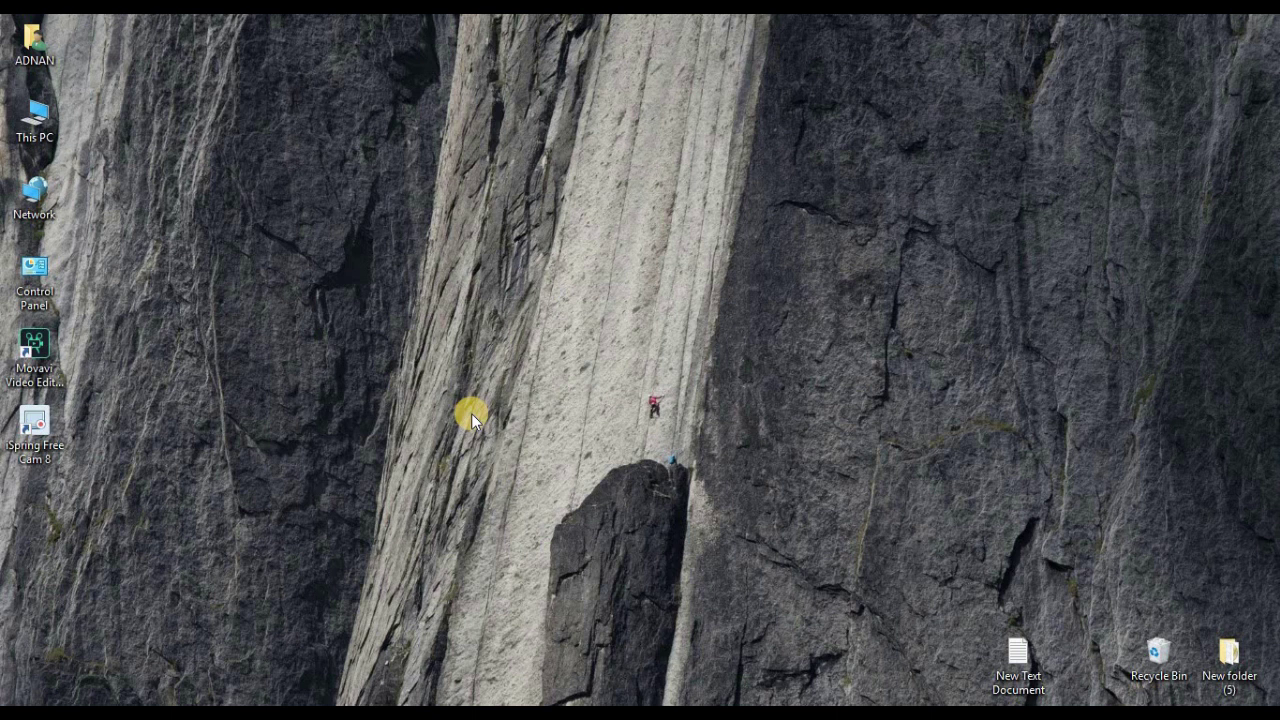
Step: Launch Movavi Video Editor and choose an easy-mode quick montage
click(27, 347)
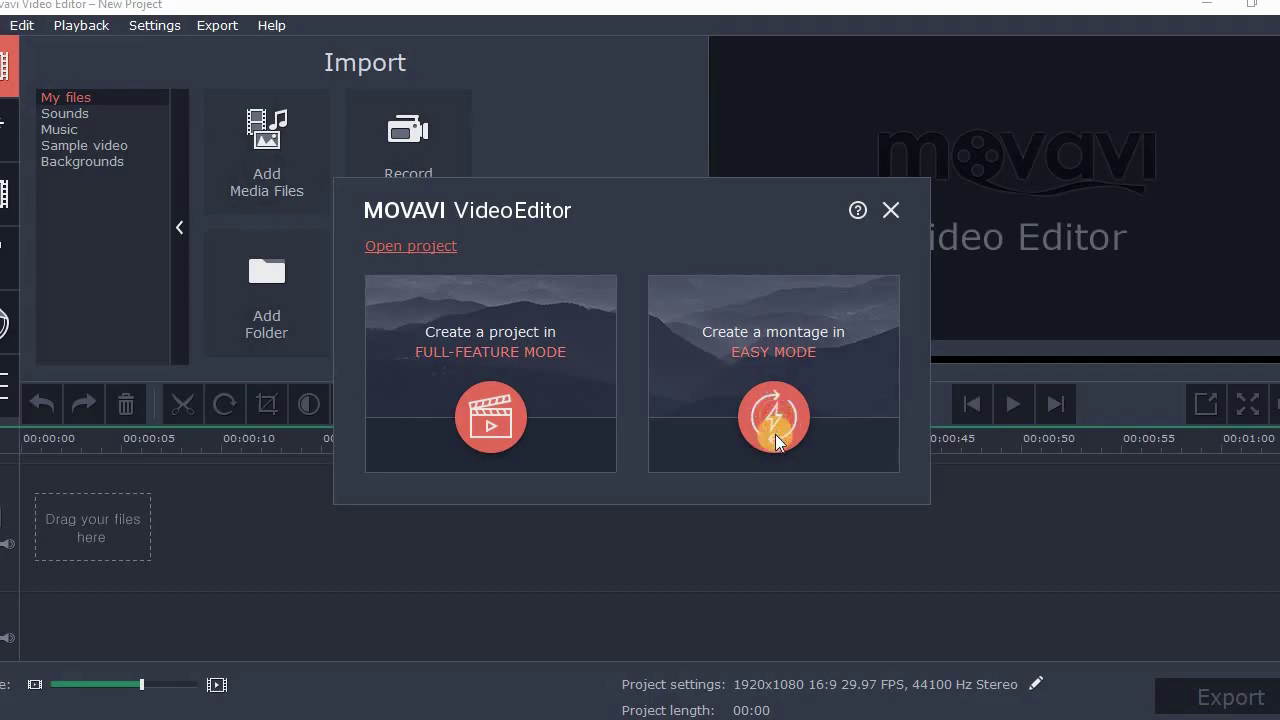
click(777, 416)
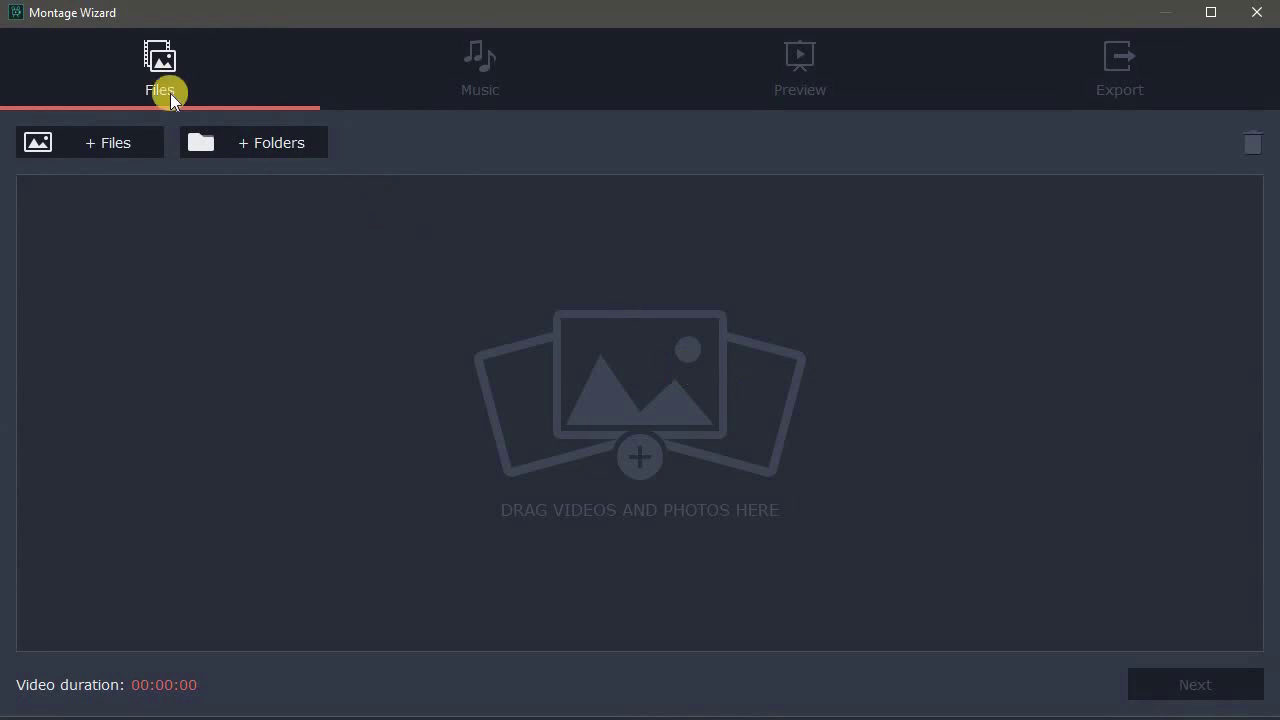
Step: Add the six mic clips to the montage and reorder them
click(96, 142)
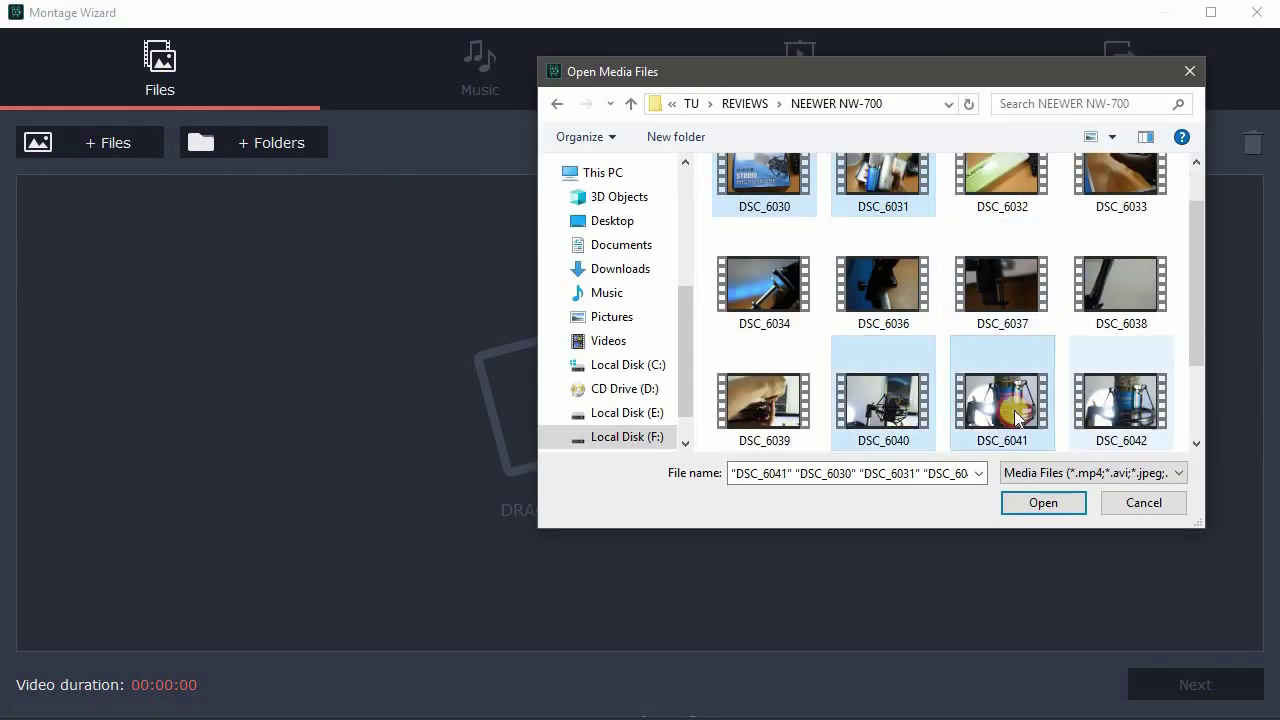
ctrl+click(764, 340)
key(Return)
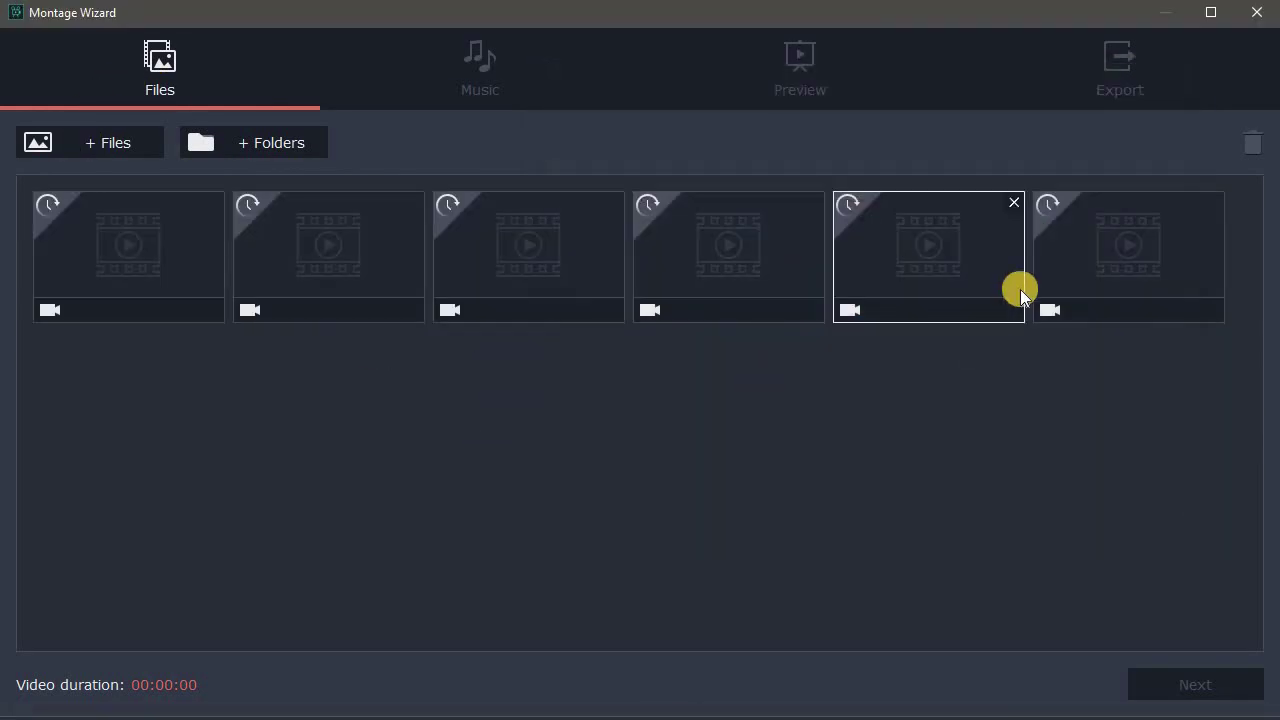
drag(915, 320, 910, 318)
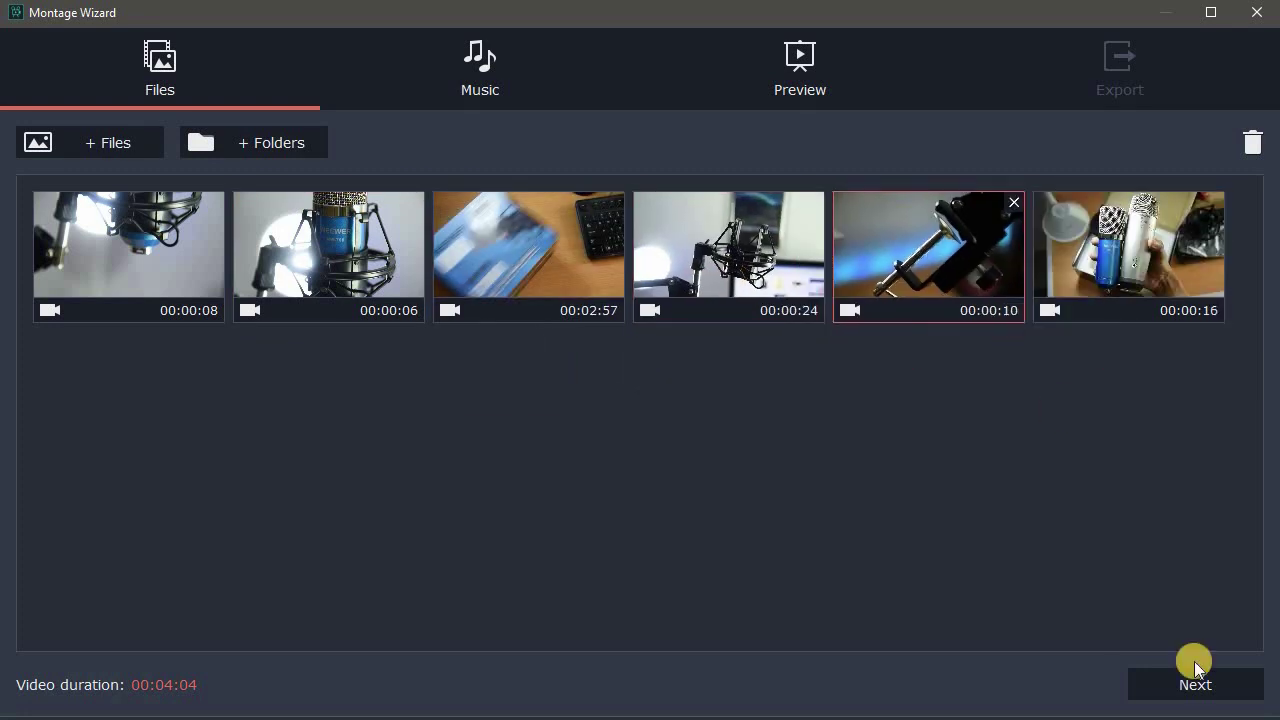
click(1195, 684)
Step: Use Drive (DATHAN Flip).mp3 as the soundtrack and play the montage preview
click(108, 143)
double_click(780, 225)
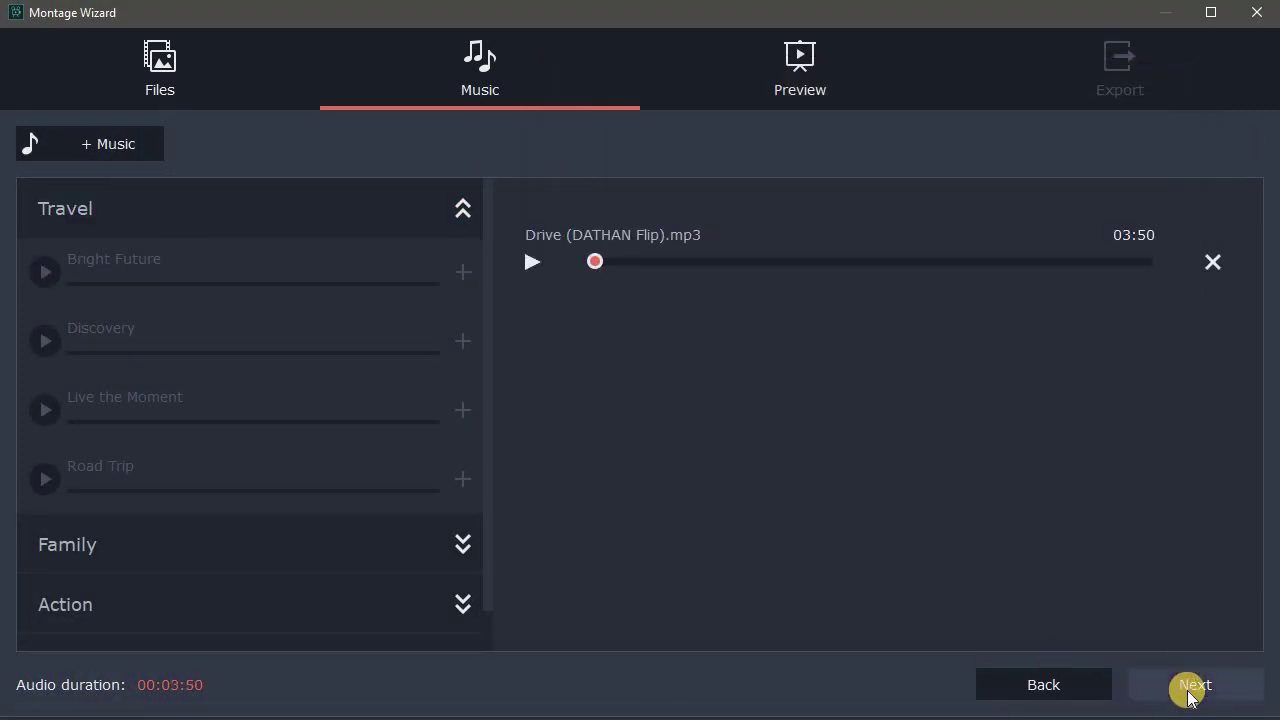
click(1188, 687)
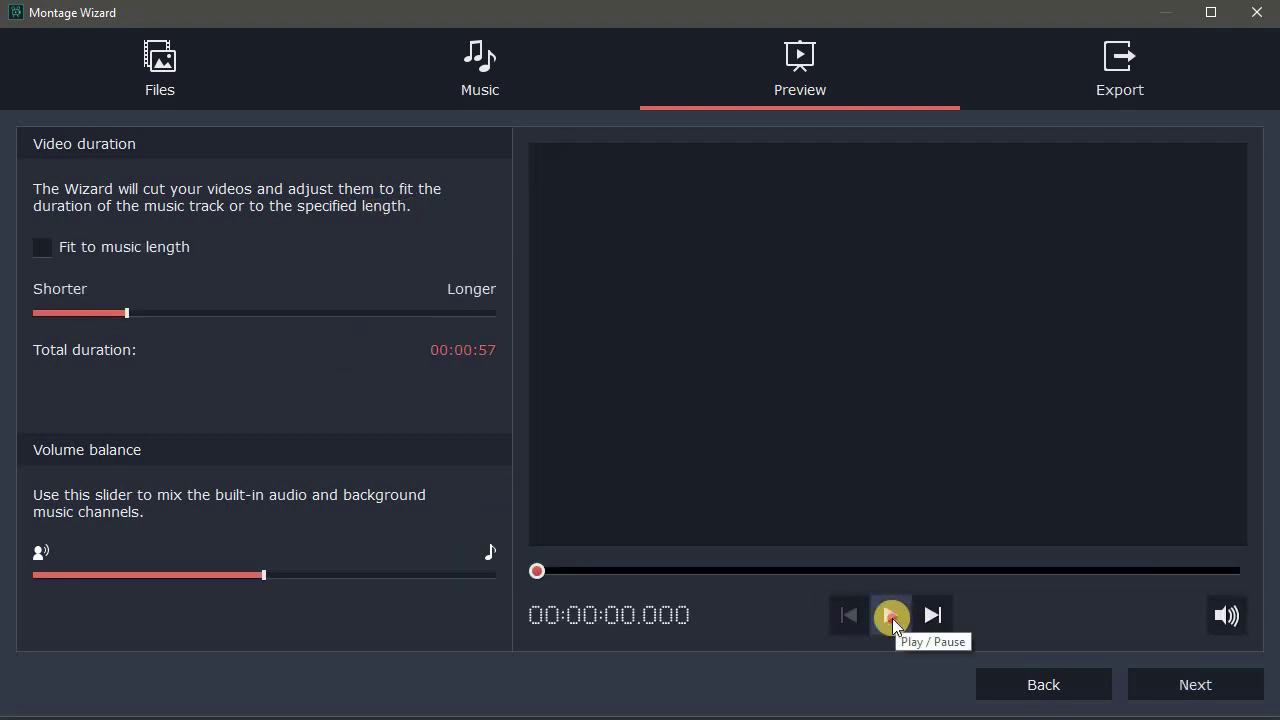
click(891, 614)
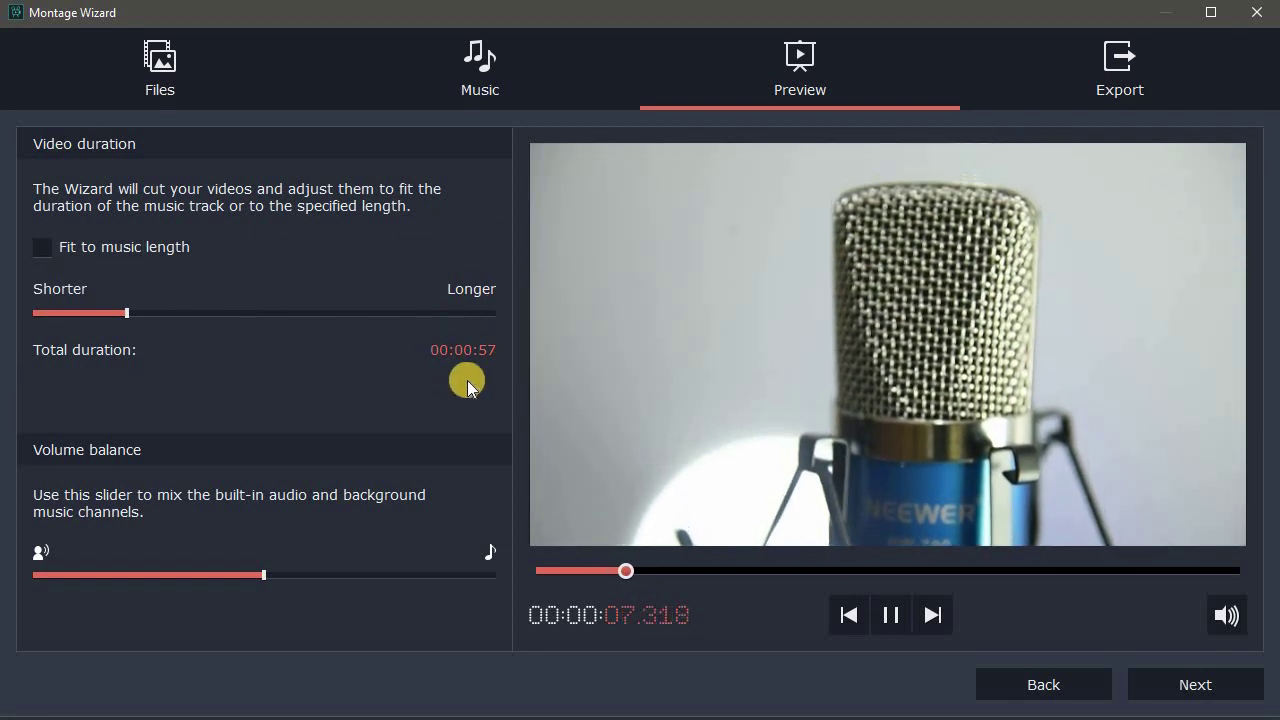
click(745, 570)
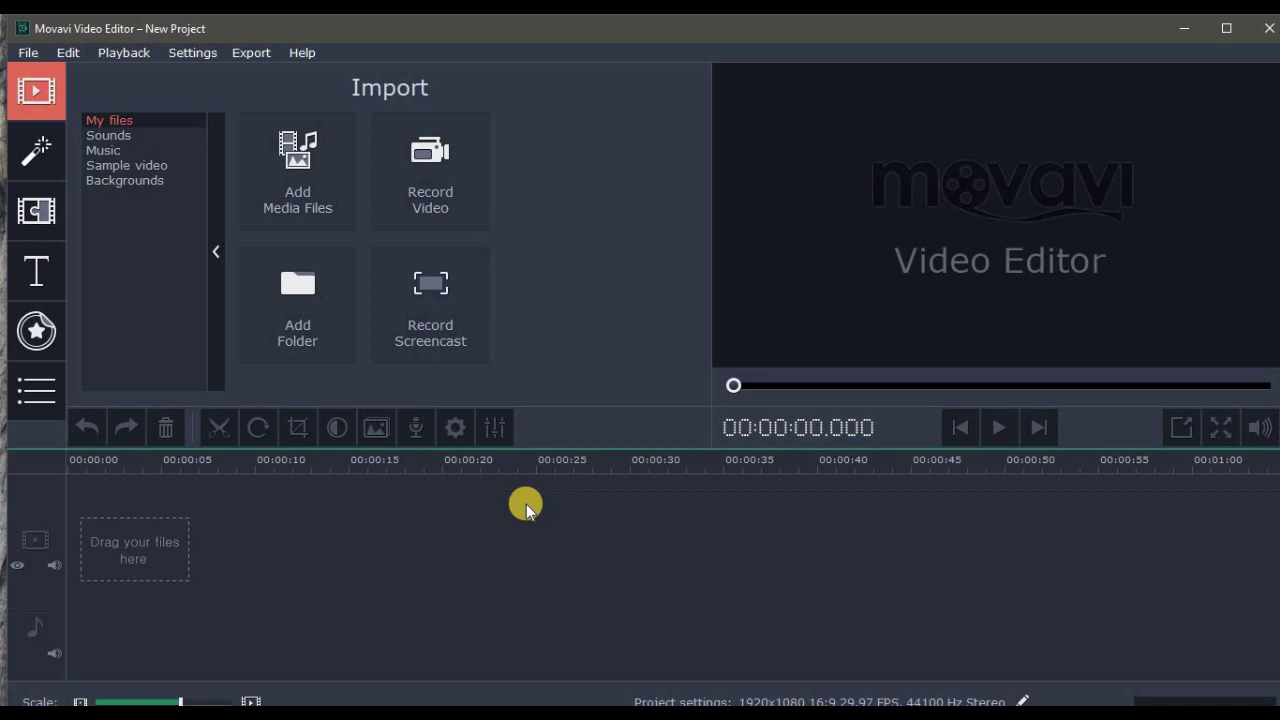
Step: Maximize the editor window and glance through the Settings menu
click(1229, 28)
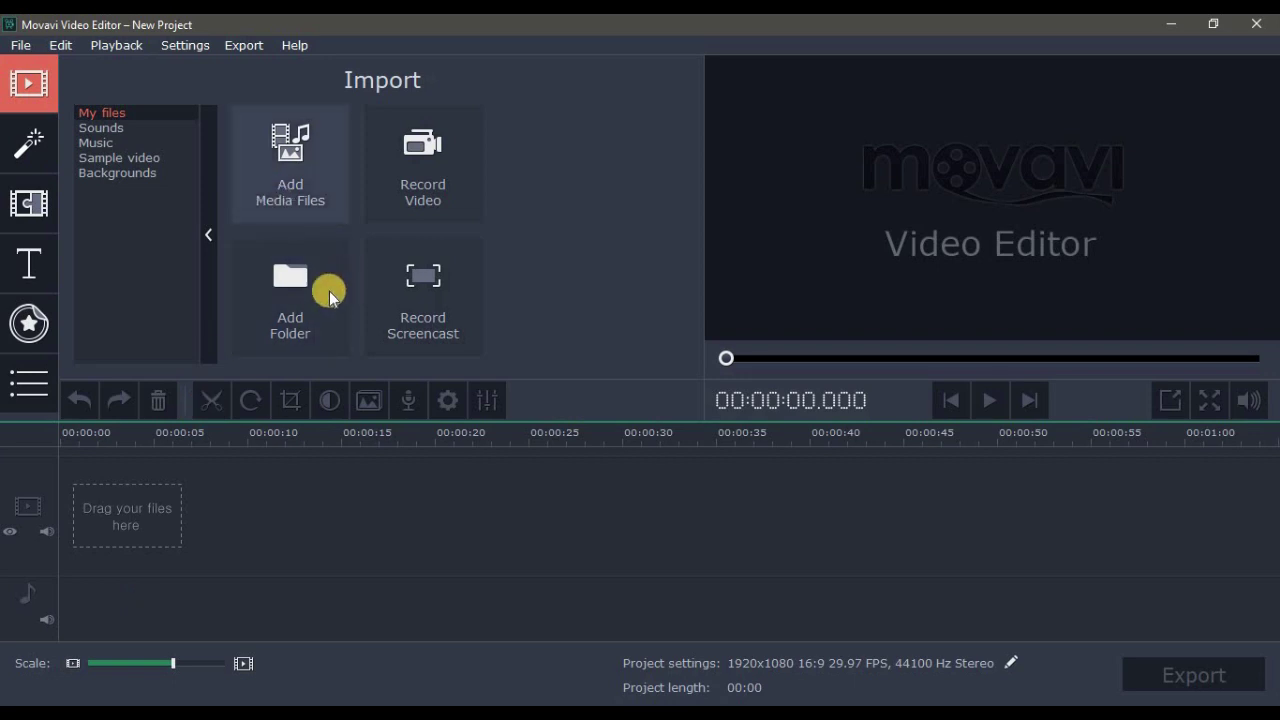
click(197, 46)
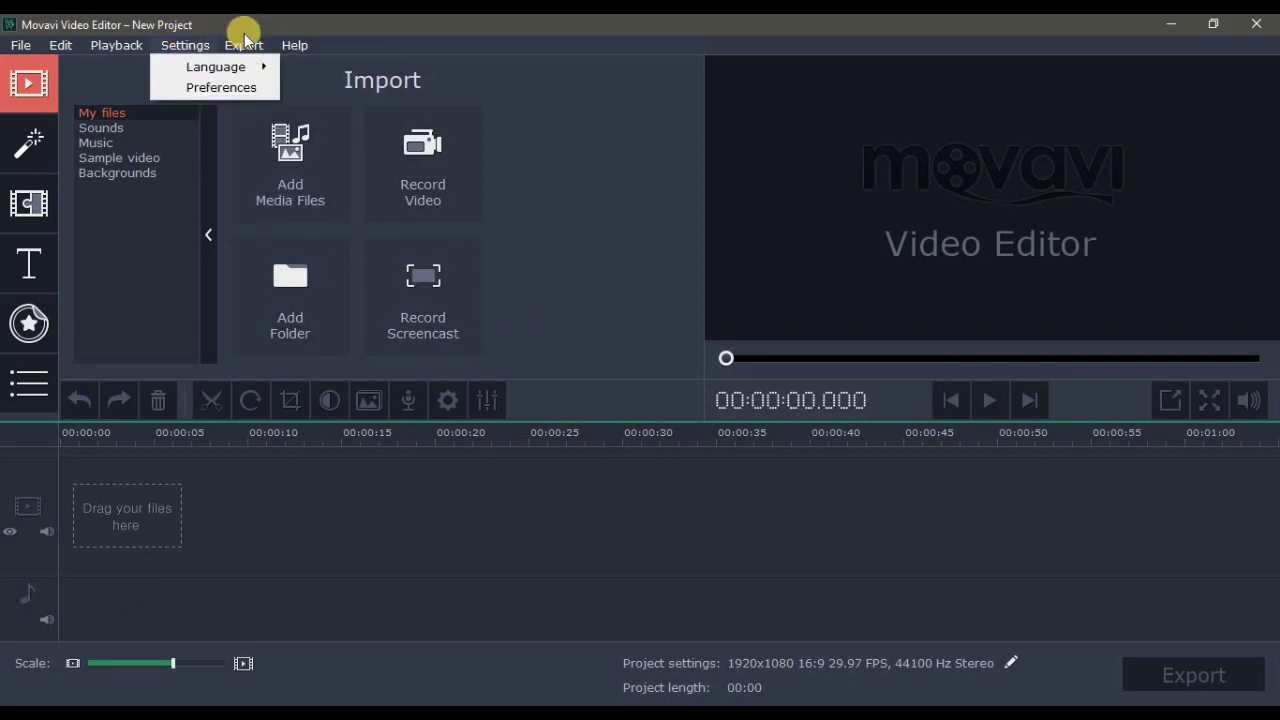
key(Right)
key(Escape)
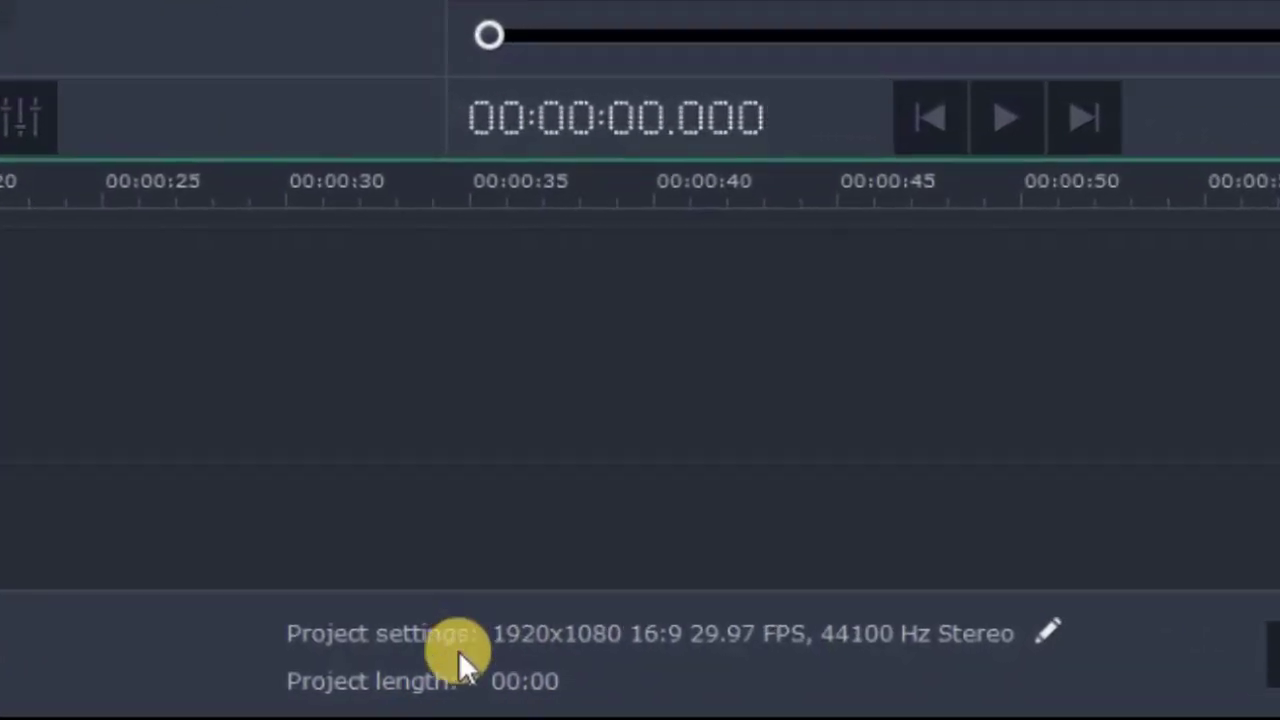
Step: Set the project to 1920x1080 (16:9) at 23.98 FPS
click(1053, 621)
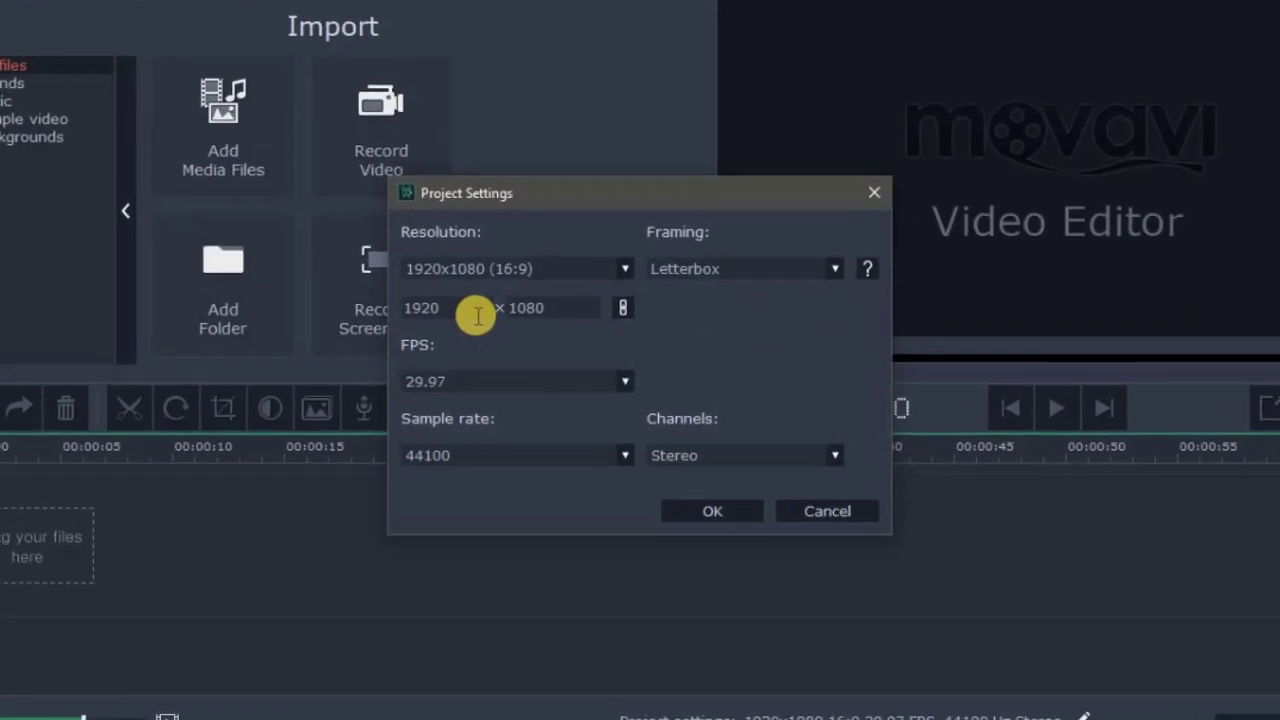
click(618, 245)
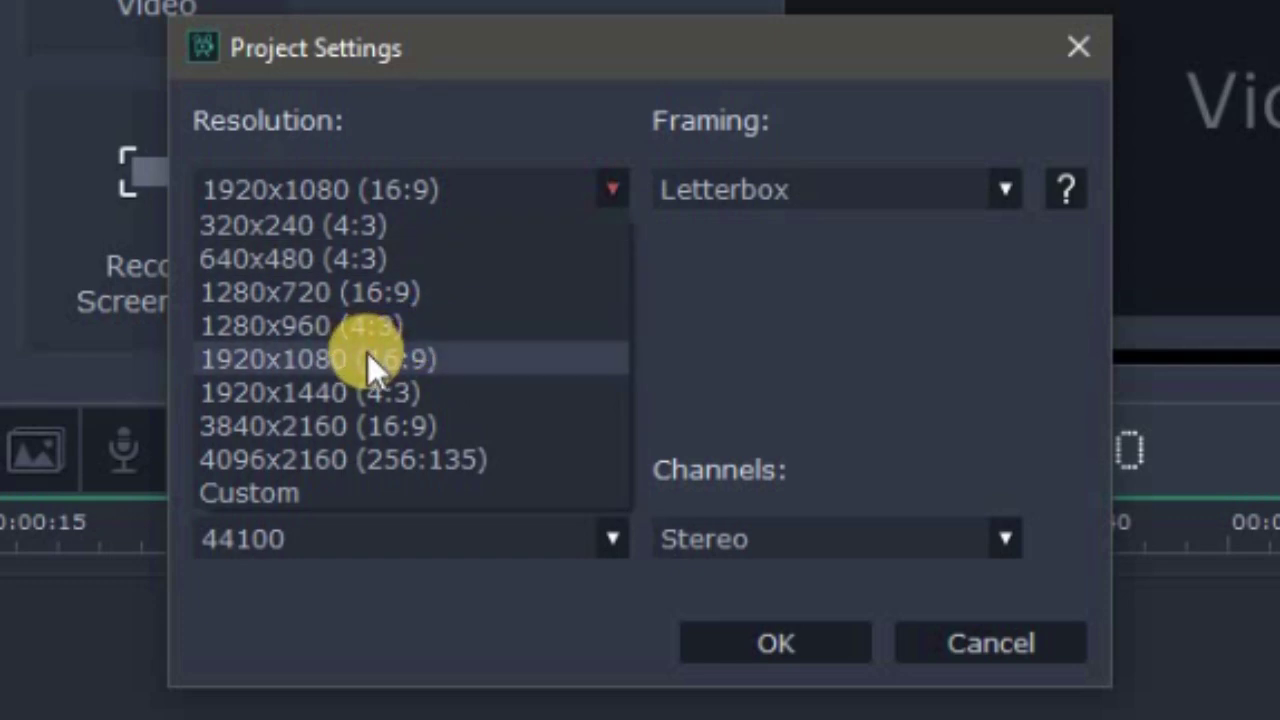
click(407, 292)
click(480, 179)
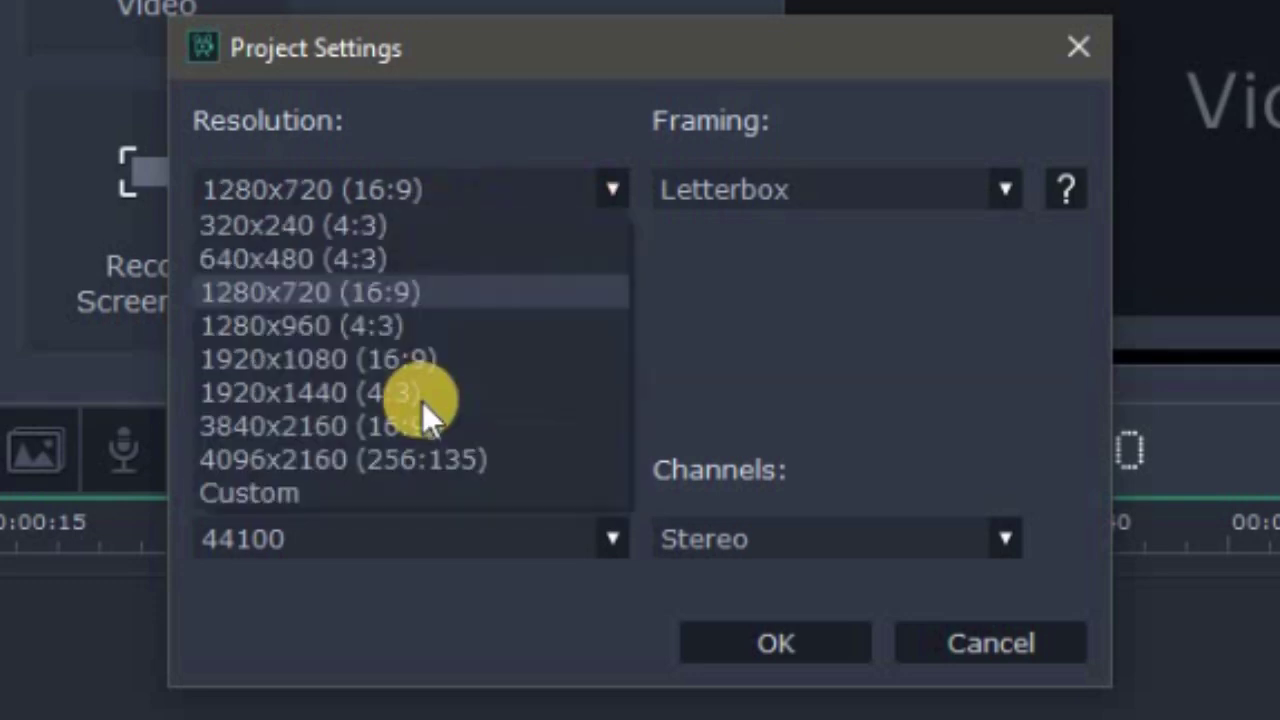
click(496, 352)
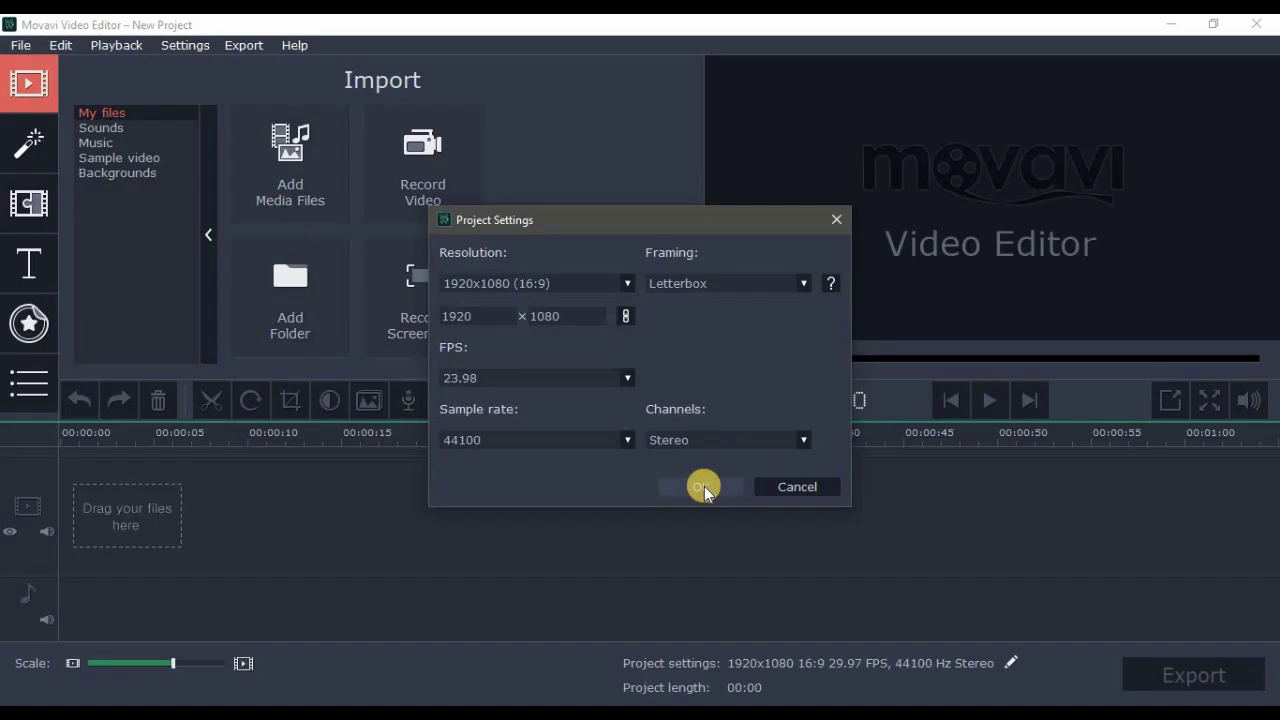
click(696, 487)
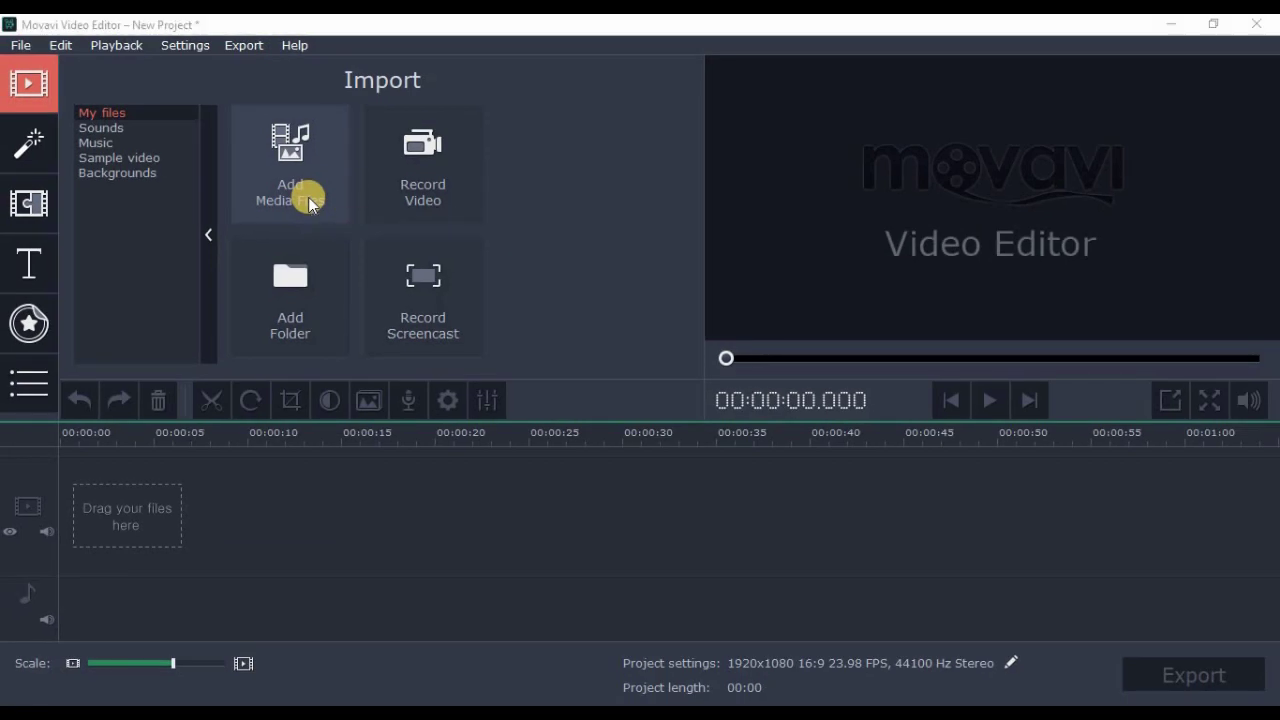
Step: Import DSC_6030, DSC_6031, DSC_6041, DSC_6042 and DSC_6043 onto the timeline and preview the start
click(308, 197)
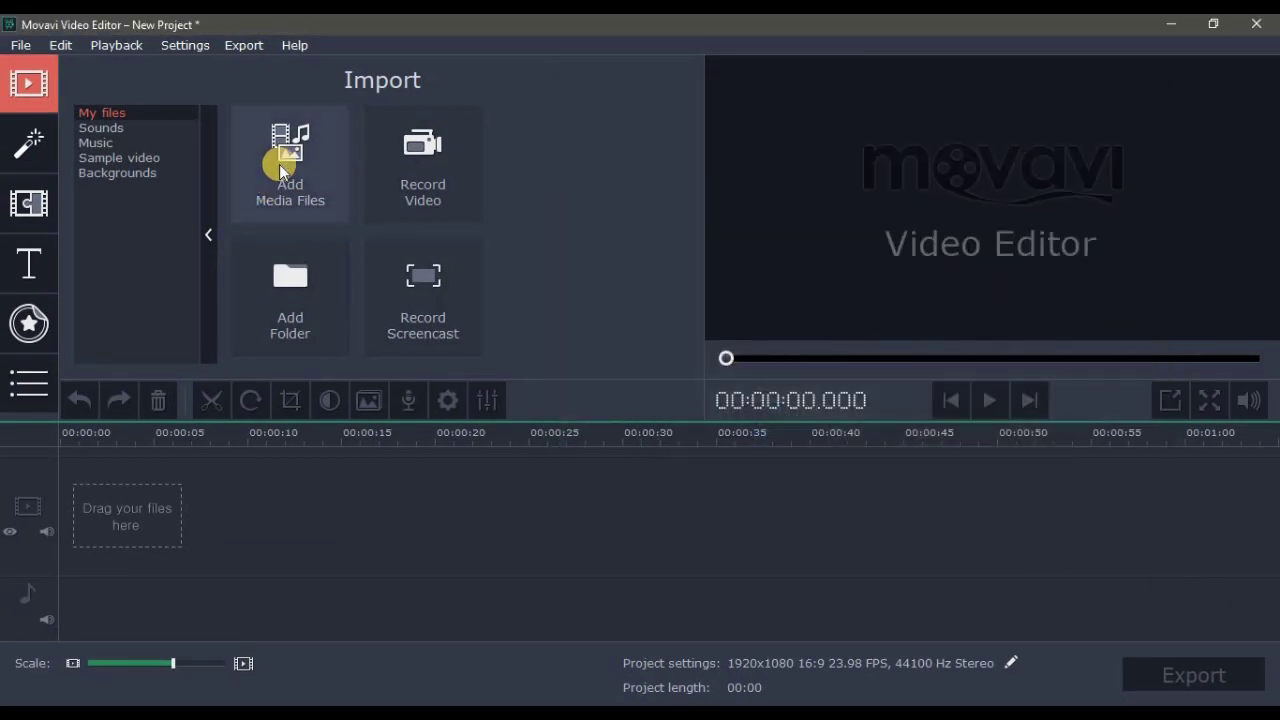
click(346, 232)
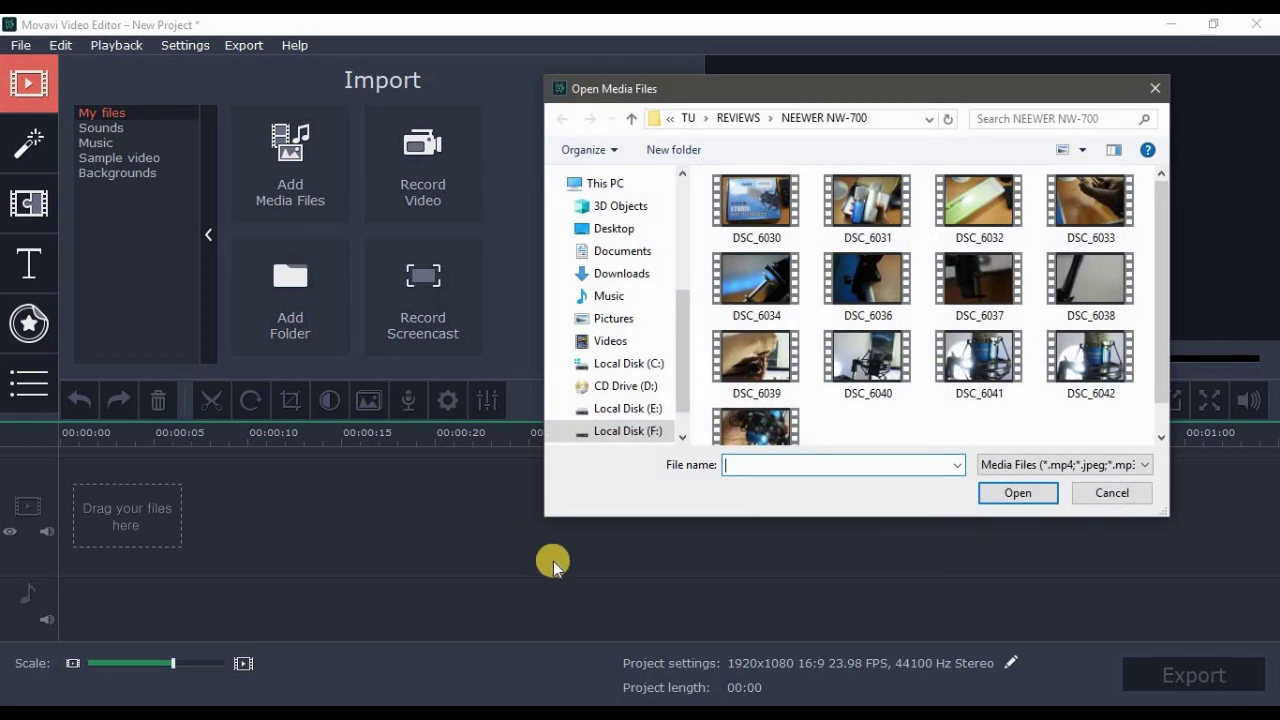
click(790, 228)
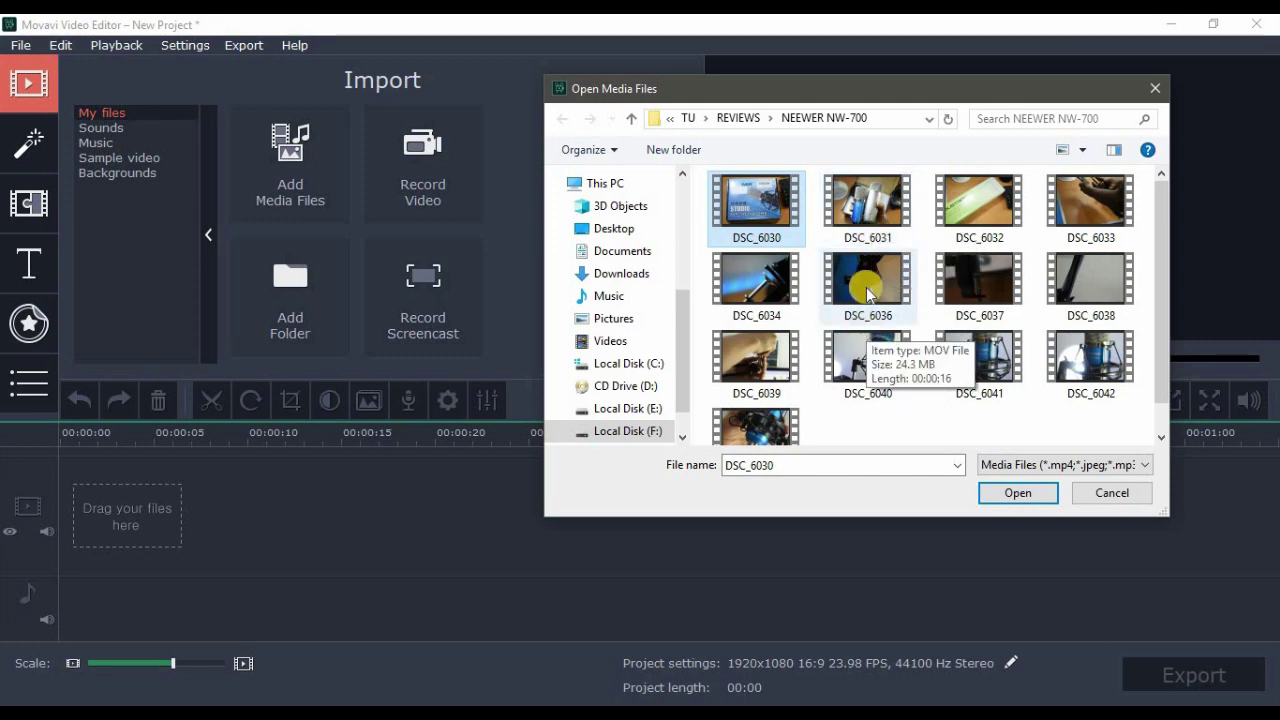
ctrl+click(850, 205)
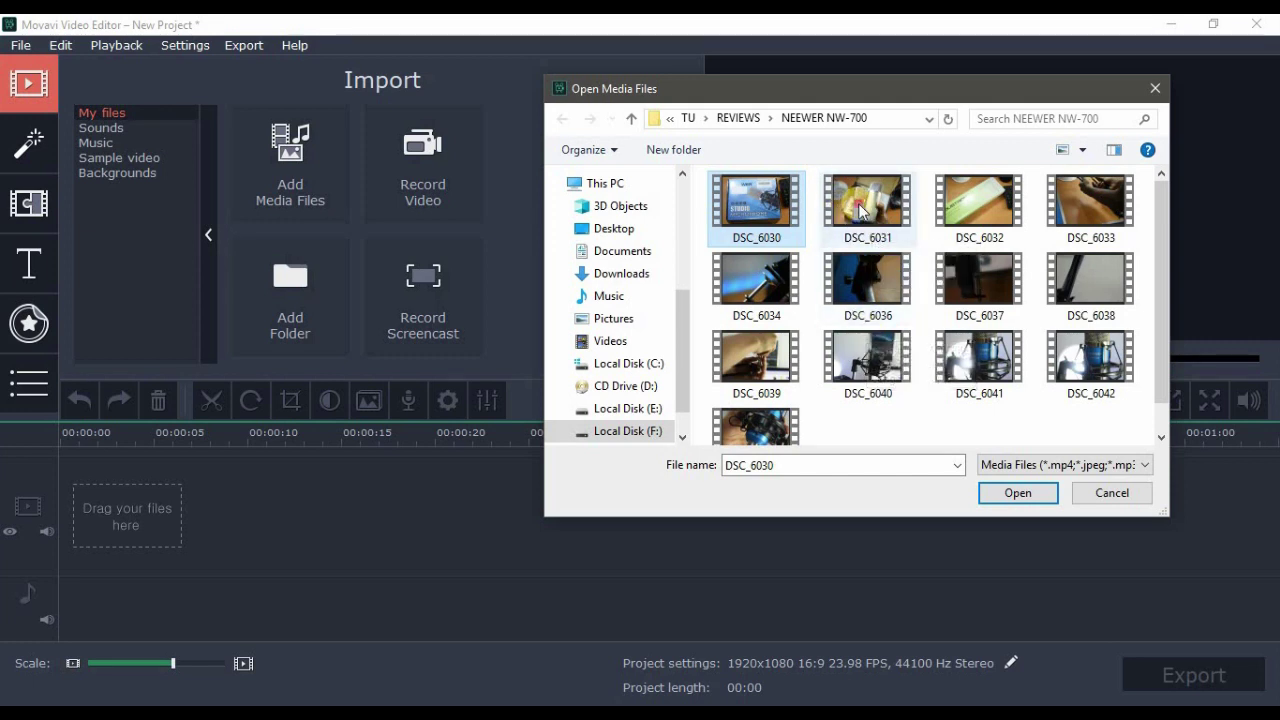
ctrl+click(850, 355)
ctrl+click(855, 365)
ctrl+click(978, 360)
ctrl+shift+click(788, 410)
click(1030, 495)
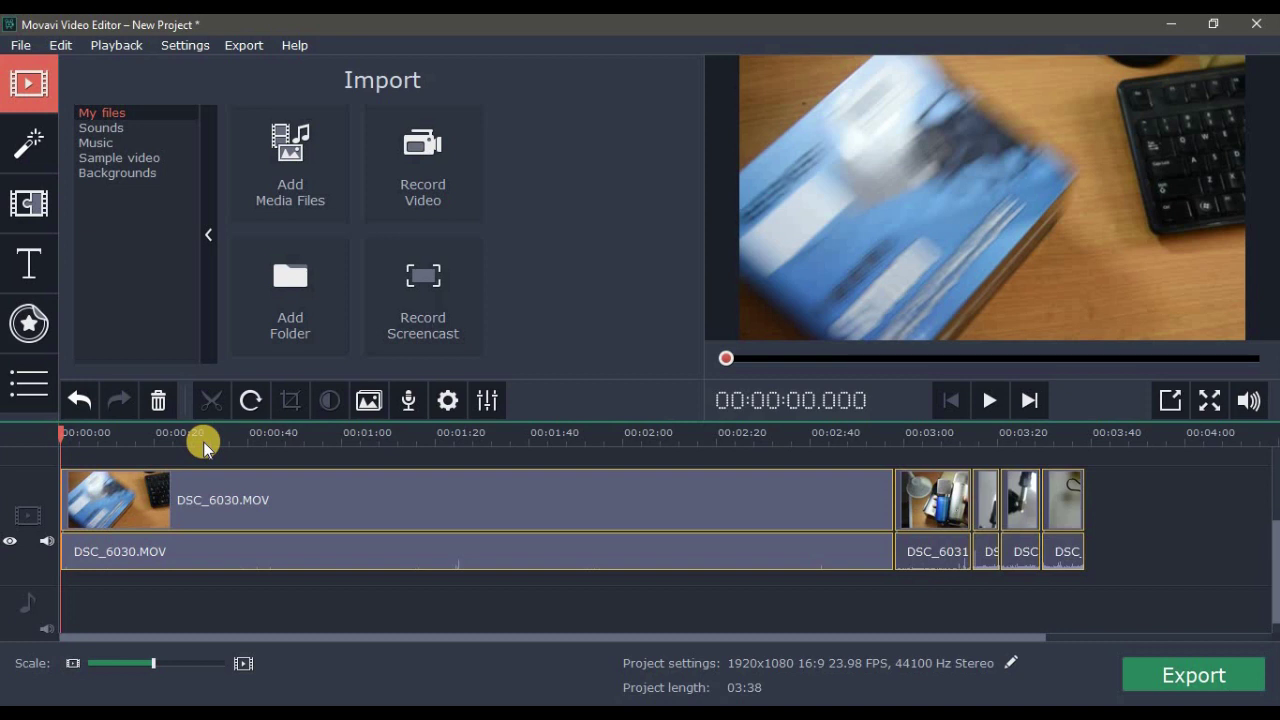
key(space)
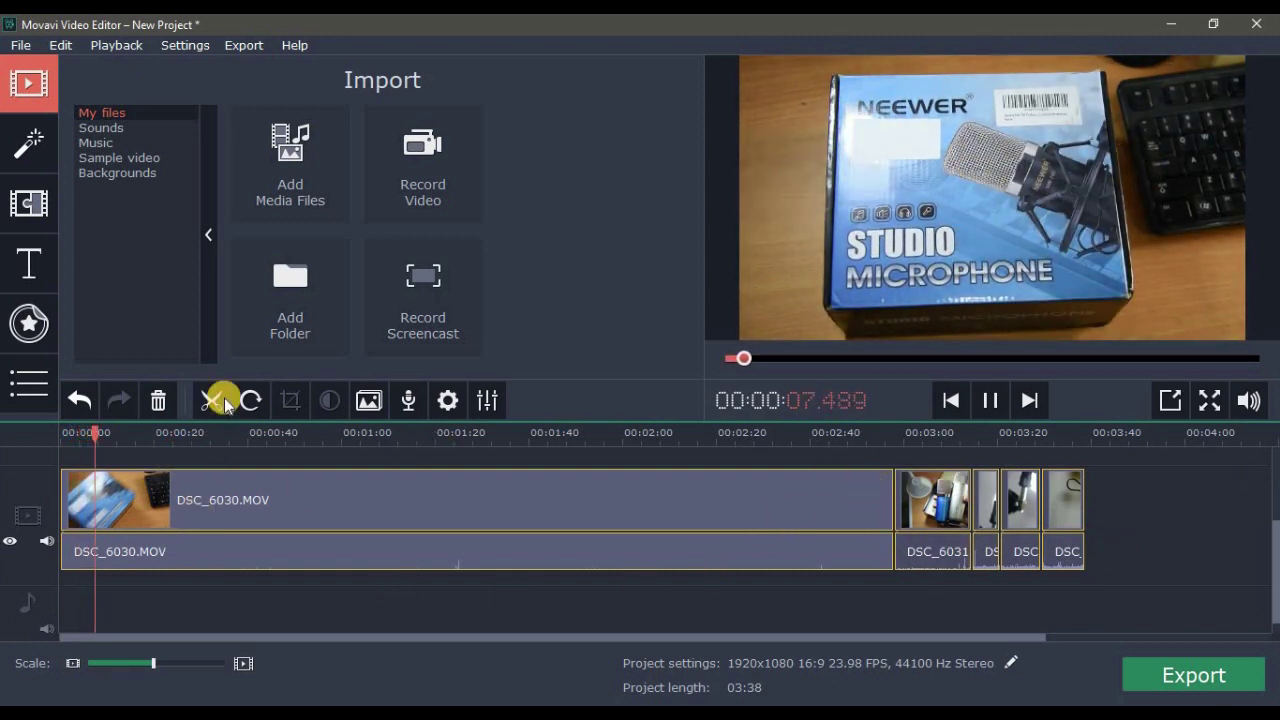
key(space)
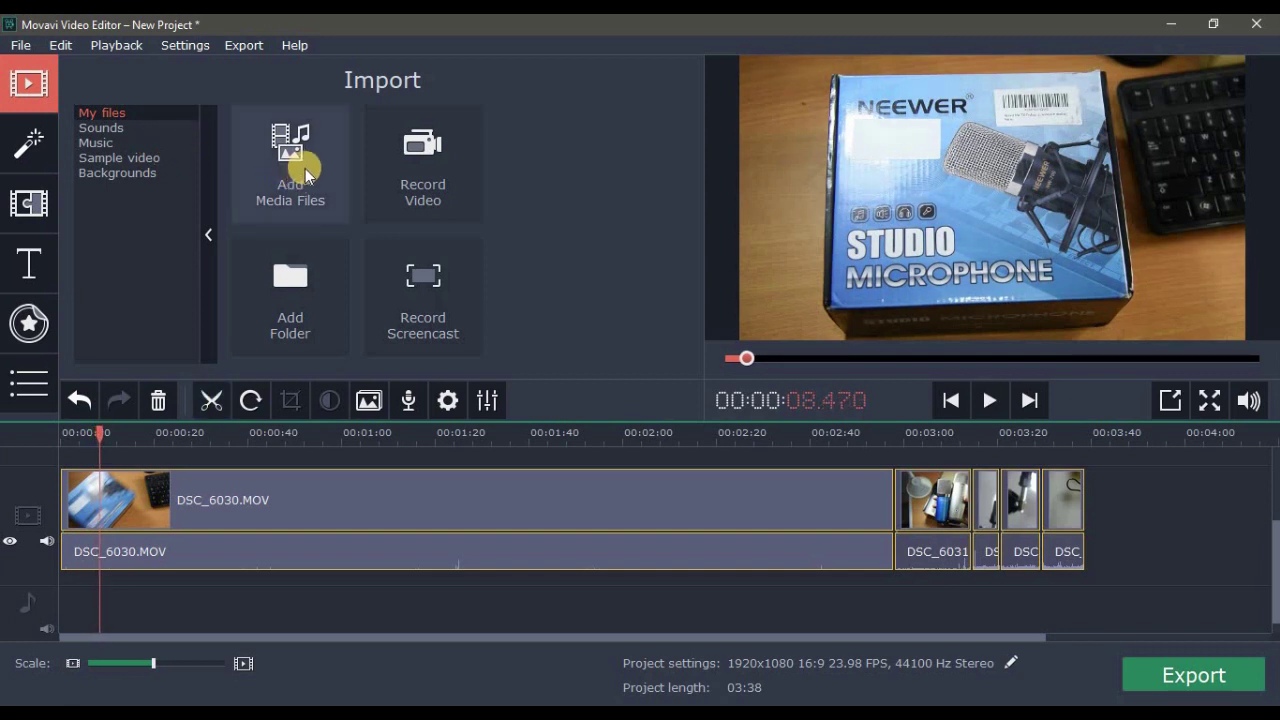
Step: Browse the built-in music library, auditioning the Epic Action Movie track
click(287, 172)
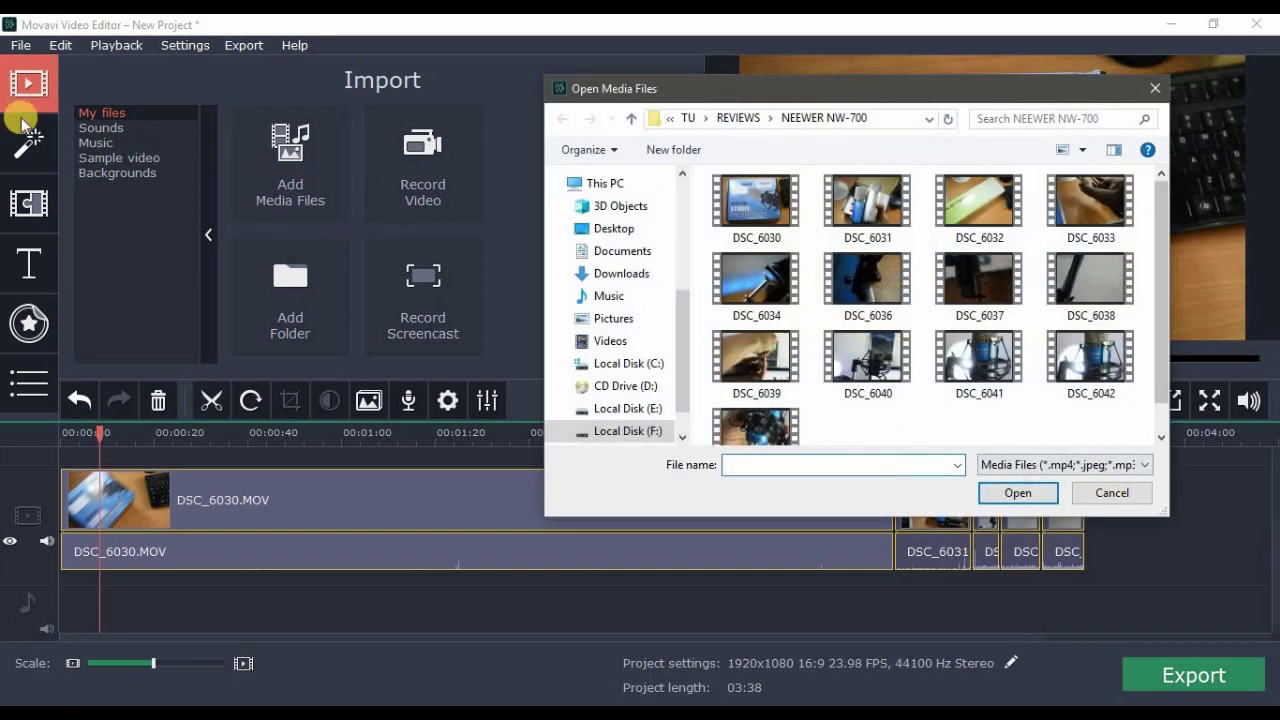
click(1100, 490)
click(106, 145)
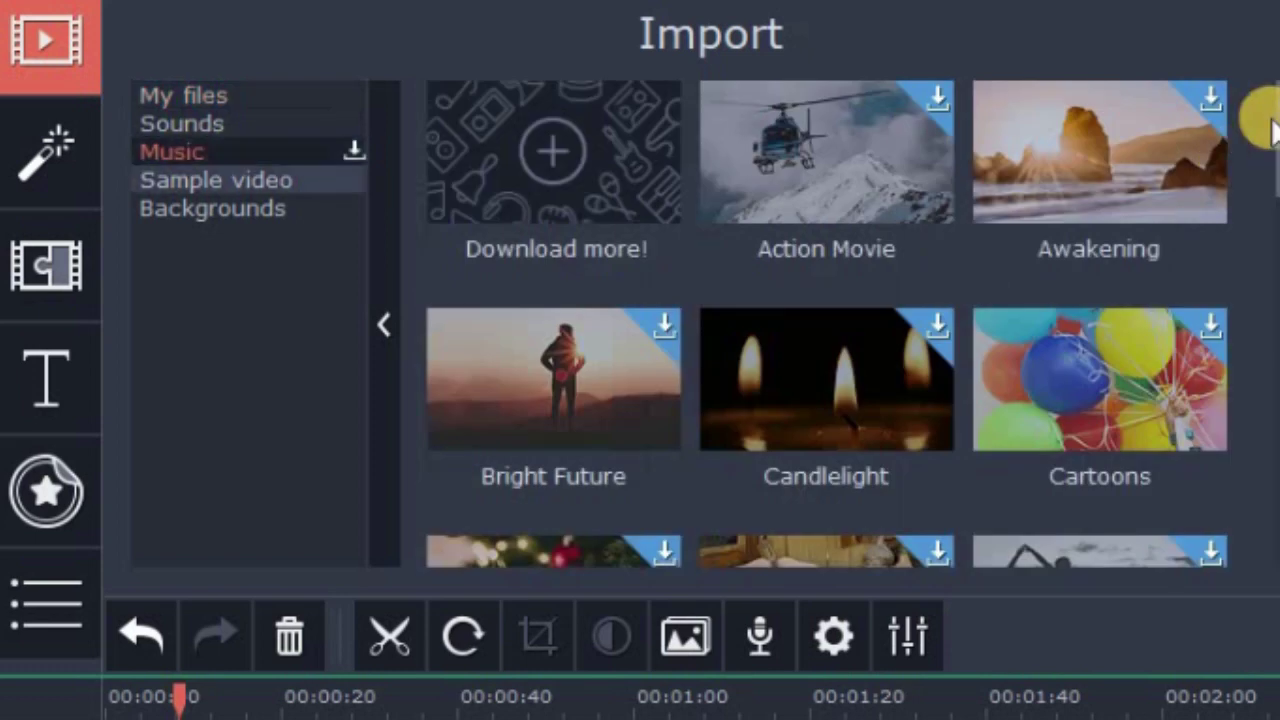
drag(1274, 143, 1275, 228)
scroll(1270, 235, down, 10)
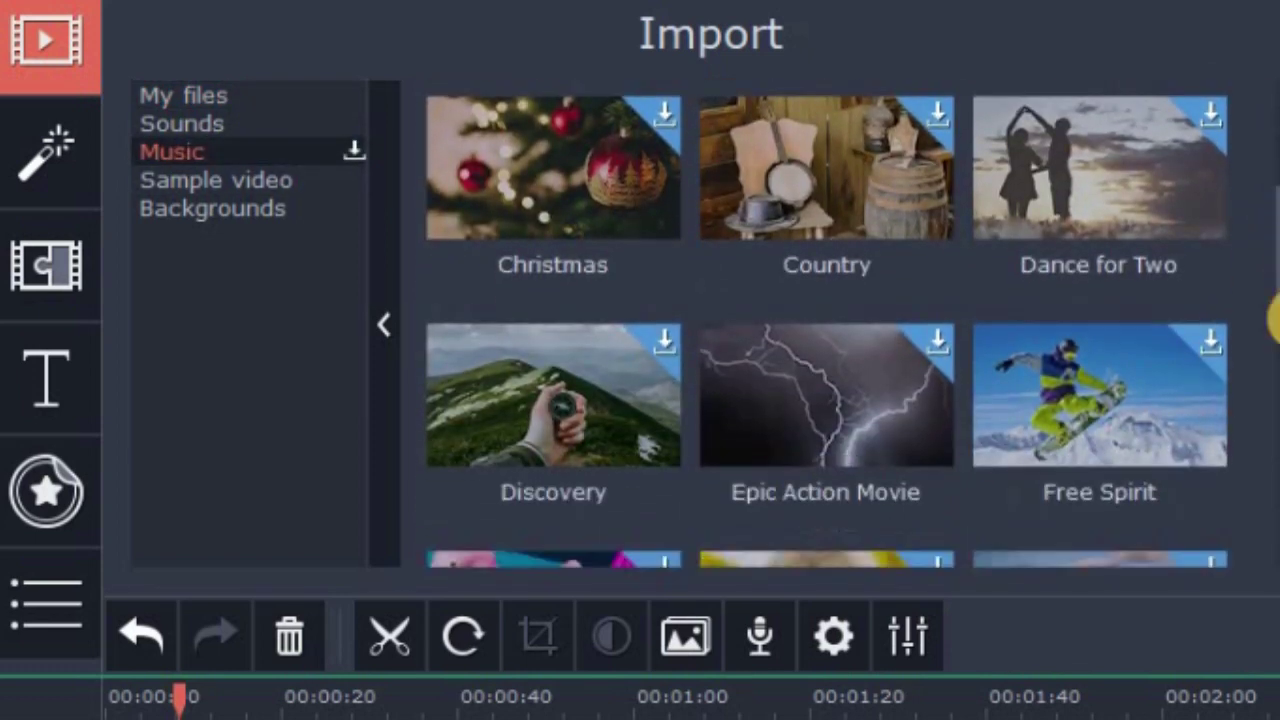
scroll(1270, 140, up, 10)
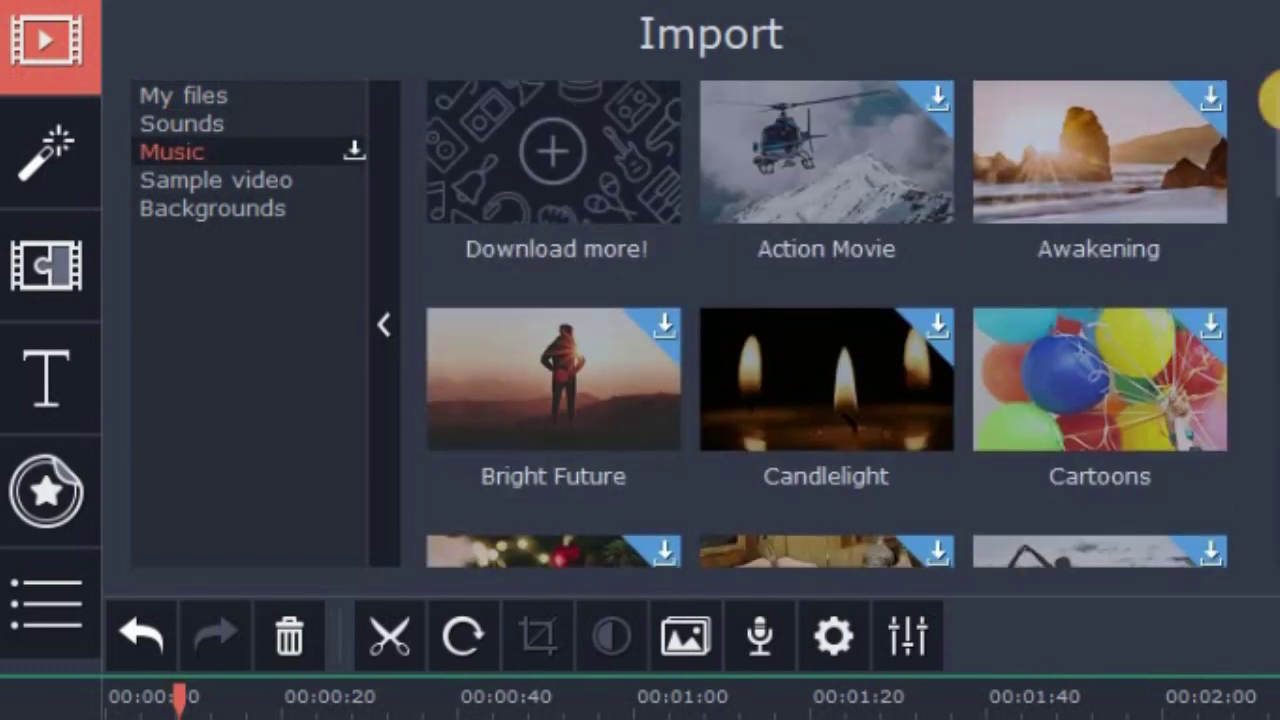
click(692, 172)
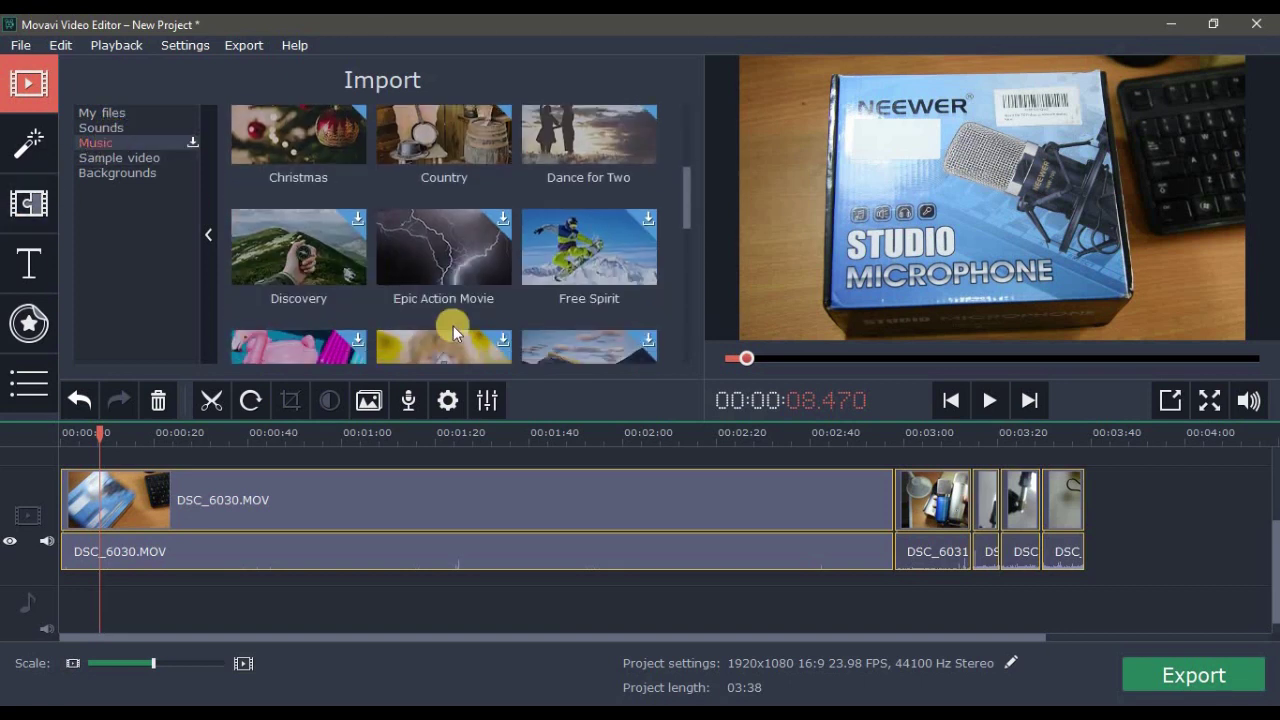
click(380, 215)
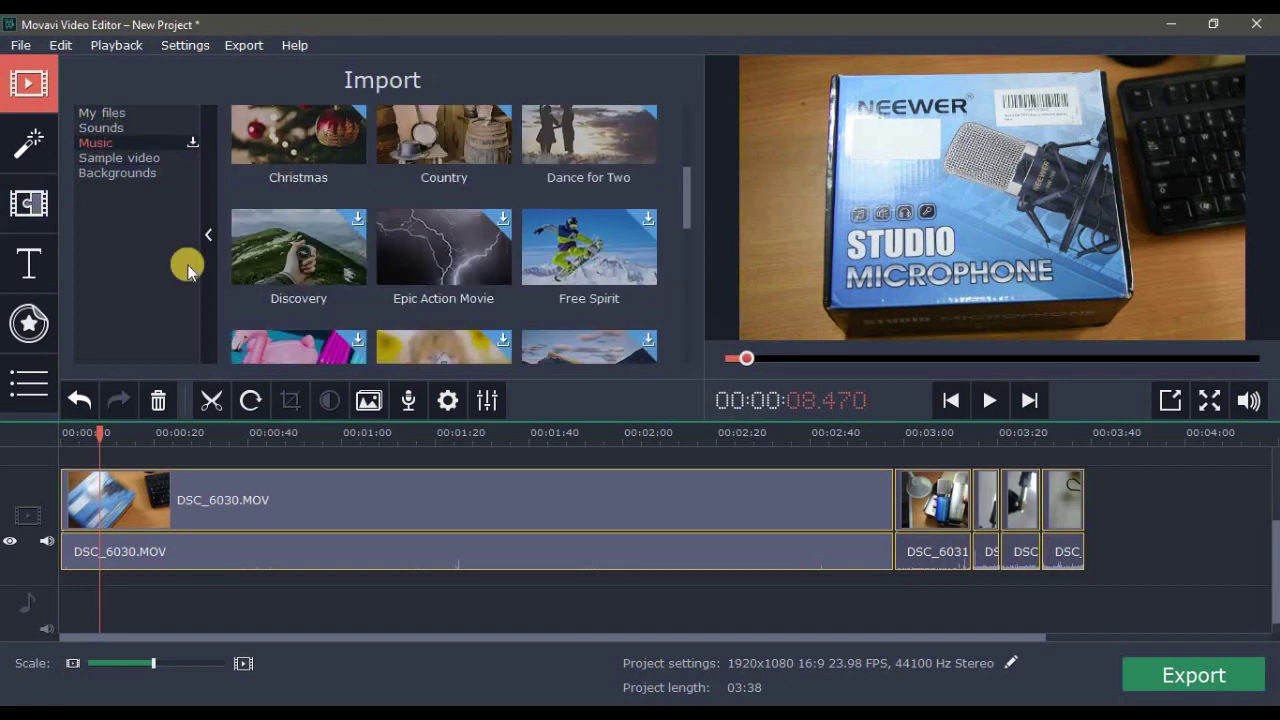
scroll(343, 186, up, 3)
scroll(460, 215, down, 10)
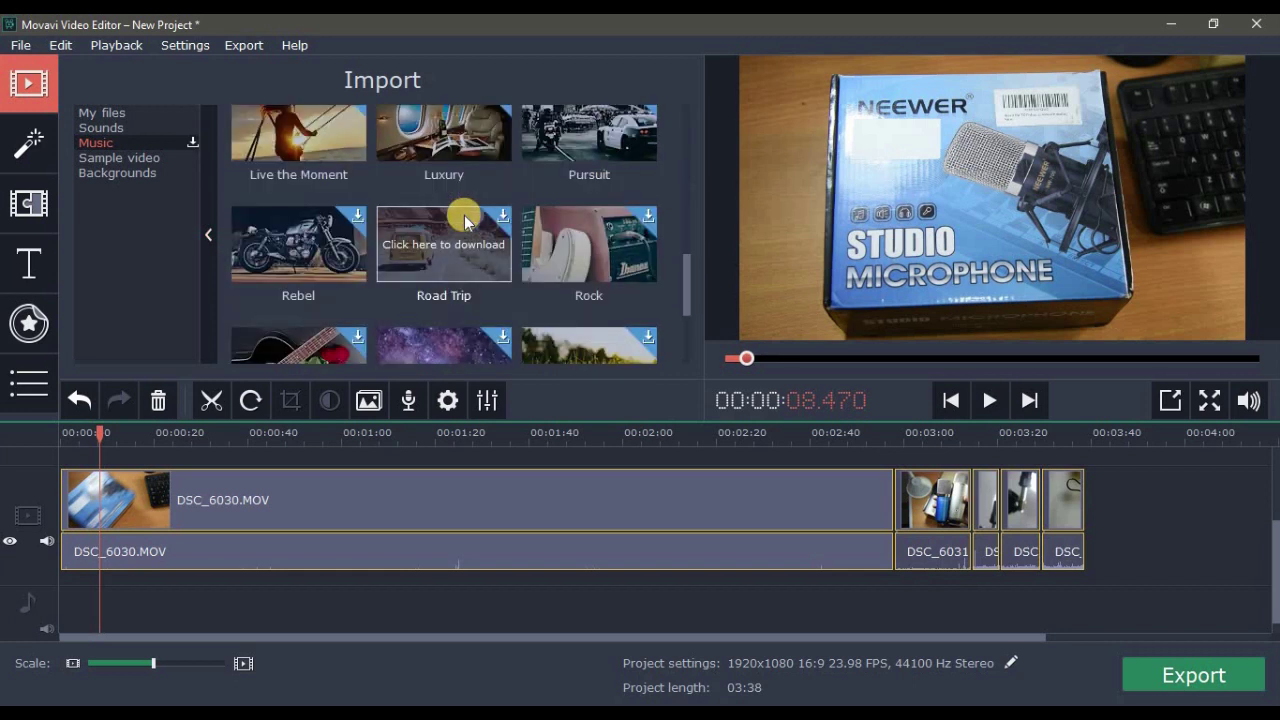
scroll(457, 214, up, 12)
scroll(425, 230, down, 5)
scroll(400, 229, down, 5)
scroll(391, 229, up, 5)
scroll(360, 235, up, 5)
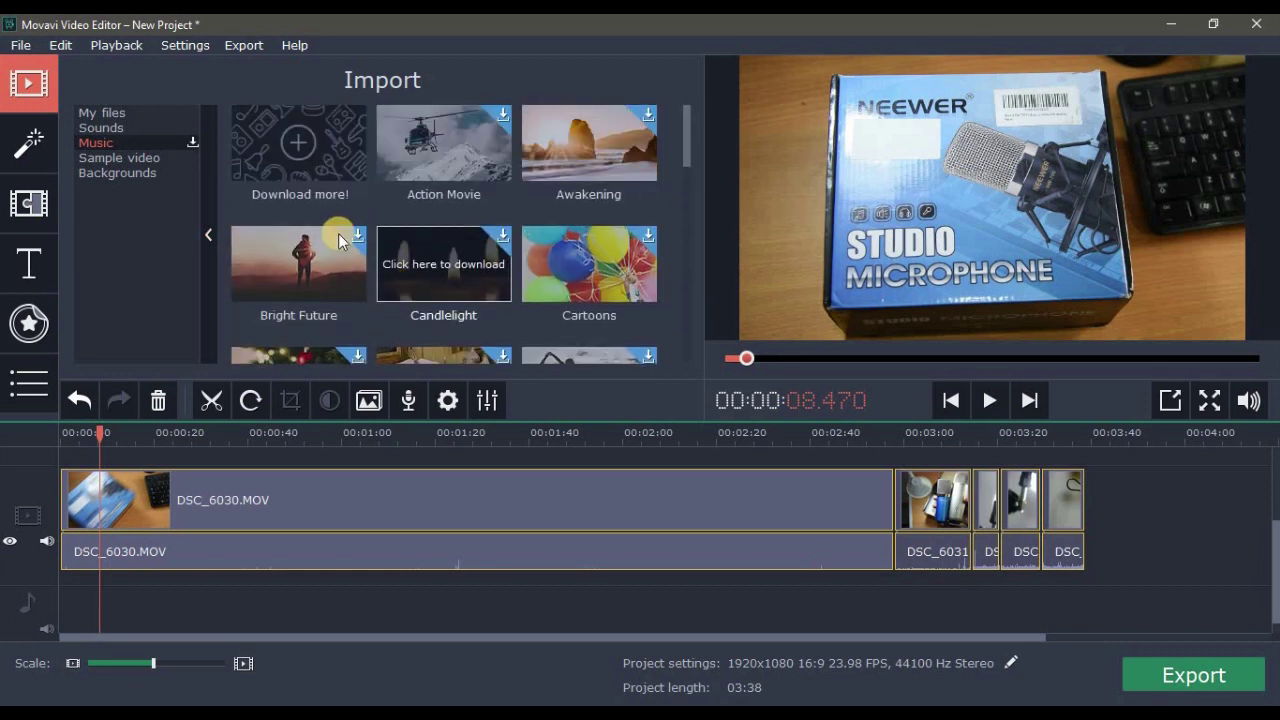
Step: Look through the sample video and background libraries, then return to My files
click(145, 158)
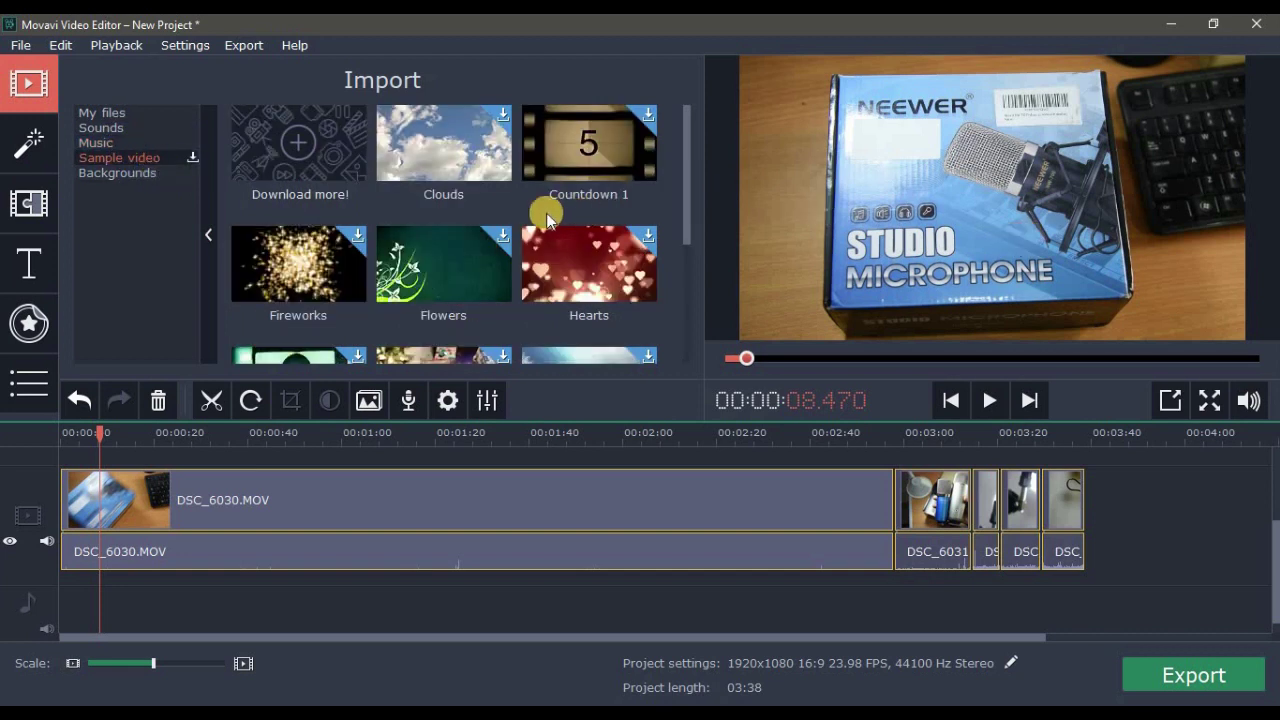
scroll(545, 216, down, 3)
scroll(543, 214, up, 3)
scroll(510, 200, down, 3)
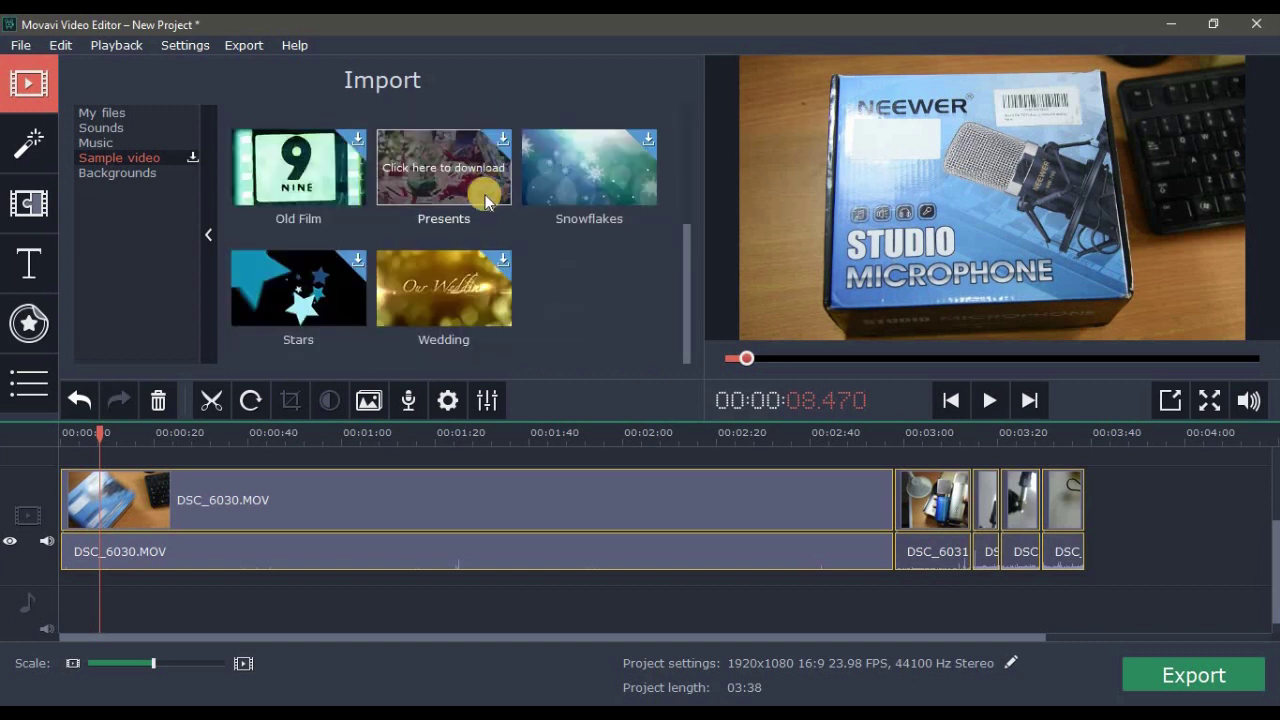
click(117, 172)
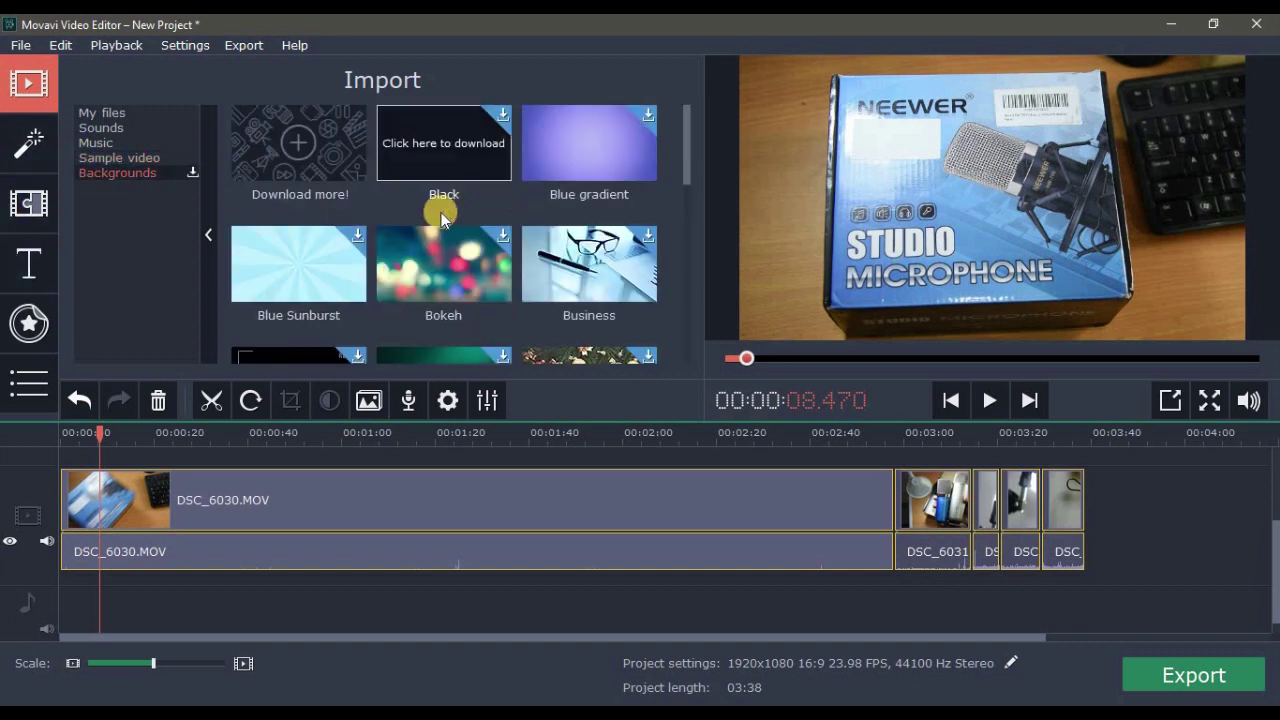
click(108, 113)
click(290, 160)
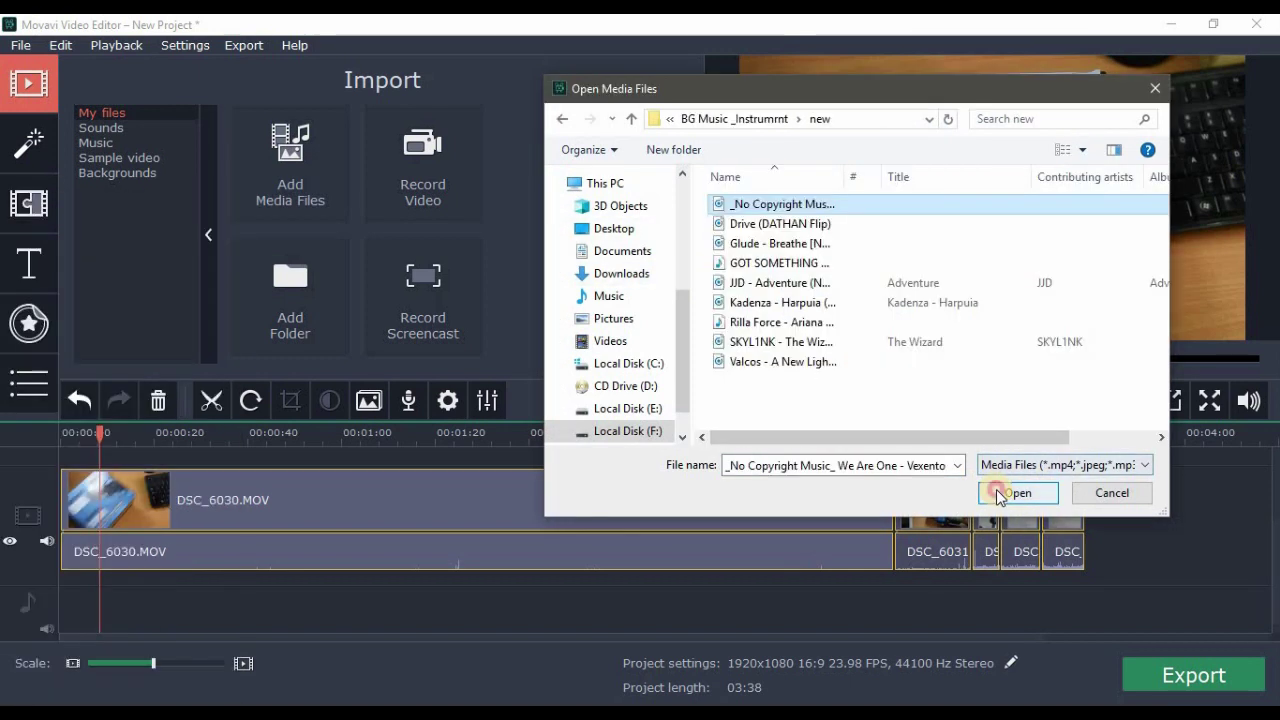
Step: Add Vexento's 'We Are One' mp3 to the music track and play it from near the start
key(Return)
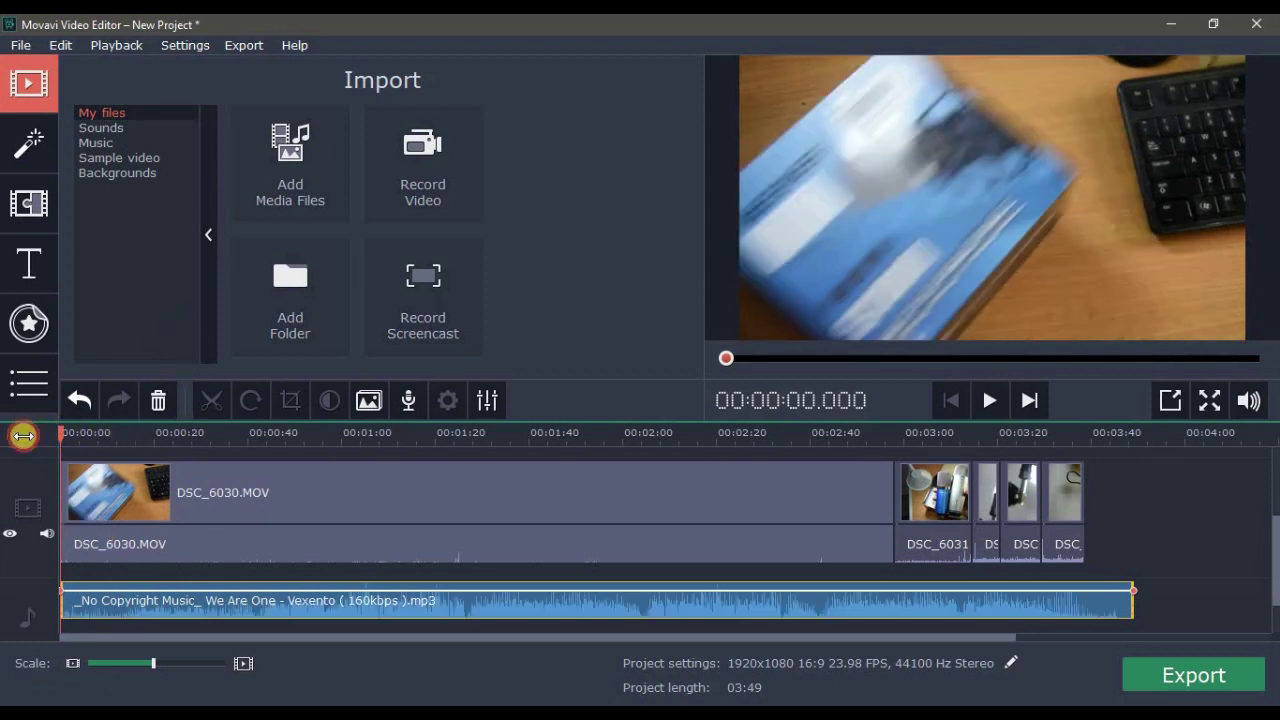
key(space)
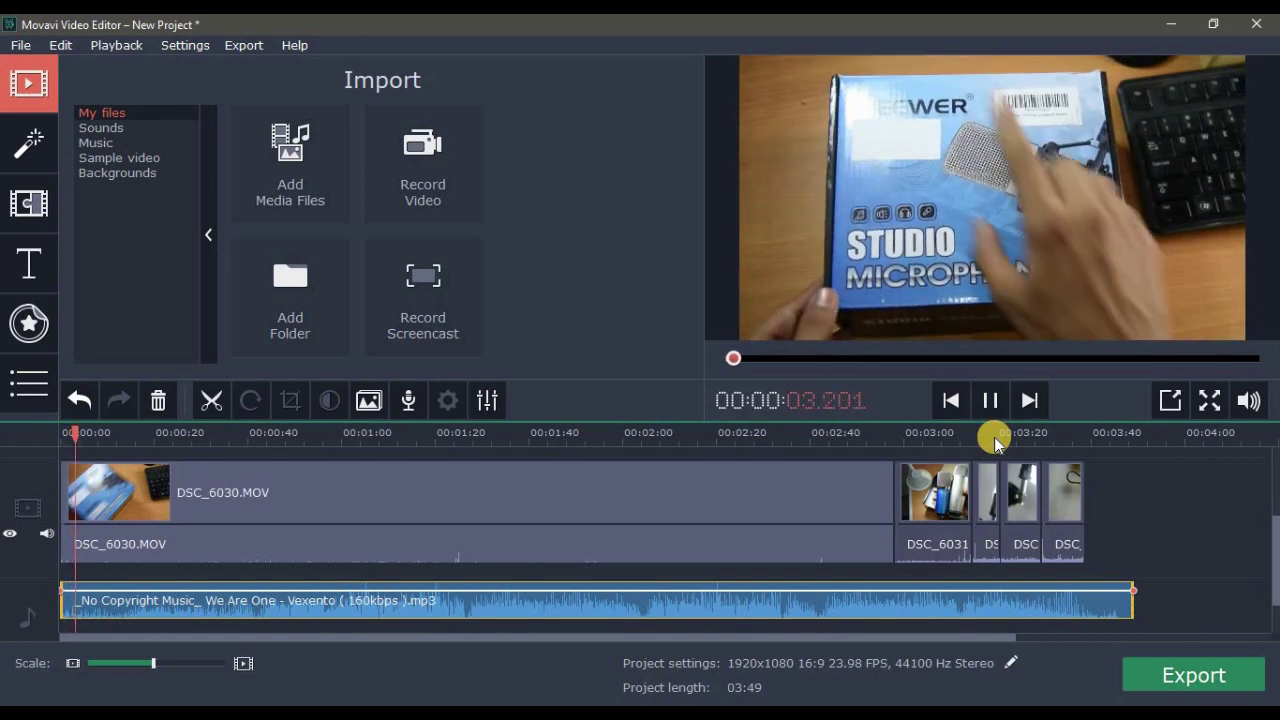
mouse_move(150, 437)
mouse_down()
mouse_move(160, 440)
mouse_move(103, 457)
mouse_up()
Step: Split DSC_6030 at about 7 seconds
click(100, 490)
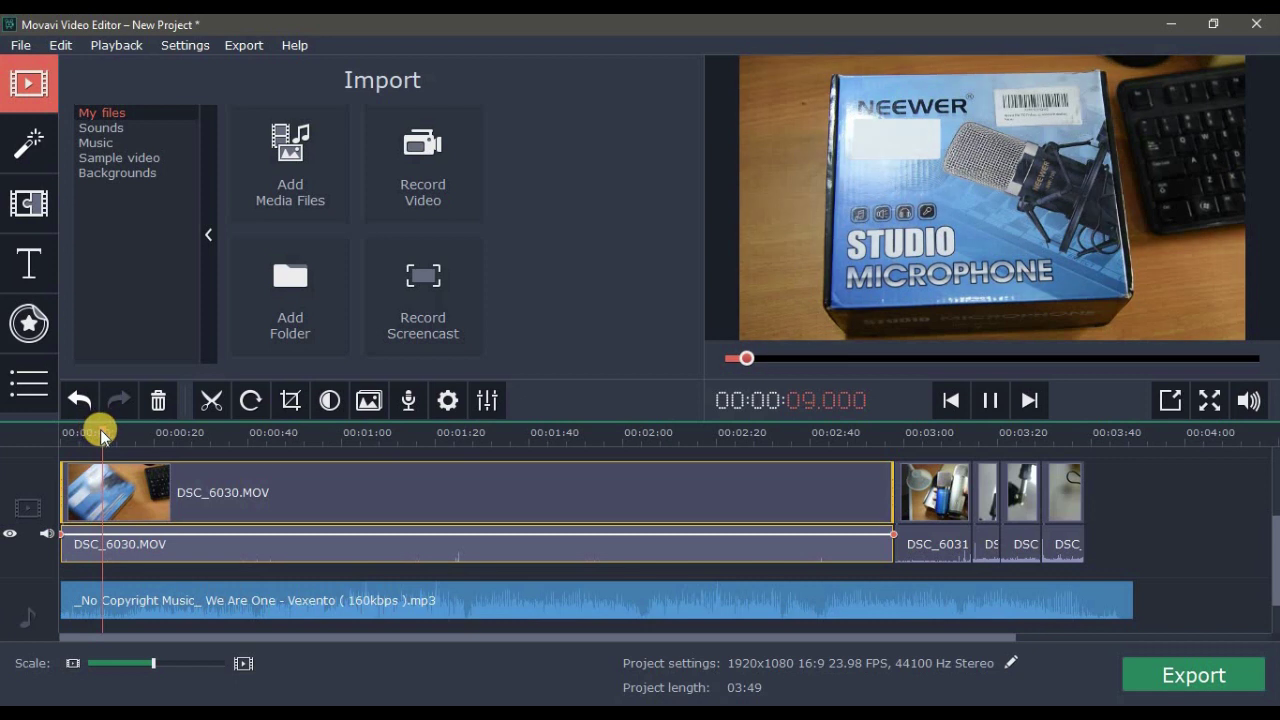
drag(97, 435, 92, 435)
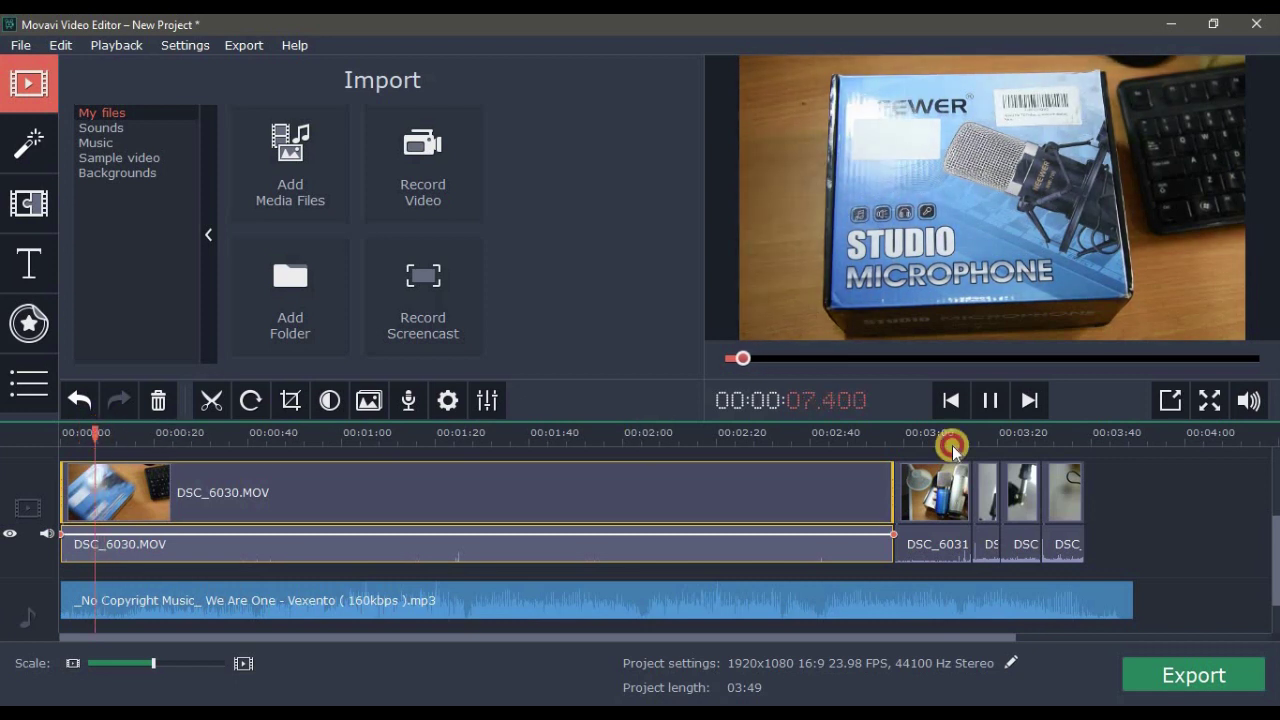
click(990, 400)
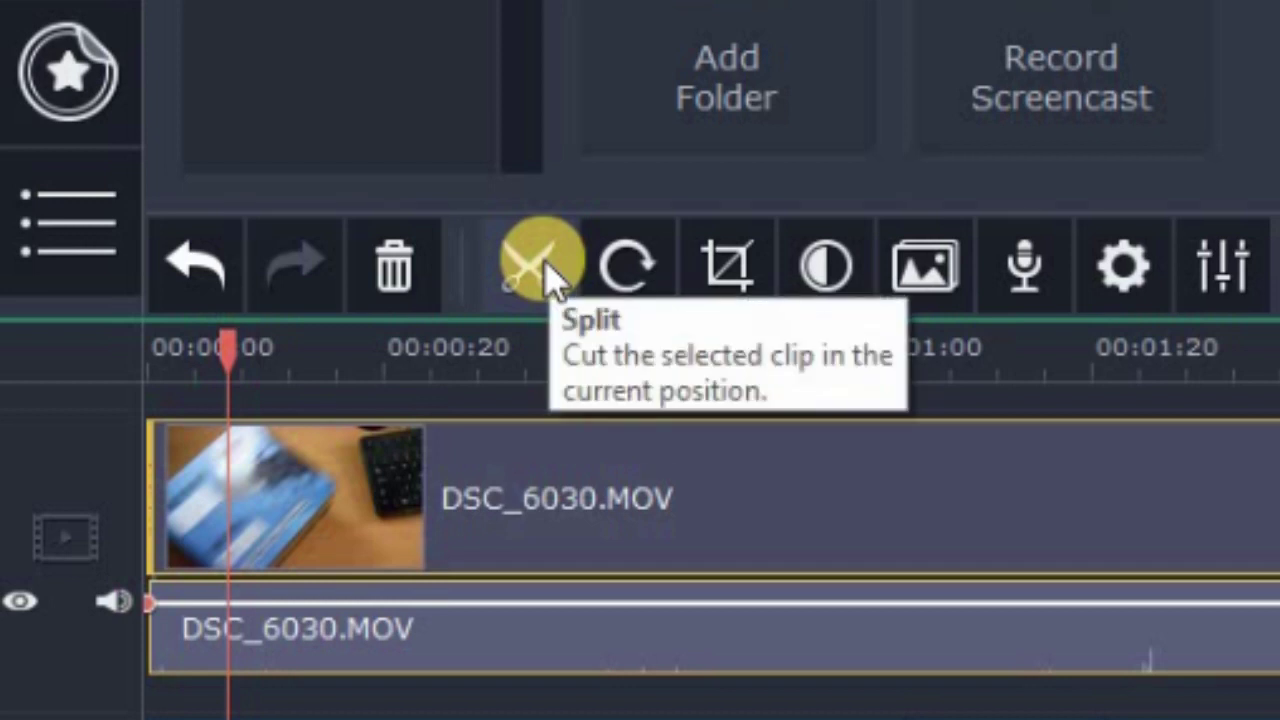
click(531, 282)
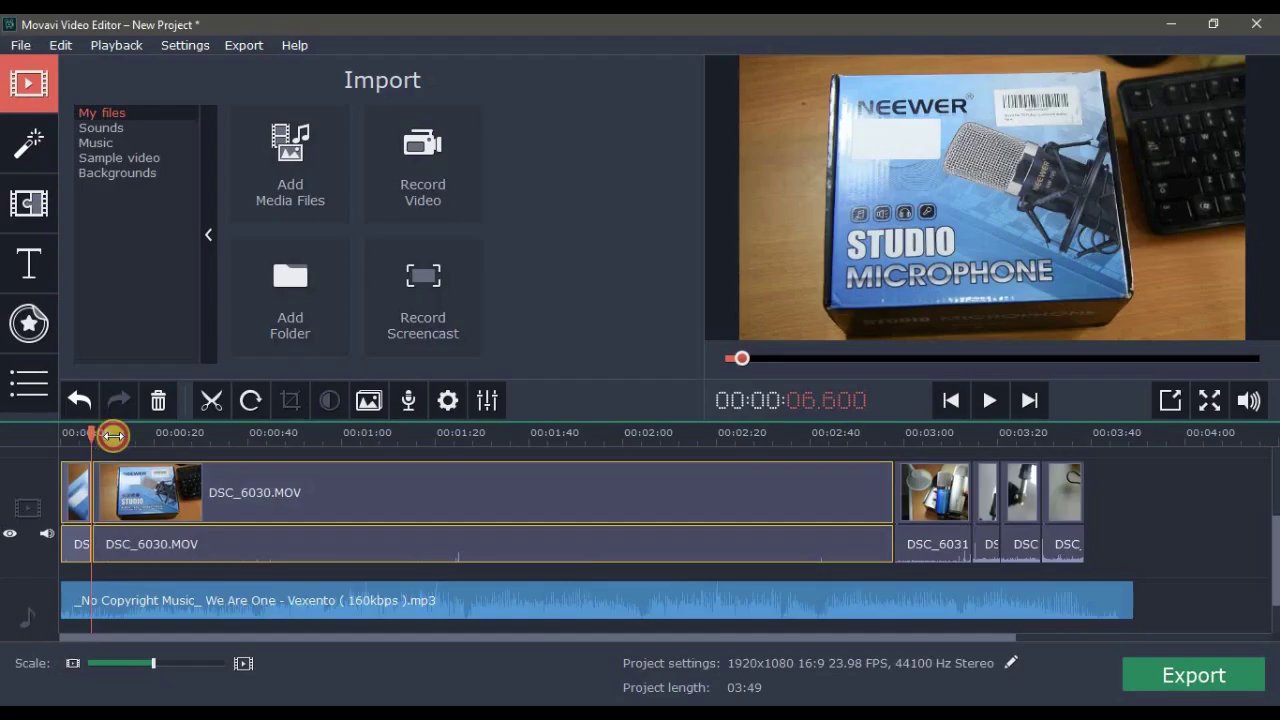
Step: Split DSC_6030 near 29 seconds and delete the unwanted piece before the cut
drag(113, 435, 237, 441)
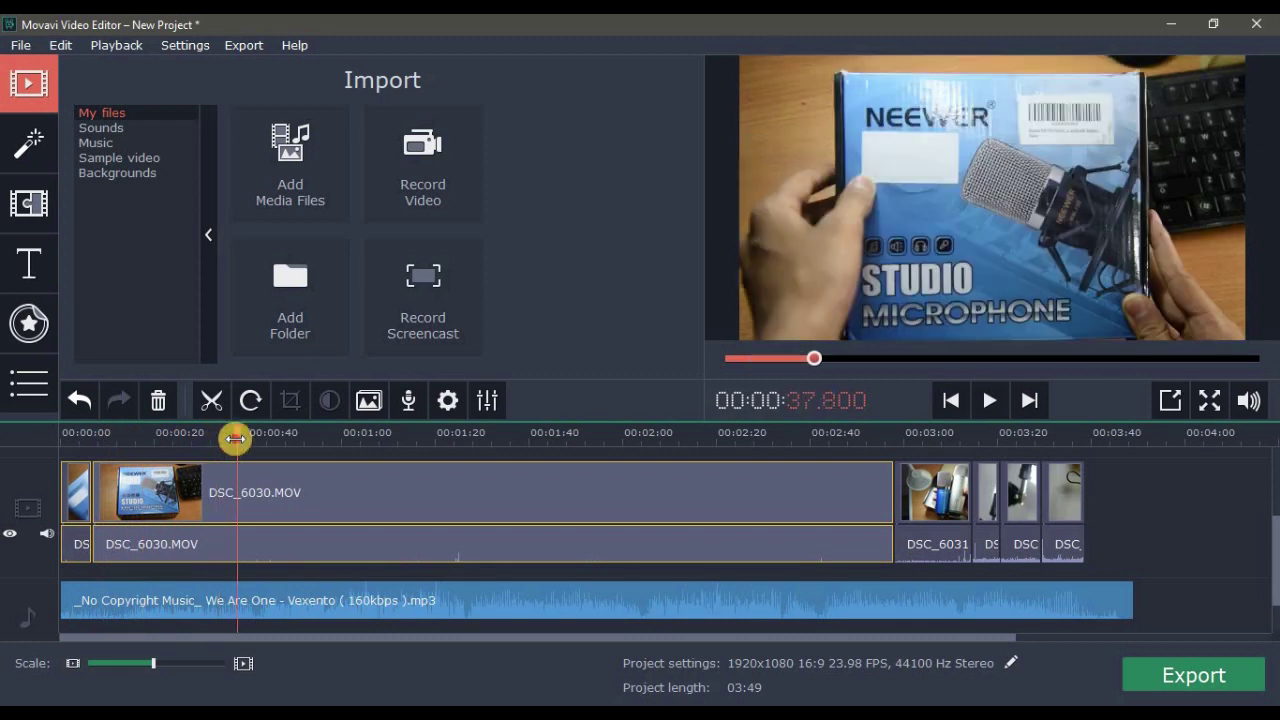
drag(237, 441, 292, 441)
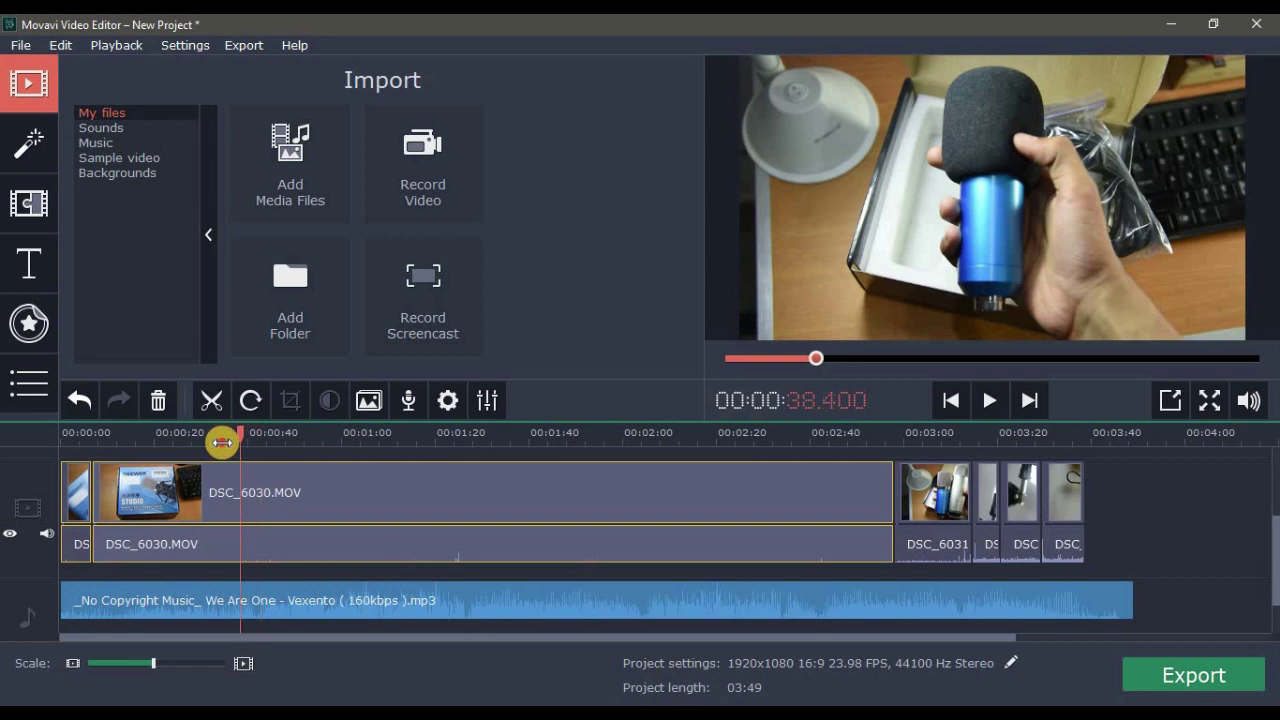
drag(222, 441, 195, 441)
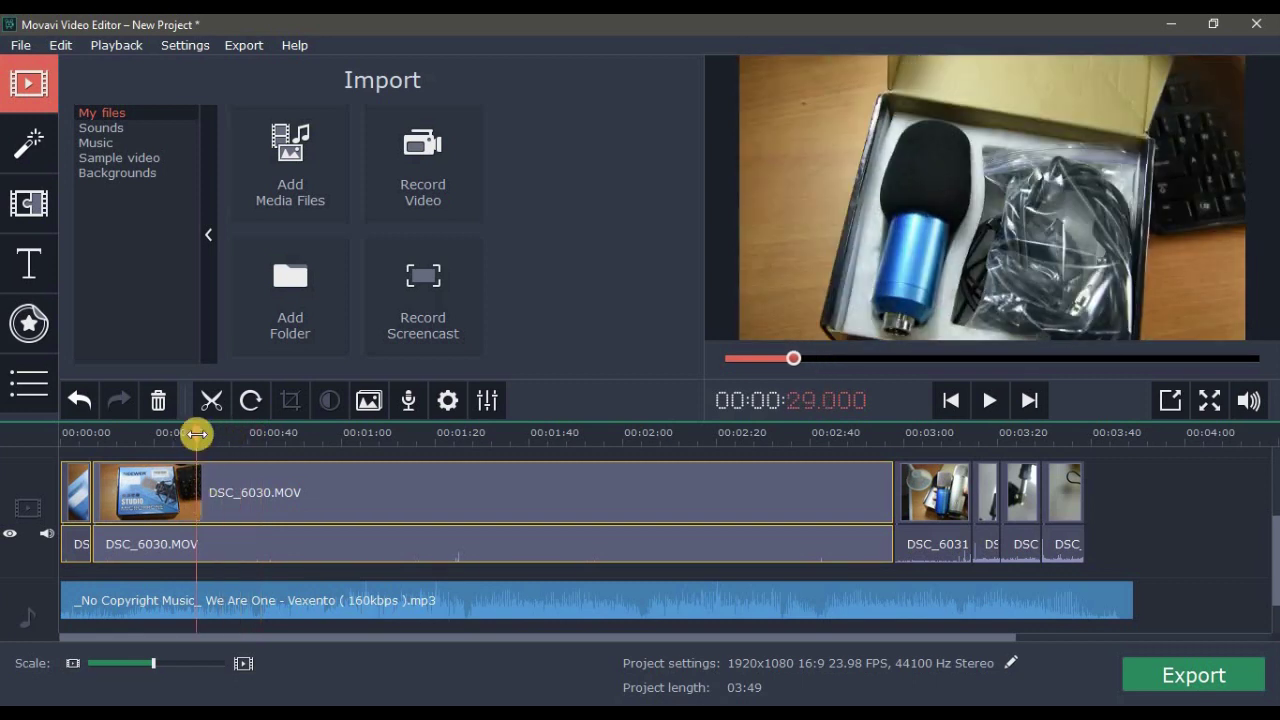
drag(188, 436, 199, 436)
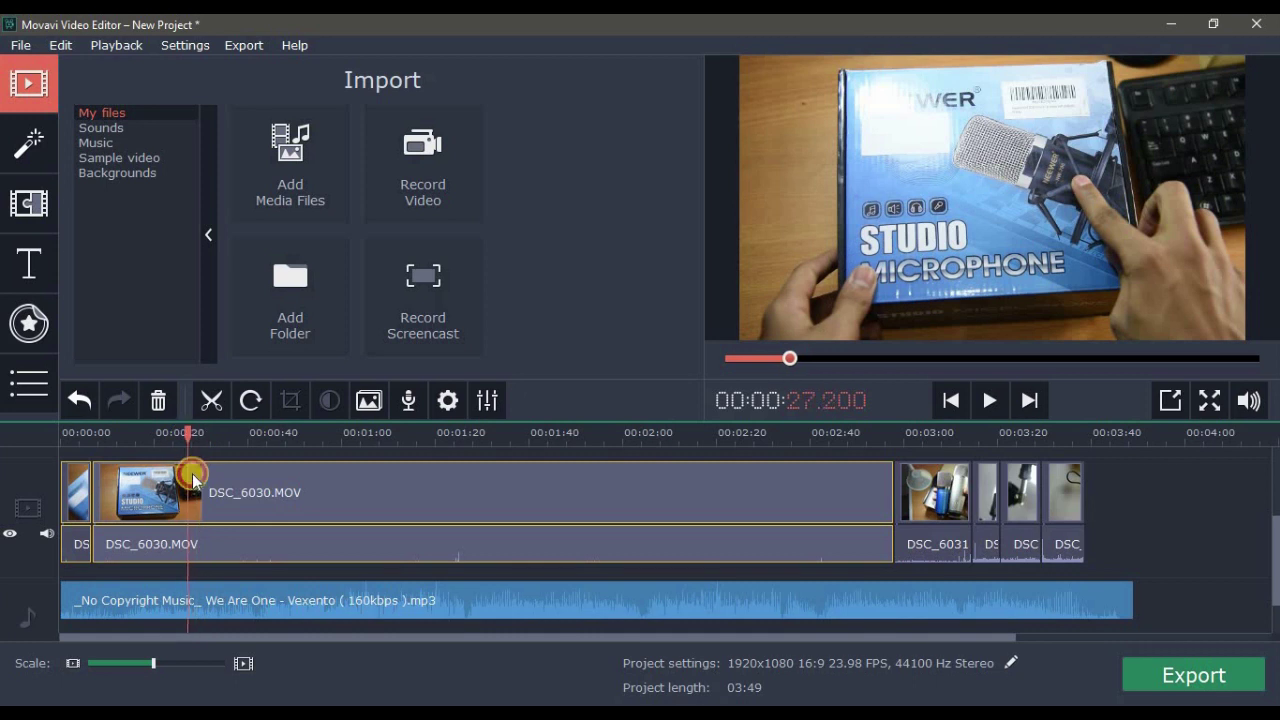
click(194, 481)
click(216, 402)
click(172, 436)
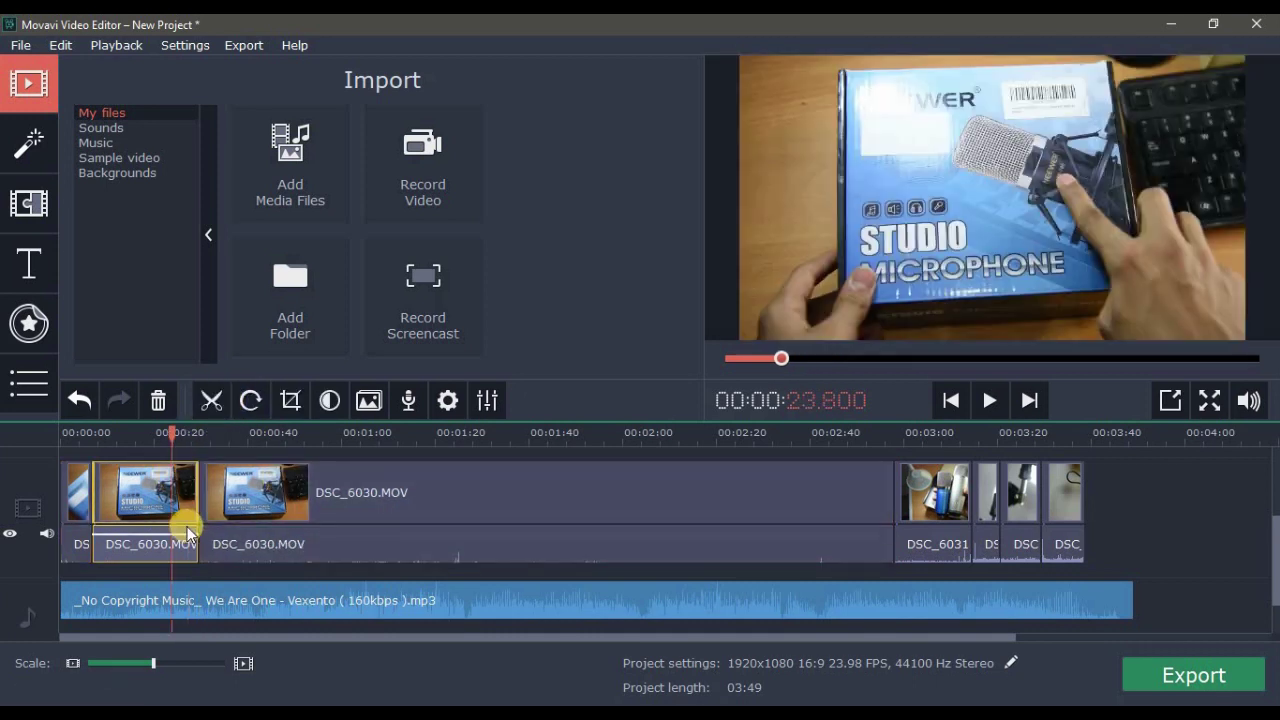
right_click(176, 492)
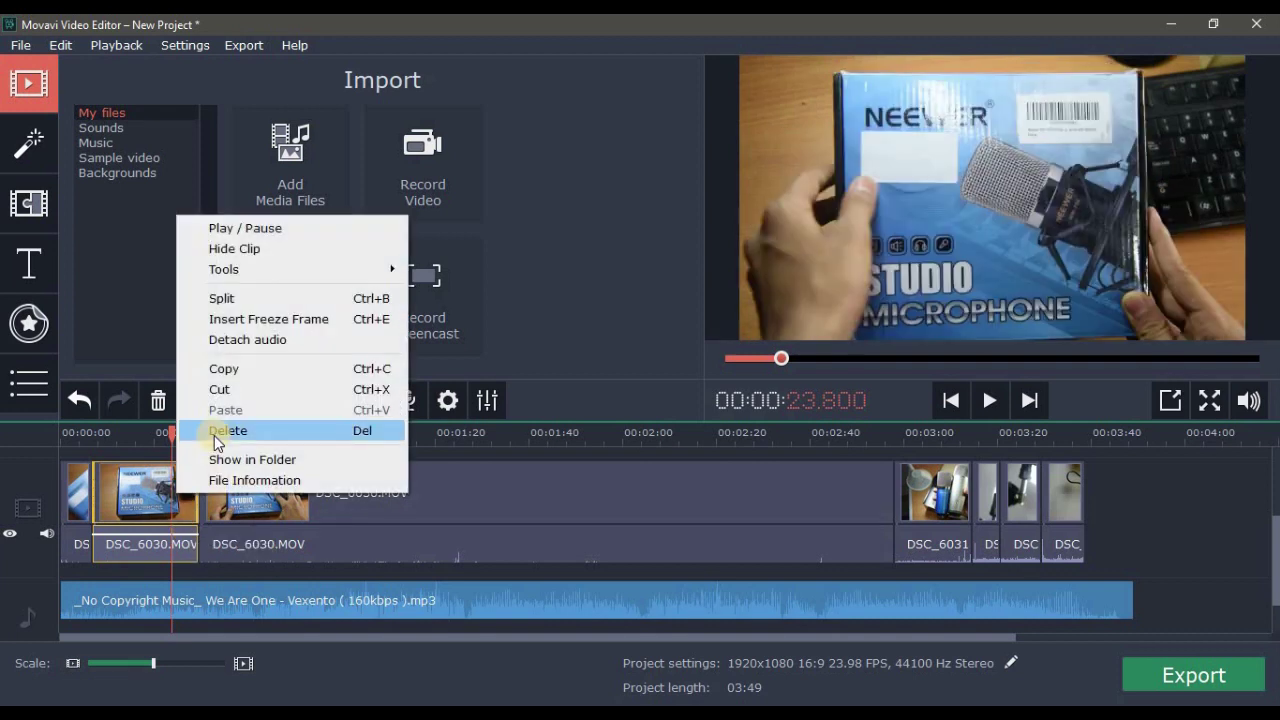
right_click(143, 511)
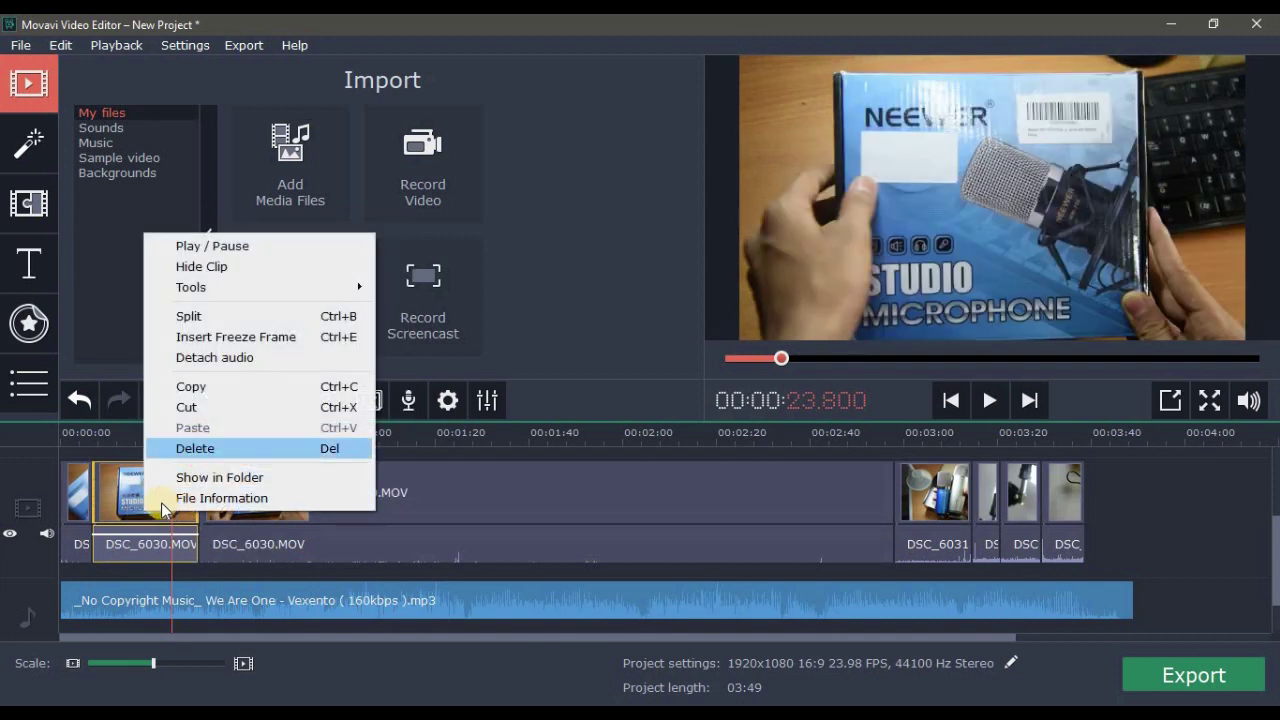
key(Delete)
click(87, 432)
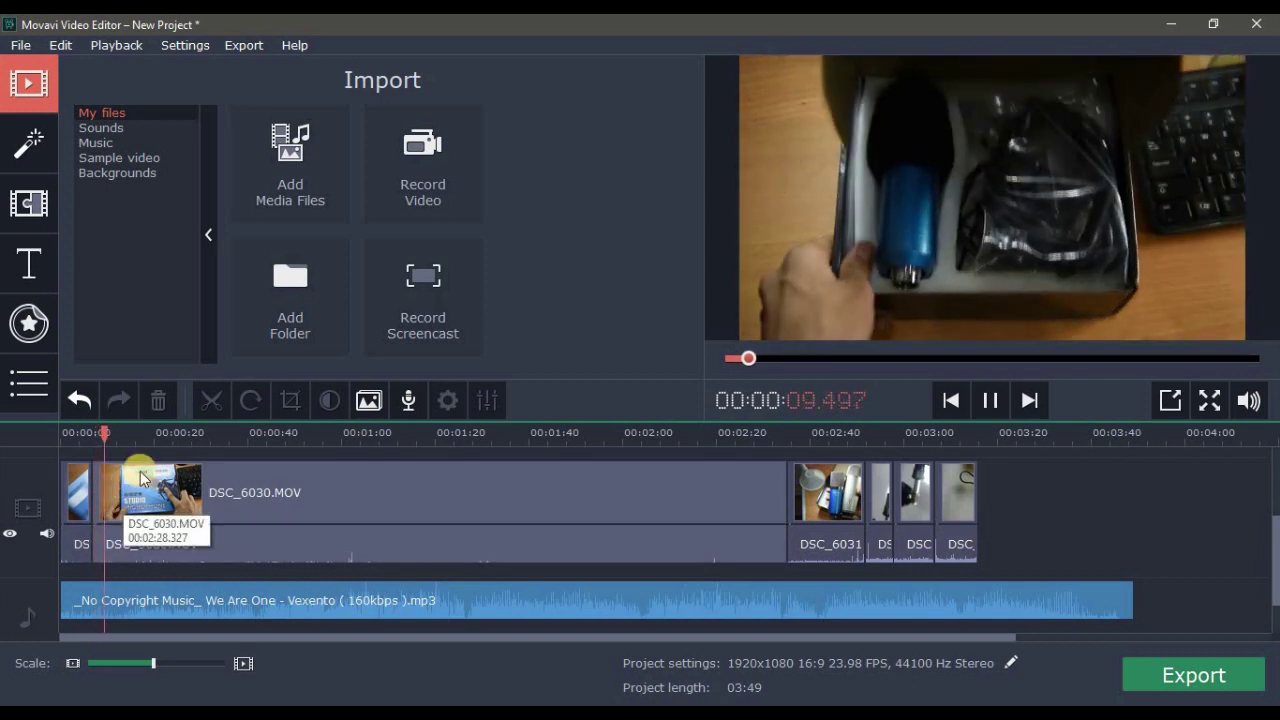
Step: Cut another unwanted stretch of DSC_6030, splitting at about 20.6 seconds
click(1002, 402)
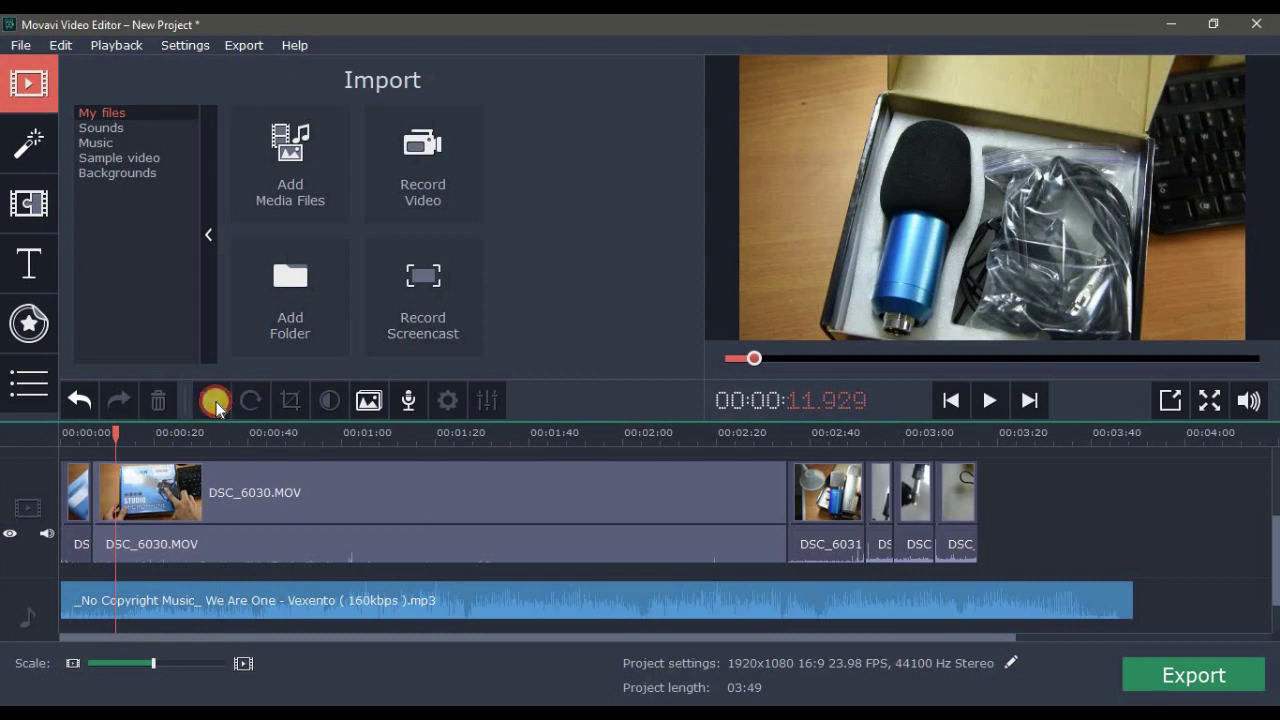
click(257, 537)
drag(128, 434, 144, 498)
key(space)
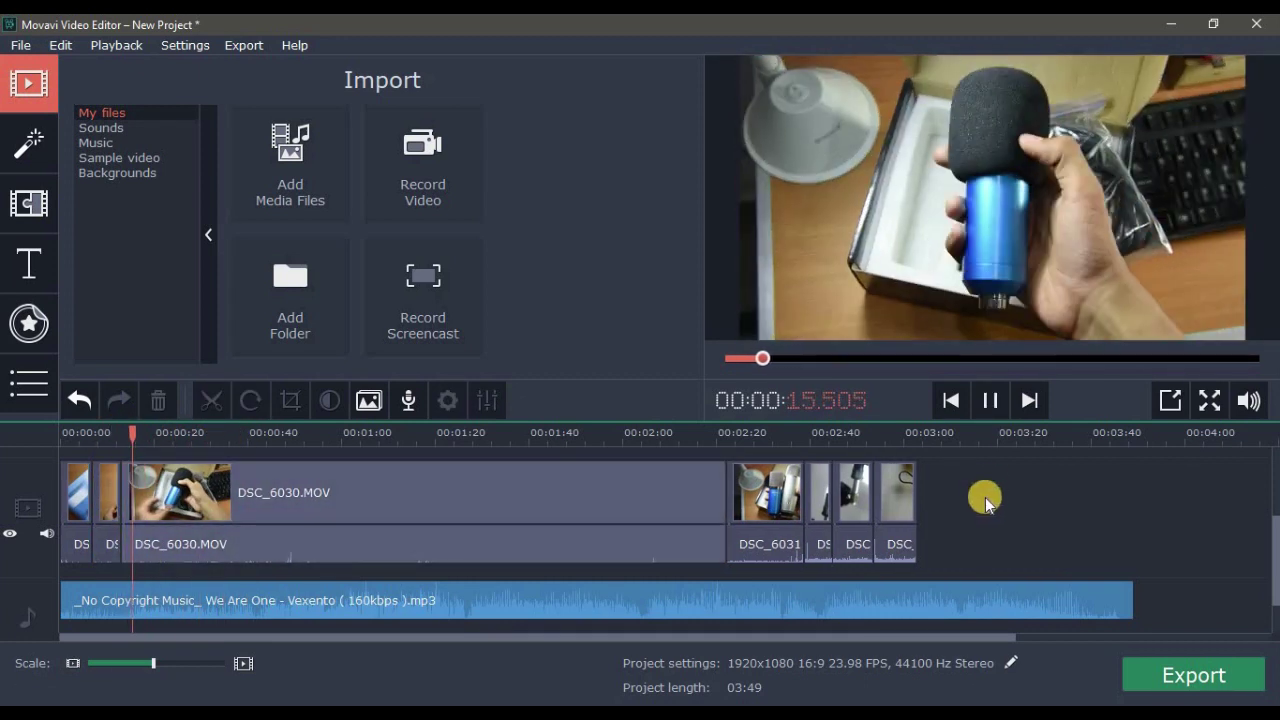
click(157, 434)
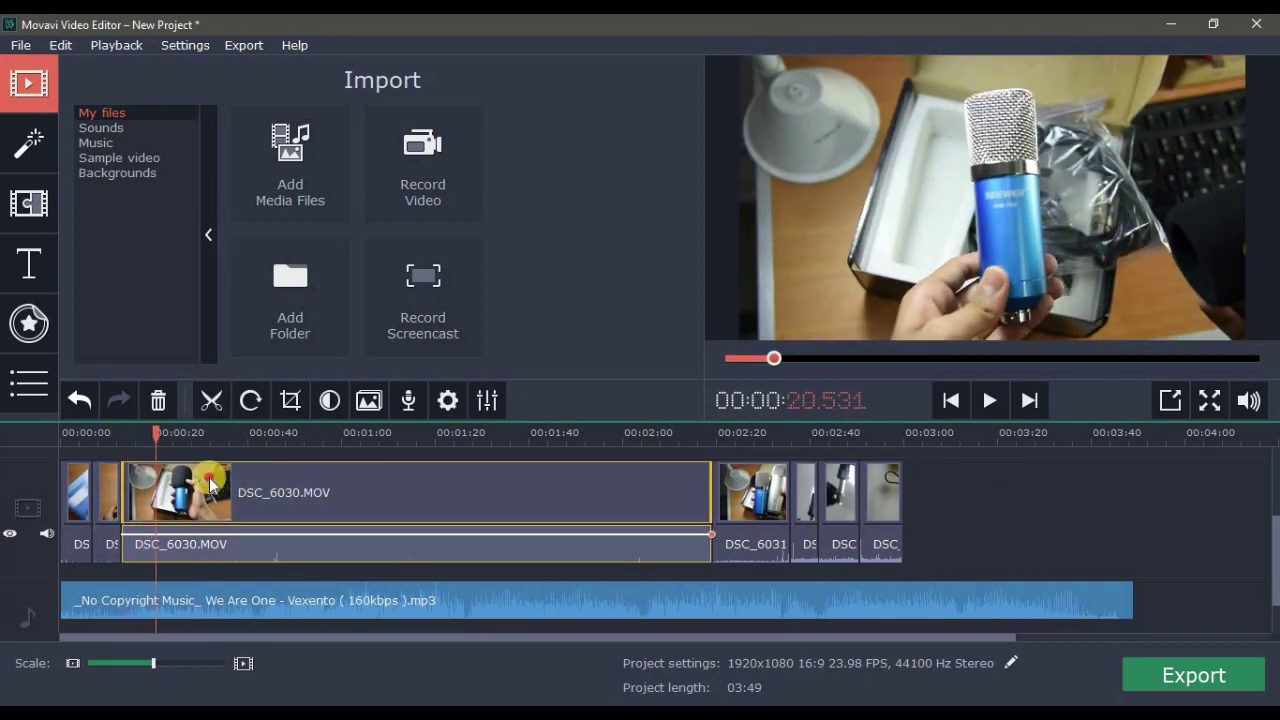
key(ctrl+b)
drag(157, 434, 205, 432)
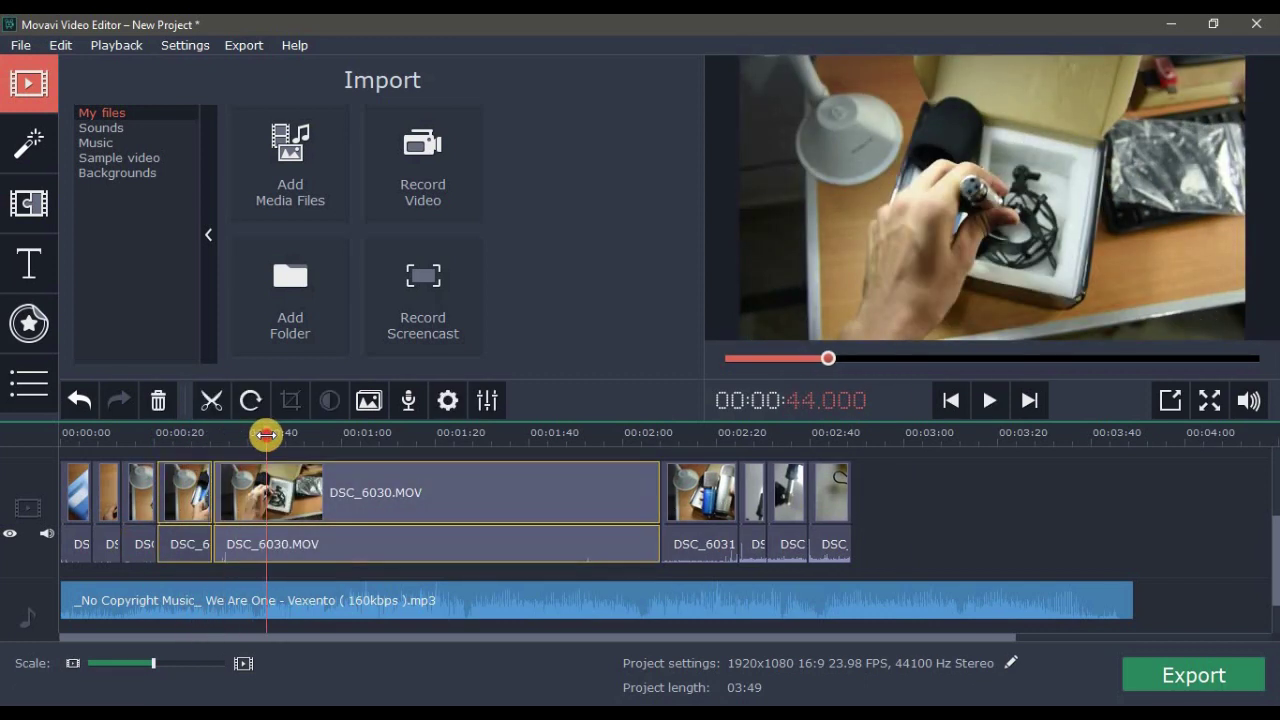
click(235, 433)
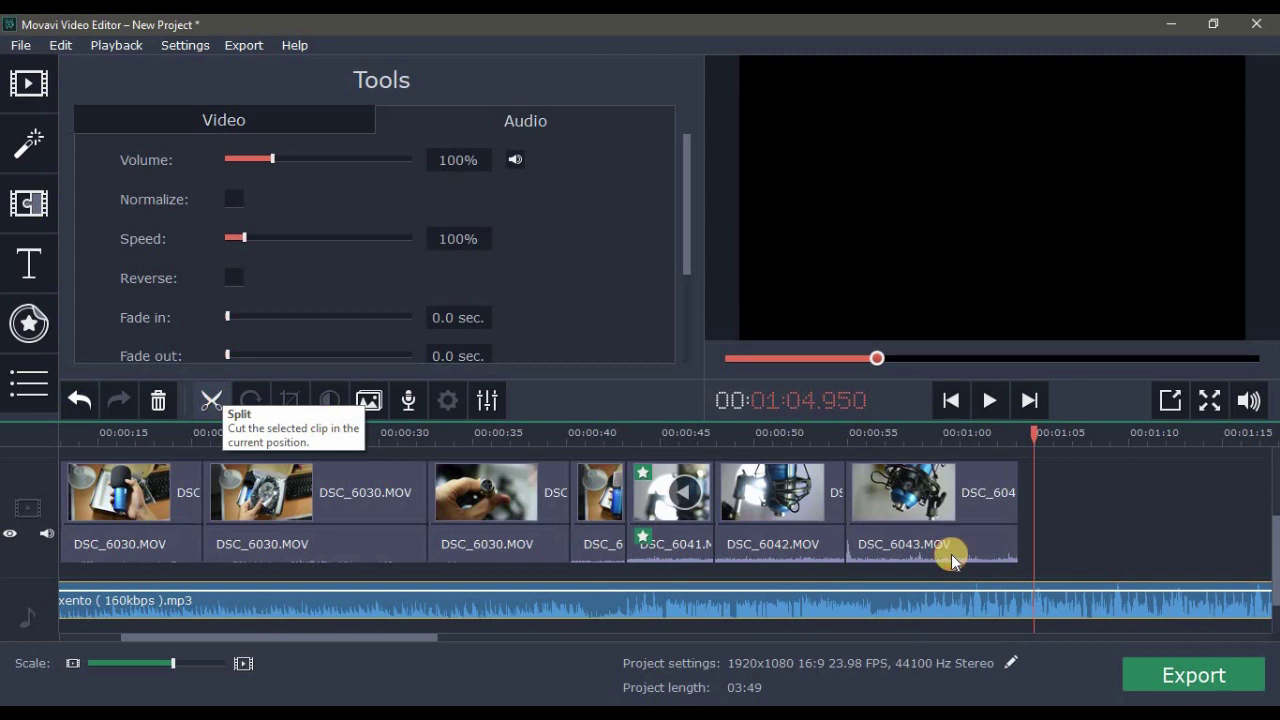
Step: Delete the music extending past the video and give the music a 1-second fade-in
click(1054, 587)
key(Delete)
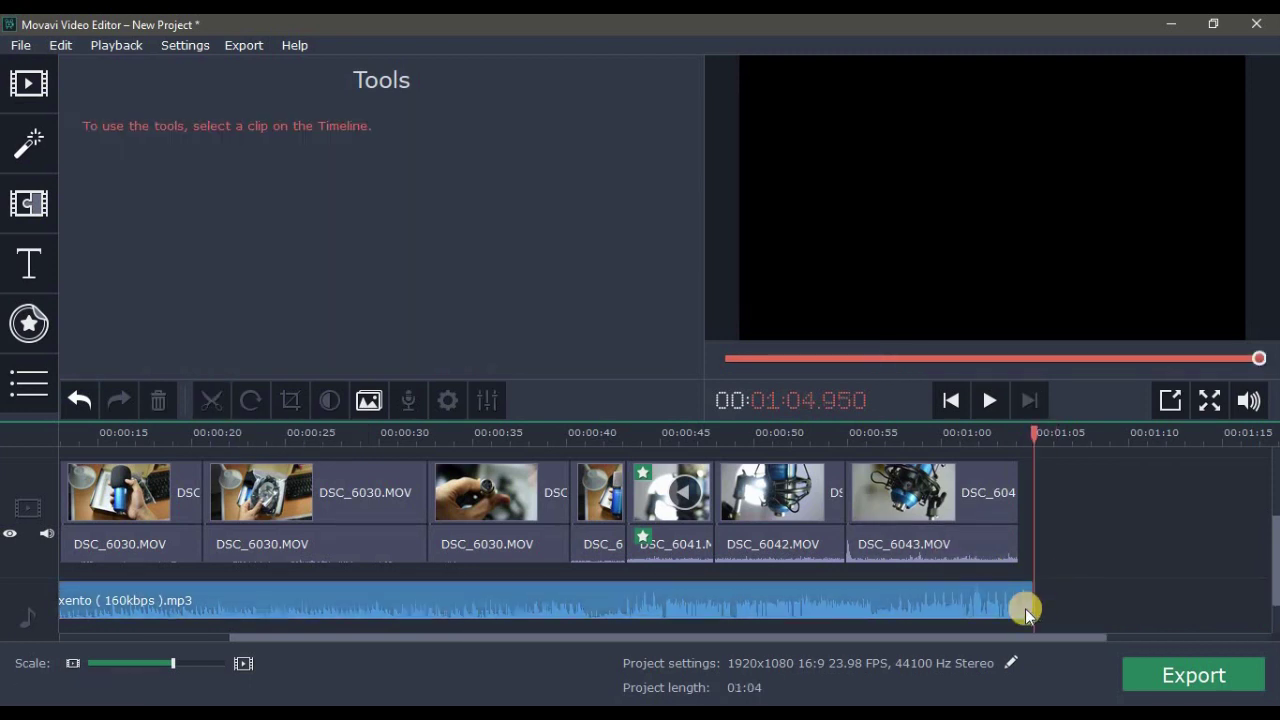
click(1028, 606)
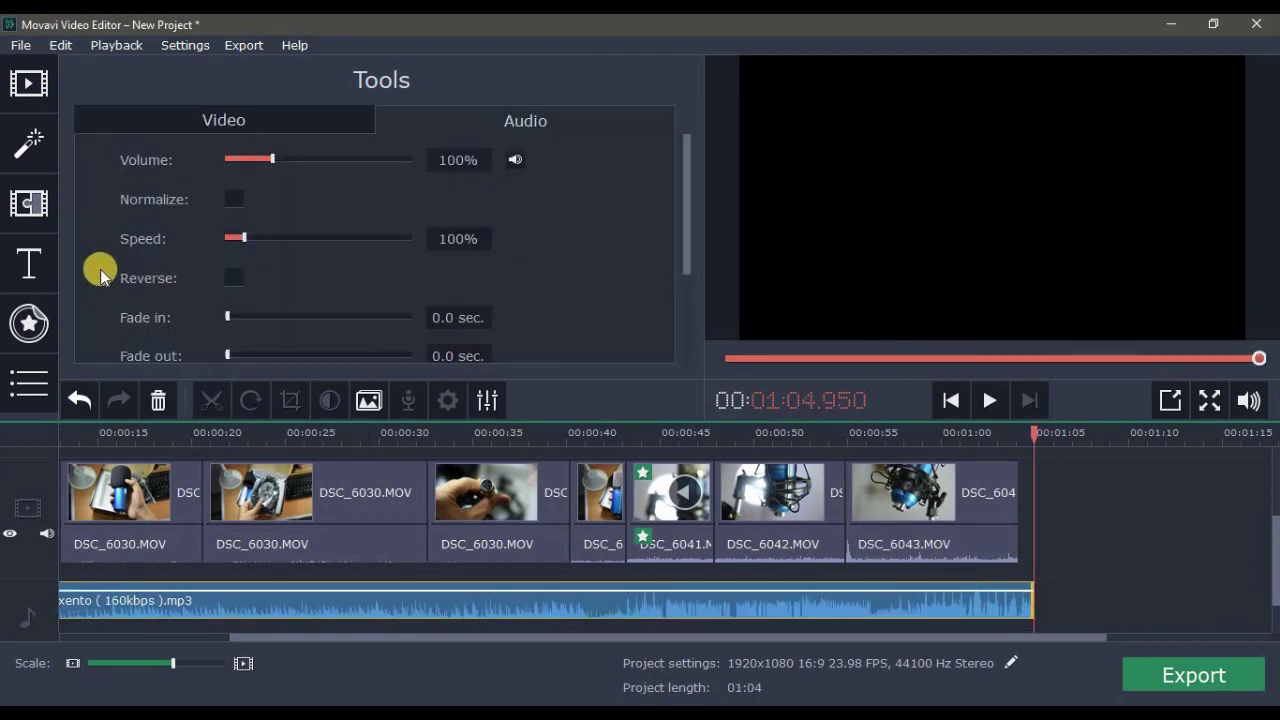
scroll(150, 290, down, 5)
scroll(171, 300, up, 5)
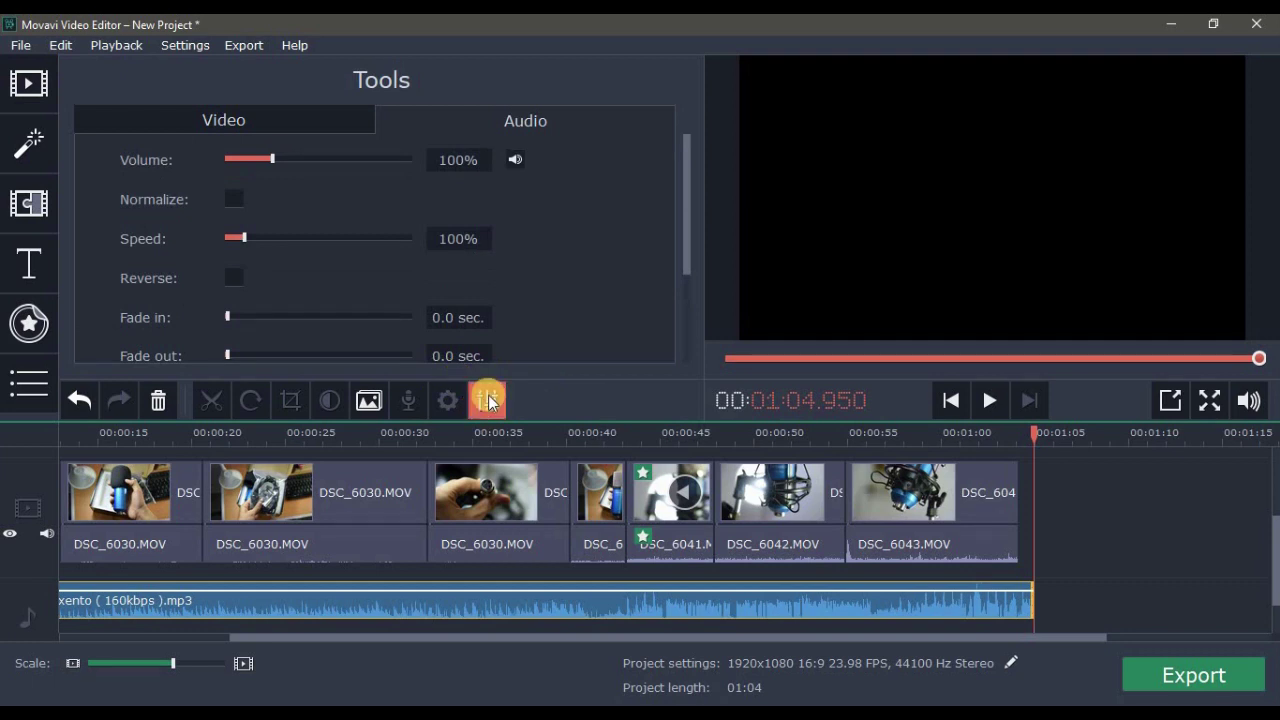
click(982, 604)
drag(984, 435, 1034, 434)
scroll(210, 300, down, 1)
drag(228, 299, 248, 301)
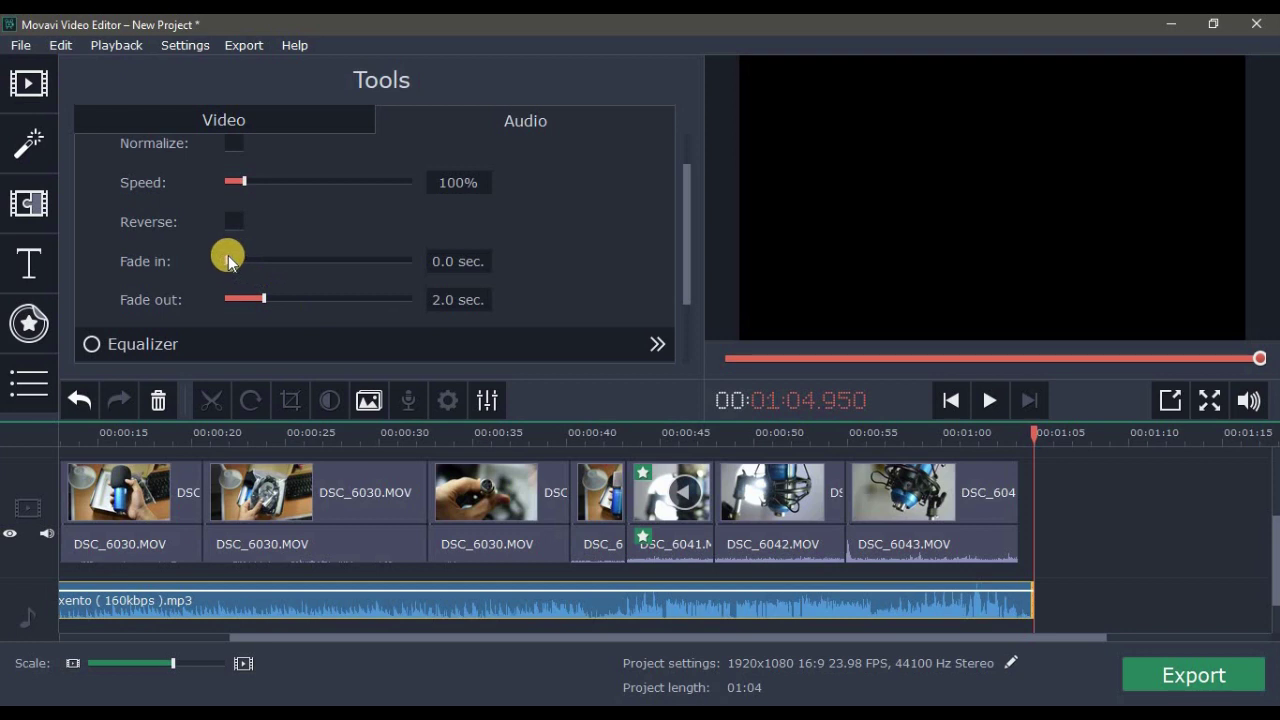
drag(247, 260, 248, 257)
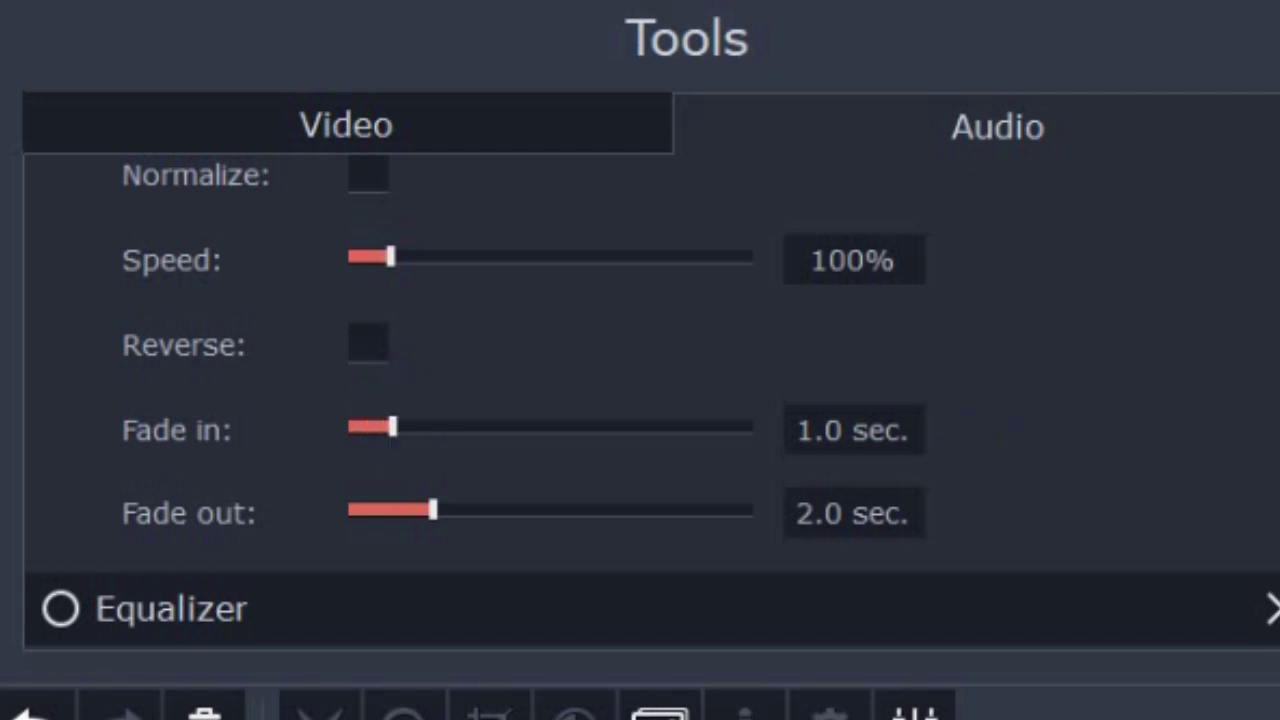
Step: Set DSC_6043.MOV's audio to no fade-in and a 2.0-second fade-out, then play it back
drag(432, 510, 371, 488)
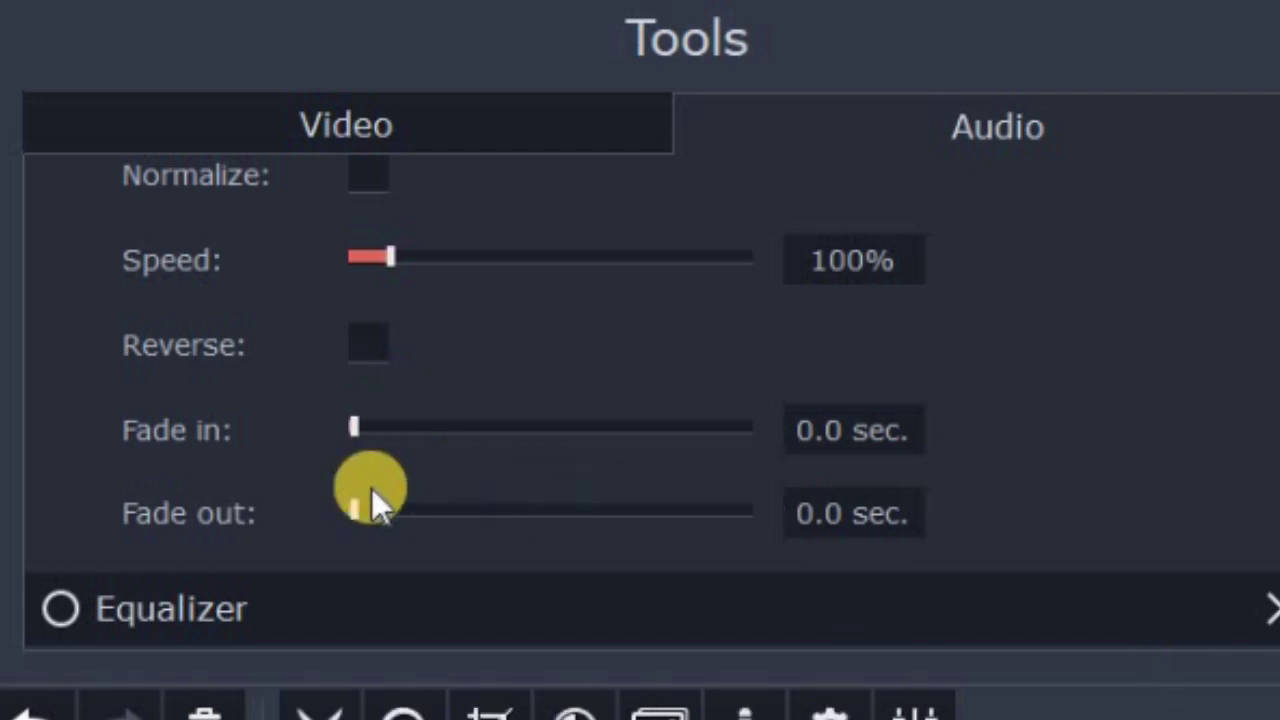
drag(408, 514, 428, 516)
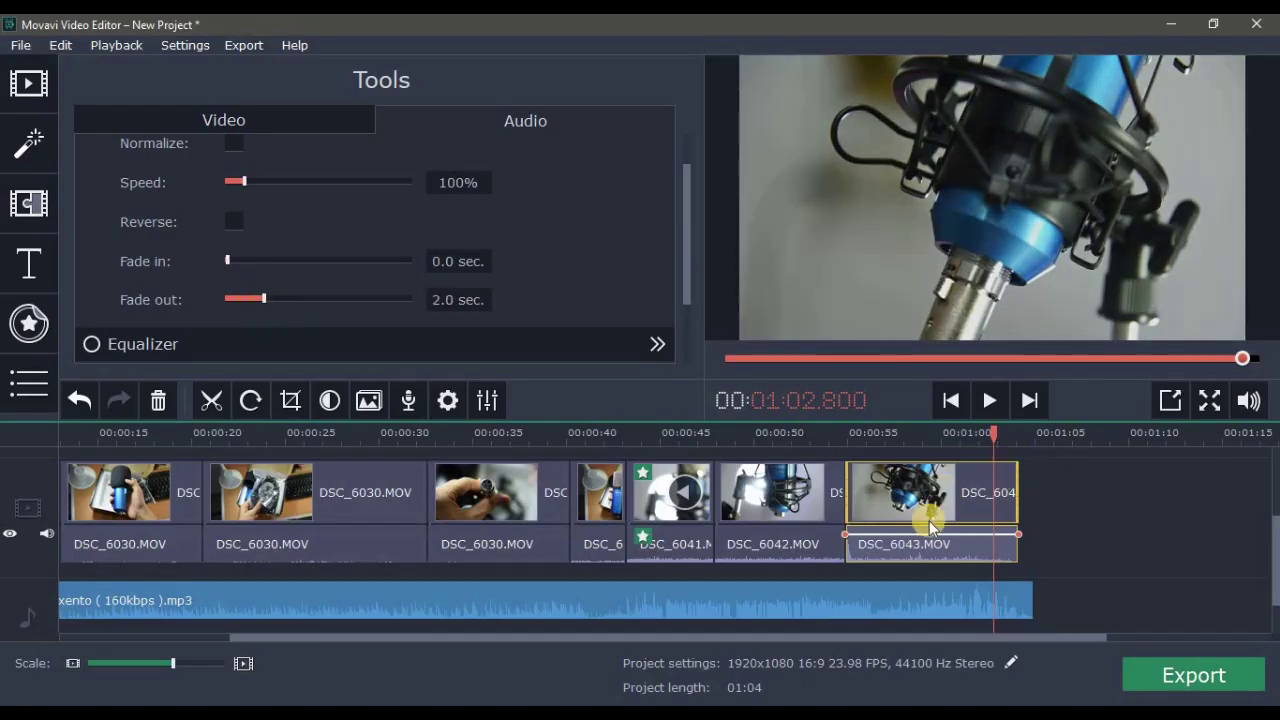
key(space)
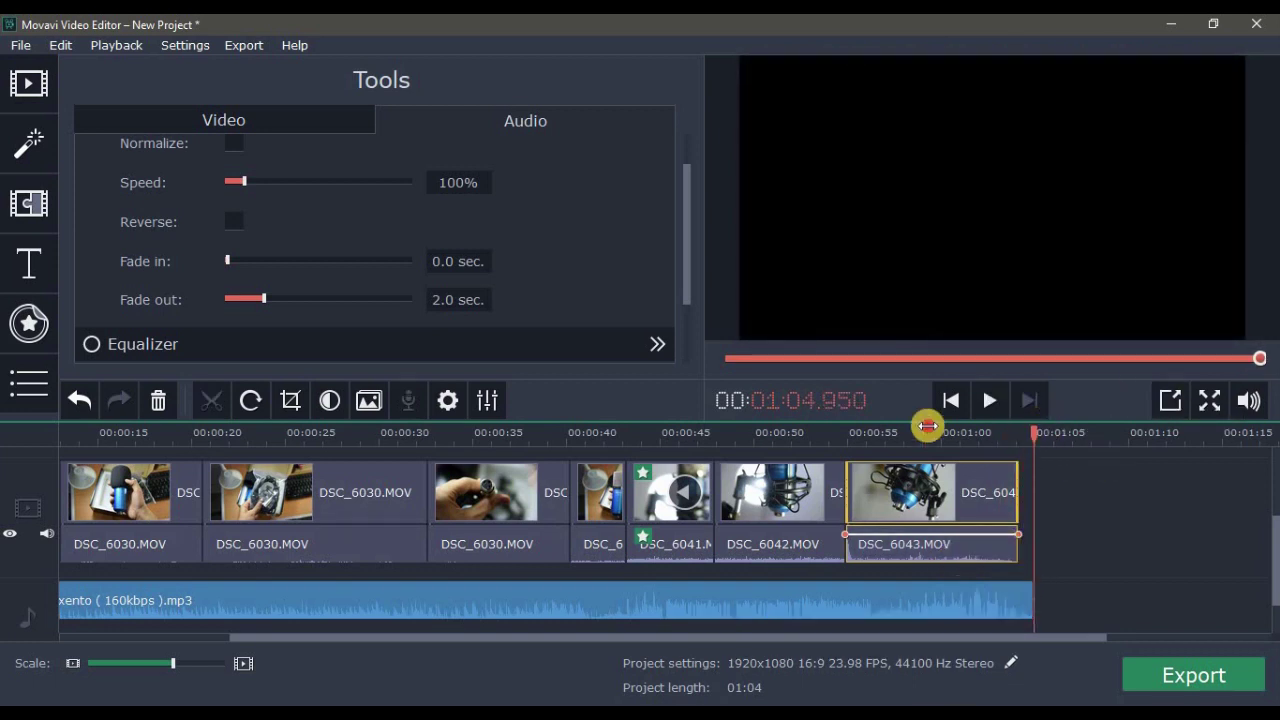
key(Home)
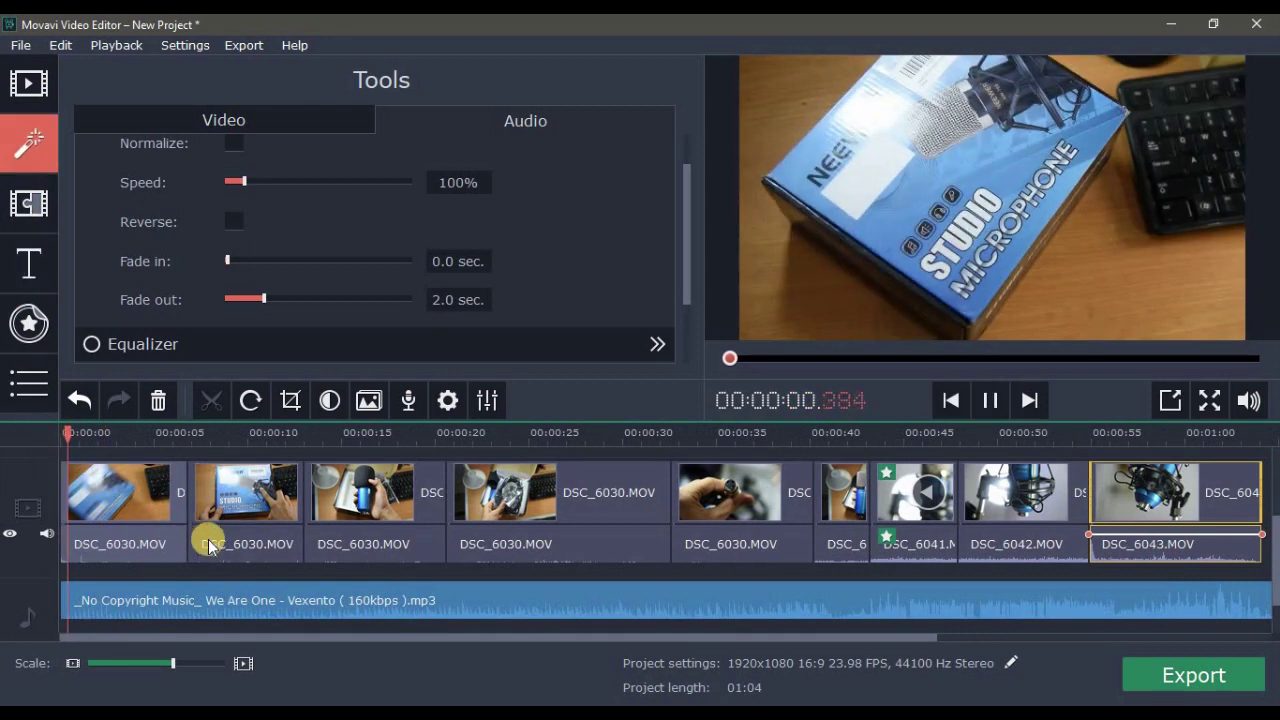
Step: Open the Filters gallery and browse Favorites, Noise, Adjustments, Artistic, Blur, Color and Flying objects
click(28, 142)
key(space)
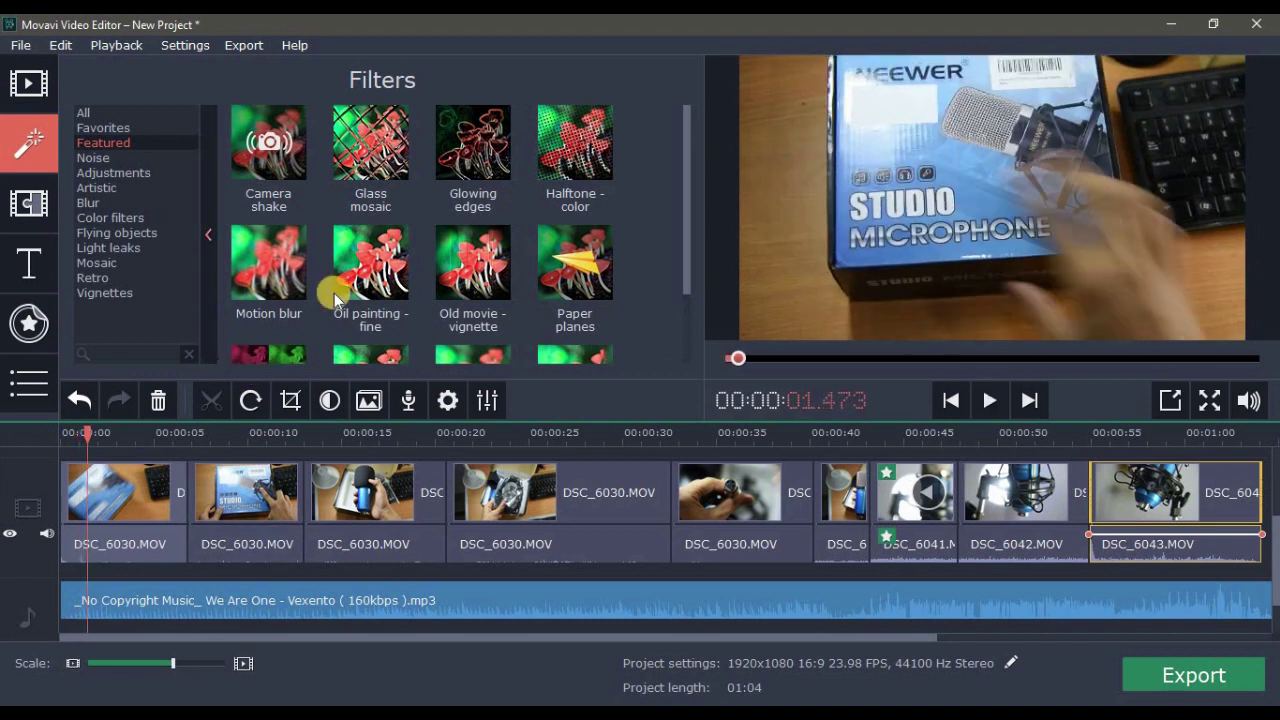
scroll(388, 262, down, 1)
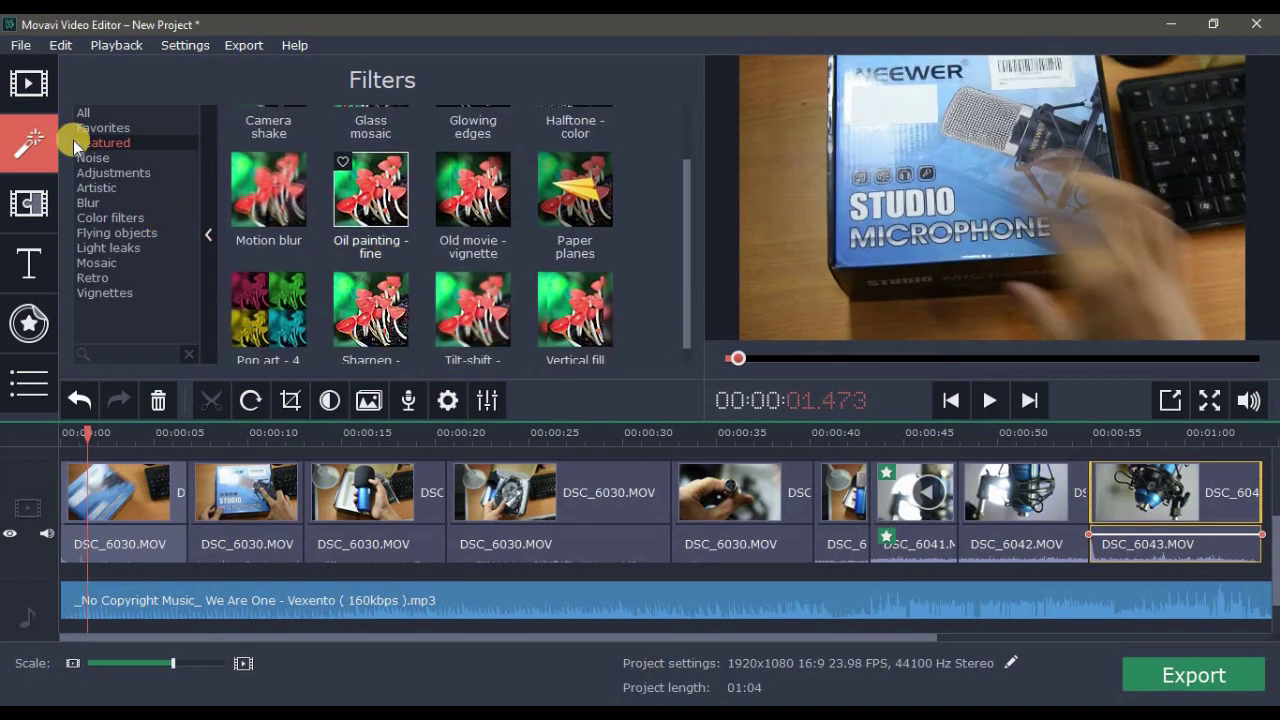
click(110, 128)
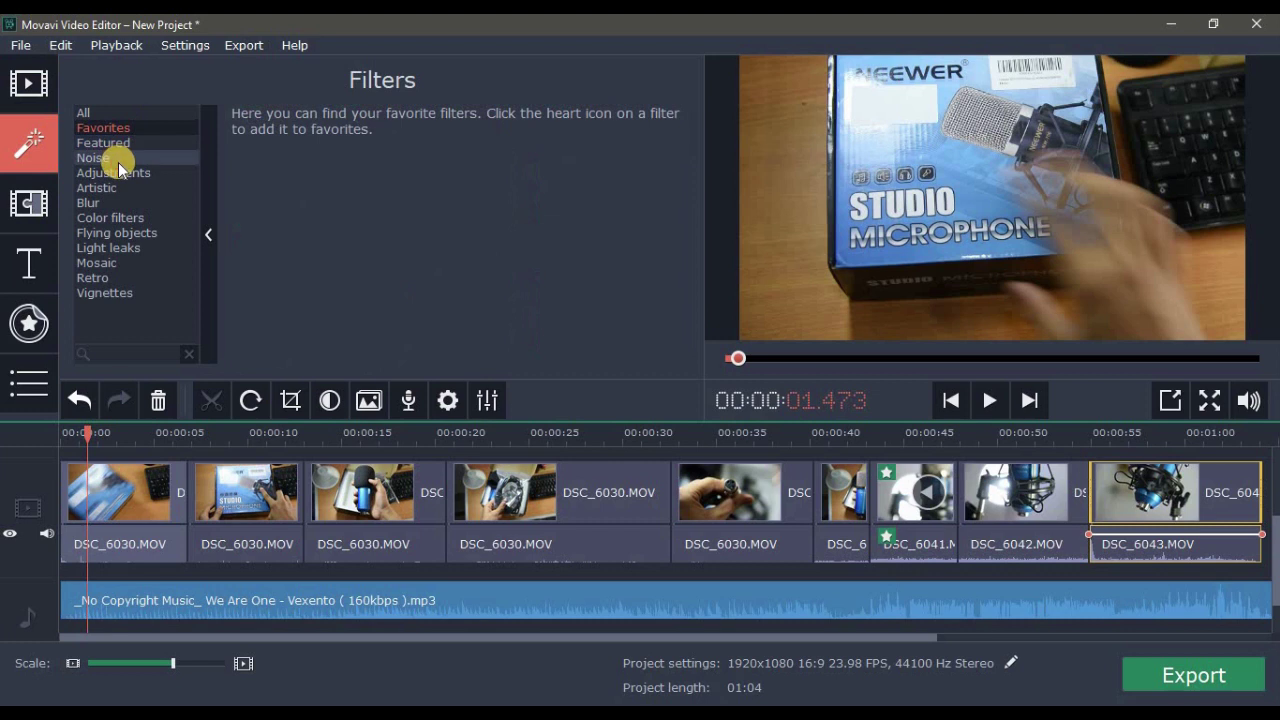
click(118, 158)
click(120, 173)
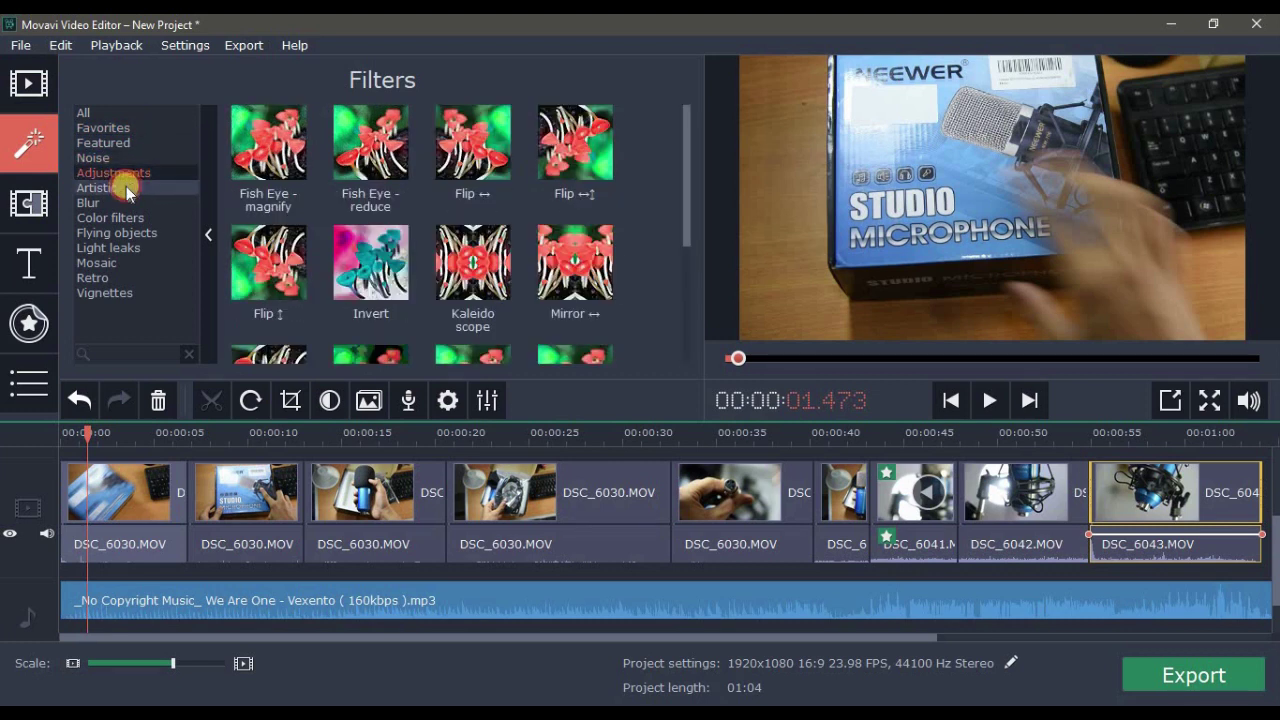
click(124, 187)
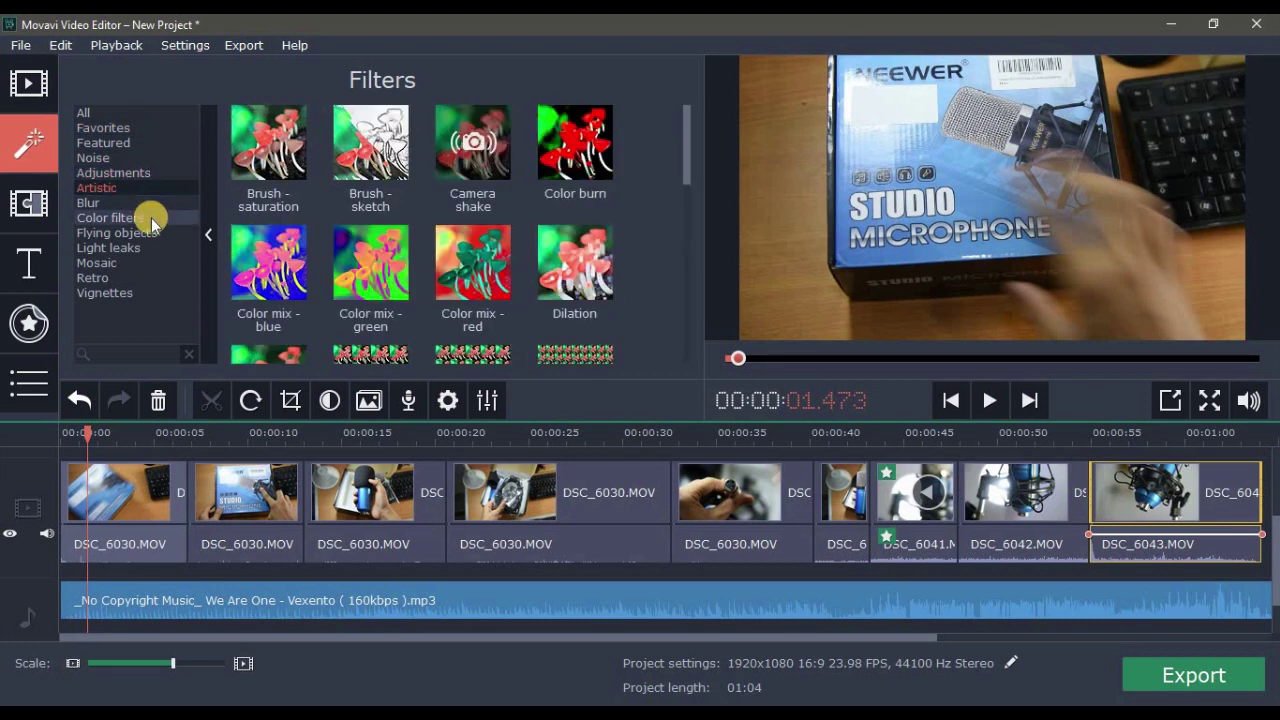
click(158, 203)
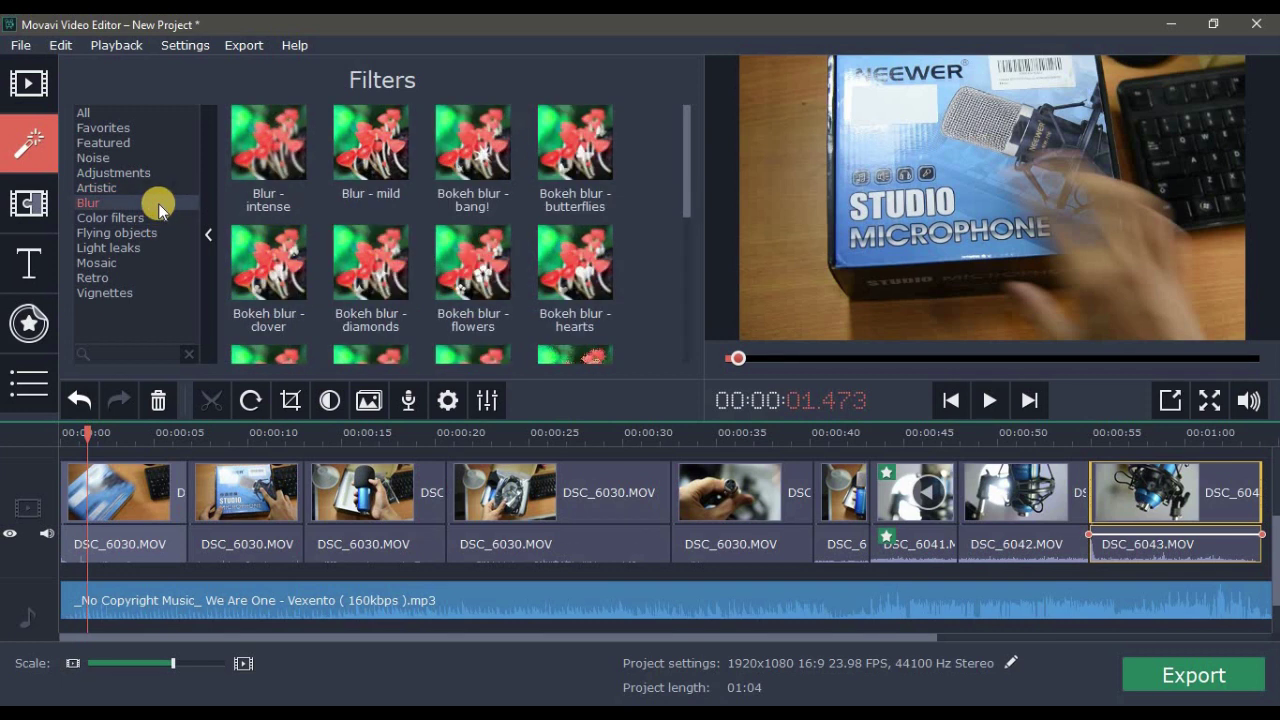
click(162, 217)
click(152, 240)
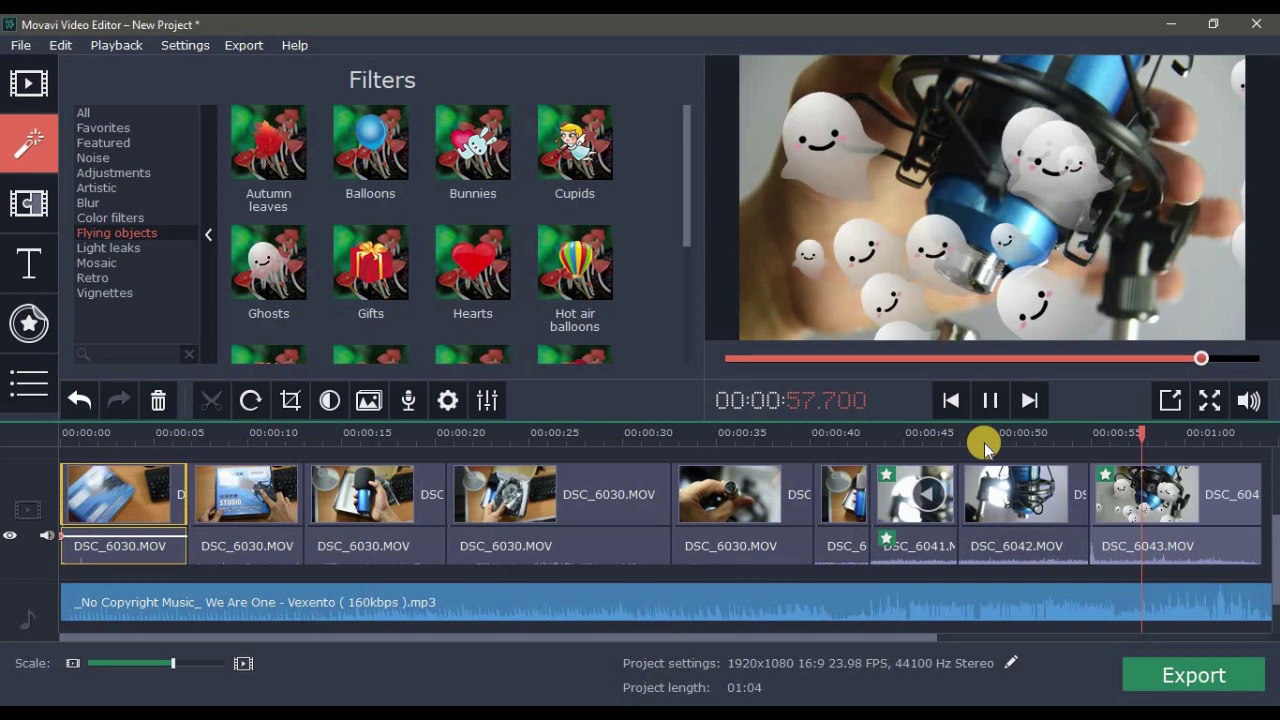
key(space)
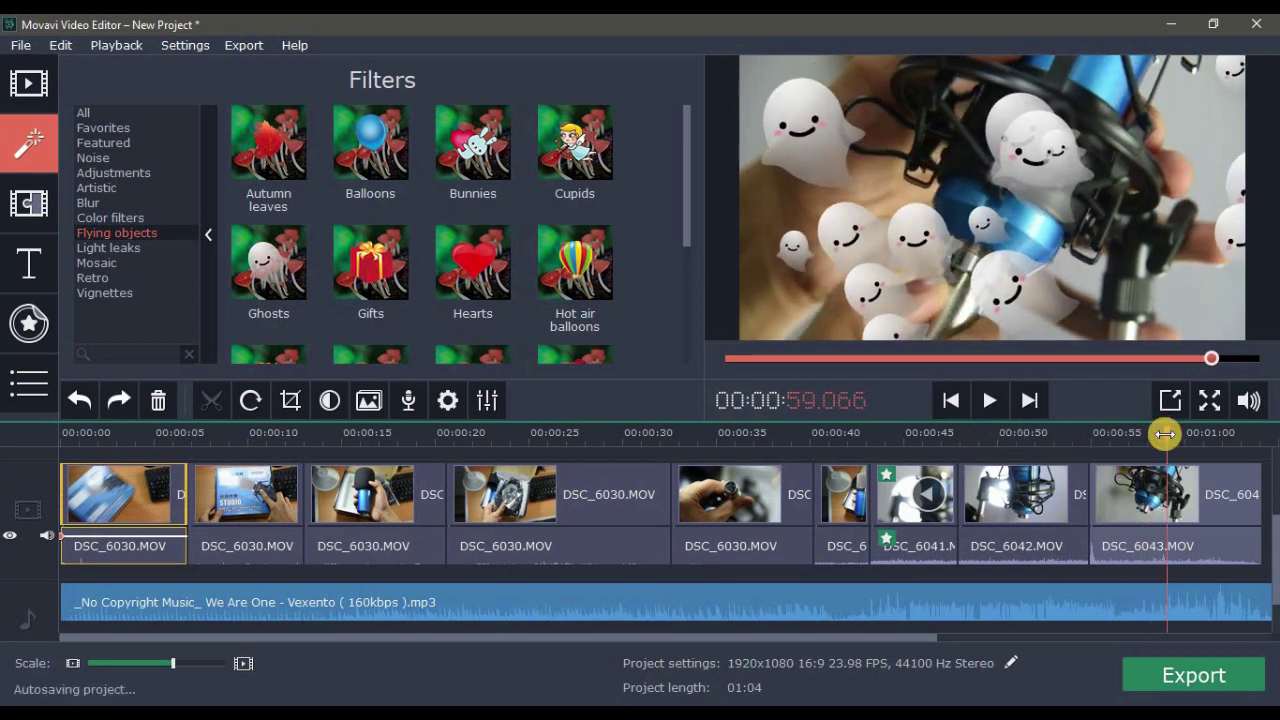
key(Home)
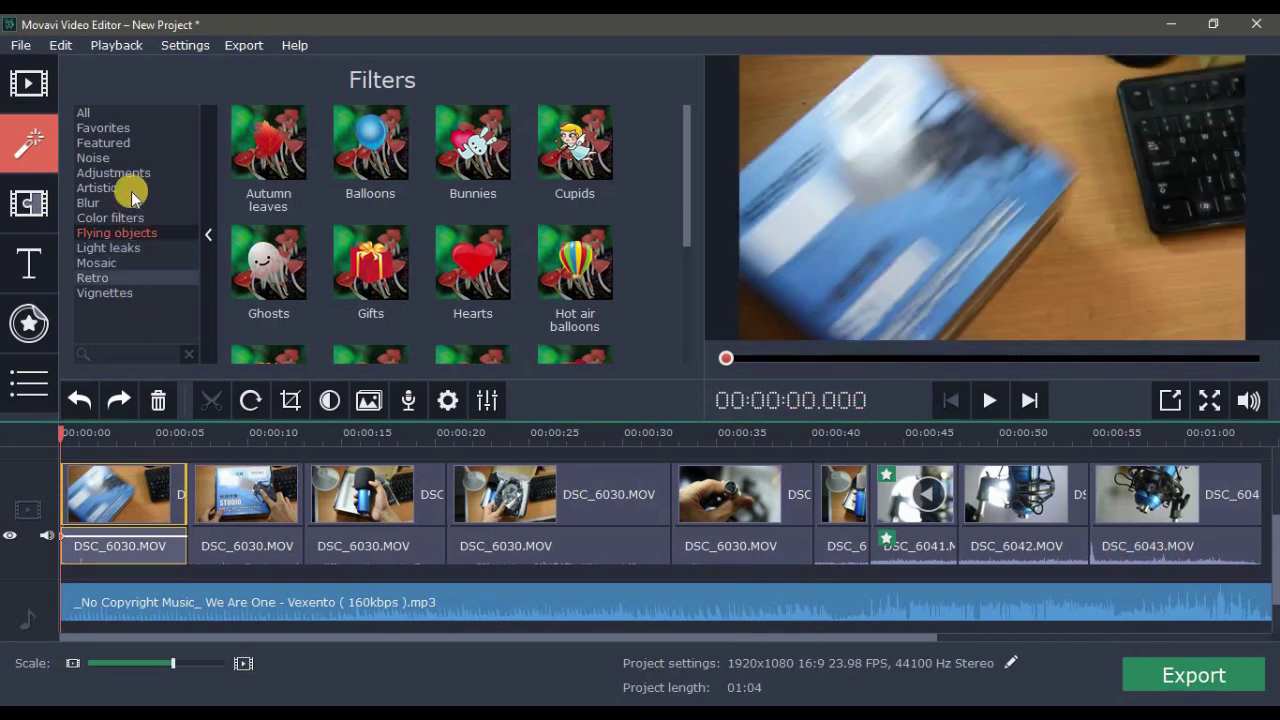
Step: Browse the Artistic, Color, Flying objects, Light leaks and Retro filters, ending on Adjustments
click(131, 189)
click(136, 218)
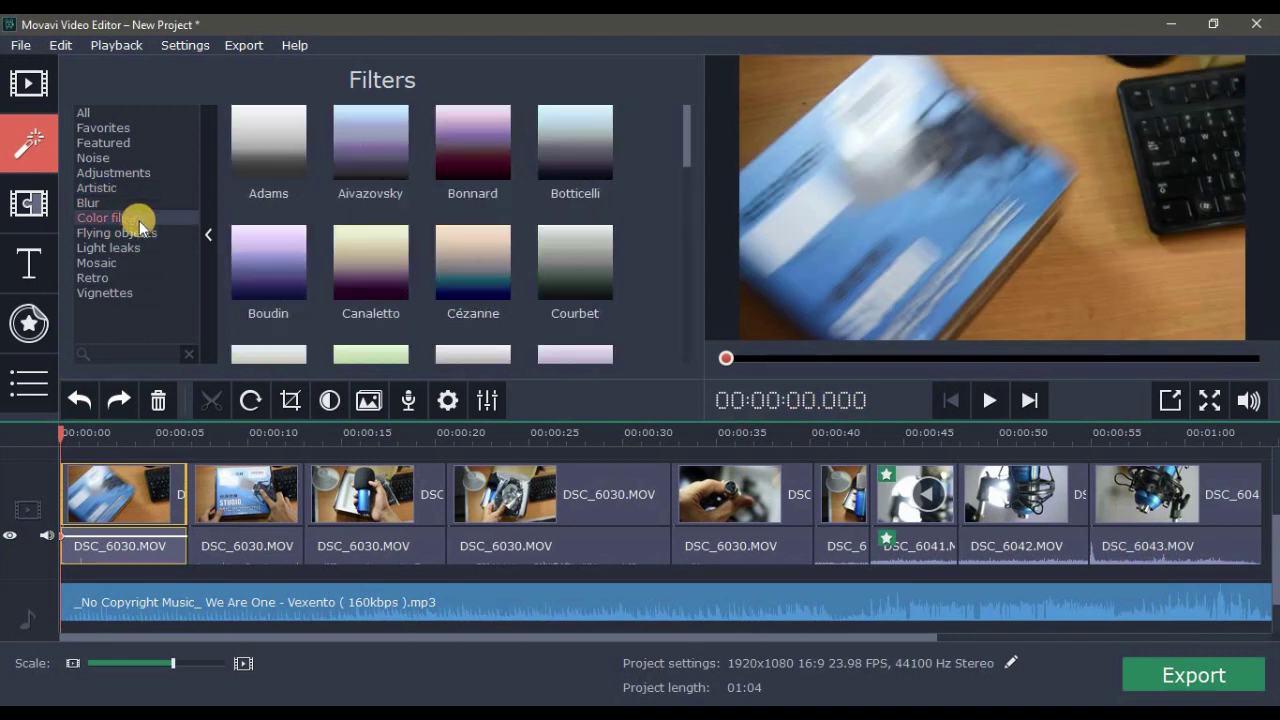
scroll(320, 251, down, 3)
scroll(340, 251, down, 3)
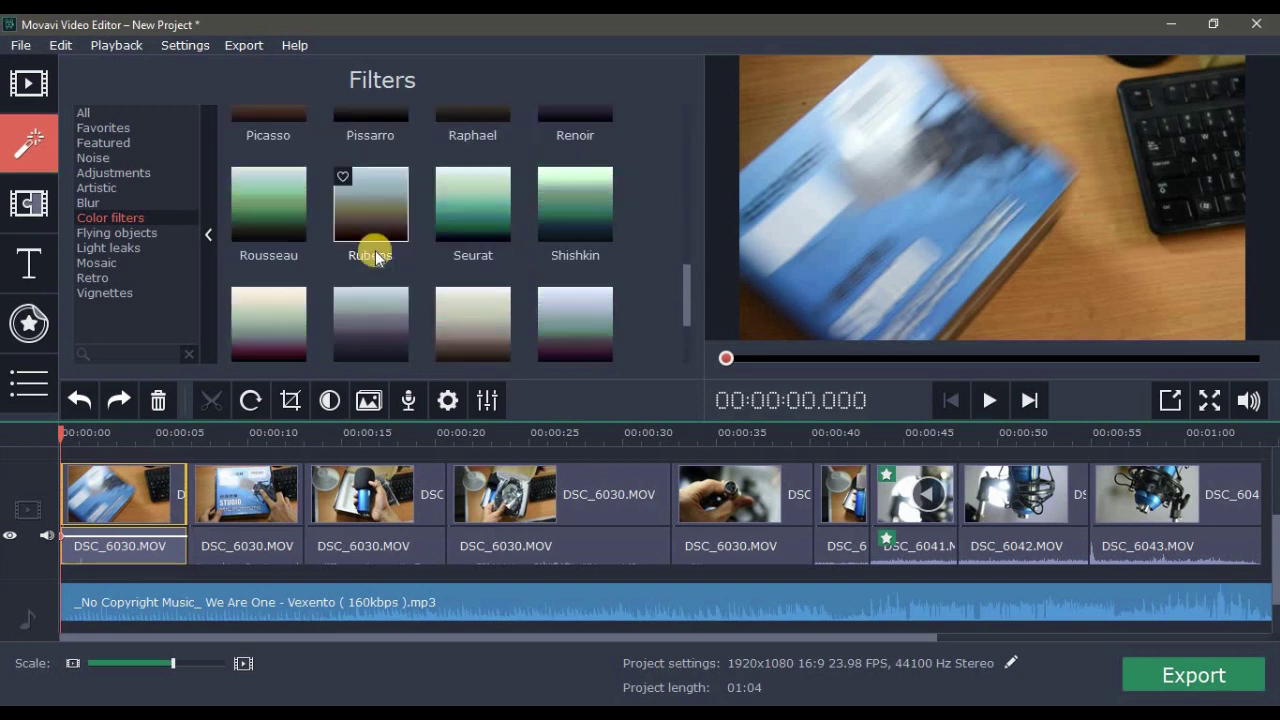
scroll(366, 251, down, 2)
click(130, 232)
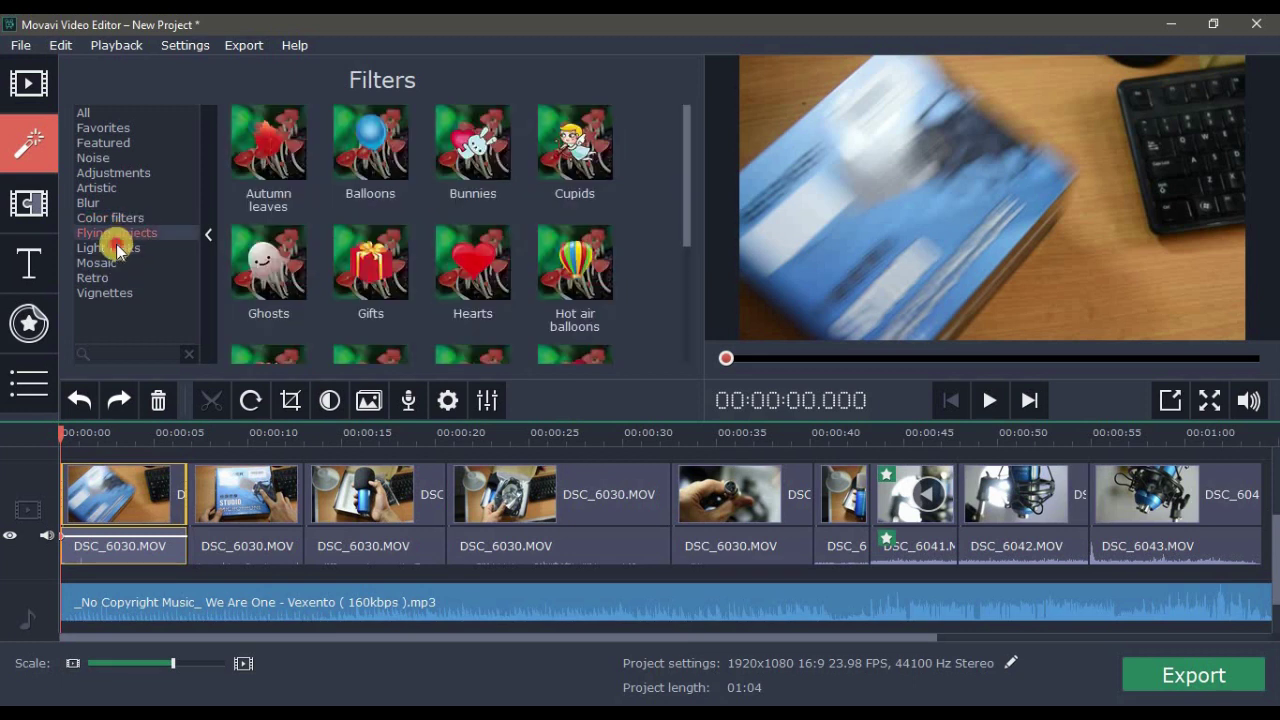
click(117, 248)
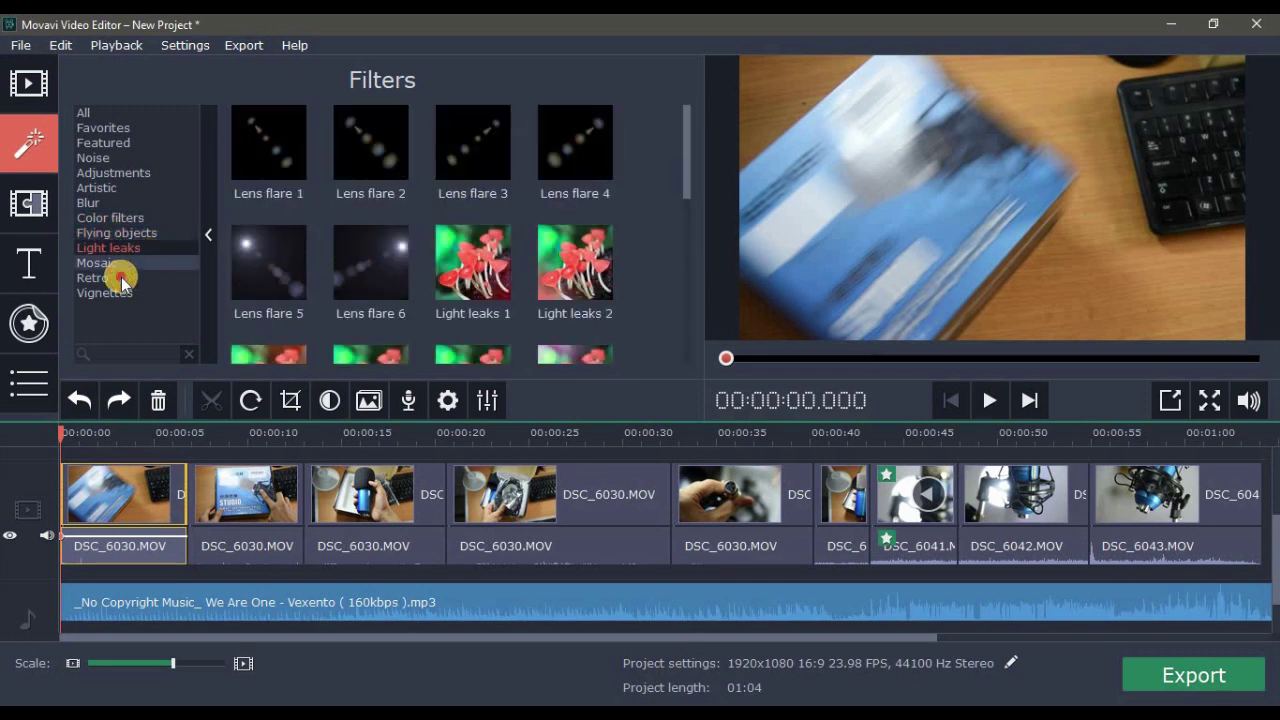
click(93, 278)
click(120, 172)
scroll(369, 306, down, 3)
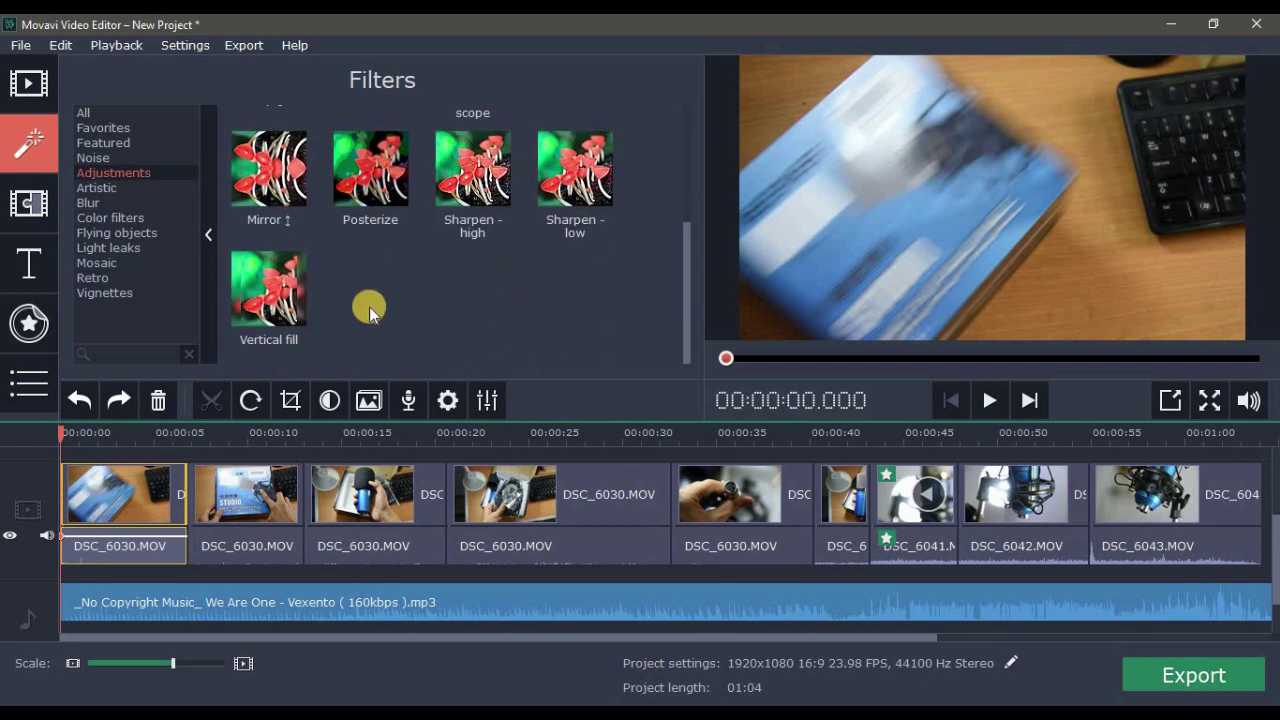
scroll(466, 334, up, 2)
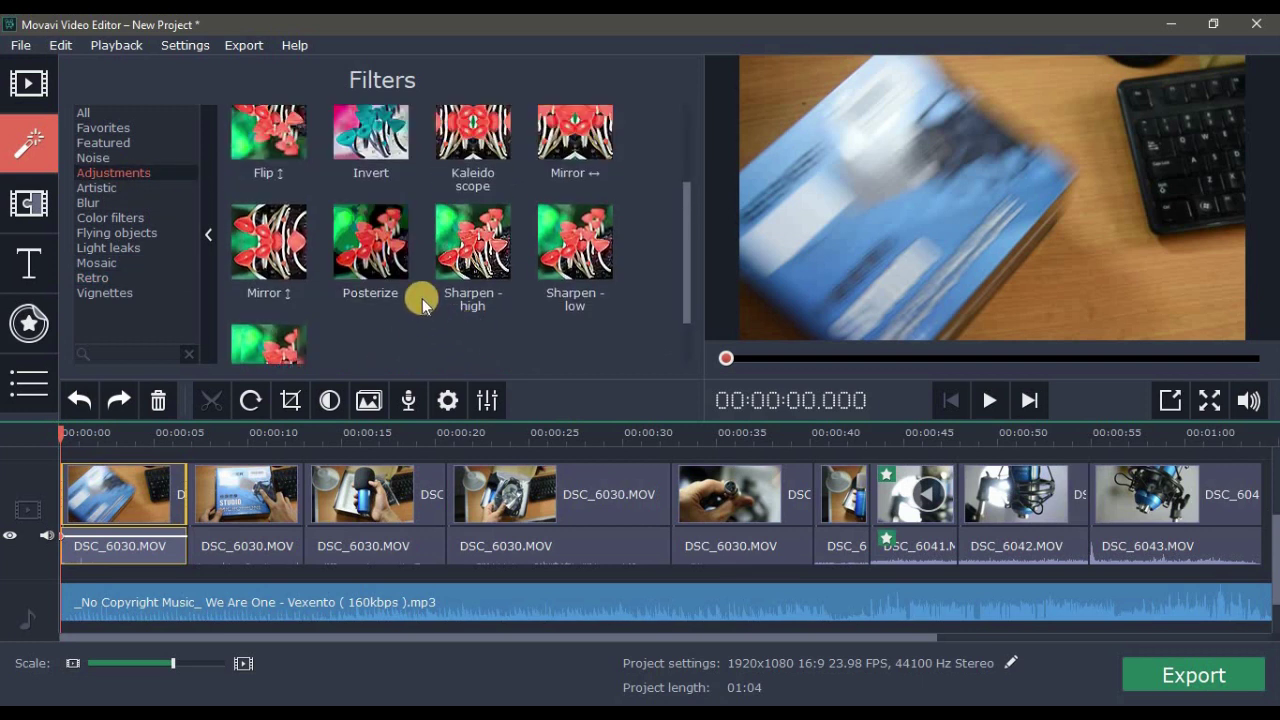
scroll(423, 294, up, 2)
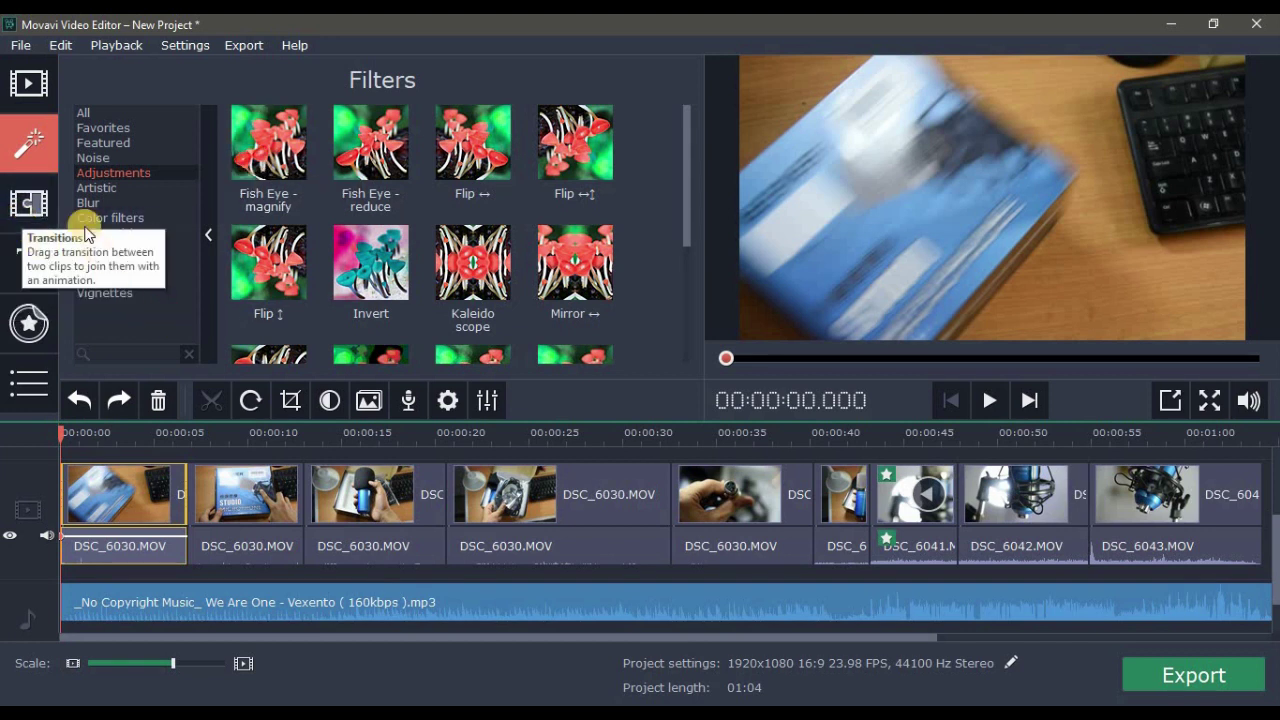
Step: Try Magic Enhance on the first clip and bring up the manual colour sliders
click(445, 398)
scroll(155, 250, down, 2)
scroll(150, 245, down, 5)
scroll(100, 203, up, 1)
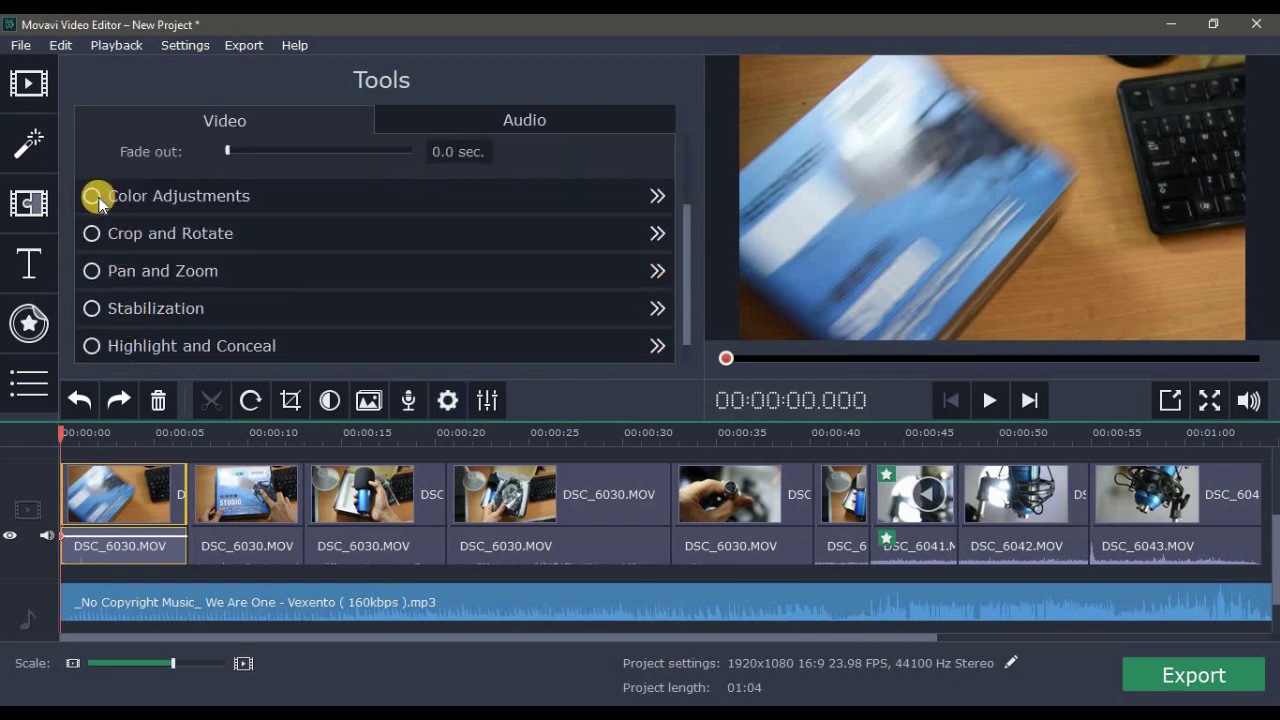
click(98, 200)
click(128, 228)
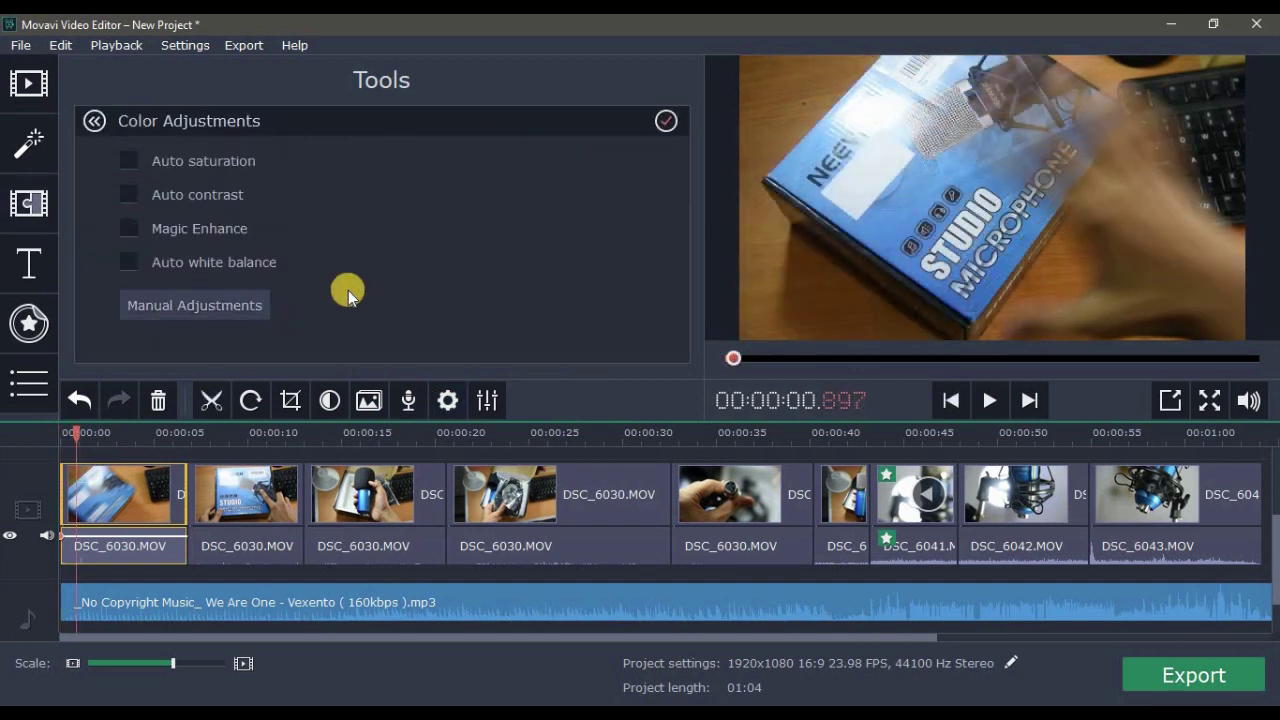
click(195, 305)
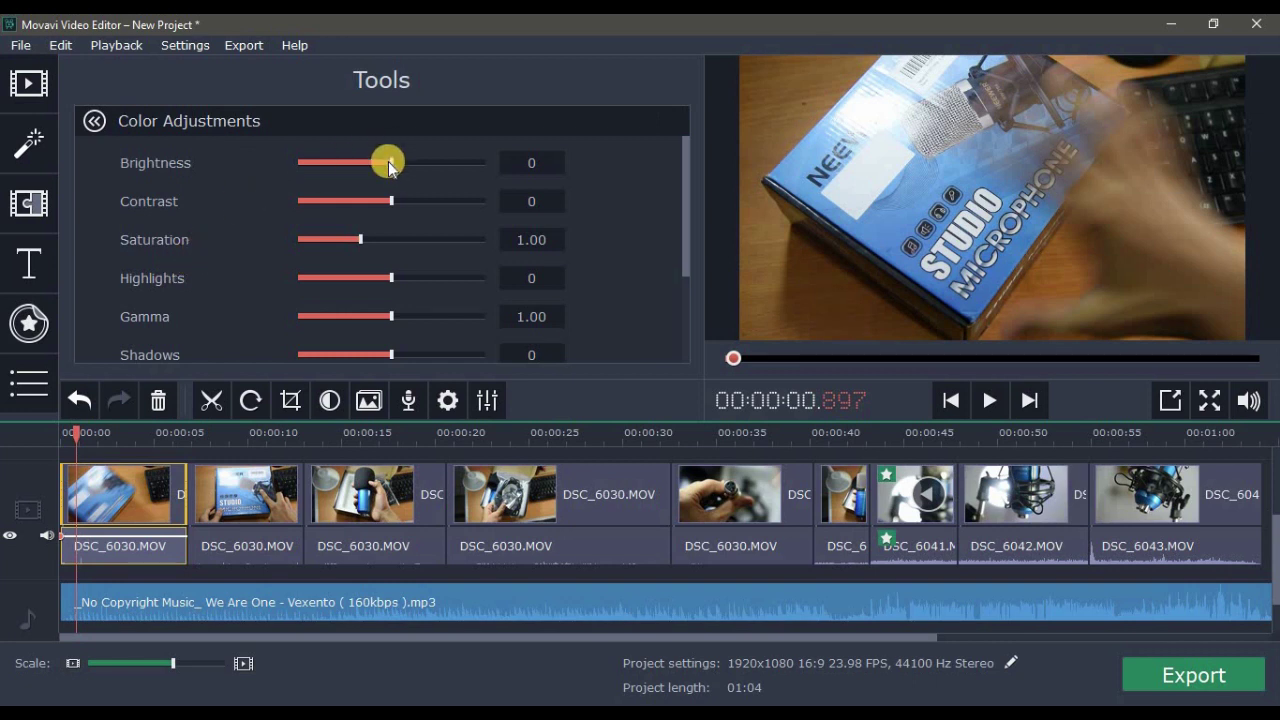
Step: Set the clip's brightness to 91, highlights to 30 and temperature to -23
drag(403, 167, 433, 172)
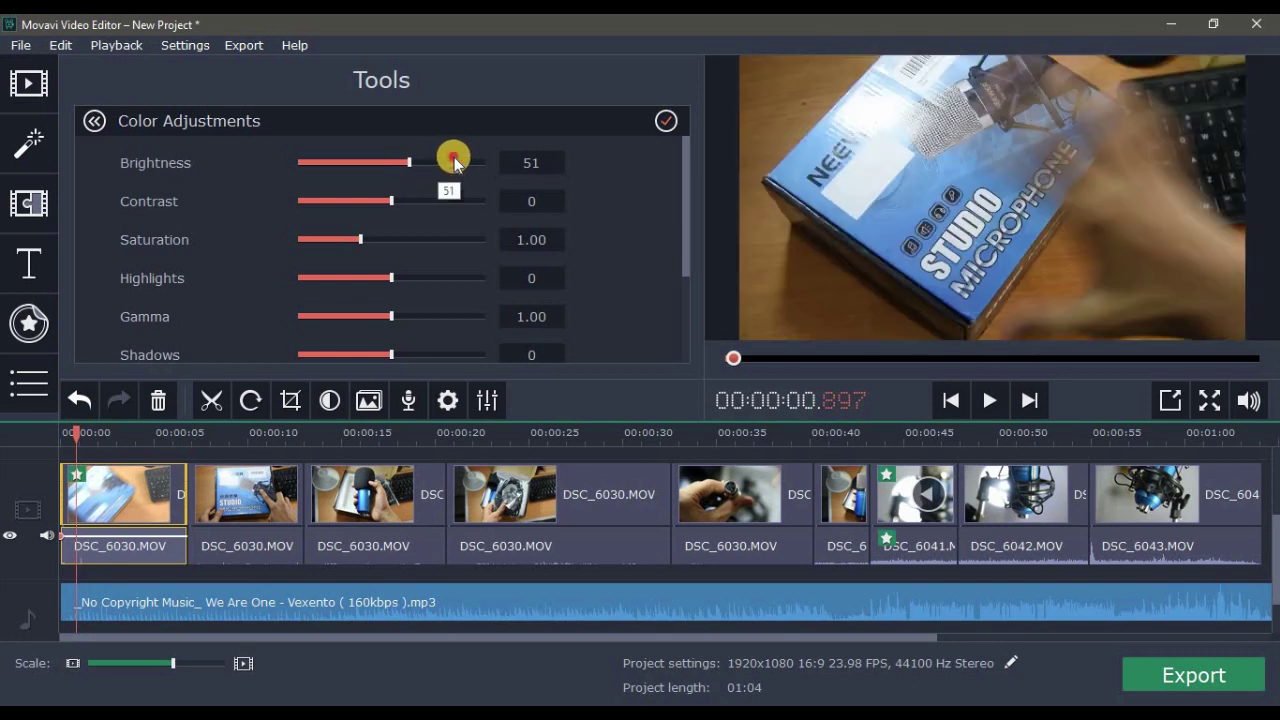
click(447, 160)
click(447, 160)
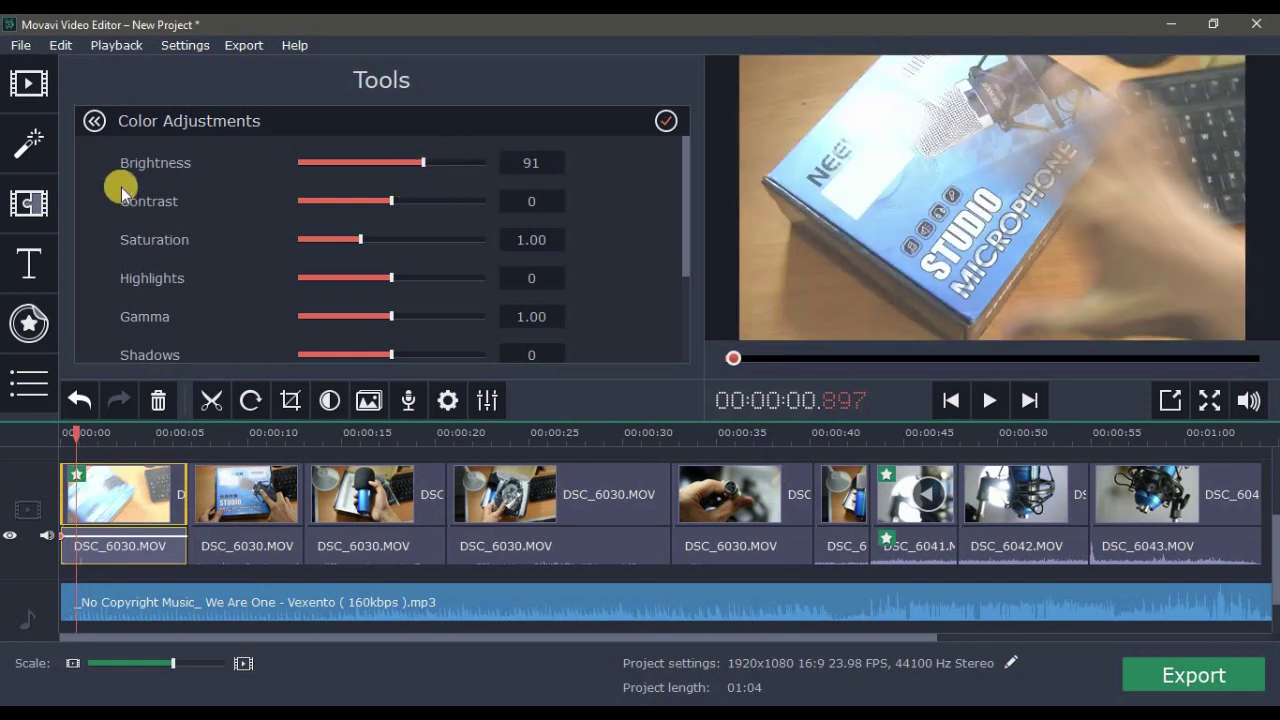
scroll(398, 177, down, 1)
scroll(398, 177, down, 1)
click(438, 165)
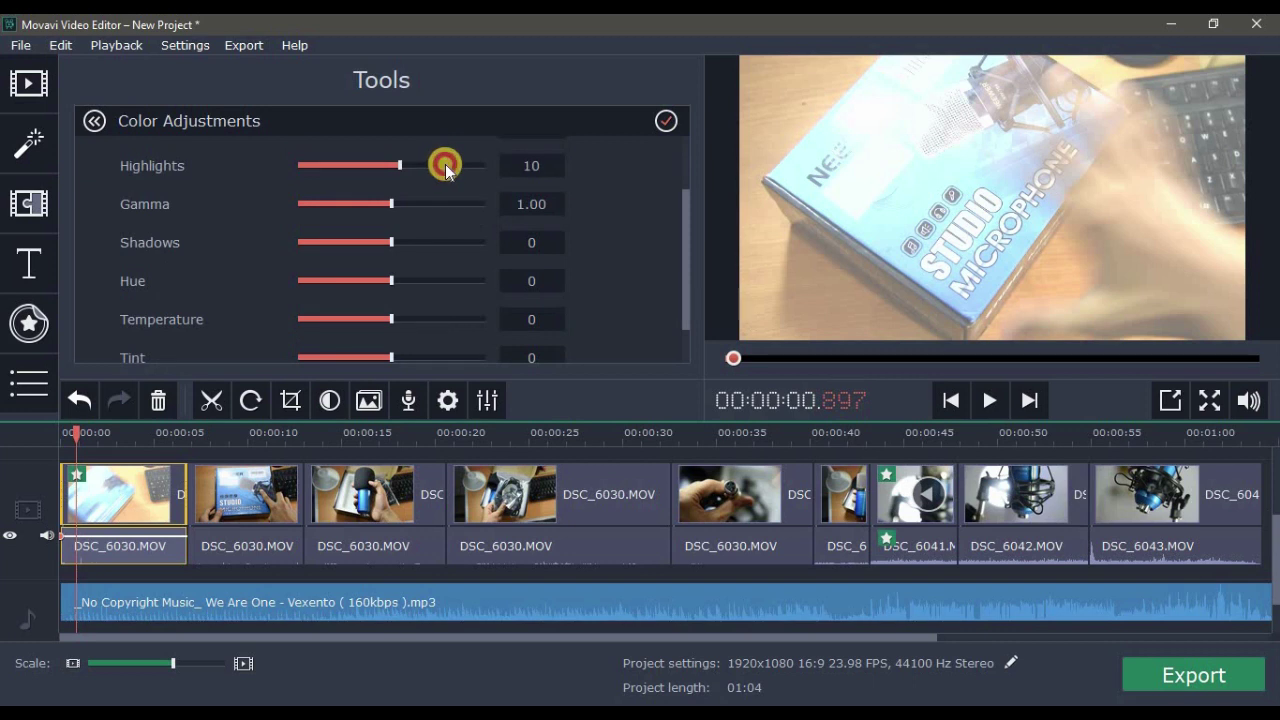
click(447, 165)
scroll(135, 220, down, 1)
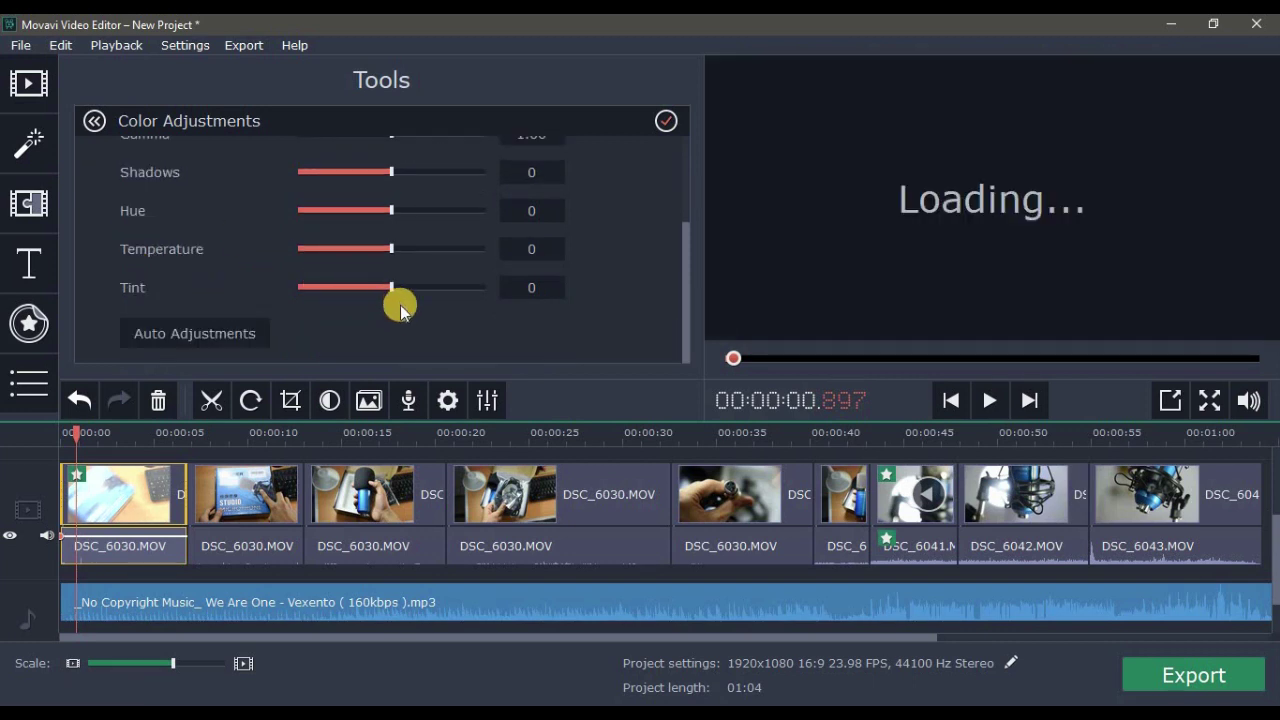
scroll(400, 311, up, 1)
drag(383, 311, 361, 310)
Step: Reset all colour adjustments to defaults and bring up the Pan and Zoom effects
scroll(142, 200, up, 2)
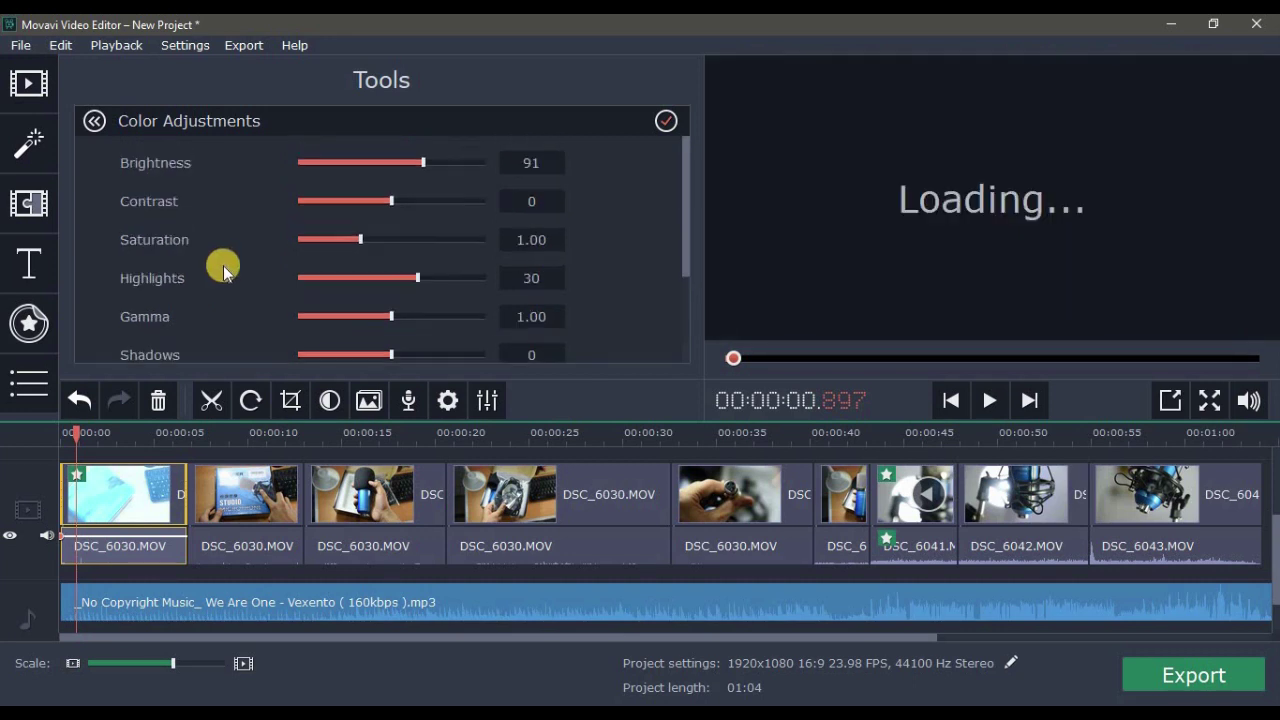
click(664, 120)
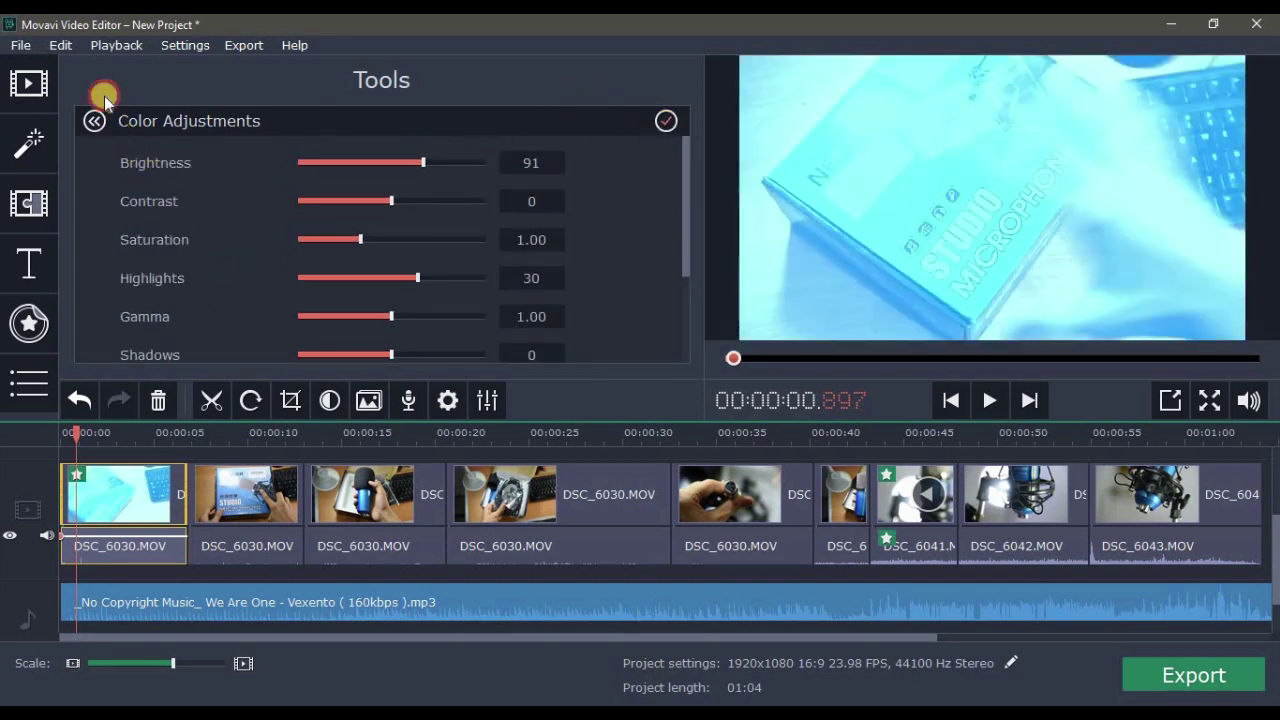
key(BackSpace)
scroll(214, 306, down, 2)
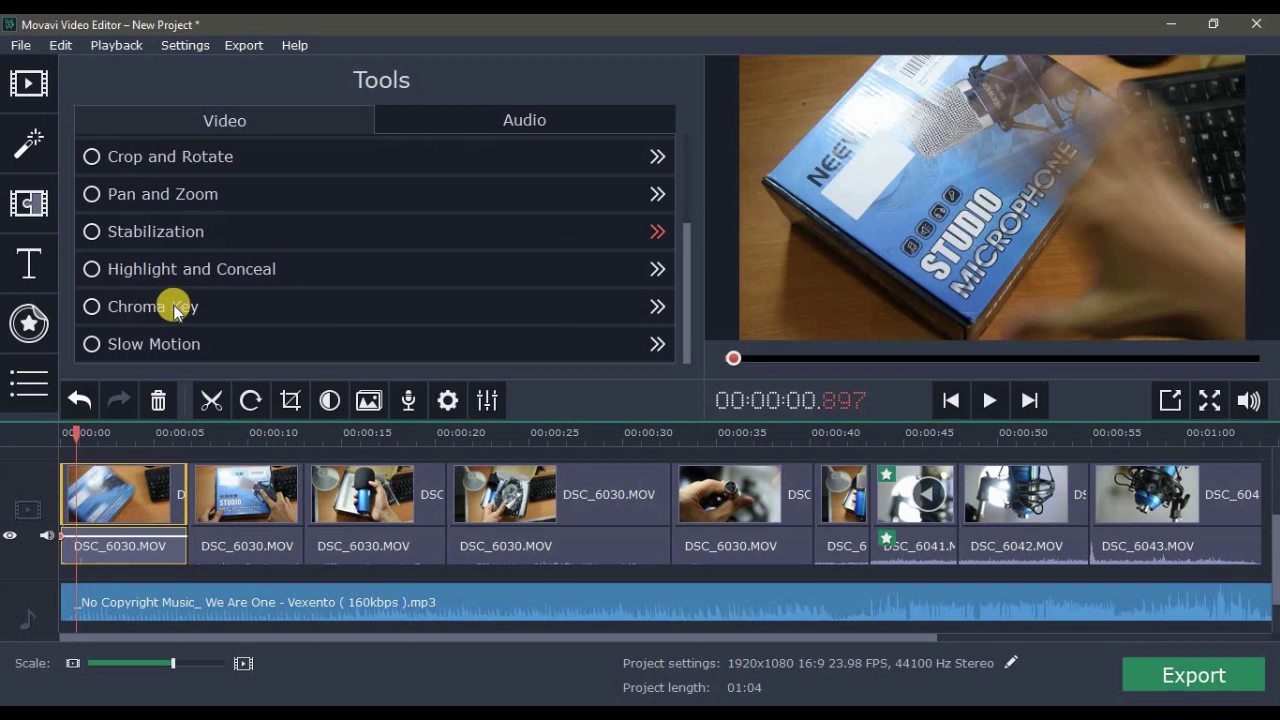
click(223, 195)
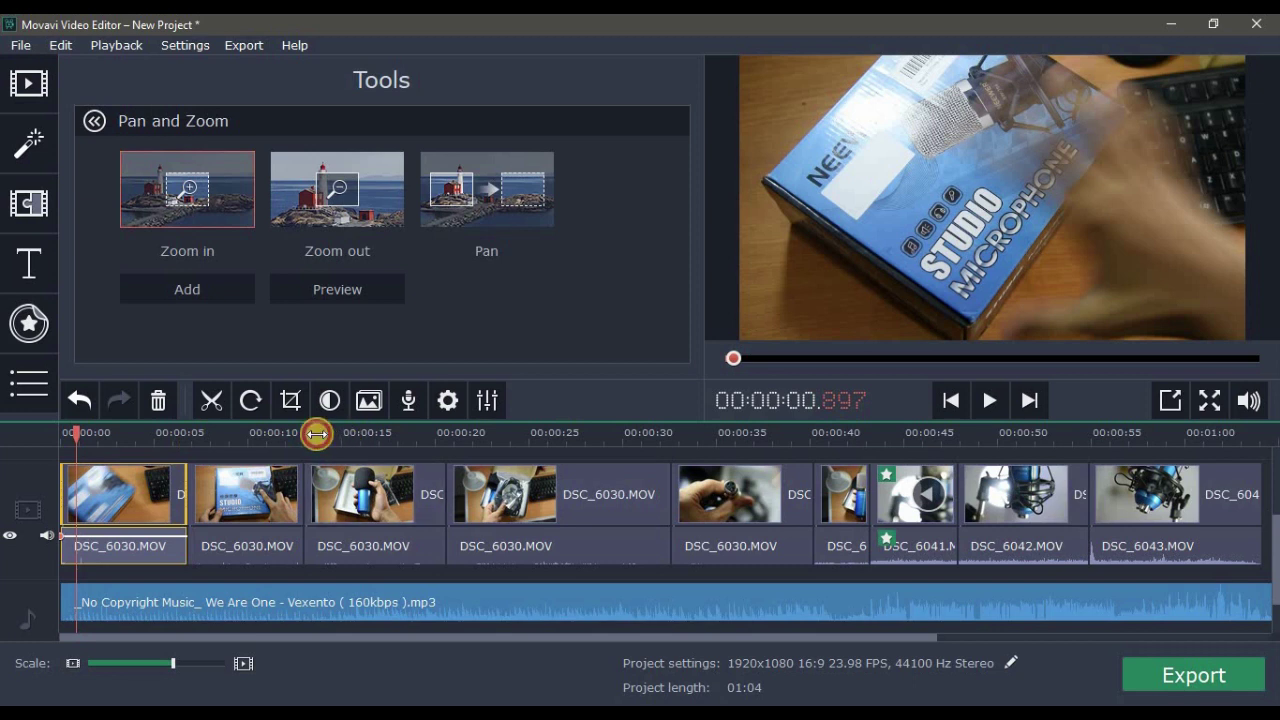
Step: Apply a Zoom out effect to the microphone clip around 13.35 seconds
drag(316, 433, 330, 432)
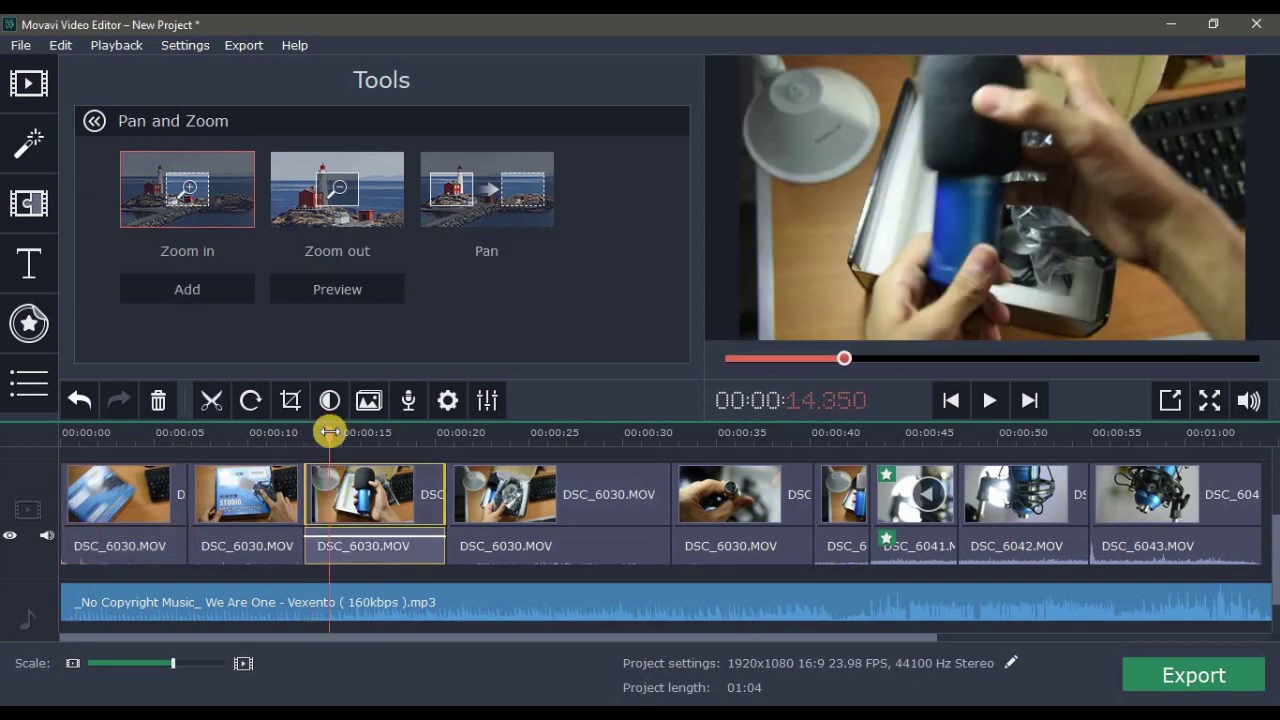
drag(310, 440, 310, 437)
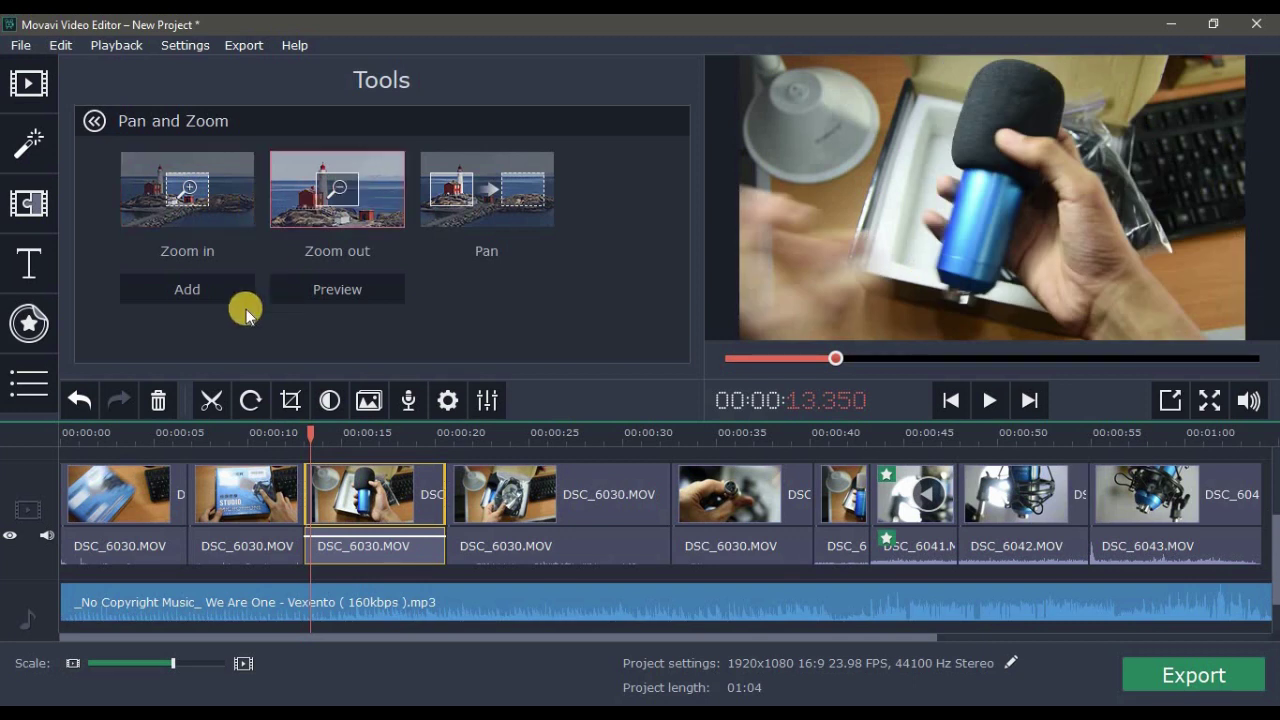
click(207, 292)
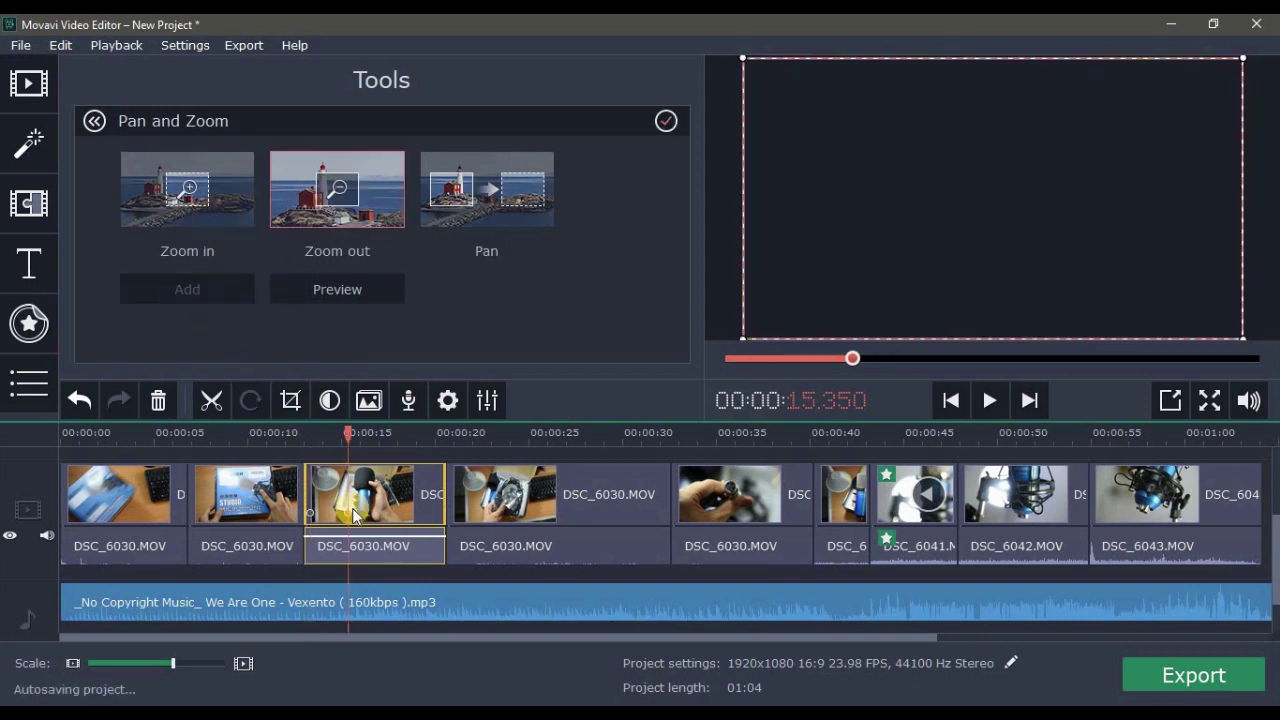
click(358, 522)
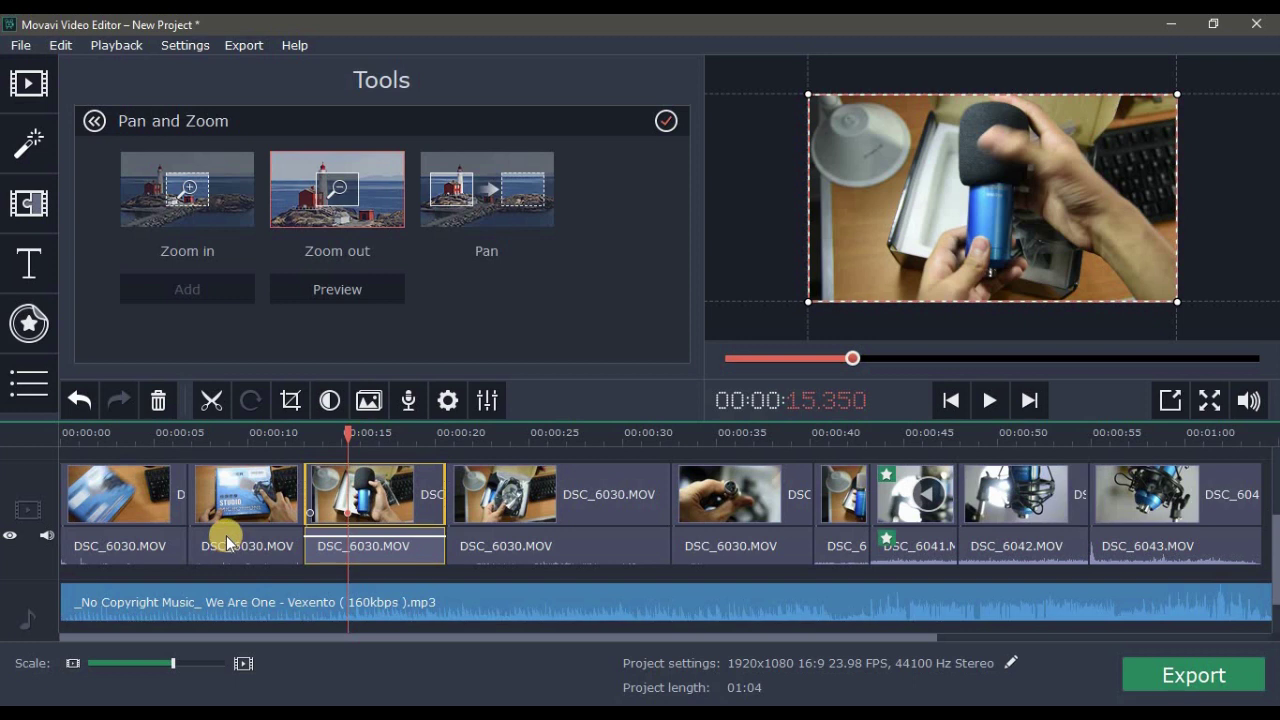
drag(317, 442, 302, 446)
click(328, 527)
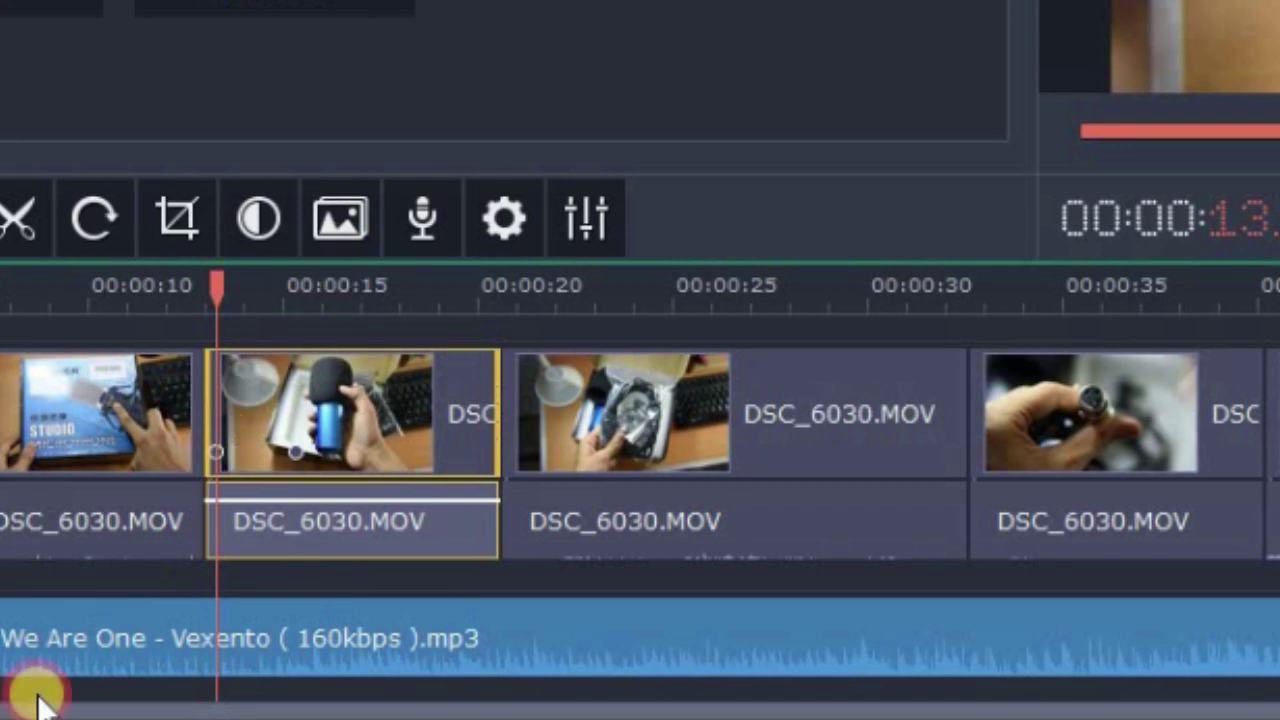
Step: Shrink the zoom frame onto the blue microphone and play the clip to check it
click(266, 697)
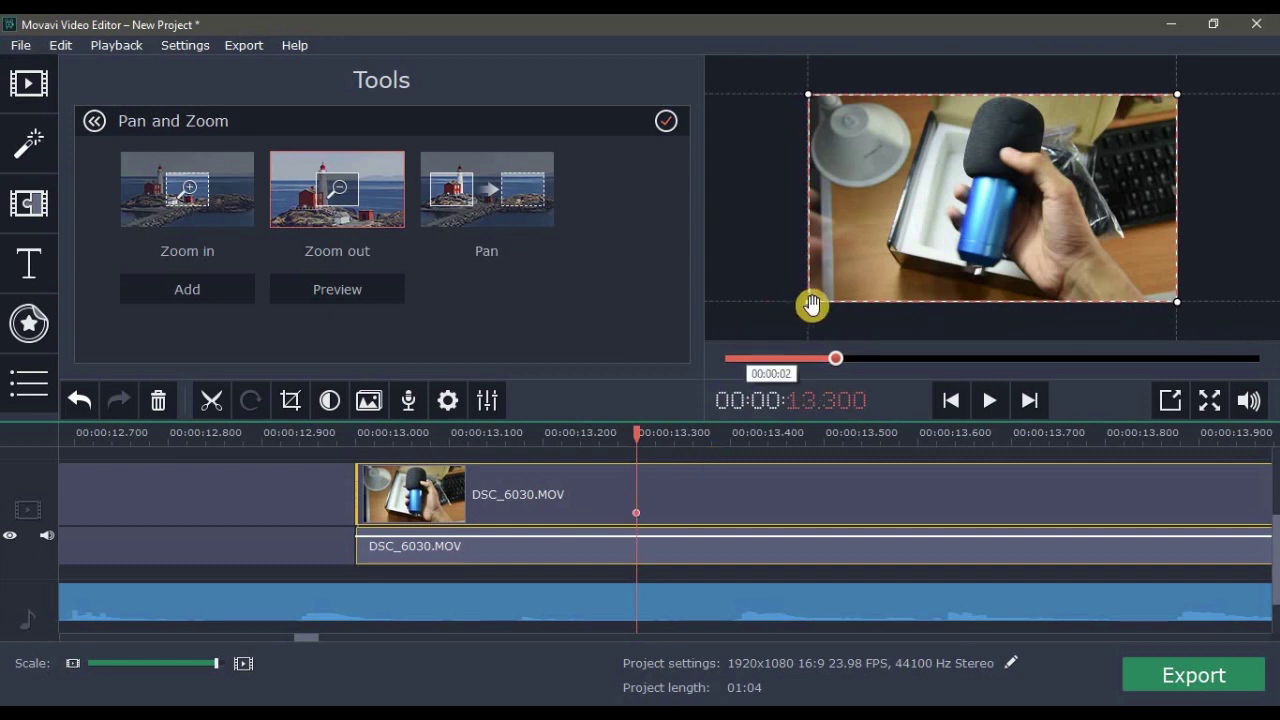
drag(809, 306, 980, 213)
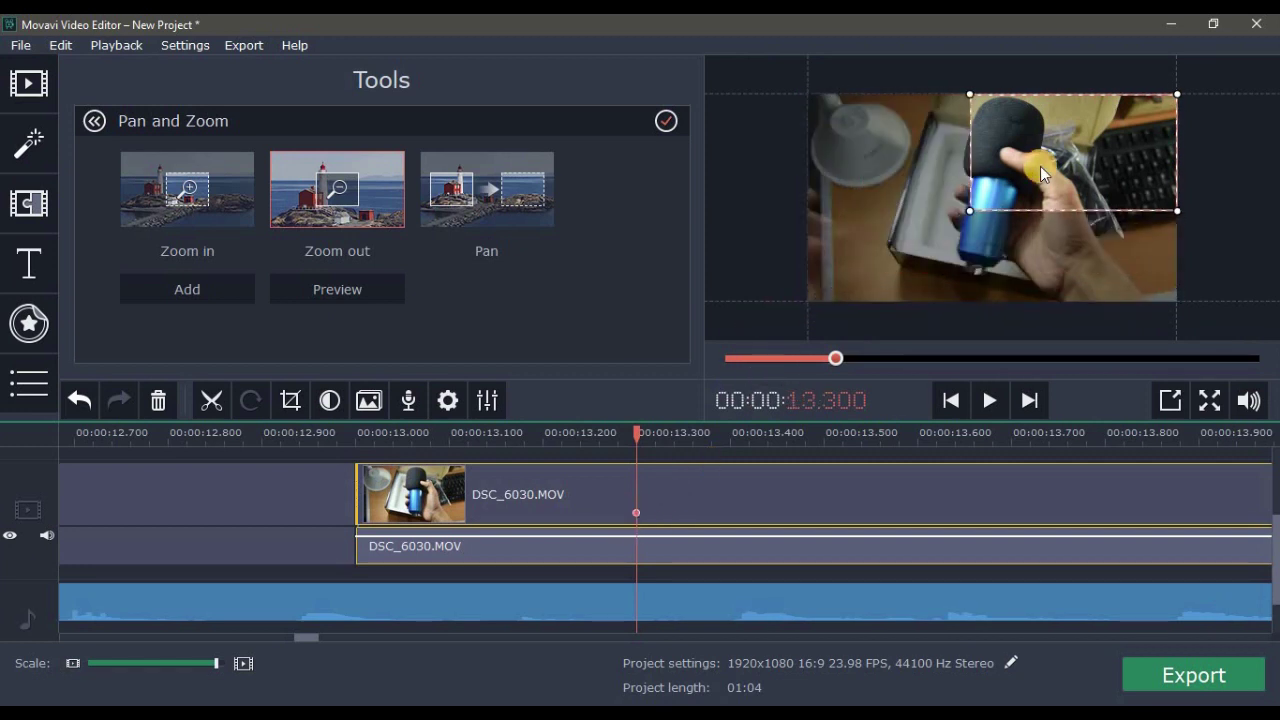
drag(1041, 166, 976, 183)
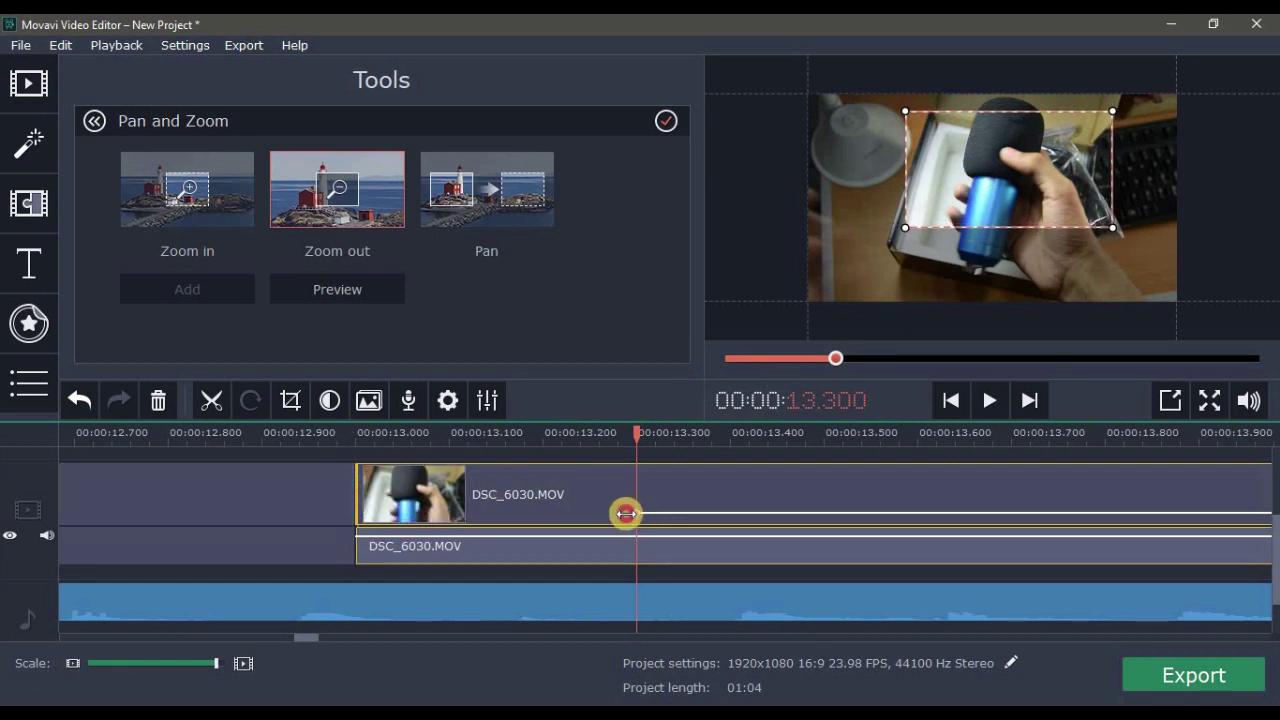
click(324, 503)
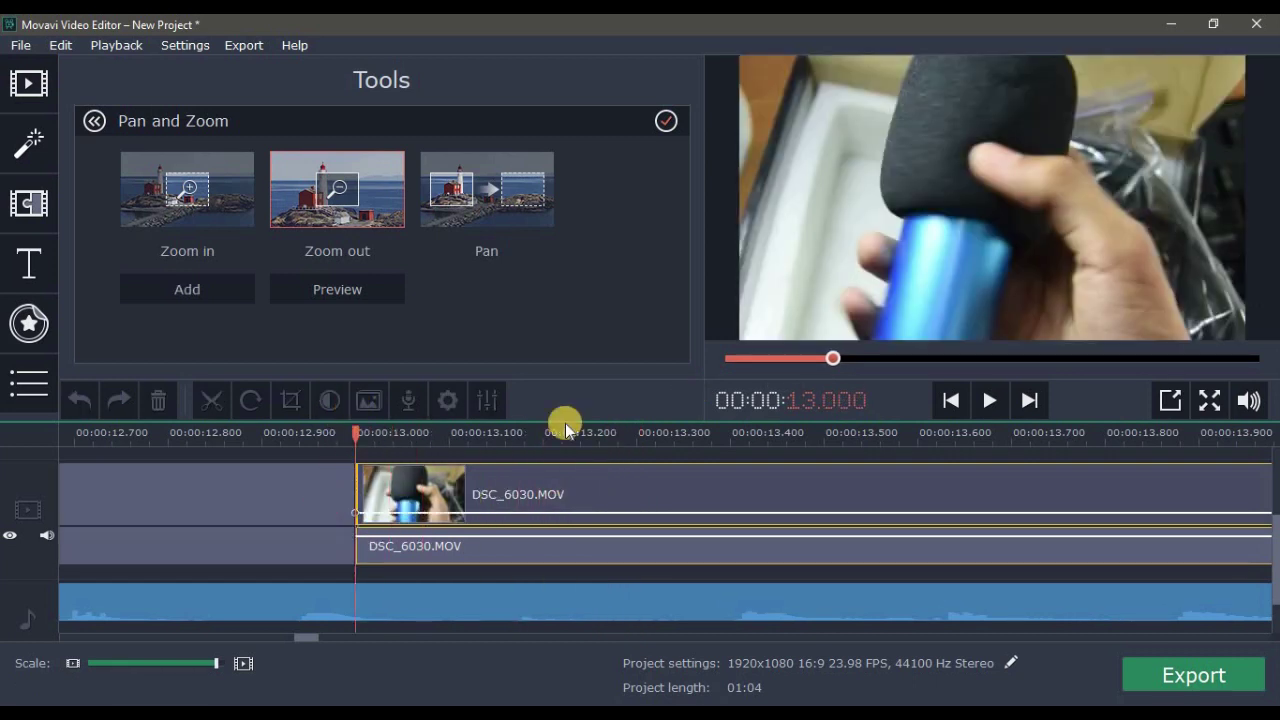
click(996, 403)
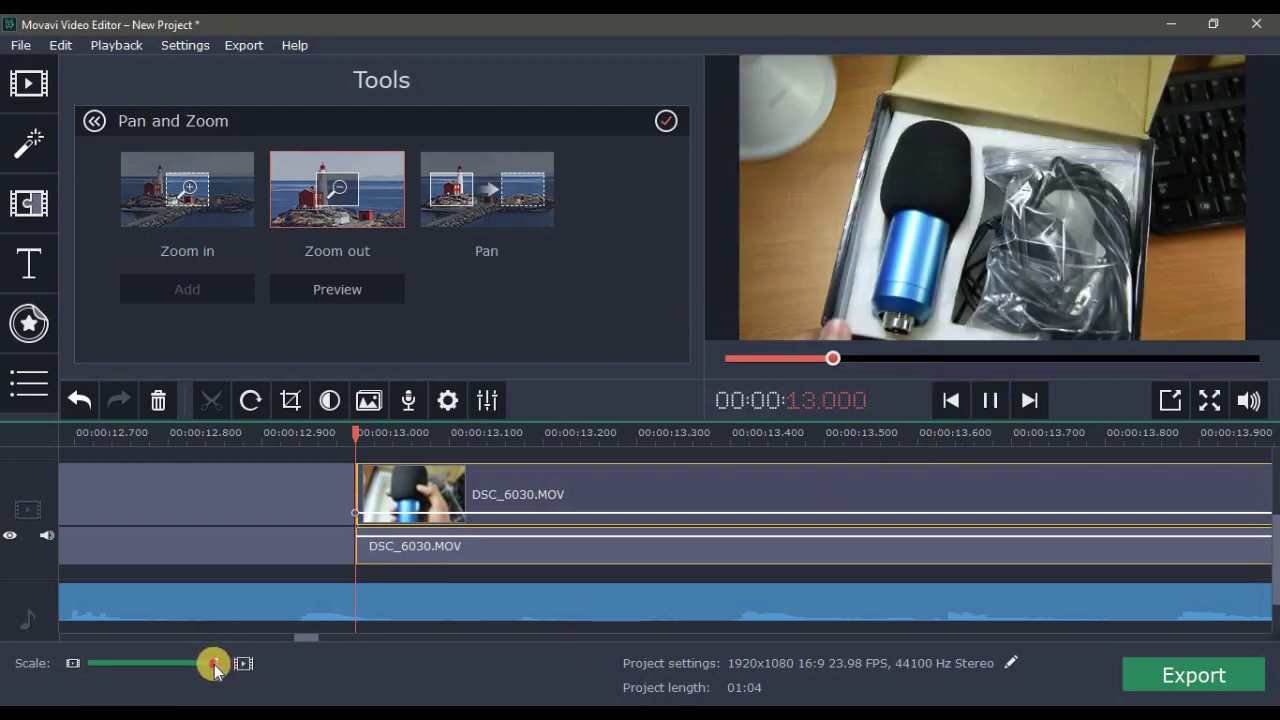
drag(194, 668, 196, 664)
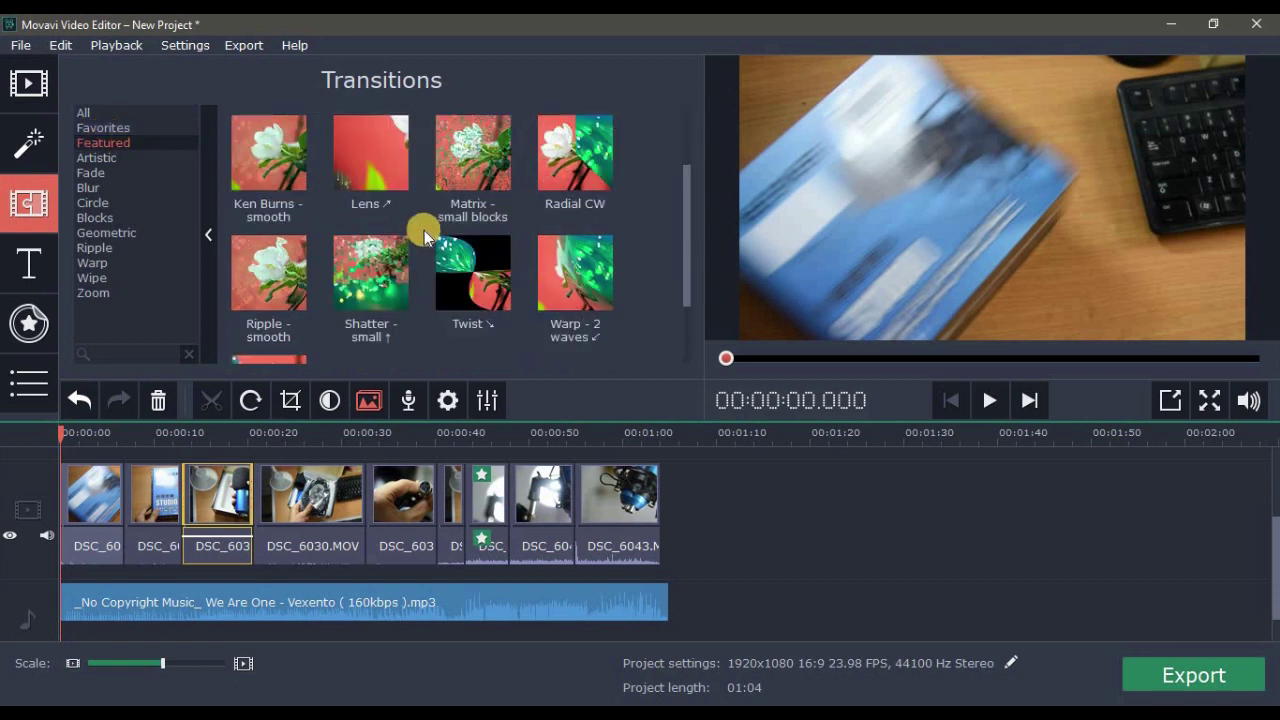
Step: Place a Crossfade transition between the first two clips and preview it
scroll(300, 262, down, 2)
scroll(280, 265, up, 2)
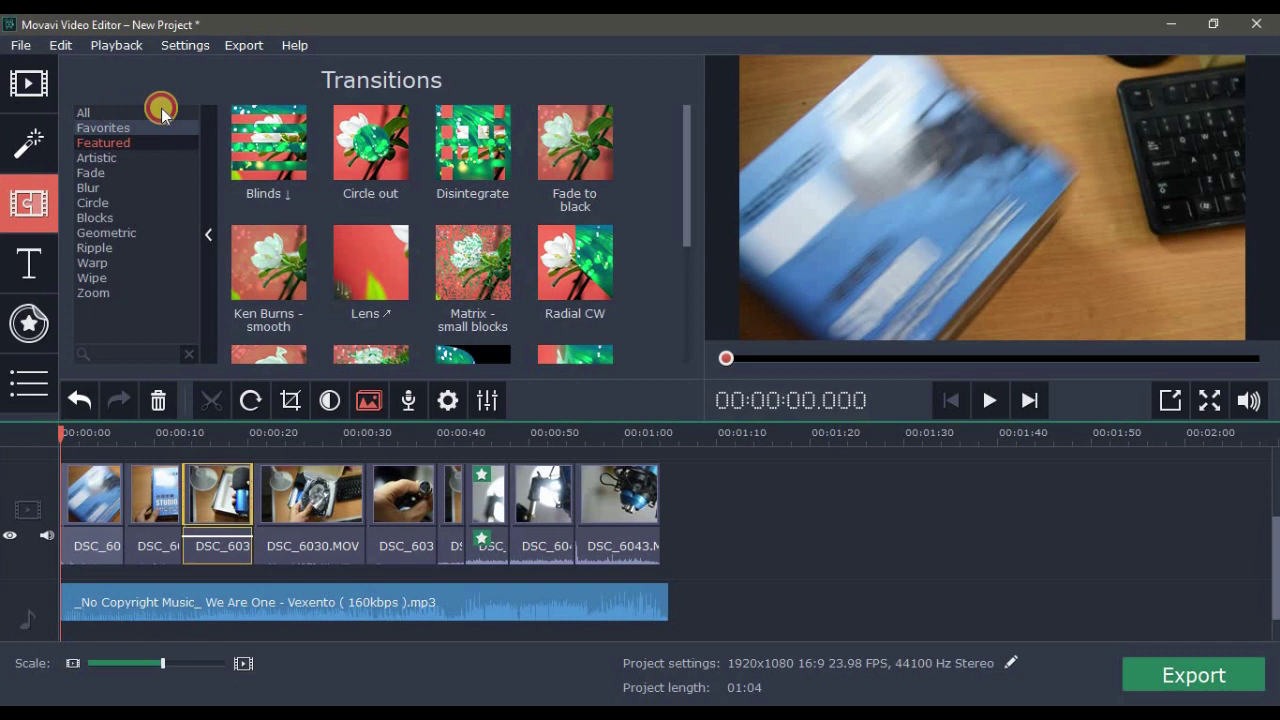
click(112, 112)
scroll(474, 230, down, 2)
scroll(474, 230, down, 2)
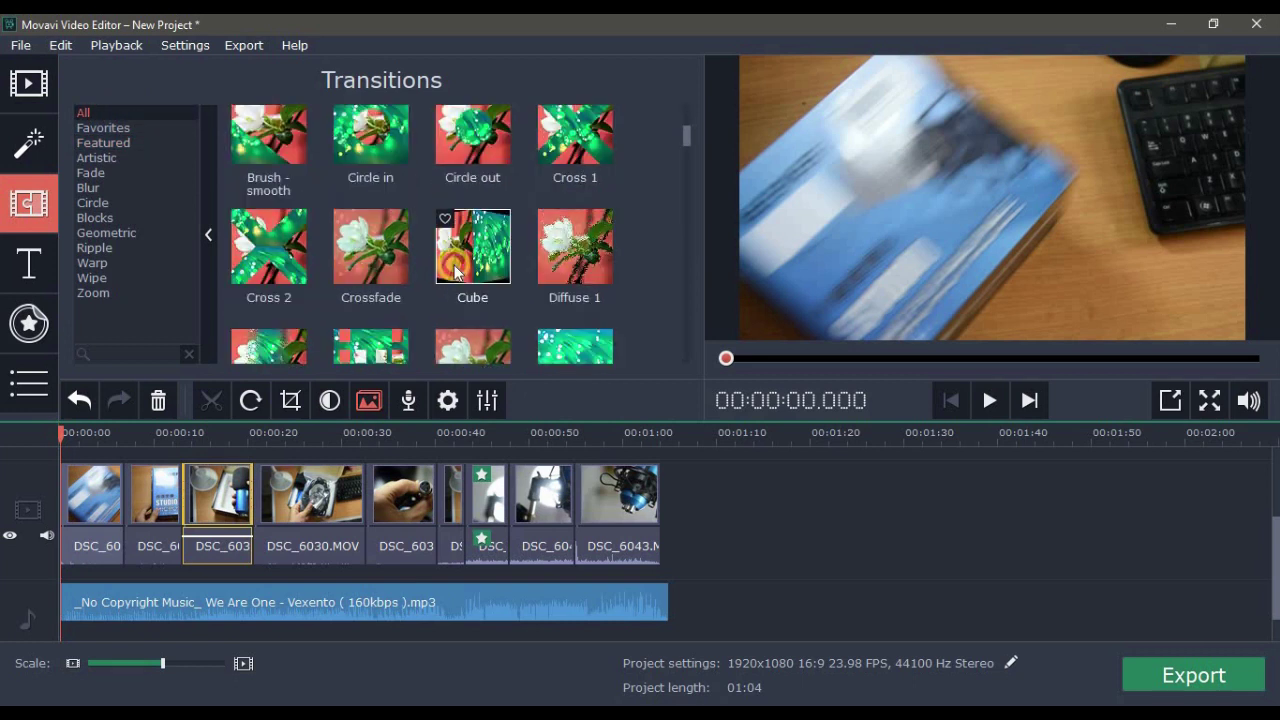
scroll(367, 165, down, 2)
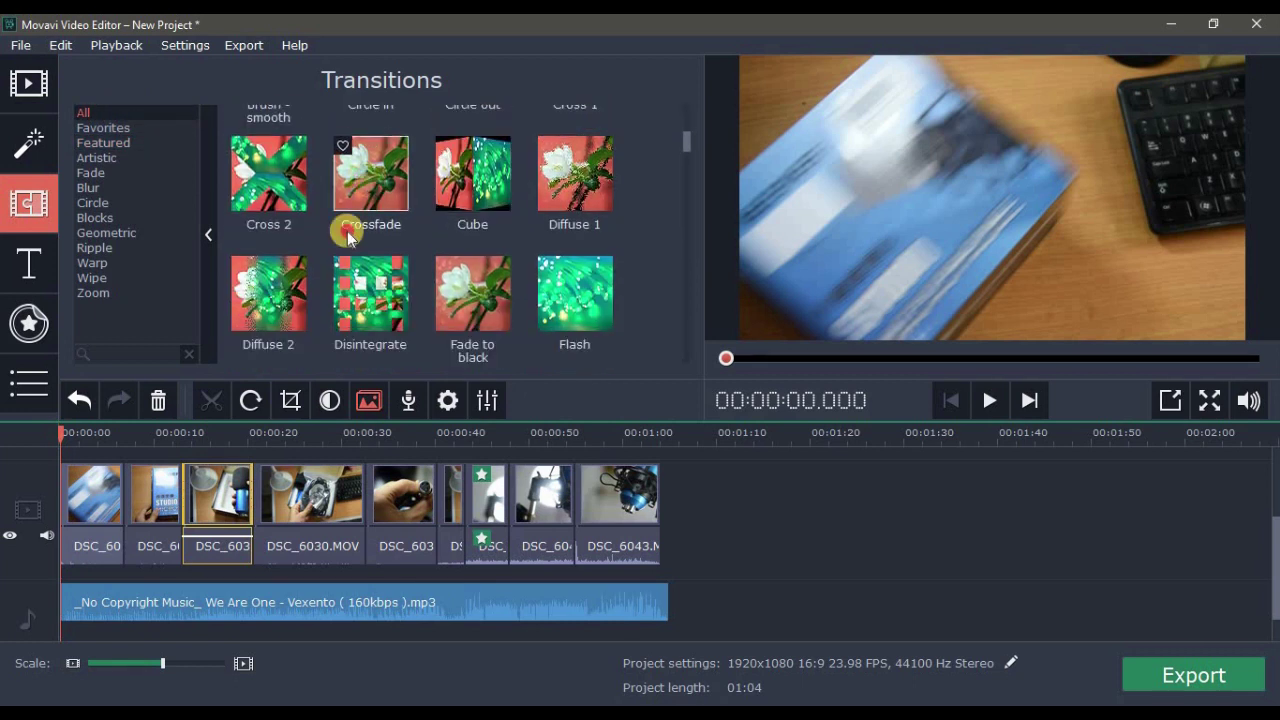
drag(348, 236, 118, 490)
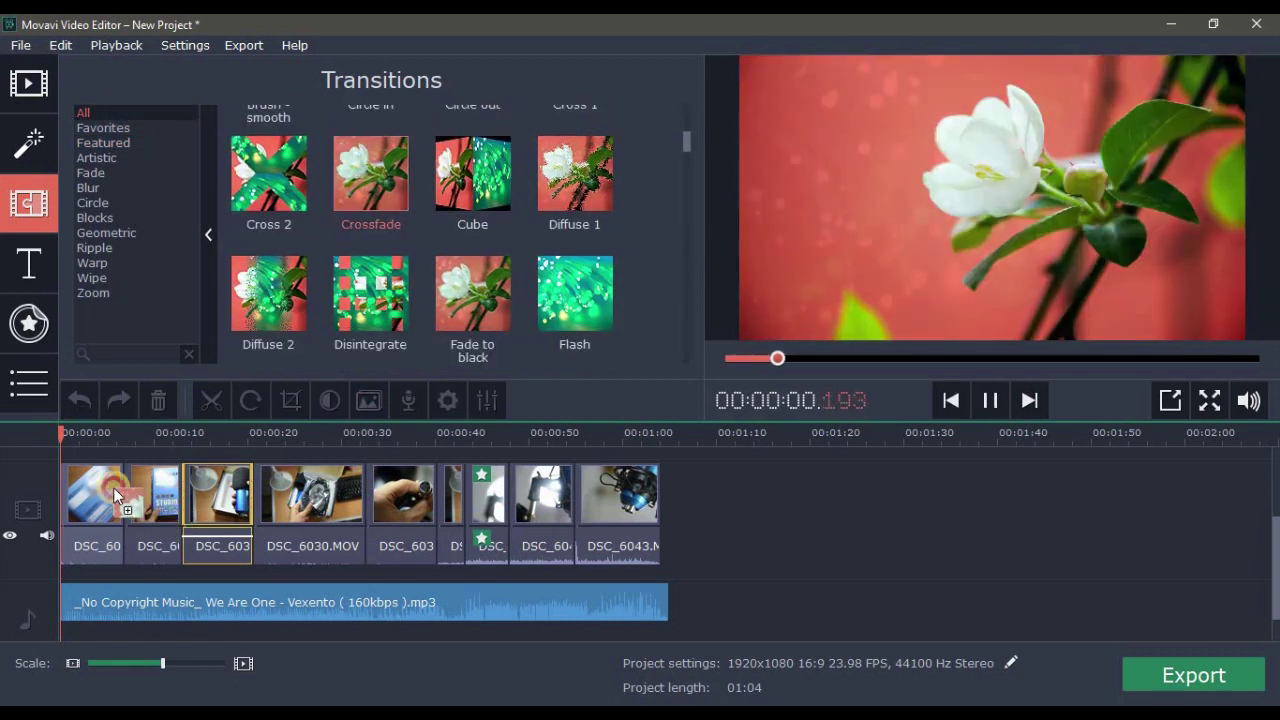
click(123, 432)
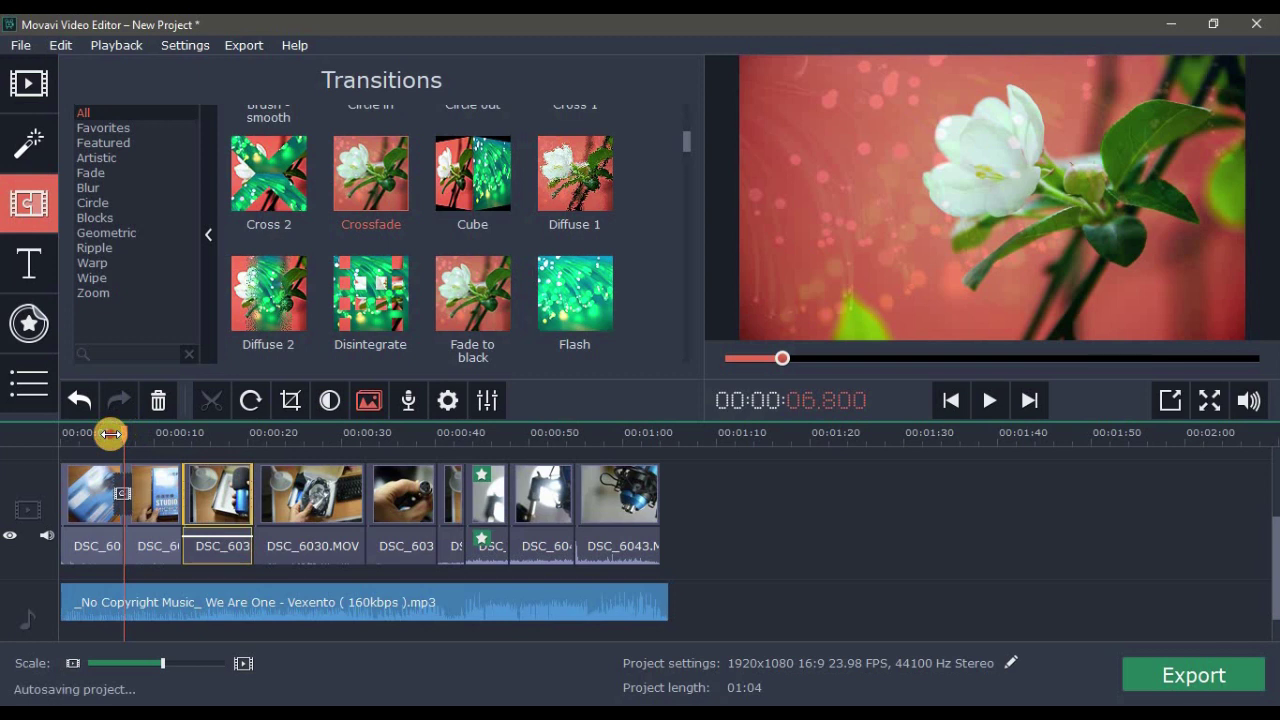
click(110, 433)
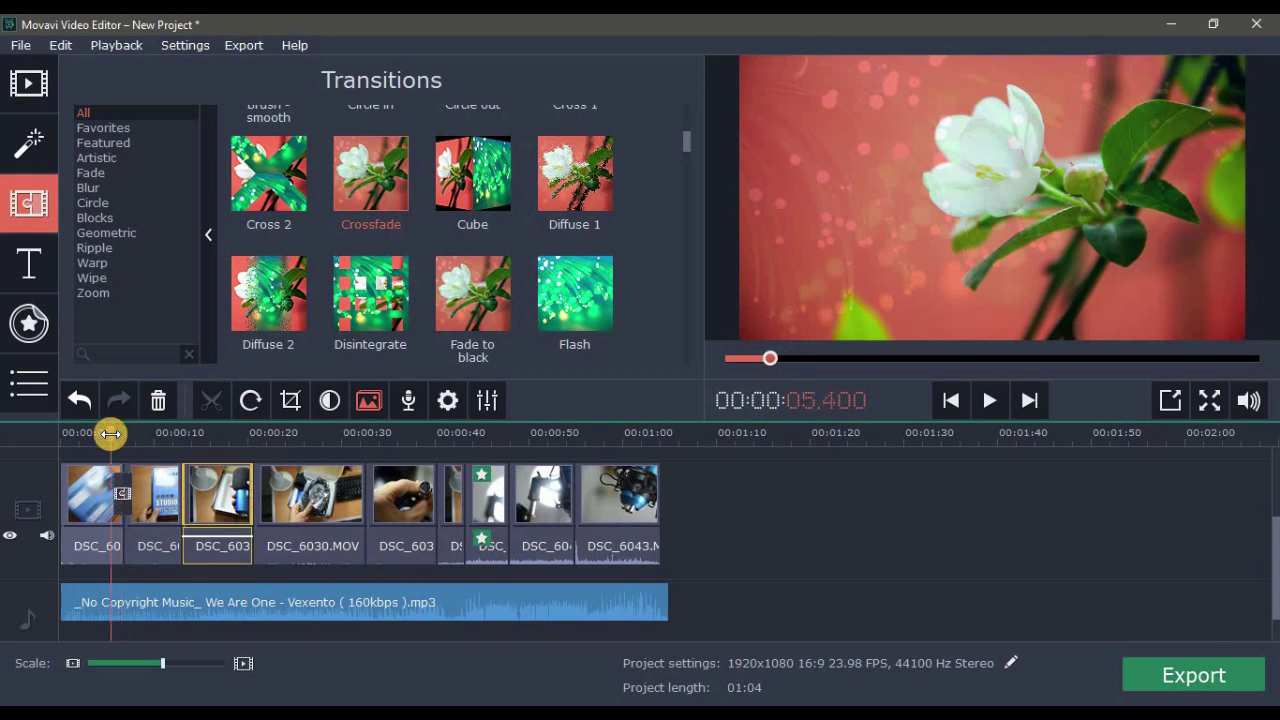
key(space)
click(110, 601)
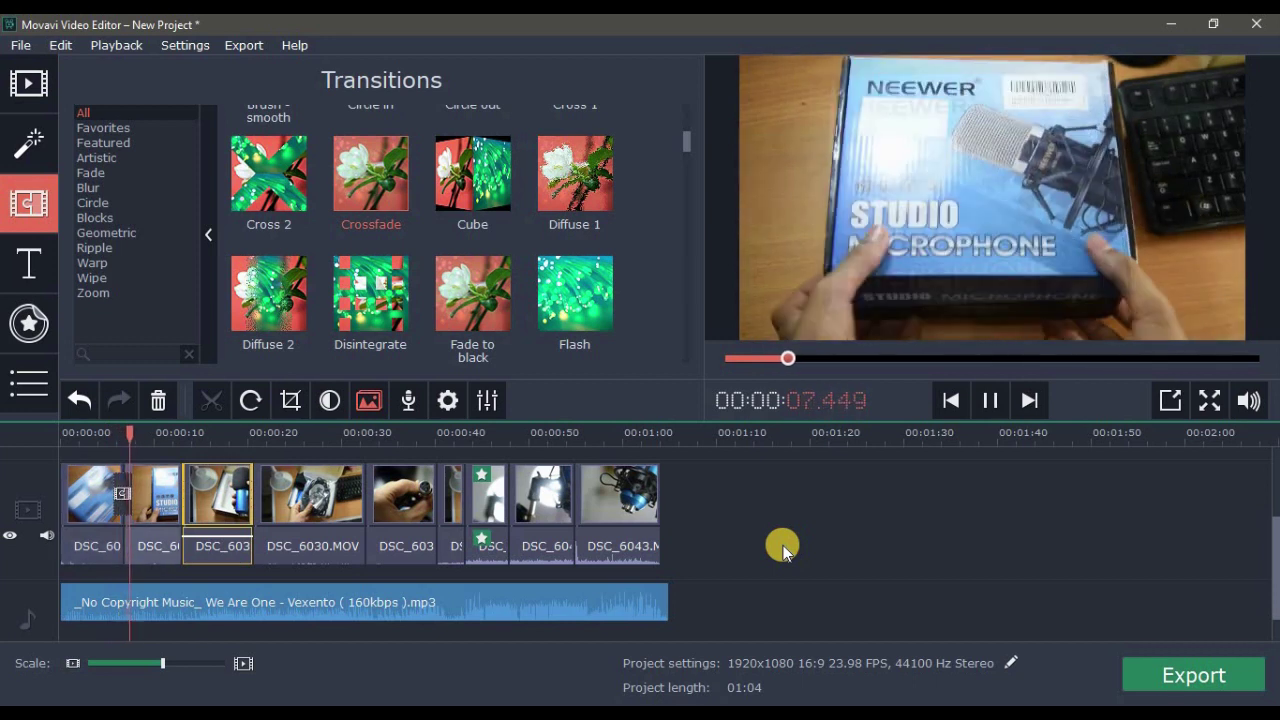
key(space)
Step: Replace it with the Push → transition at the first clip junction
scroll(396, 253, down, 2)
scroll(396, 253, down, 2)
scroll(450, 270, down, 2)
scroll(575, 293, down, 2)
scroll(575, 293, down, 2)
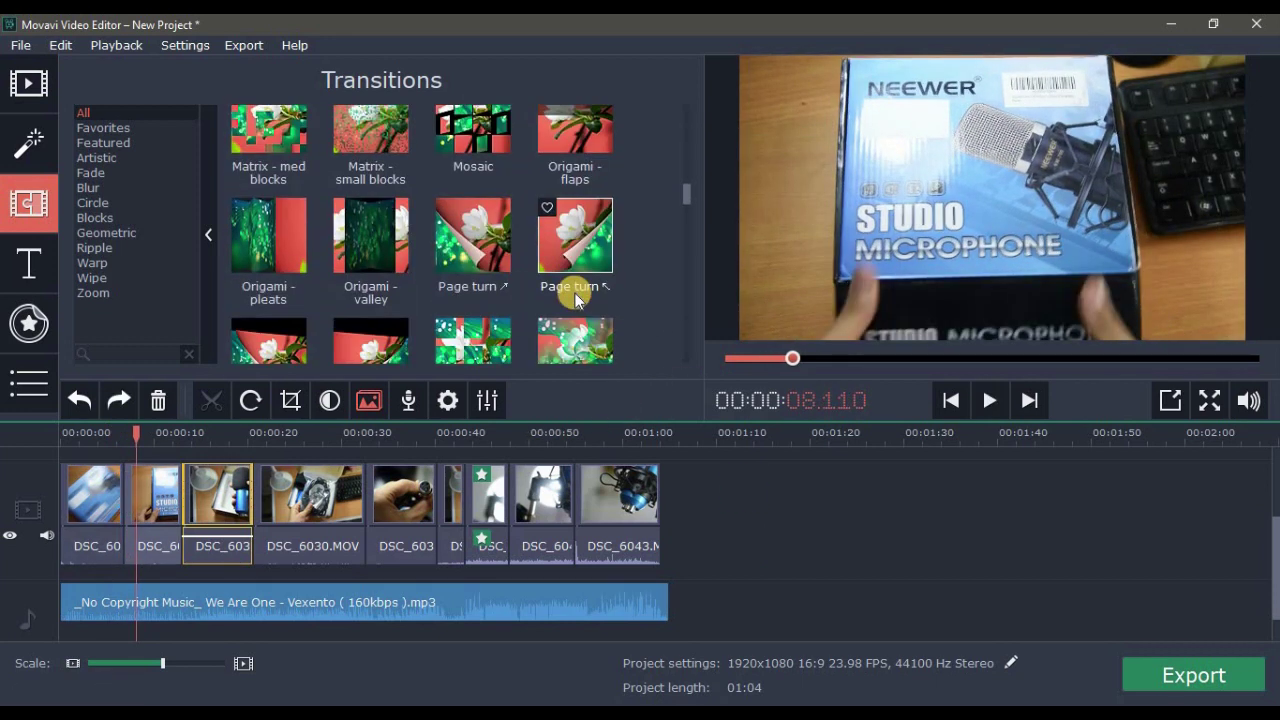
scroll(480, 311, down, 3)
scroll(480, 311, down, 2)
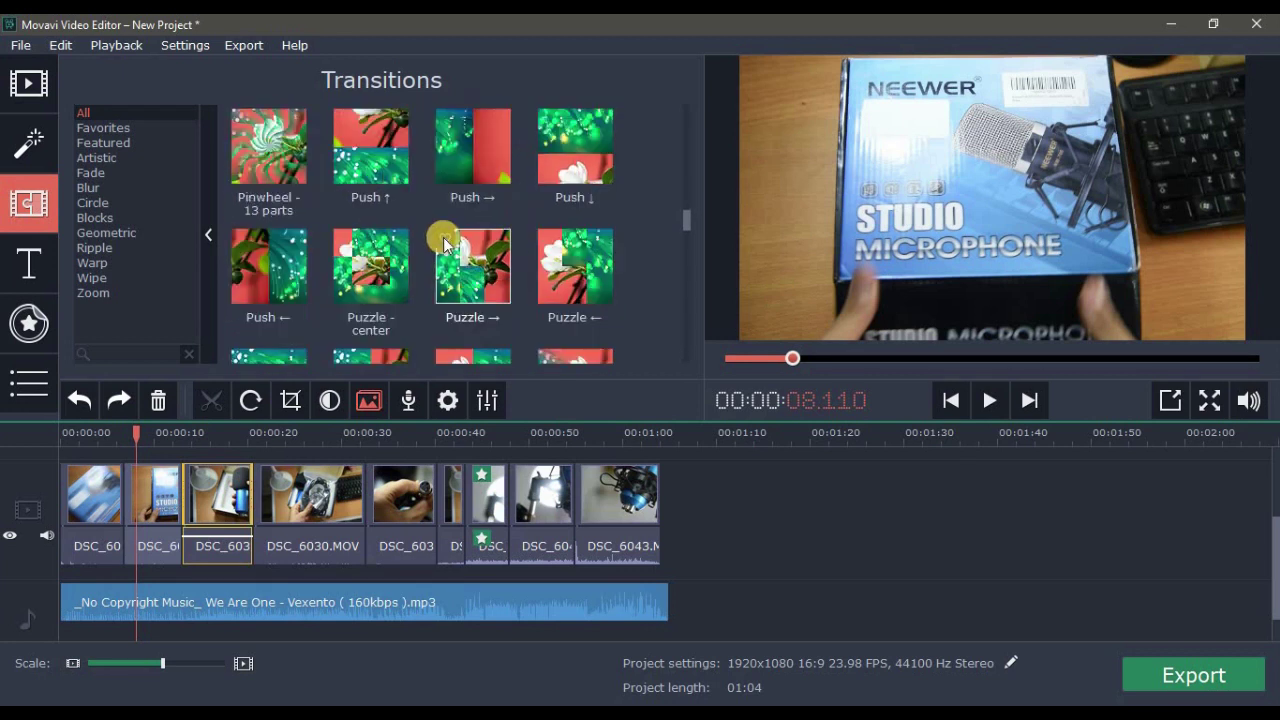
scroll(474, 226, up, 1)
drag(474, 226, 120, 510)
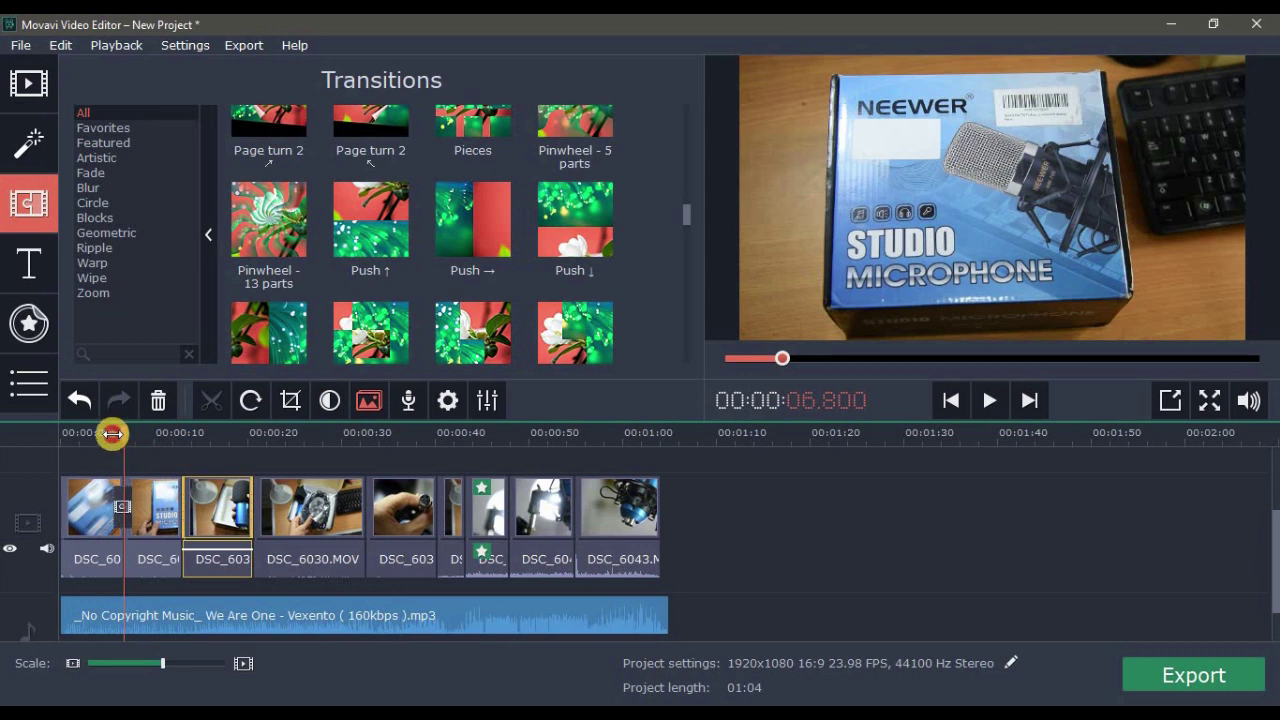
drag(112, 433, 112, 440)
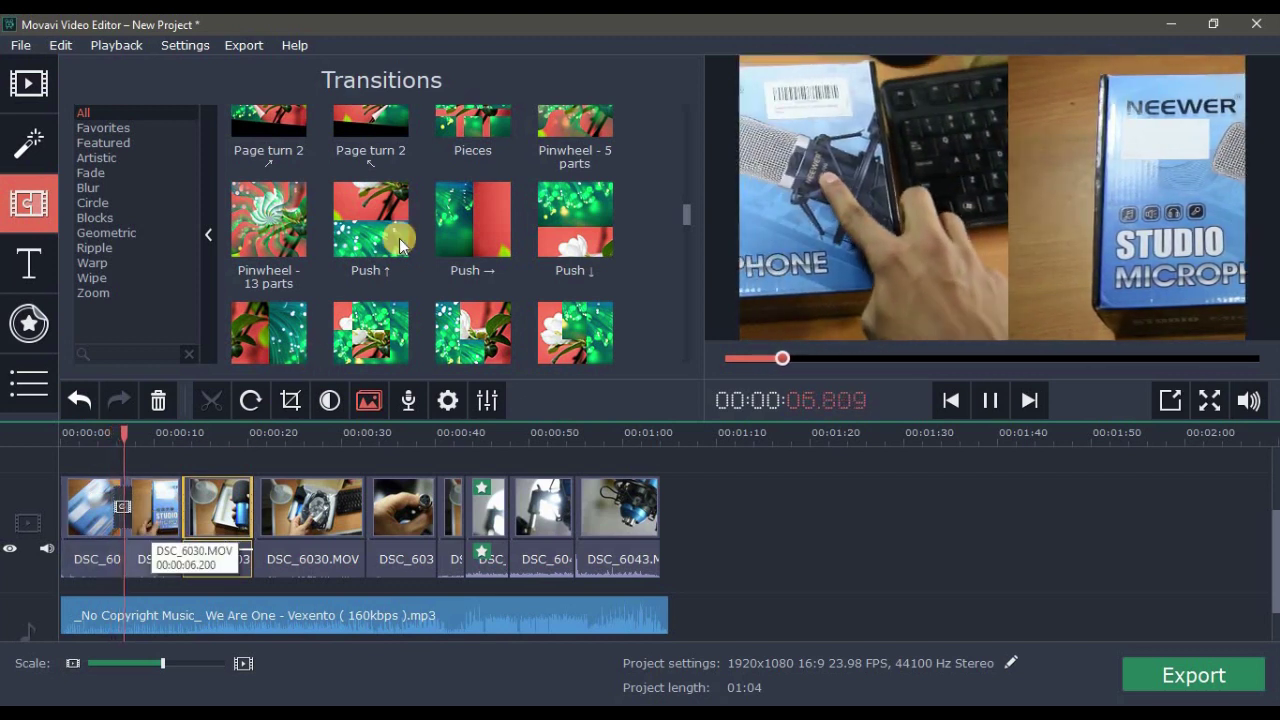
Step: Preview the Zoom transitions Lens - from center and Lens ↗
click(90, 292)
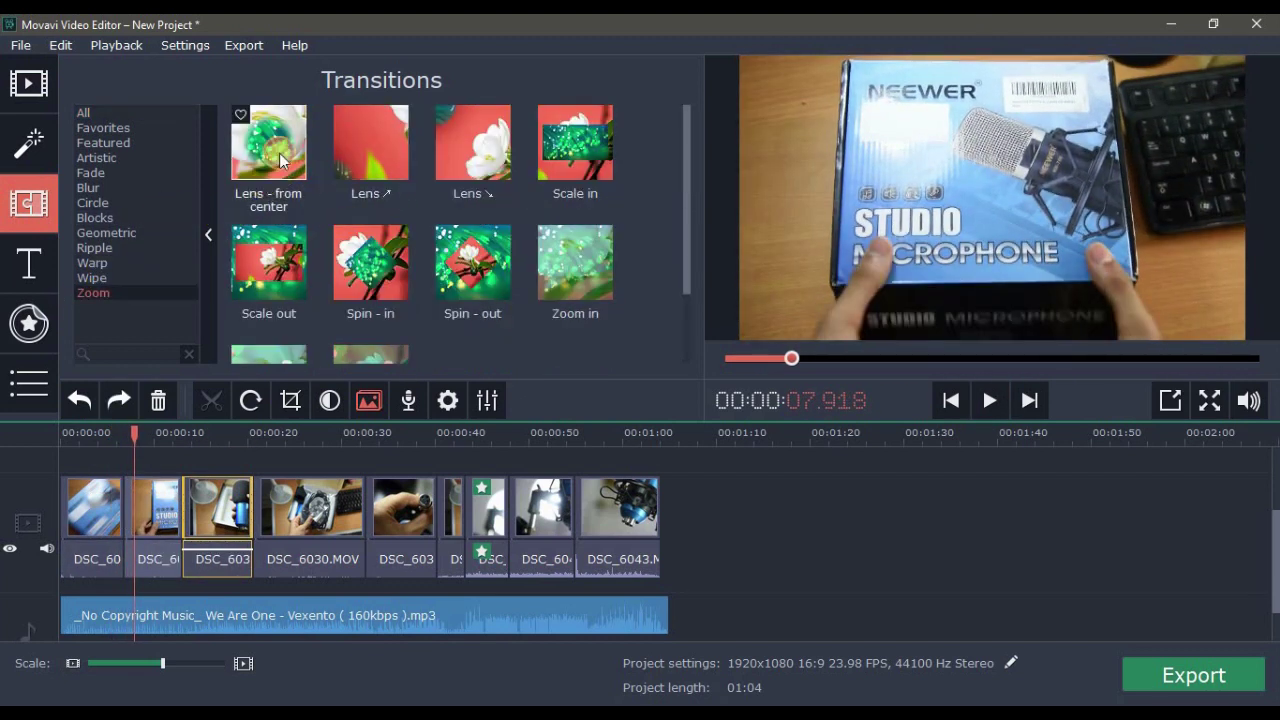
click(268, 143)
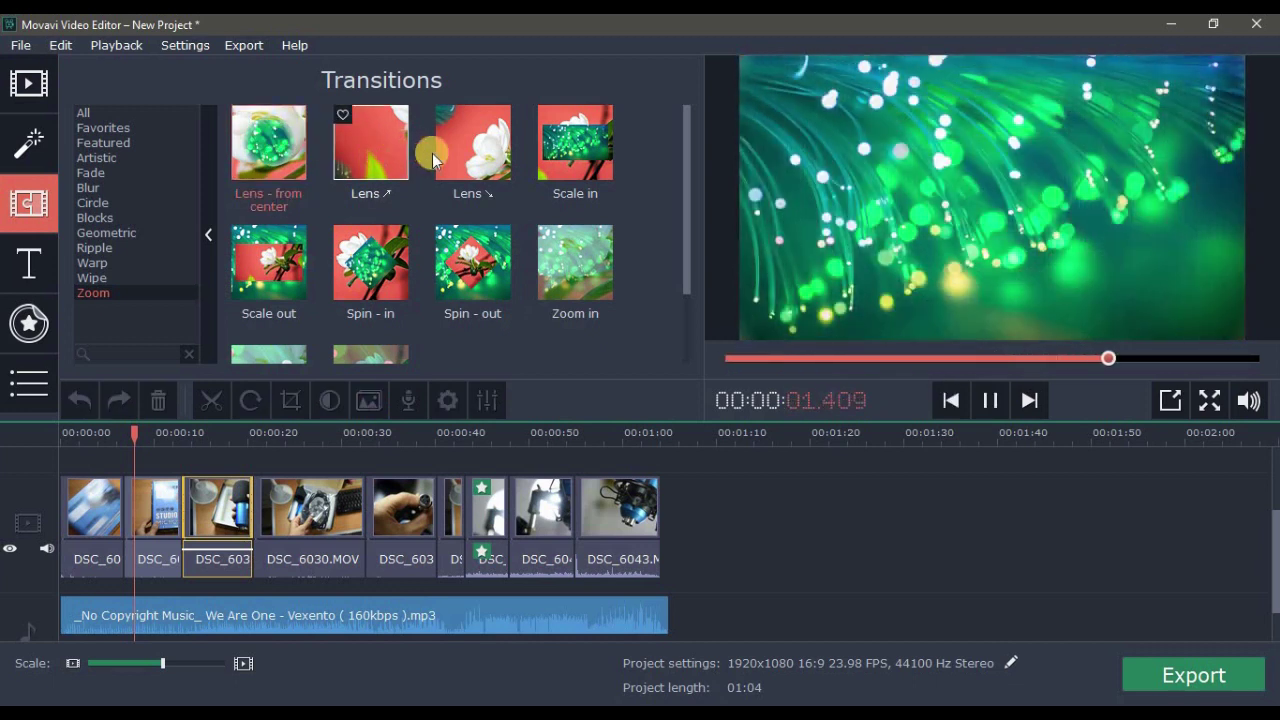
click(400, 145)
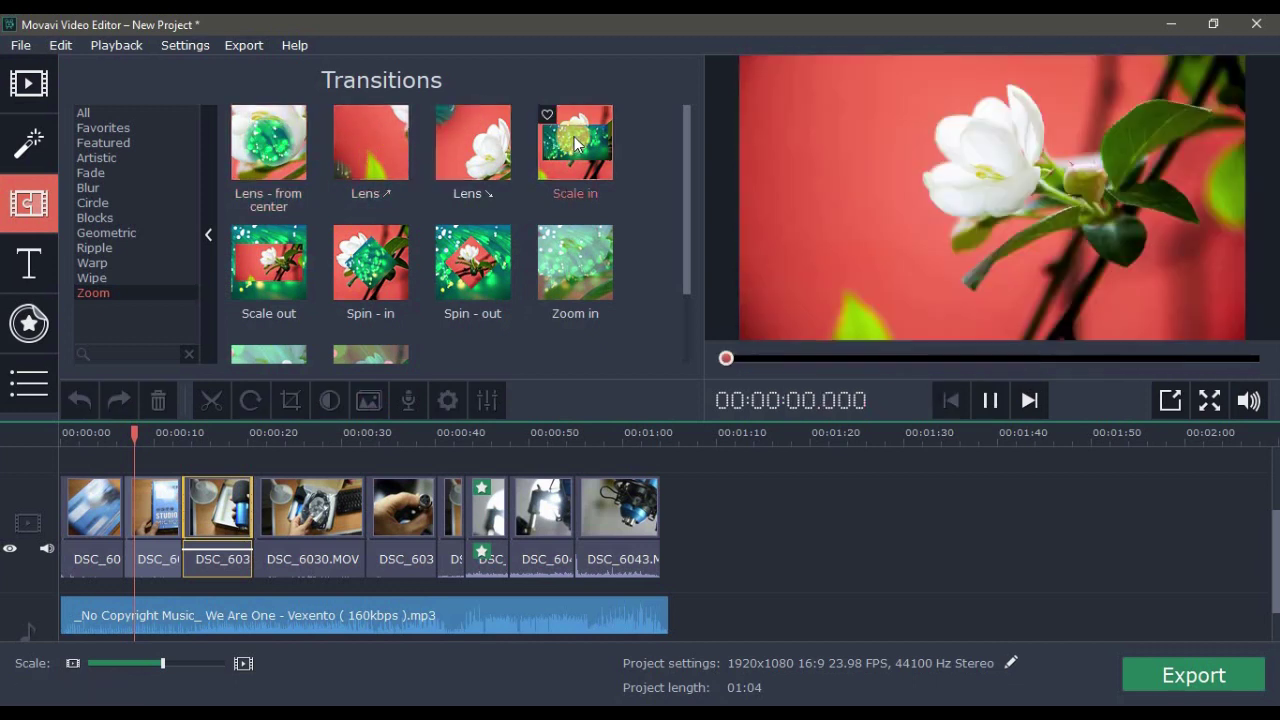
click(29, 264)
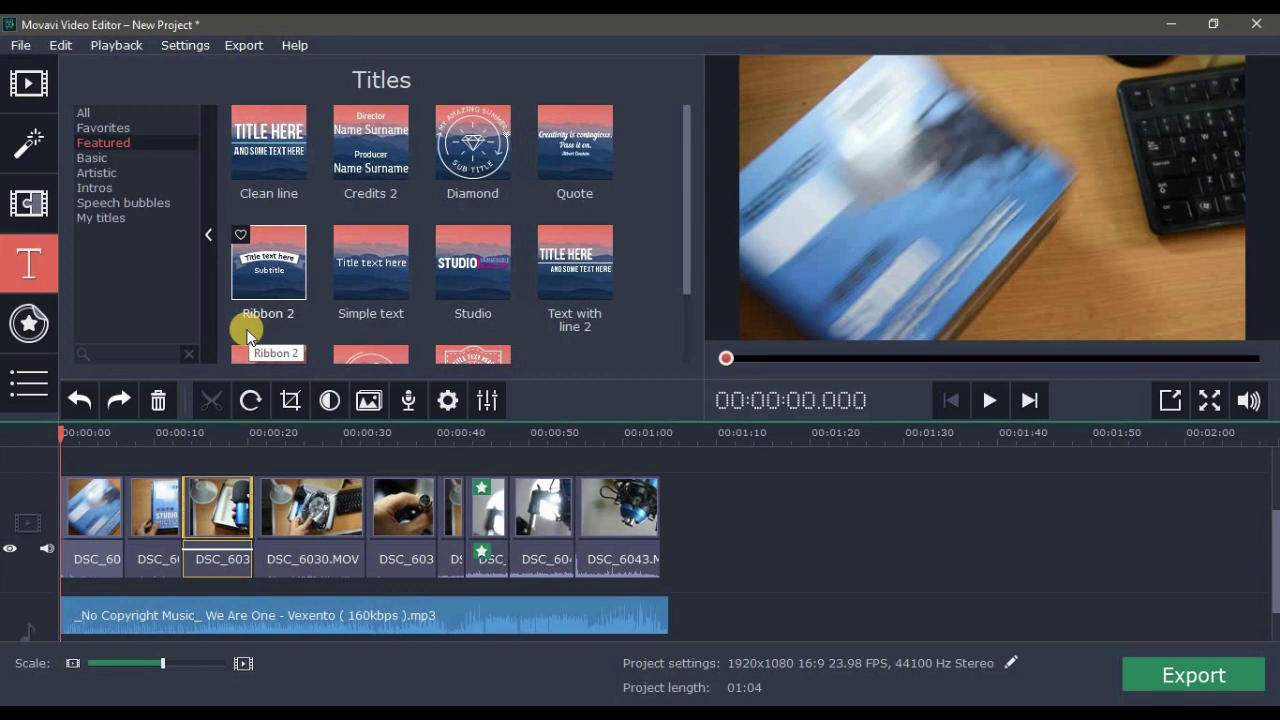
drag(282, 170, 56, 449)
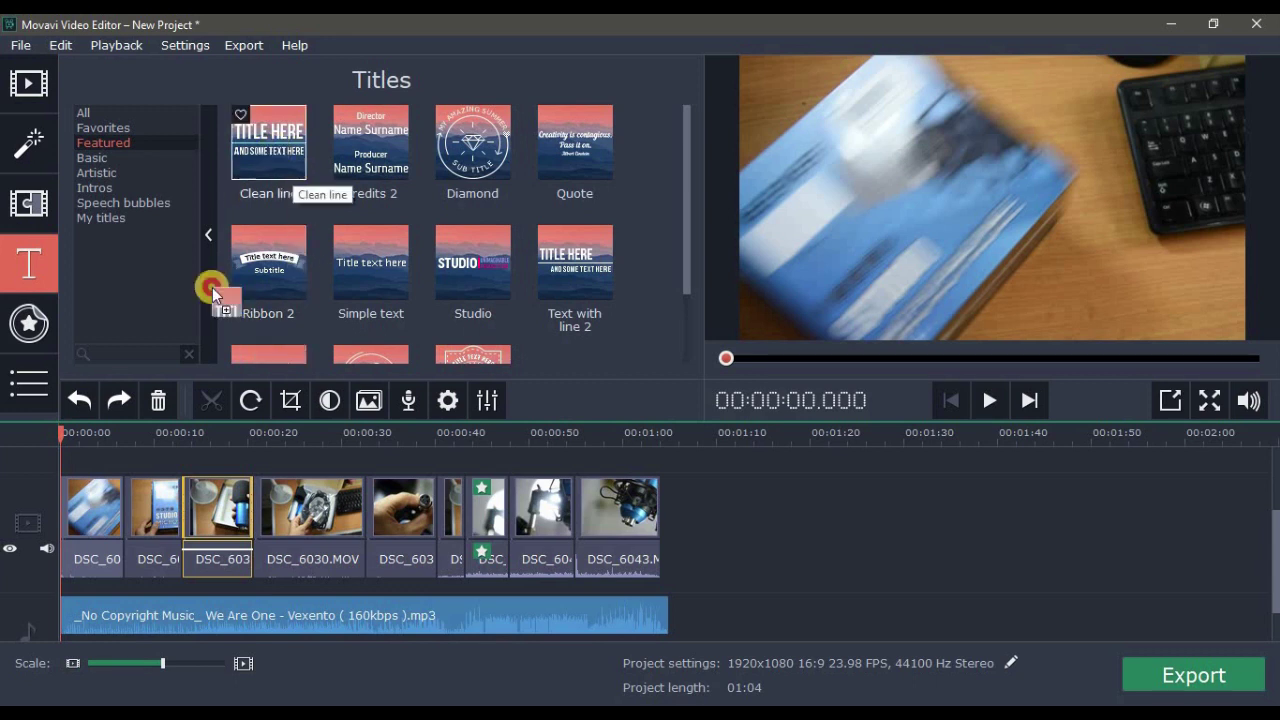
mouse_move(56, 449)
mouse_down()
mouse_move(56, 468)
mouse_move(70, 470)
mouse_up()
double_click(79, 478)
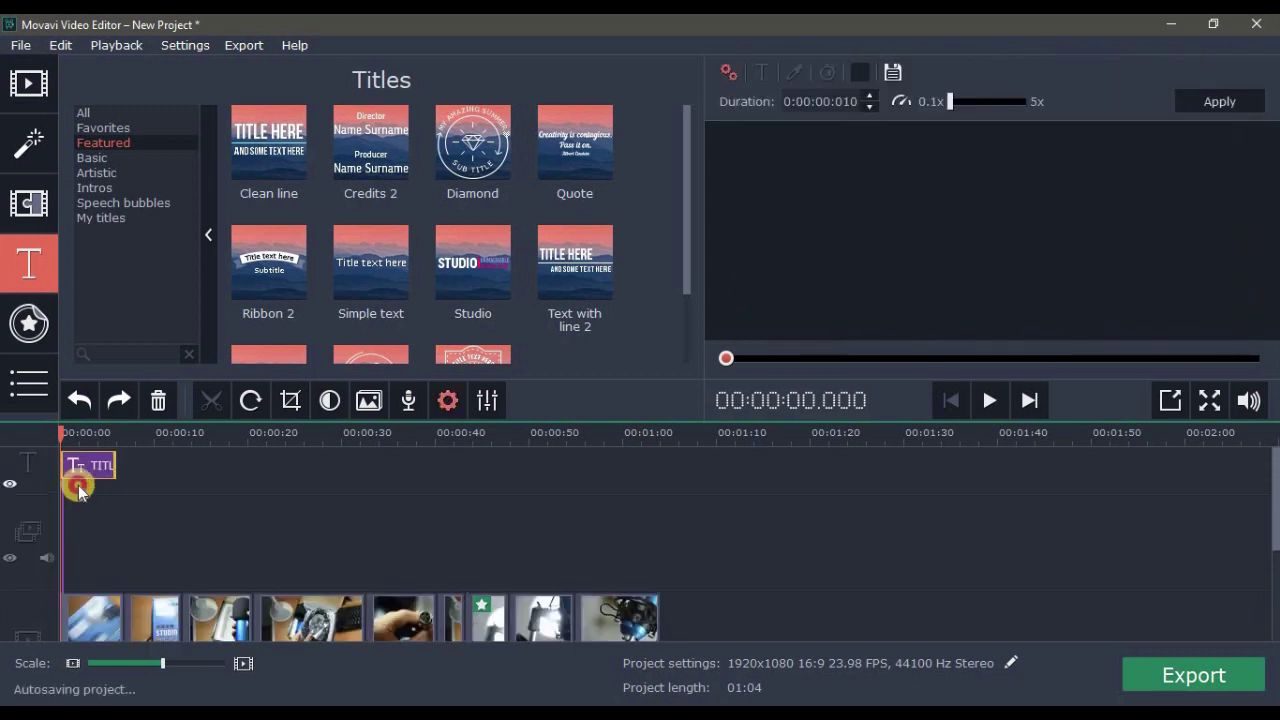
click(78, 482)
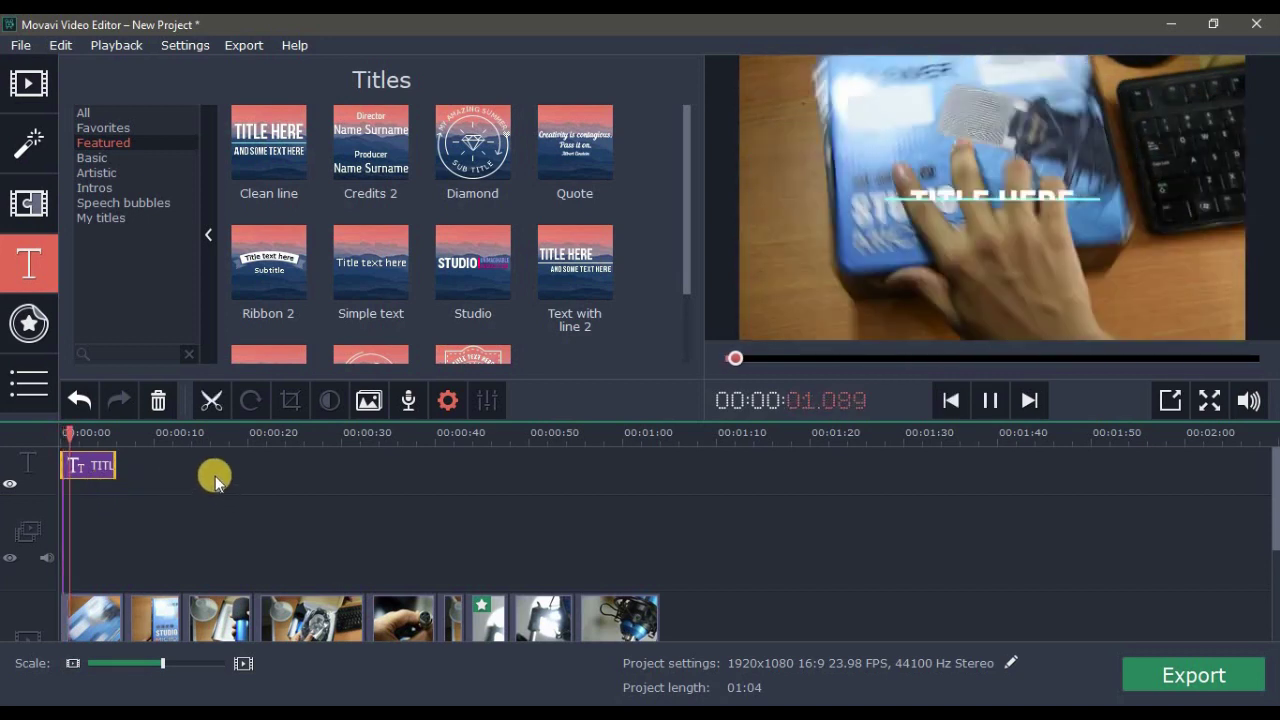
click(85, 462)
click(97, 462)
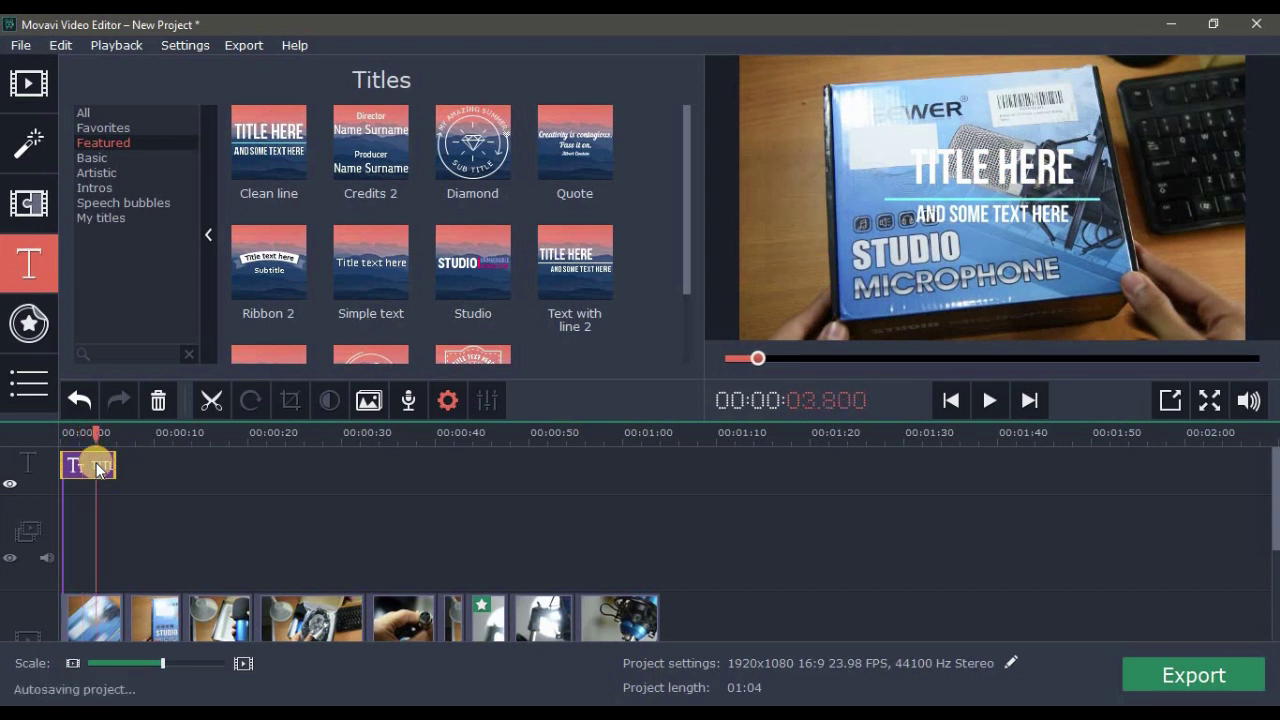
key(Delete)
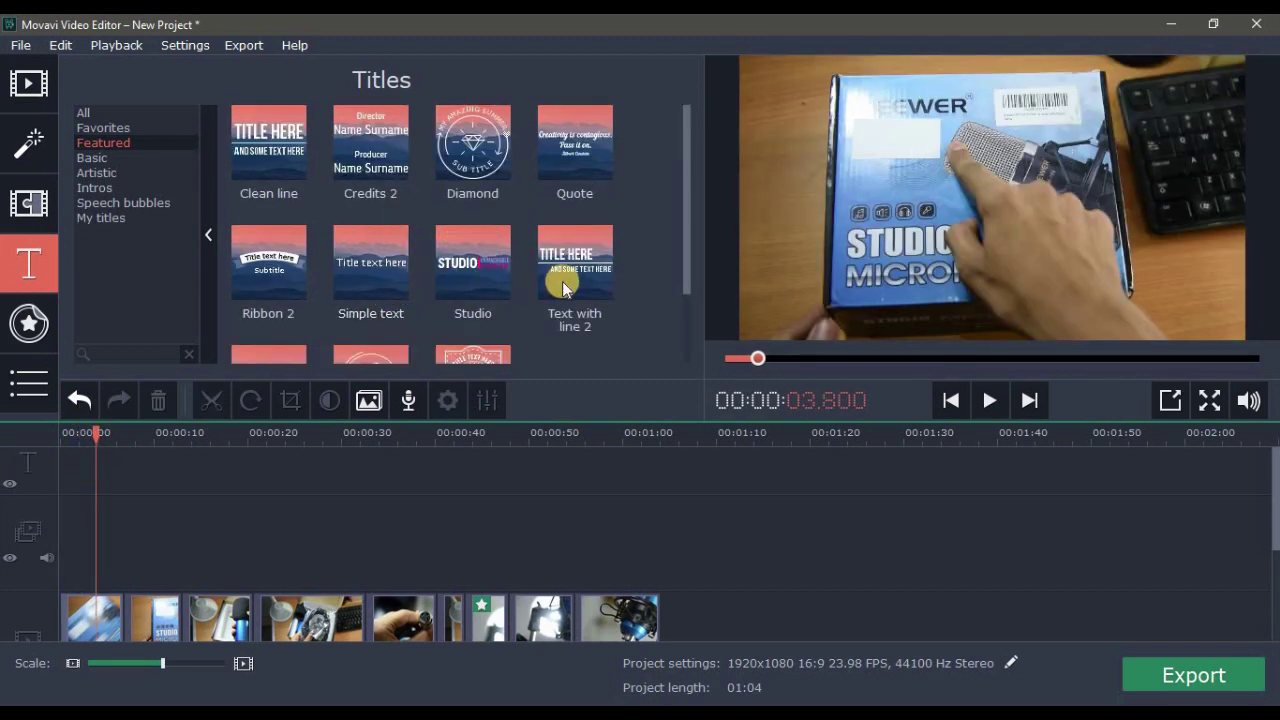
Step: Show the All title category and scroll up and down through the title thumbnails
scroll(433, 171, down, 3)
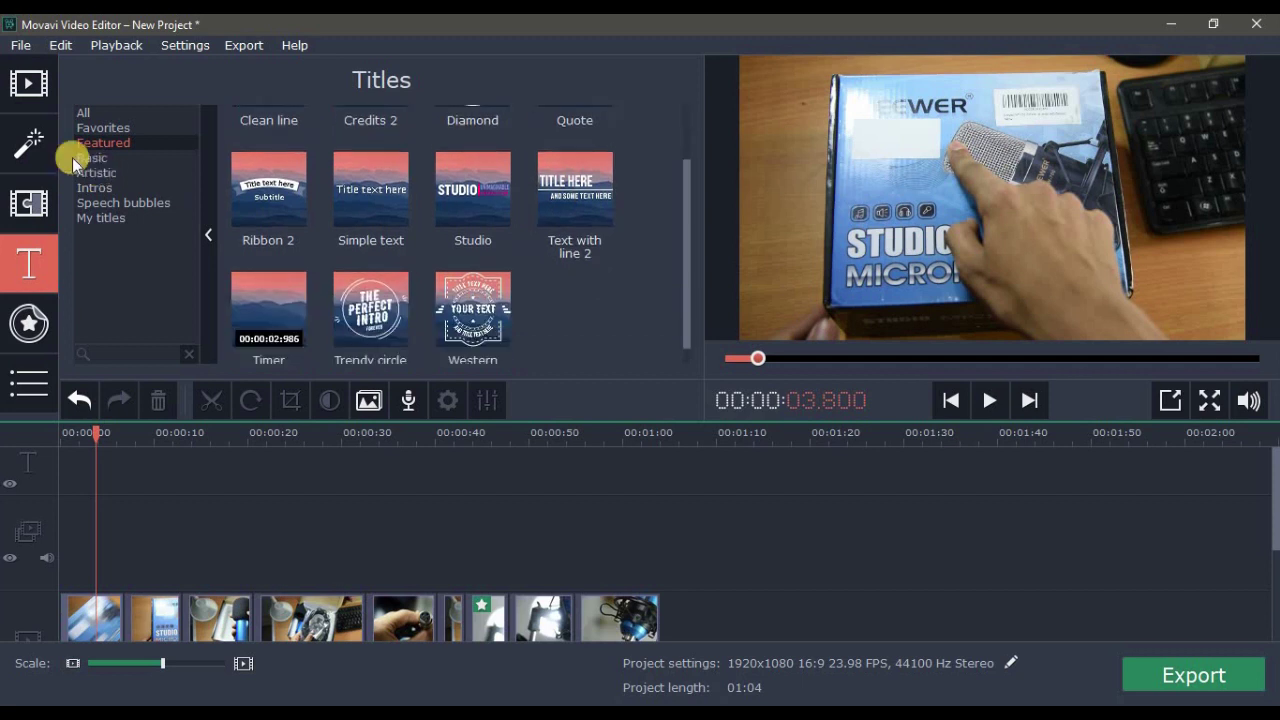
click(115, 113)
scroll(527, 184, down, 3)
scroll(527, 184, down, 3)
scroll(527, 184, down, 3)
scroll(527, 184, up, 1)
scroll(527, 184, up, 3)
scroll(527, 184, up, 5)
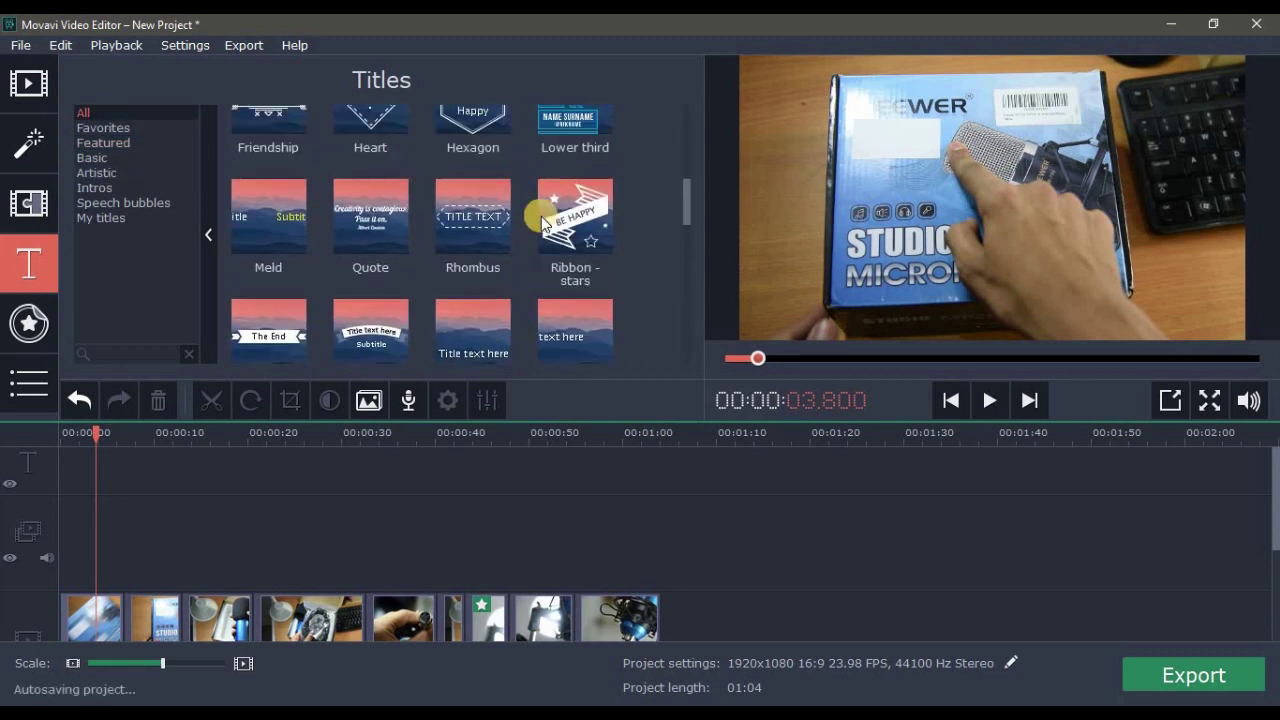
scroll(529, 268, up, 2)
scroll(458, 276, up, 5)
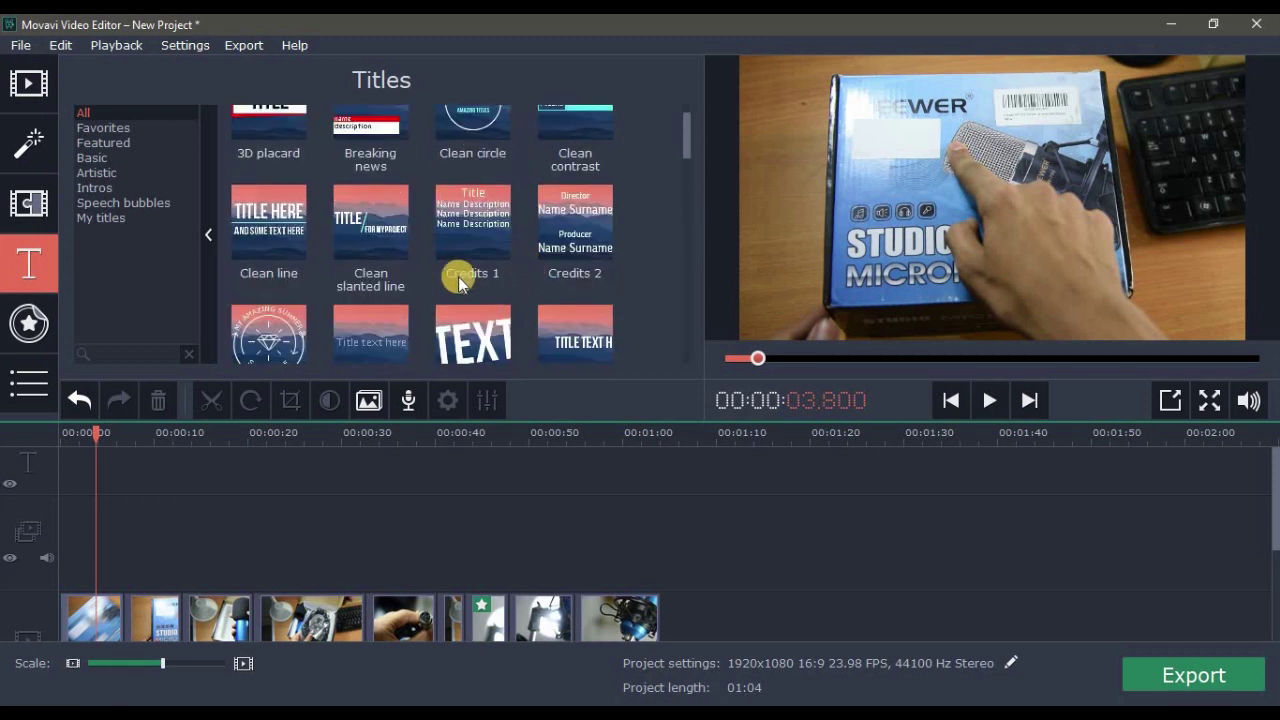
scroll(458, 276, up, 1)
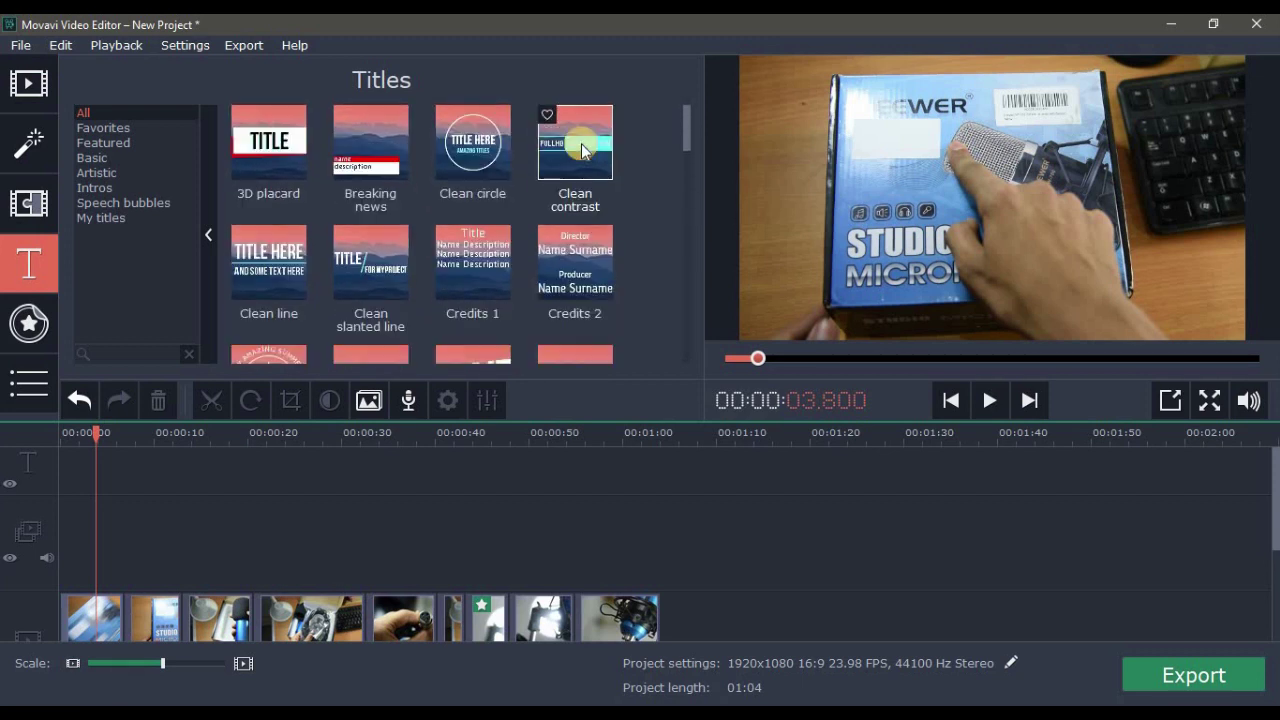
scroll(567, 163, down, 3)
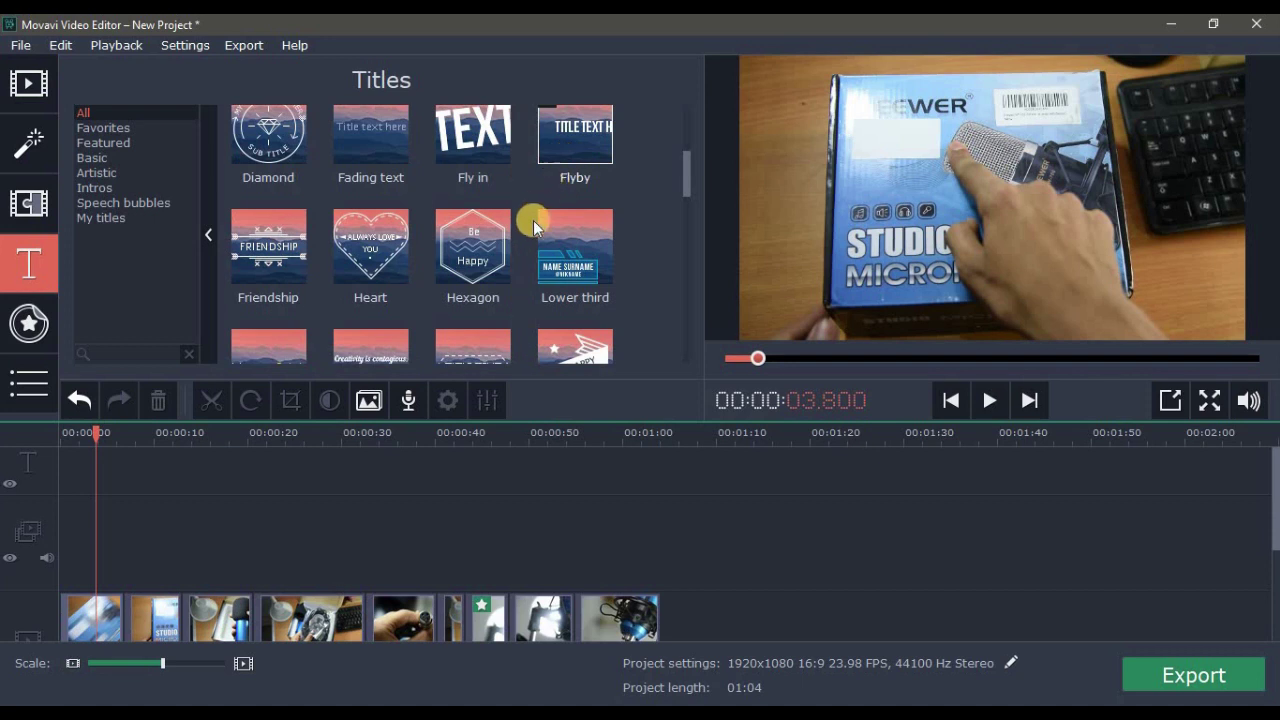
scroll(533, 220, down, 2)
scroll(527, 256, down, 2)
scroll(530, 266, down, 2)
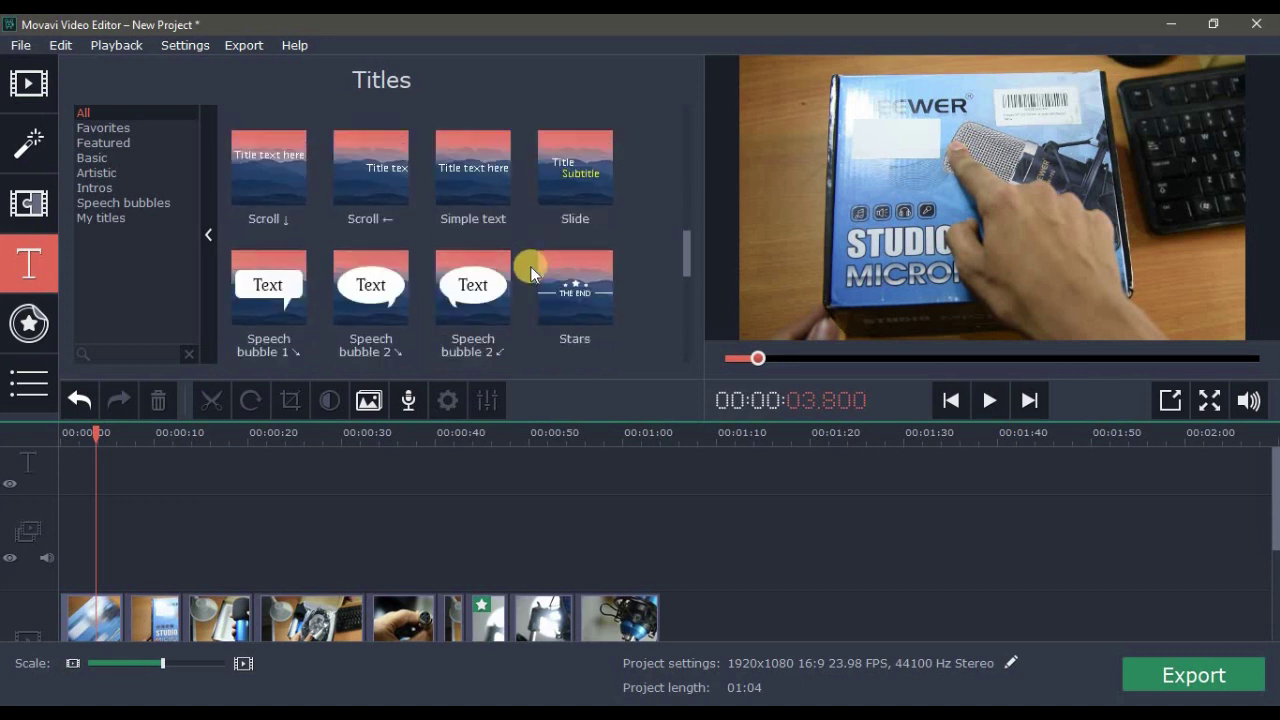
scroll(530, 266, down, 2)
scroll(530, 266, down, 2)
scroll(522, 264, up, 1)
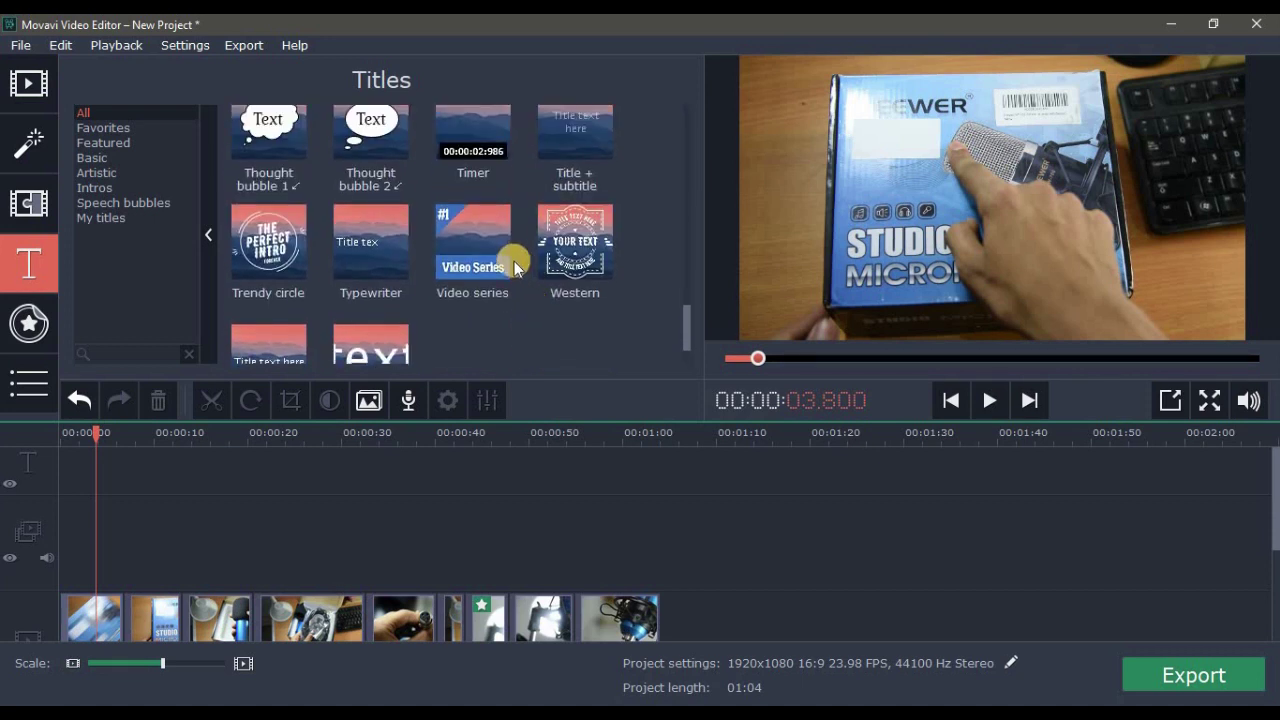
scroll(540, 240, down, 1)
scroll(306, 262, up, 2)
scroll(306, 262, up, 2)
scroll(306, 262, up, 2)
scroll(340, 255, up, 2)
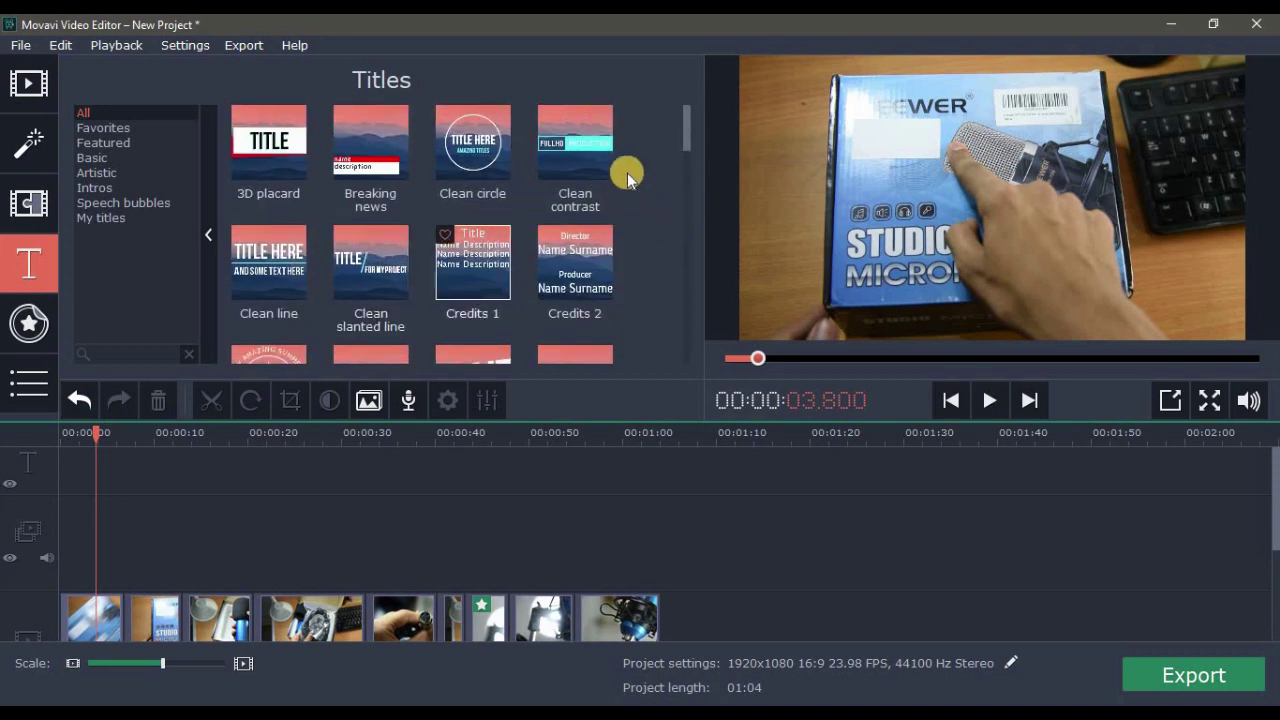
mouse_move(577, 141)
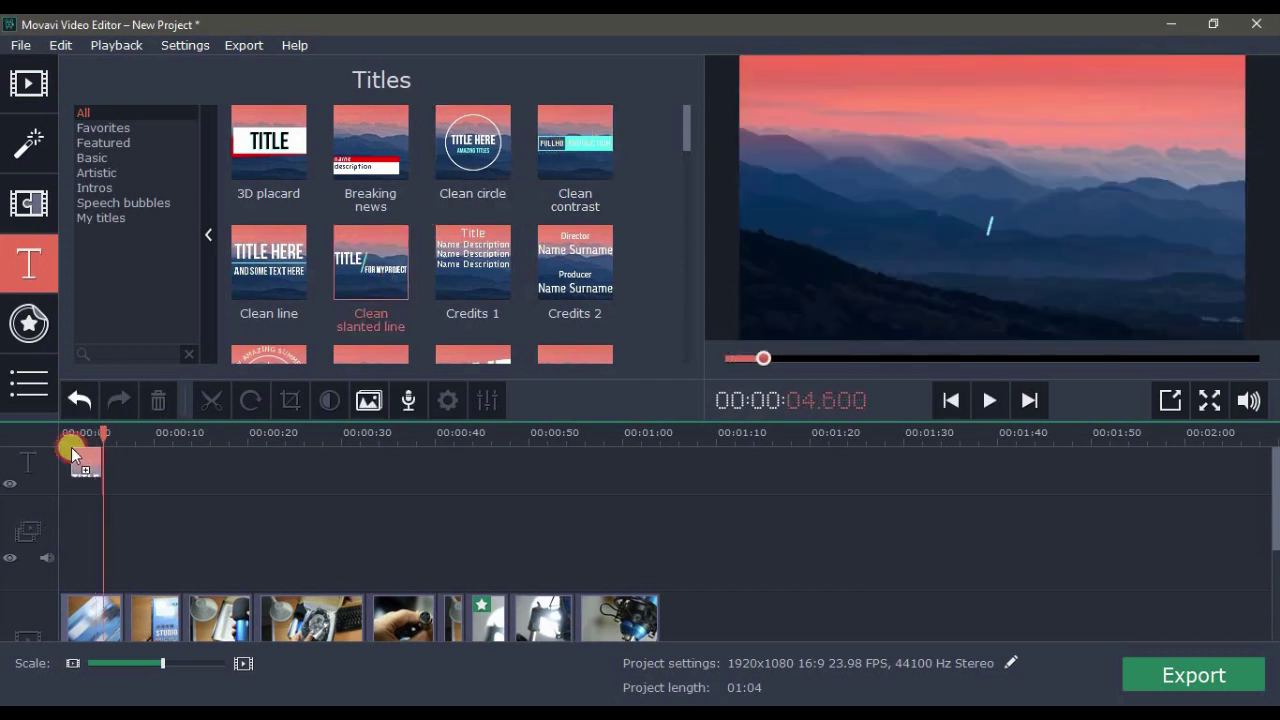
Step: Drop the Clean slanted line title at the project start, change its second line to NEEWER BM, and preview it
drag(377, 278, 67, 466)
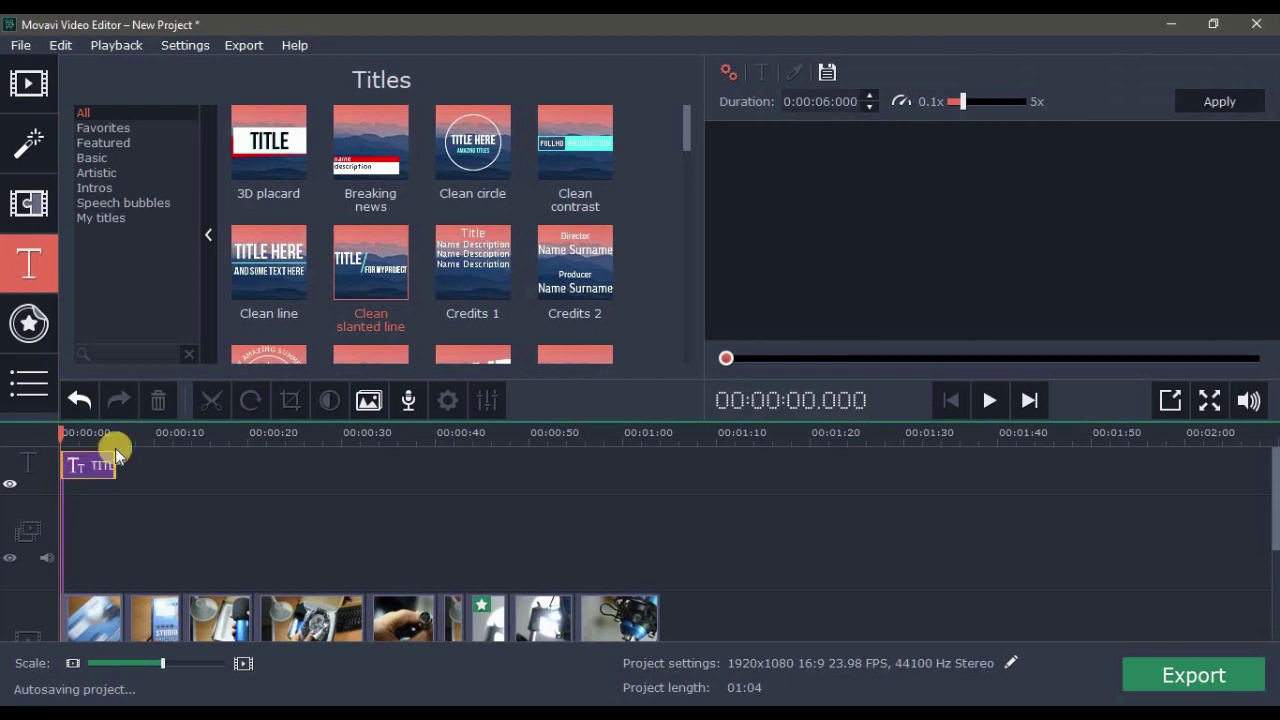
click(930, 220)
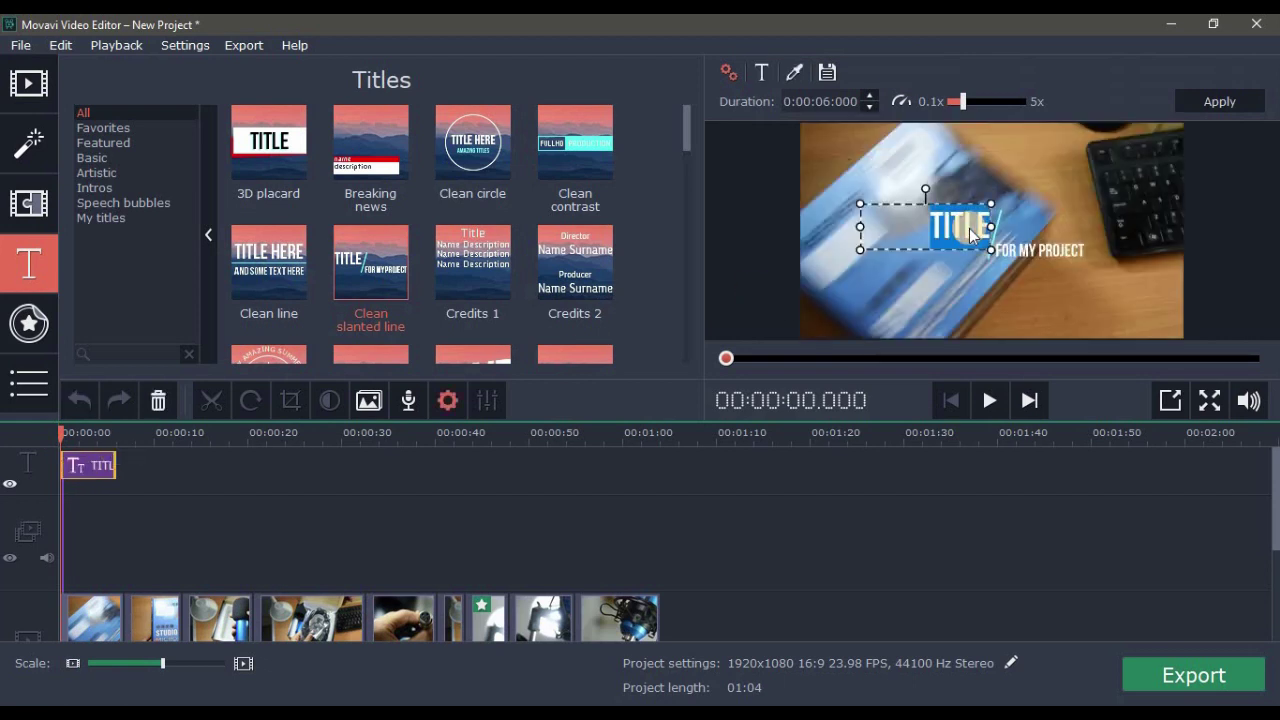
text(UNBOXING)
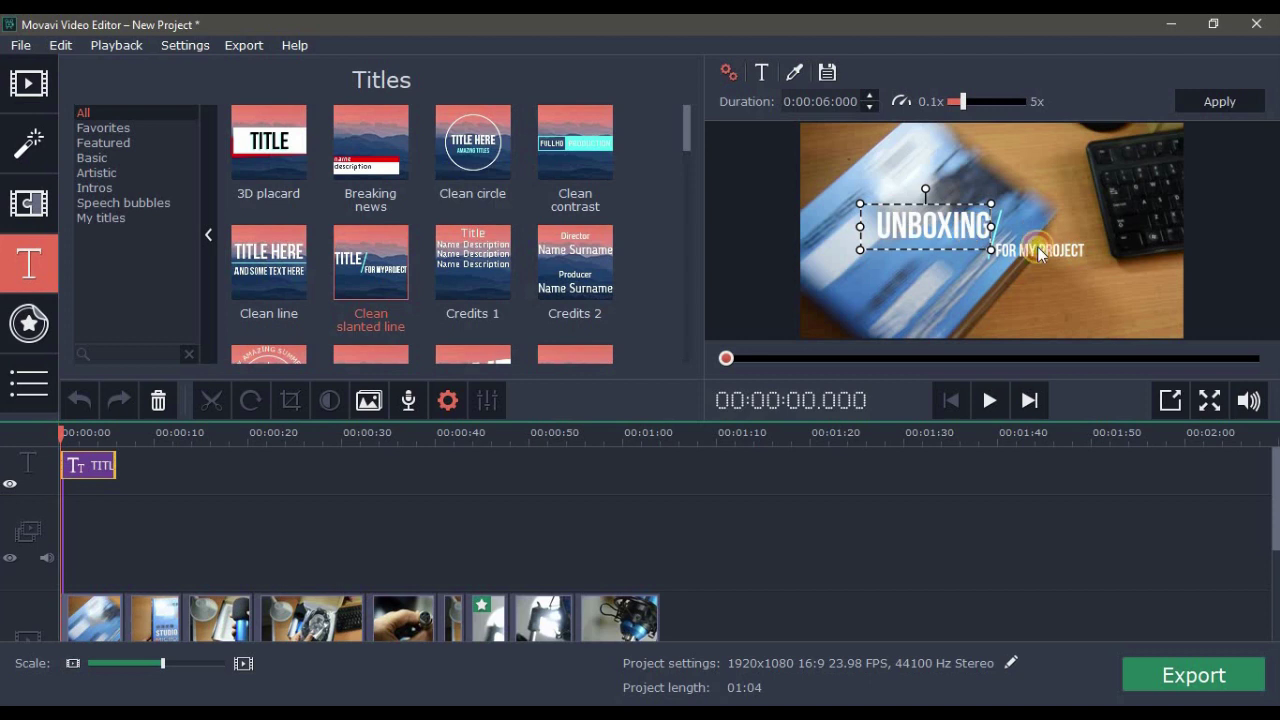
double_click(1040, 248)
key(ctrl+a)
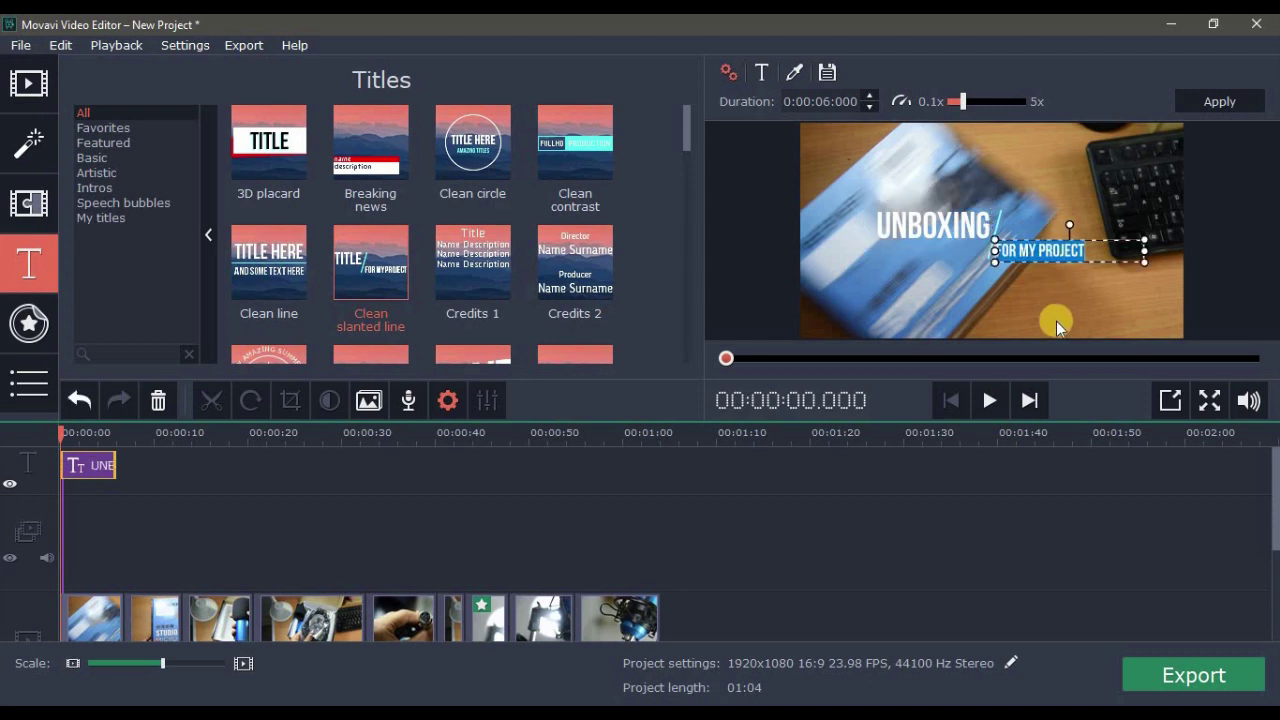
text(FR)
text(EEWER)
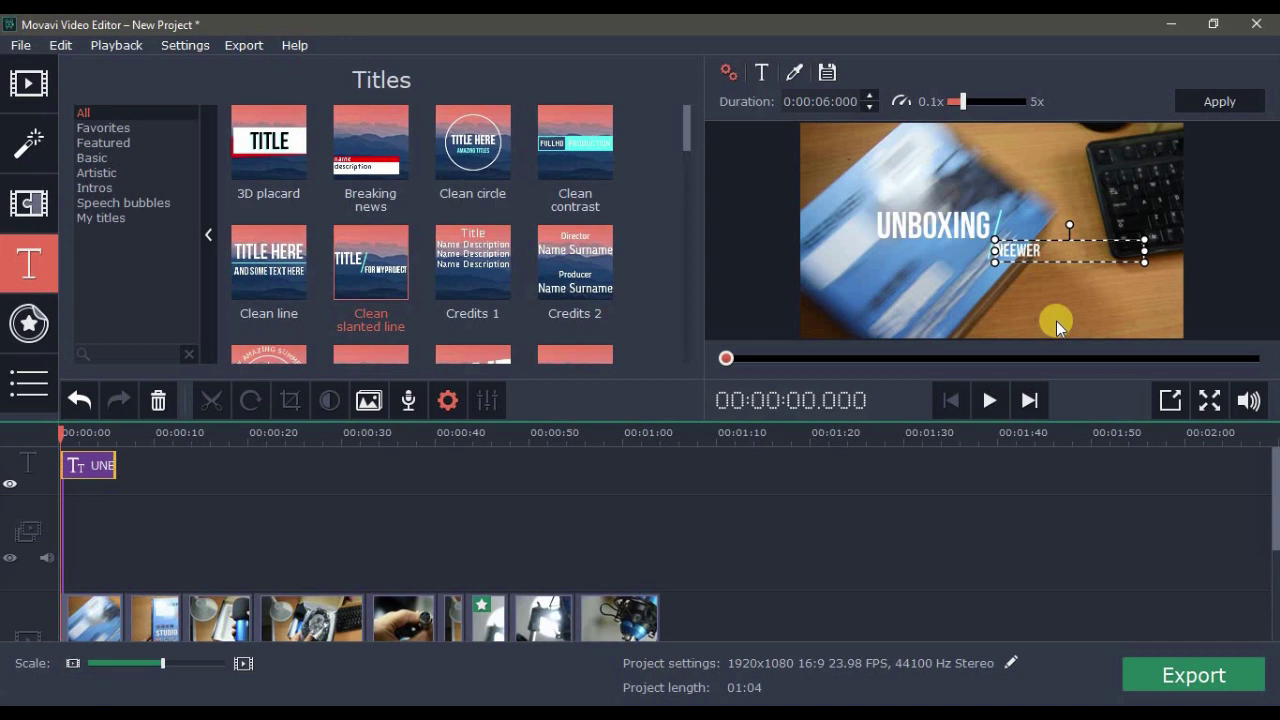
text( BM)
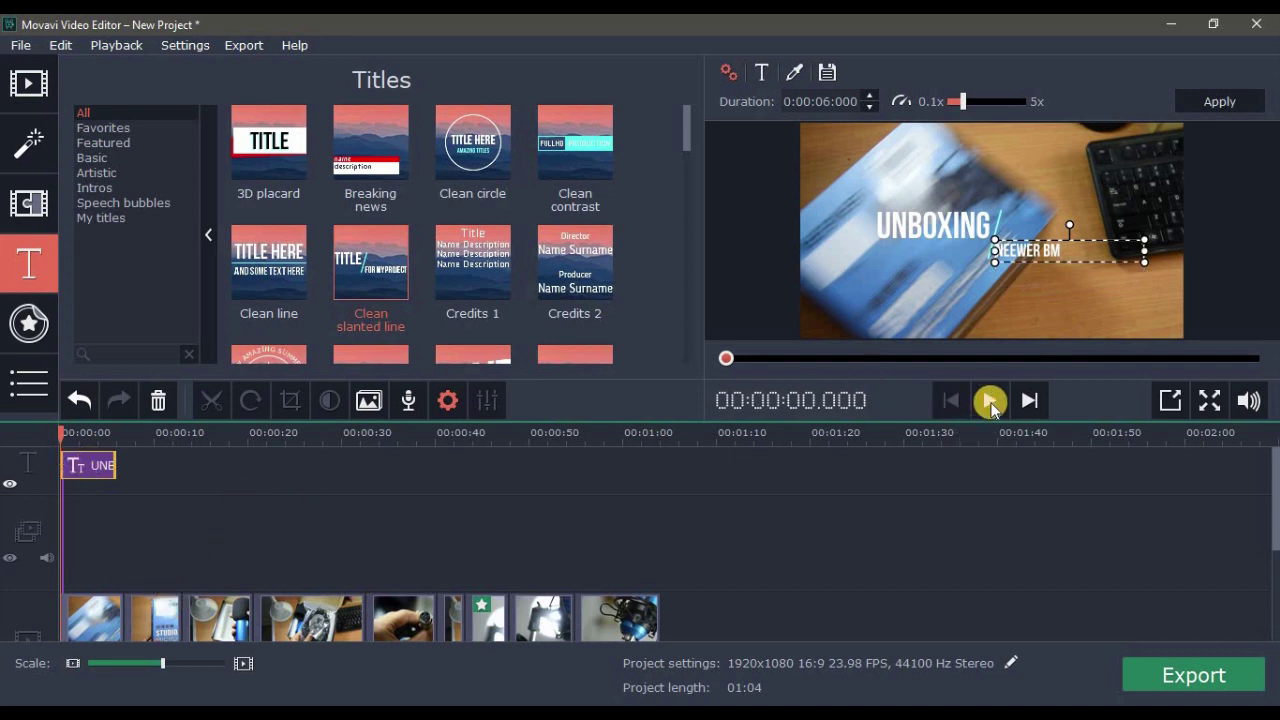
click(989, 402)
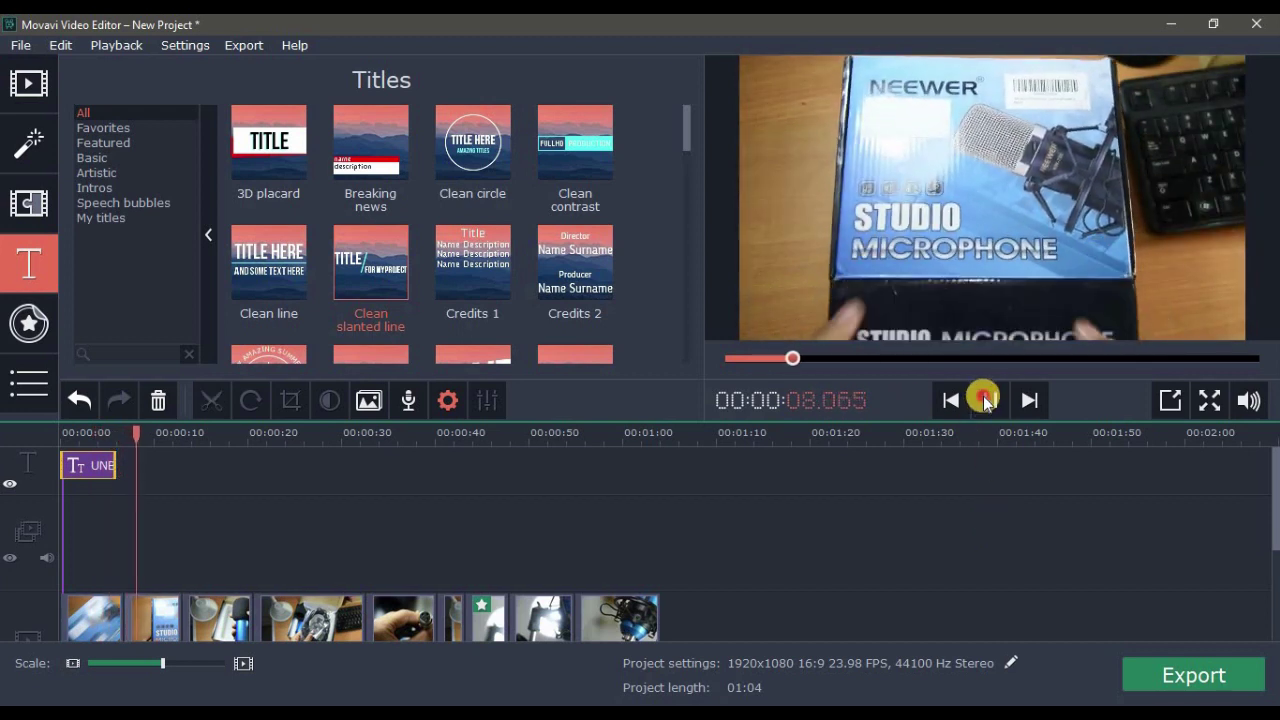
double_click(90, 465)
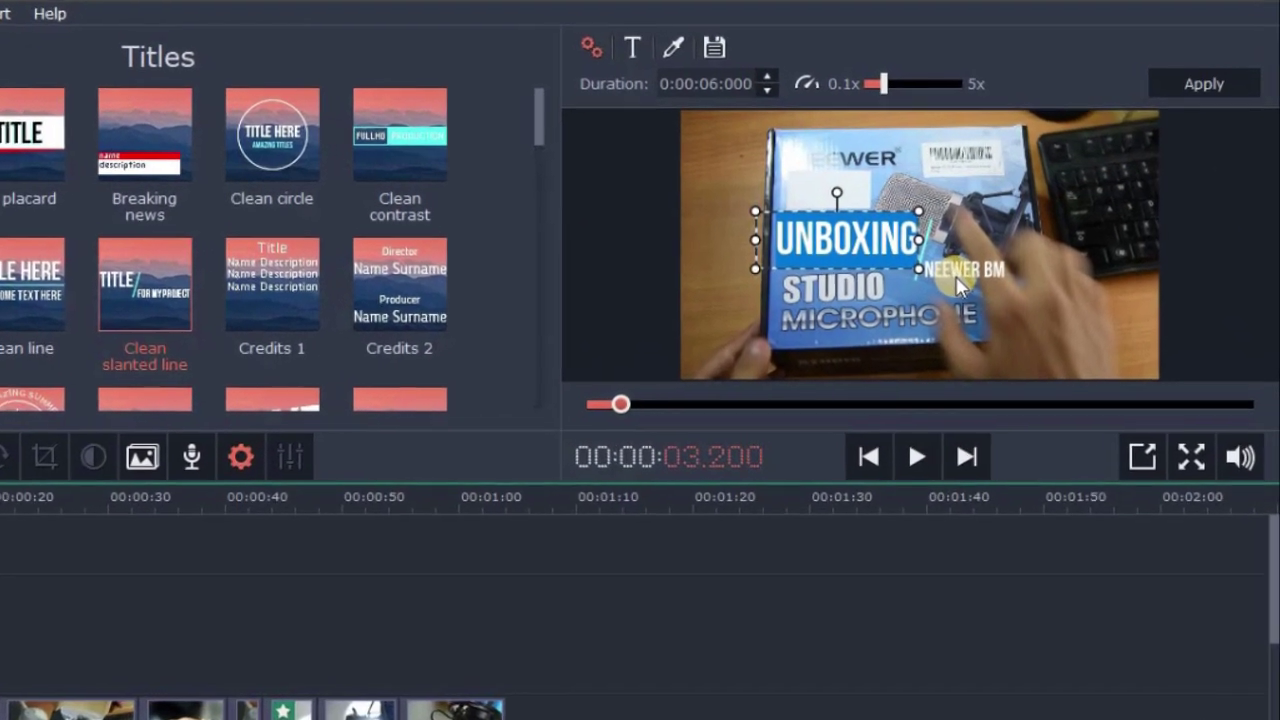
Step: Widen the NEEWER BM text box and bring up the slanted divider line's Decorations colours
click(958, 285)
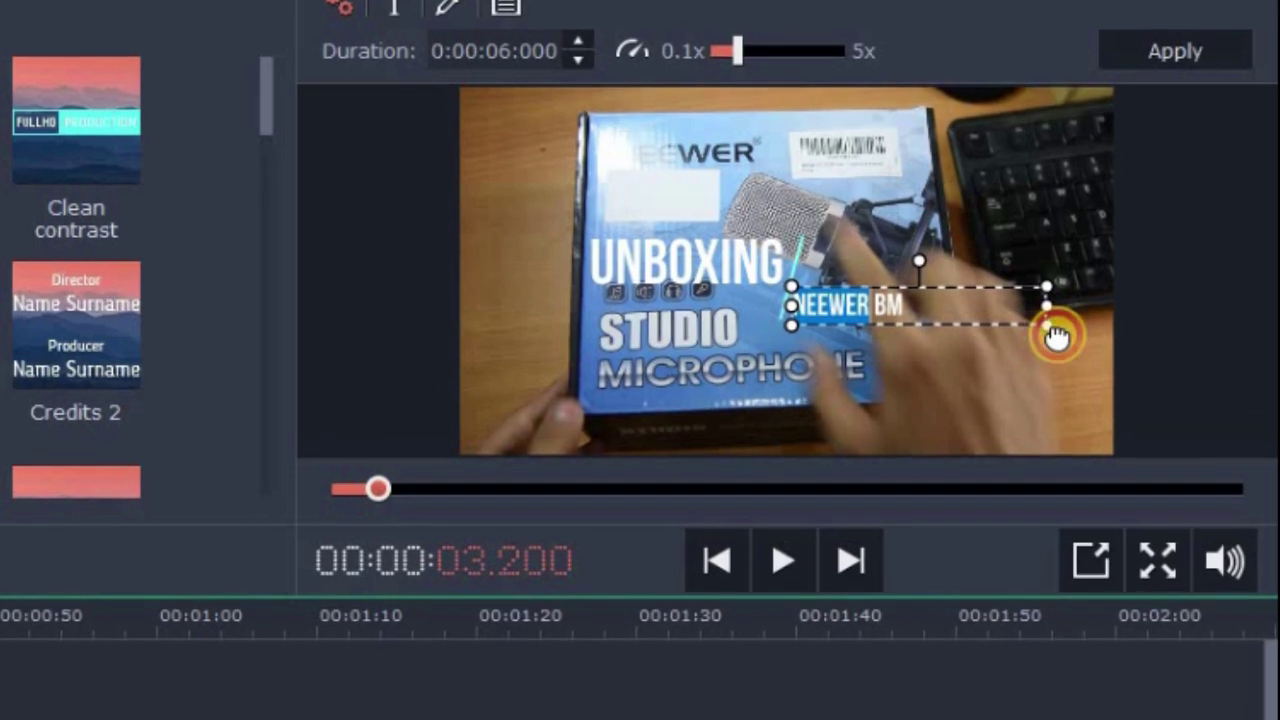
drag(1057, 338, 1188, 344)
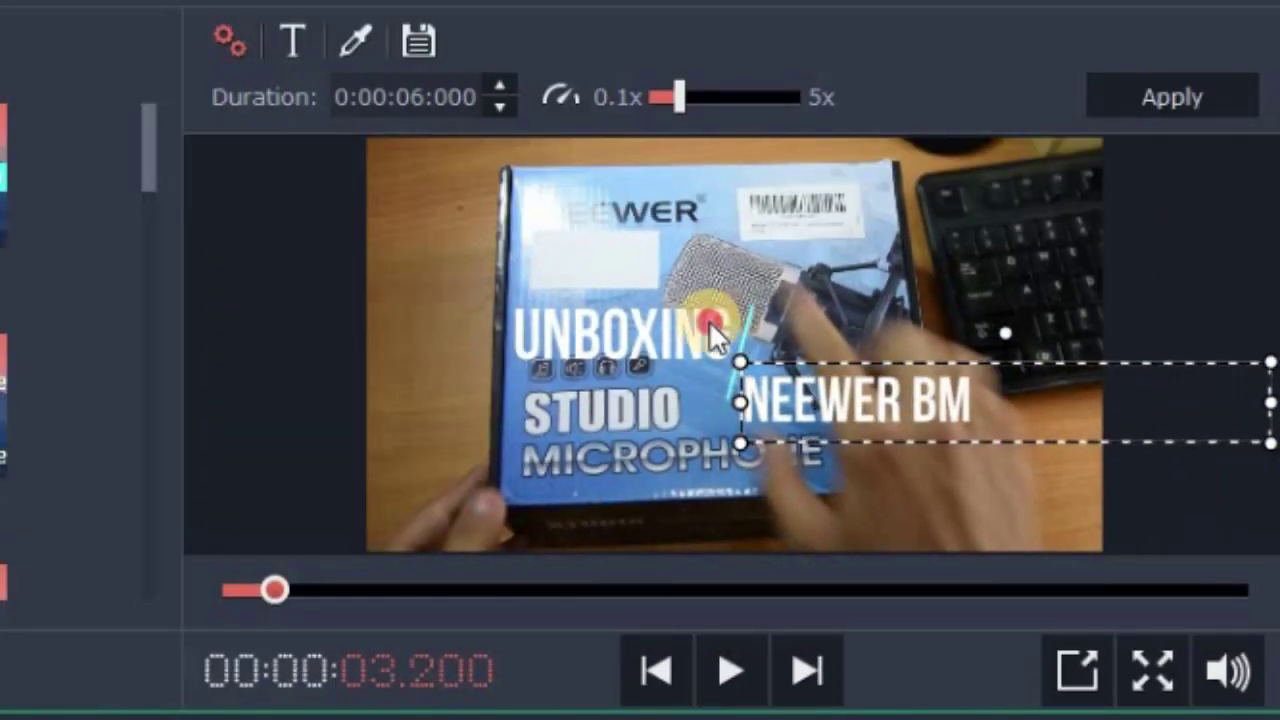
click(756, 328)
click(748, 335)
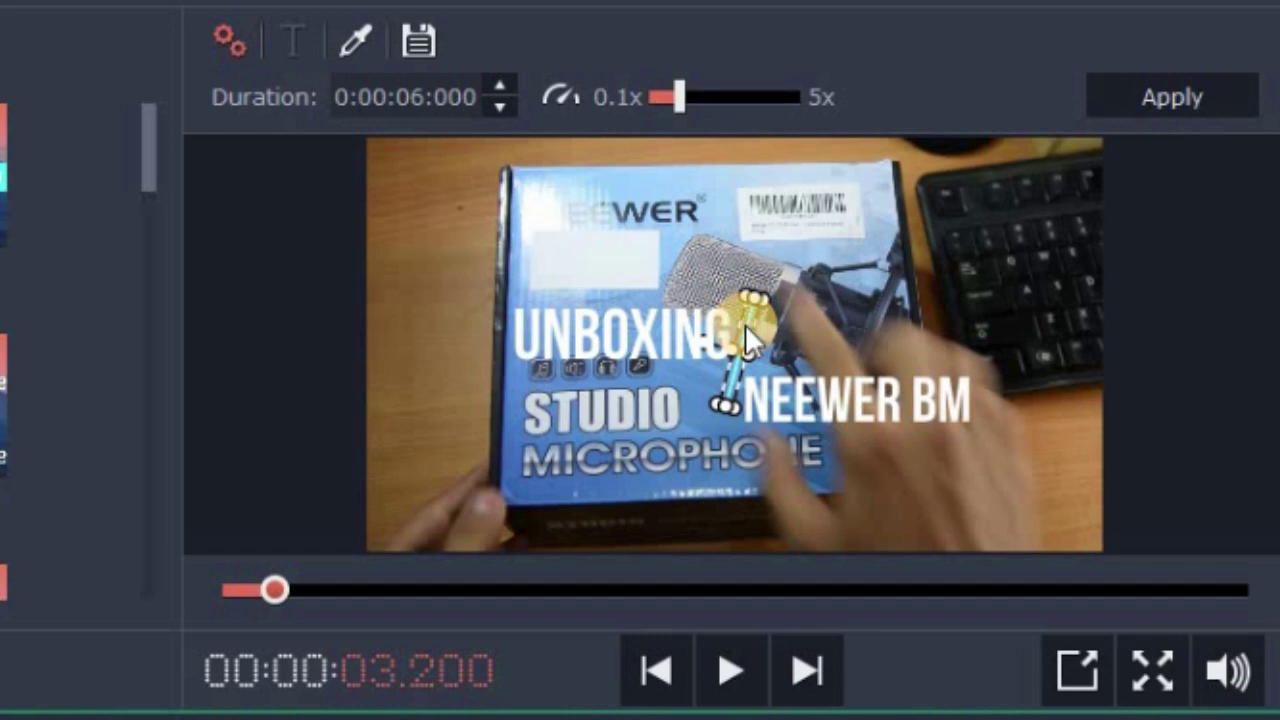
click(355, 37)
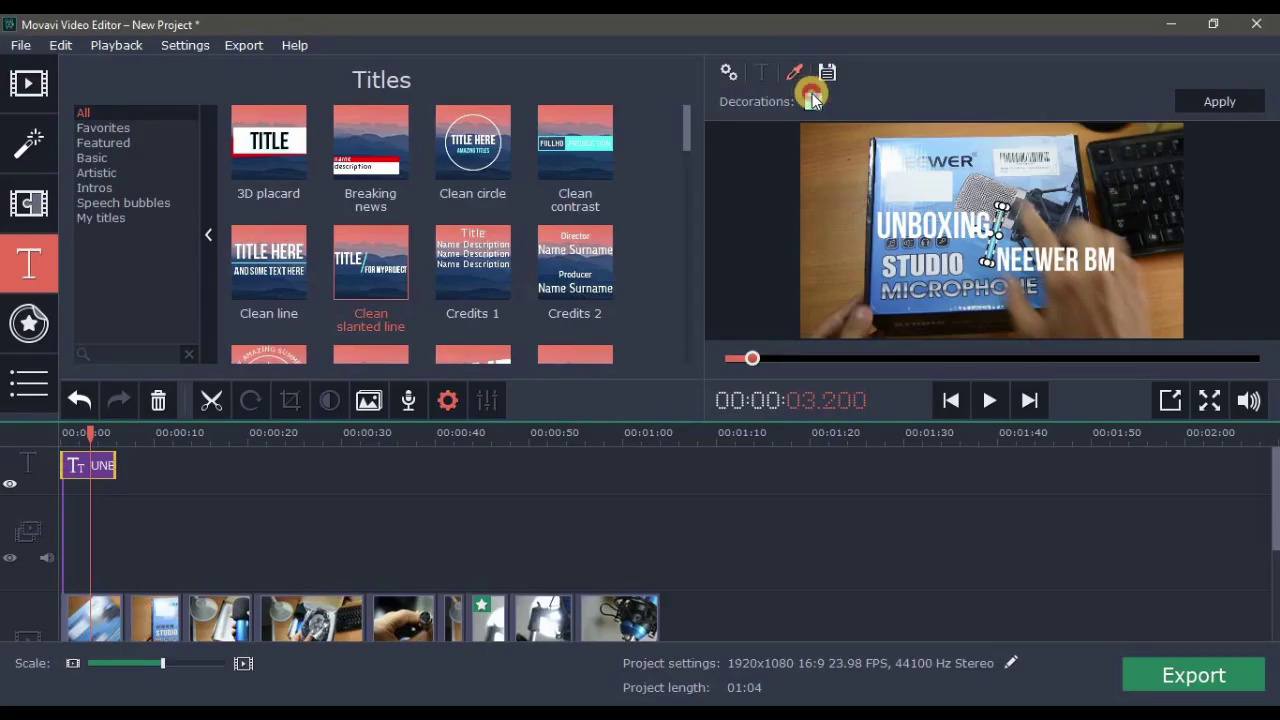
click(811, 97)
Step: Recolour the slanted divider line grey #aaaaaa, apply it, and reselect the UNBOXING text
click(804, 187)
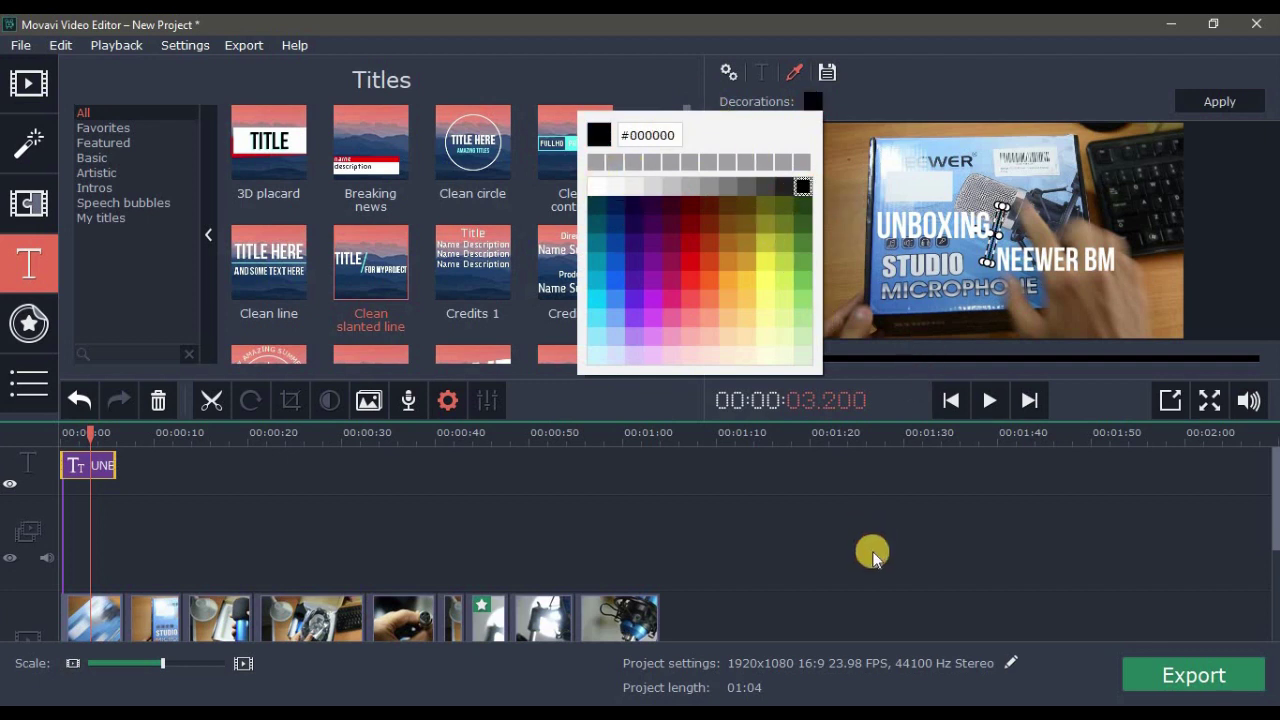
click(597, 187)
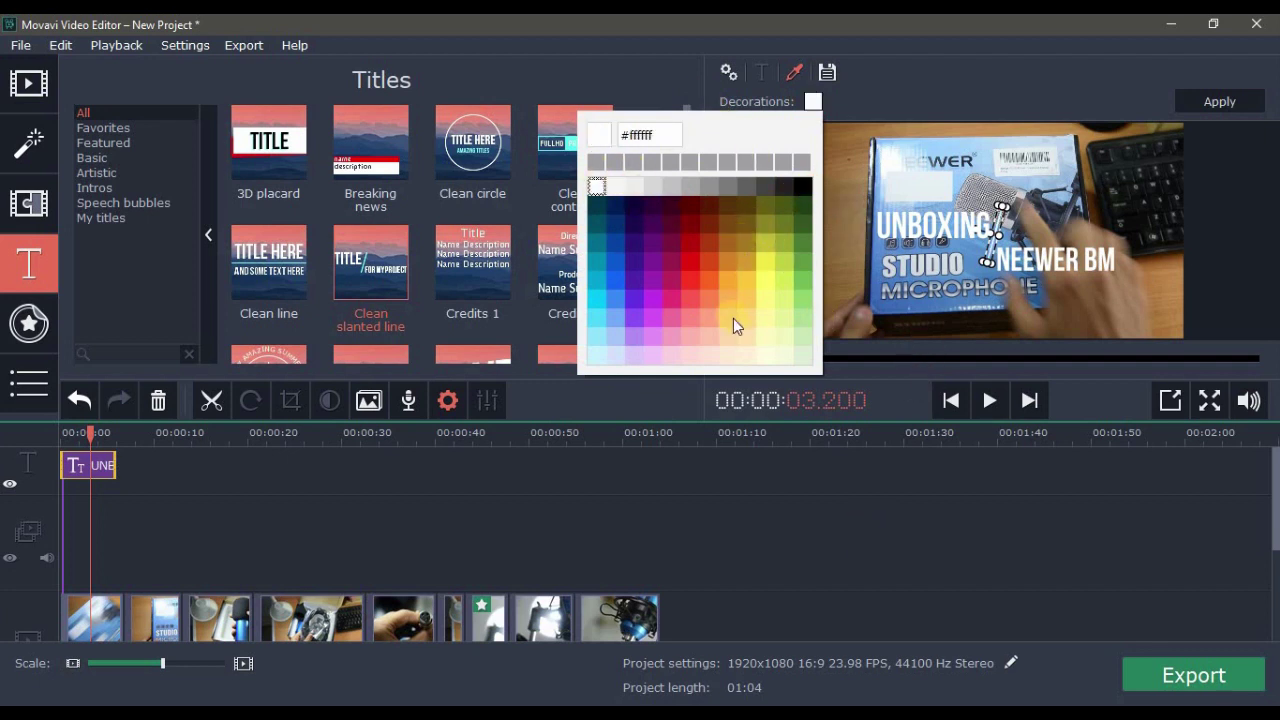
click(634, 187)
click(690, 188)
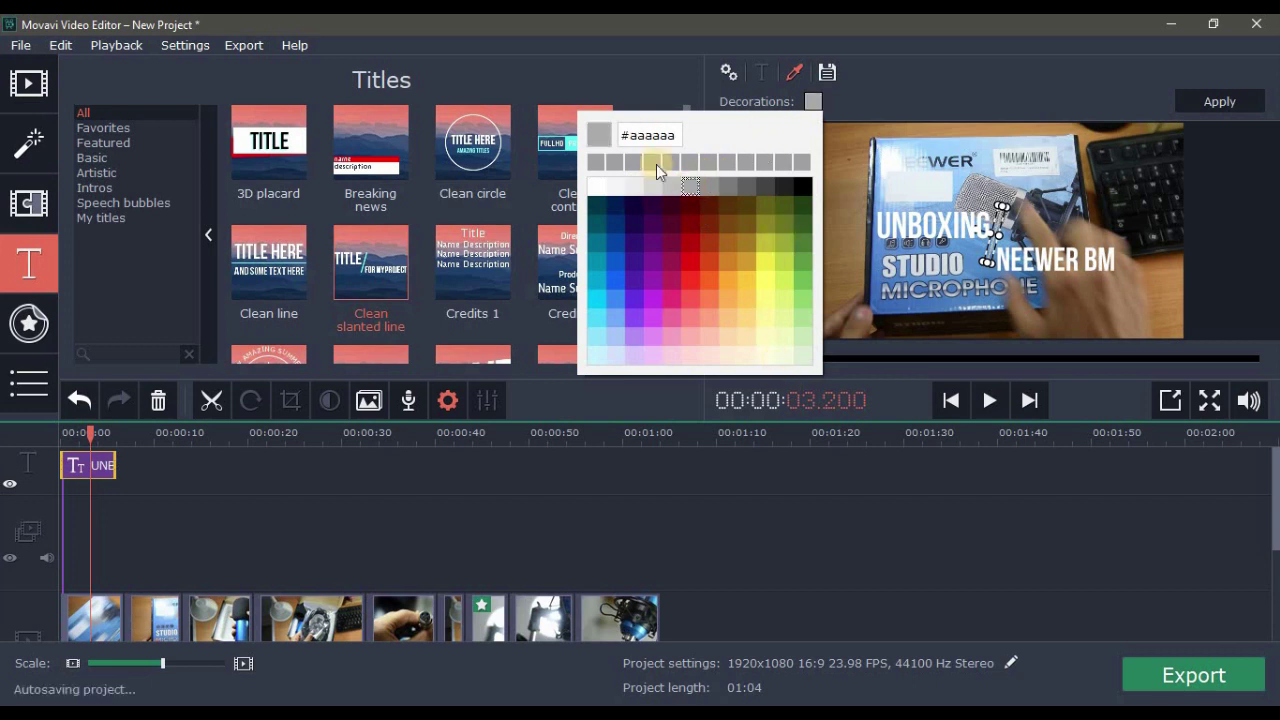
click(1219, 101)
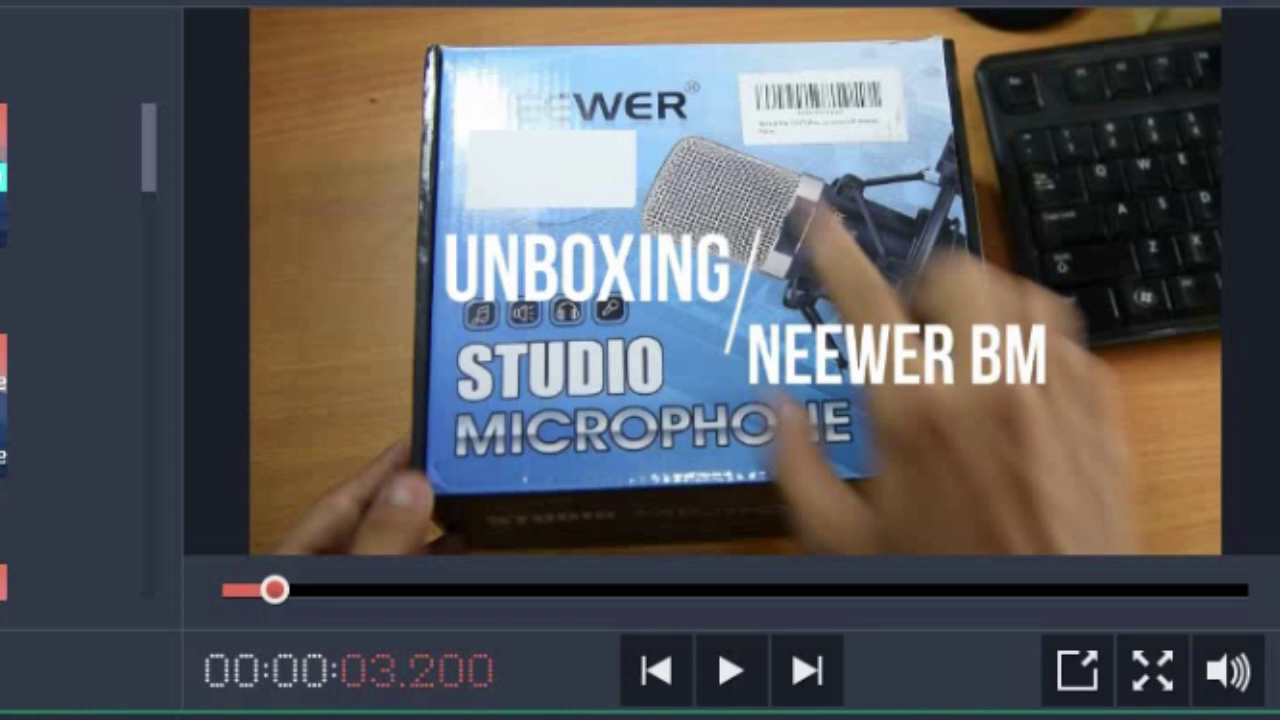
double_click(649, 246)
click(599, 346)
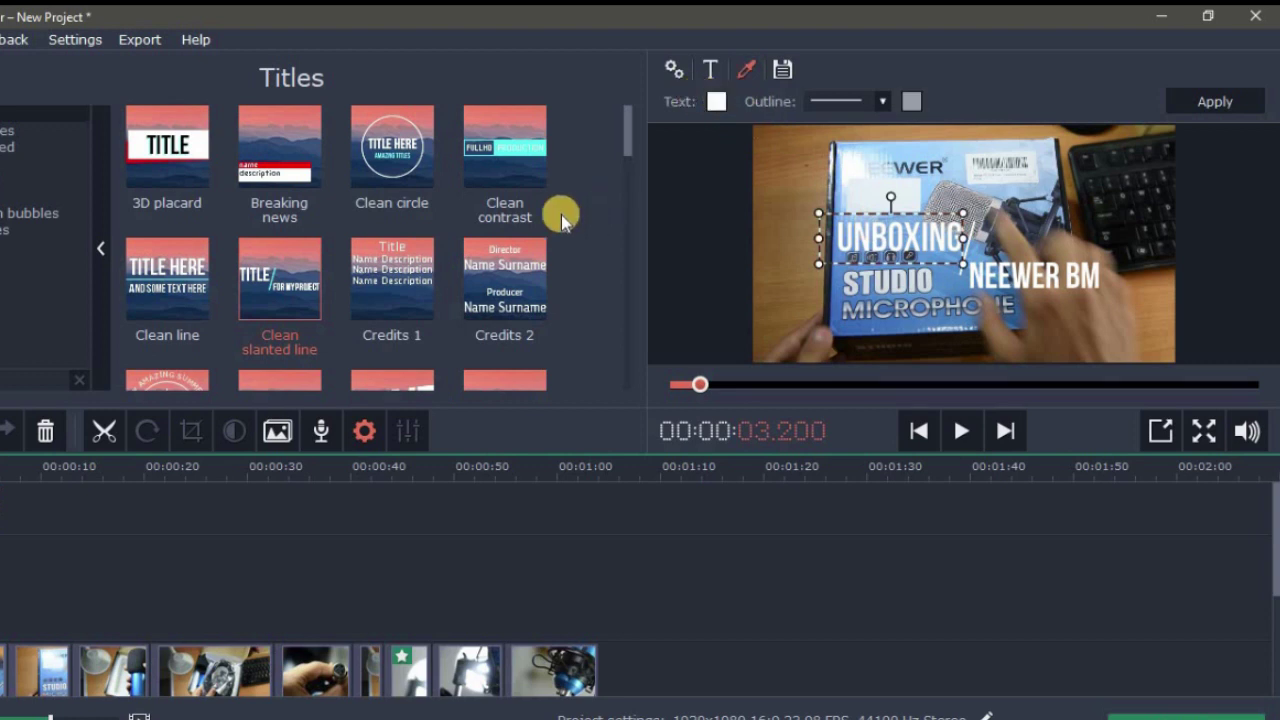
Step: Make the UNBOXING text dark blue
click(717, 100)
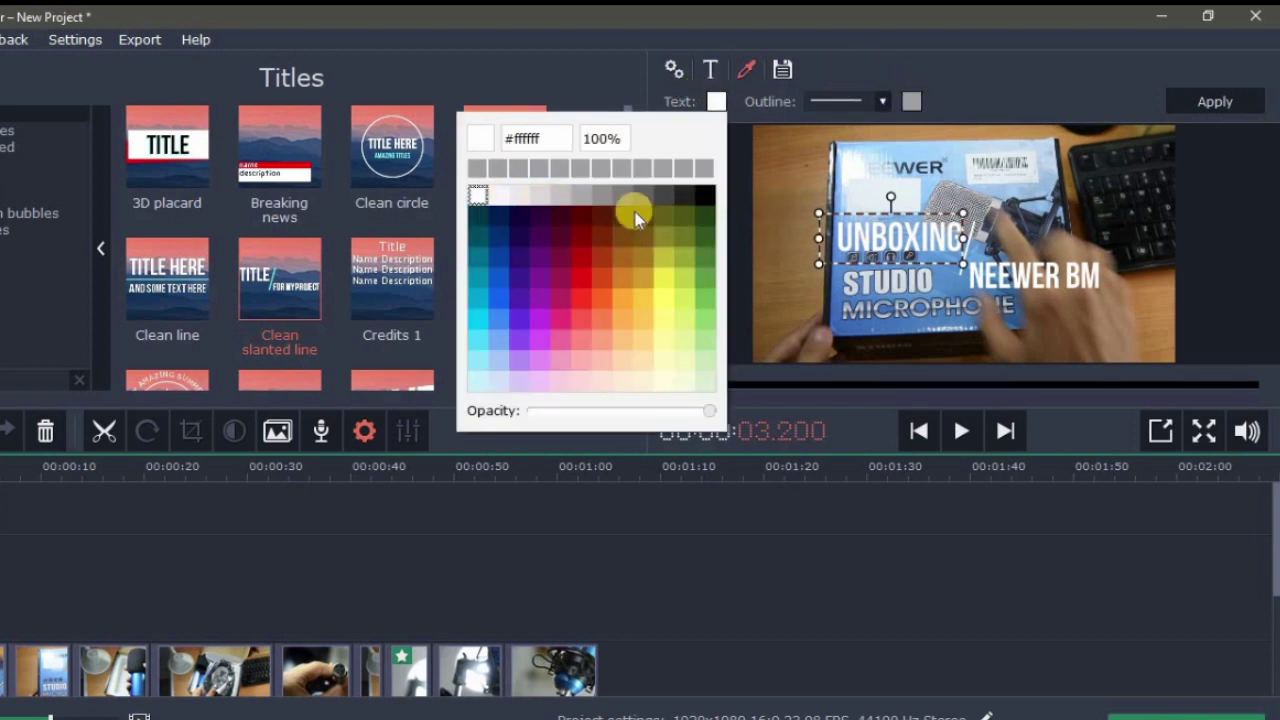
click(698, 195)
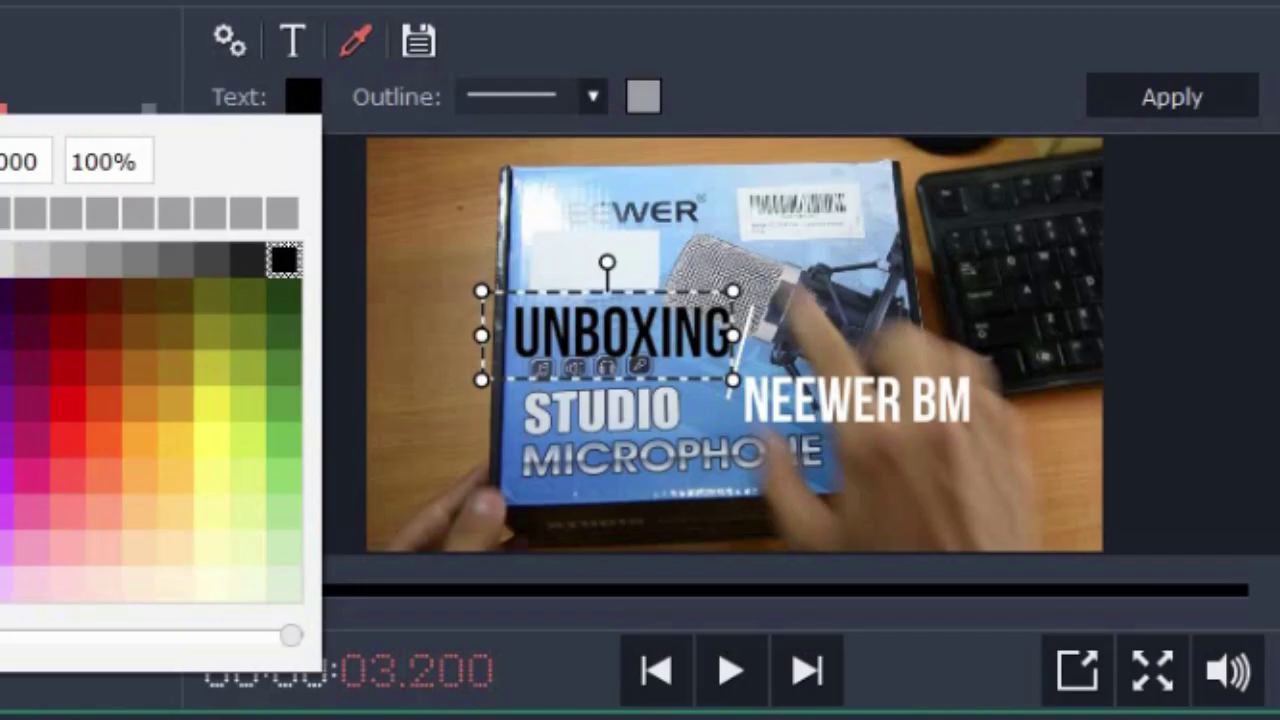
click(29, 256)
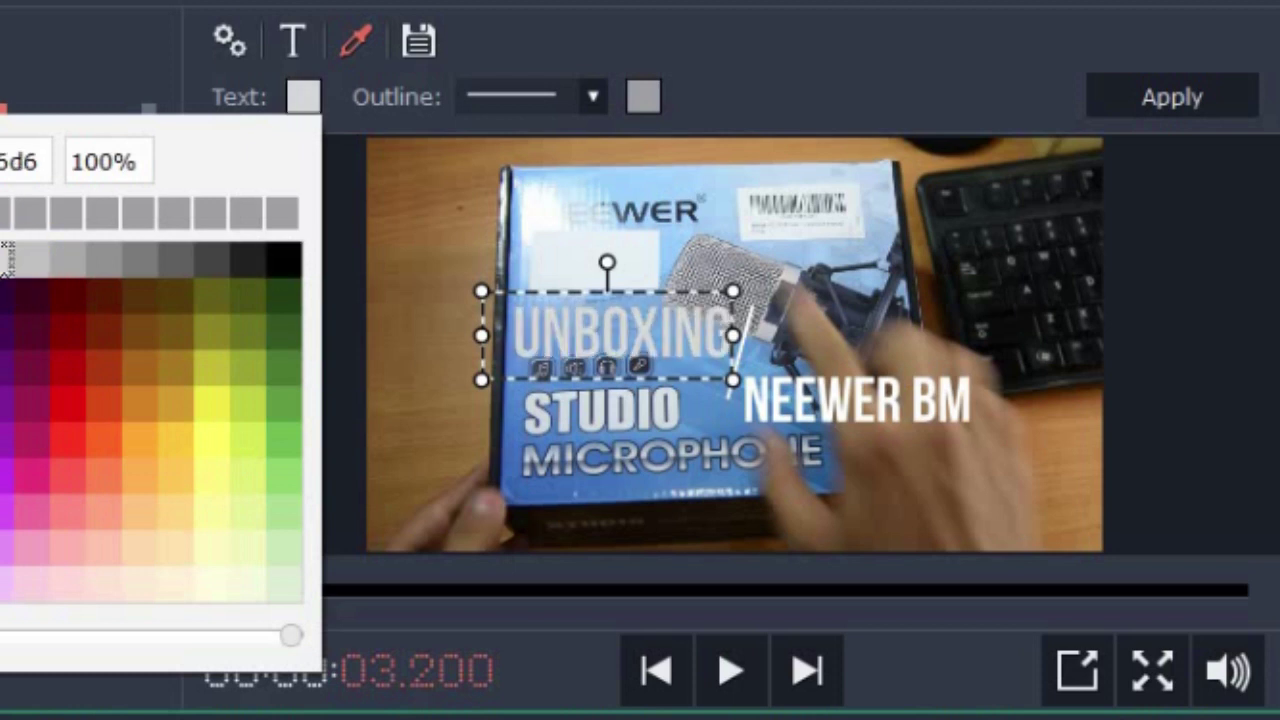
click(3, 296)
click(802, 394)
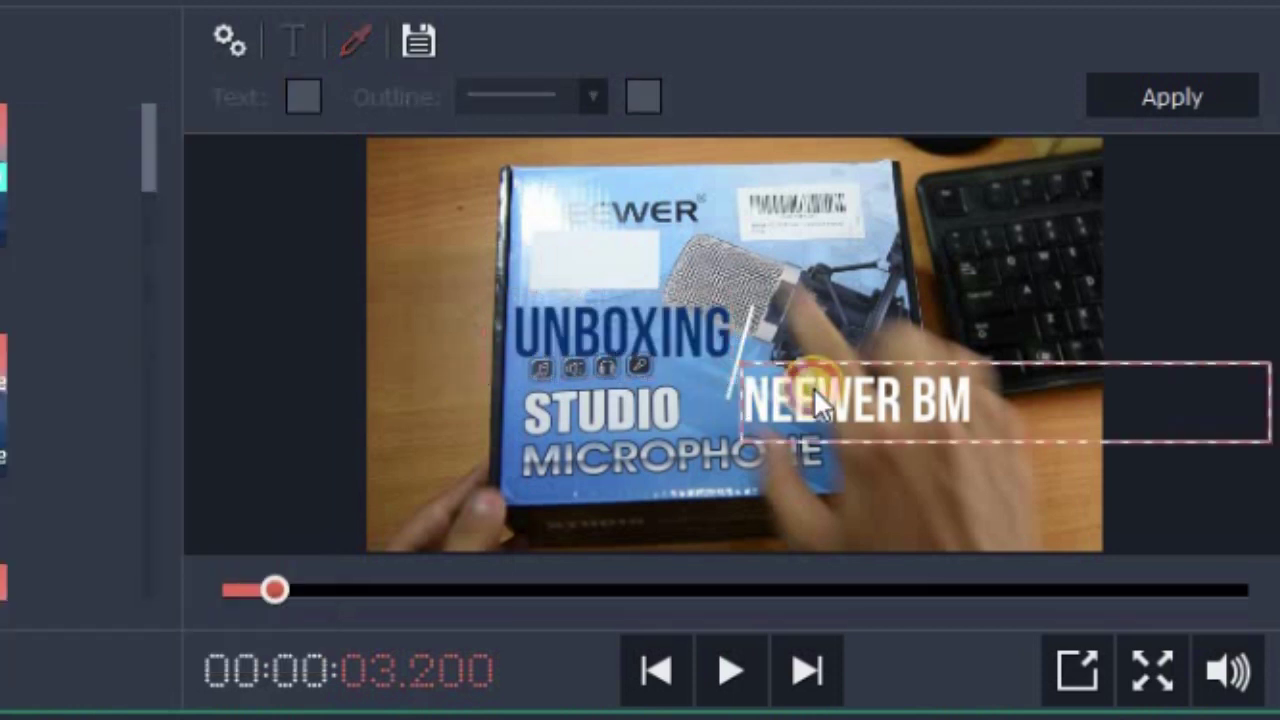
Step: Make the words NEEWER and BM dark blue and check the title near 3.9 s
double_click(813, 387)
click(303, 96)
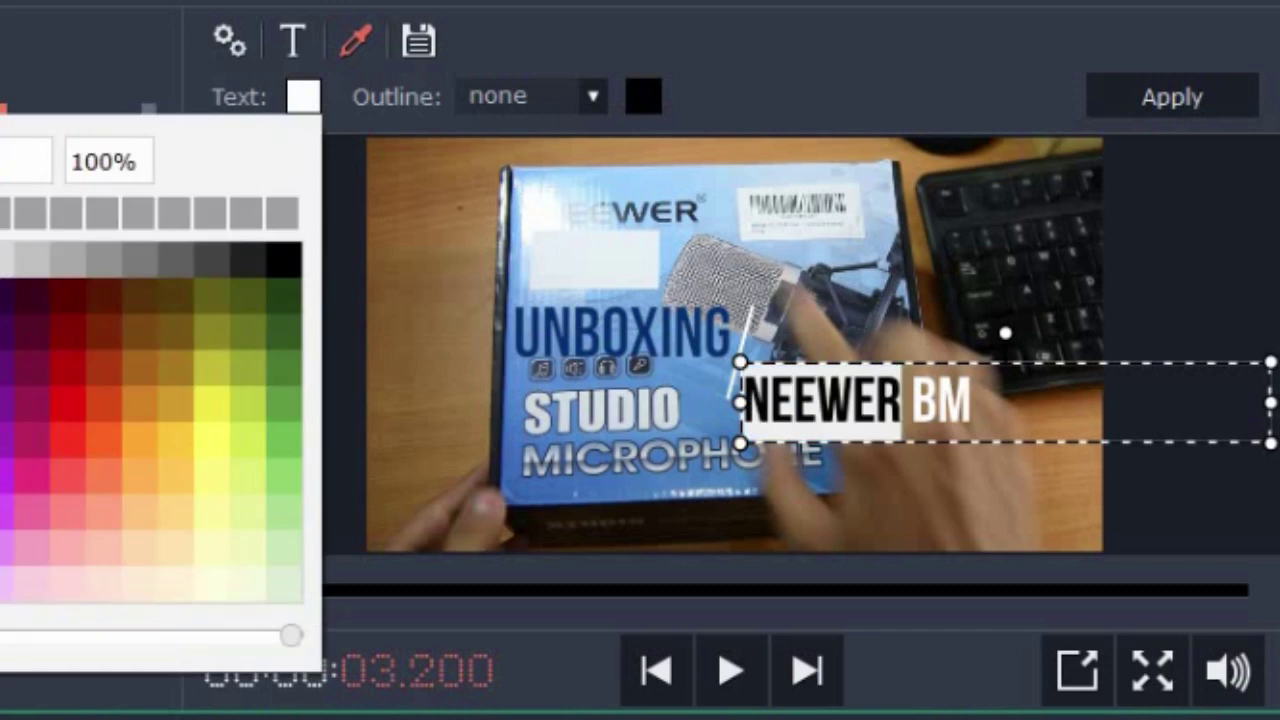
click(363, 358)
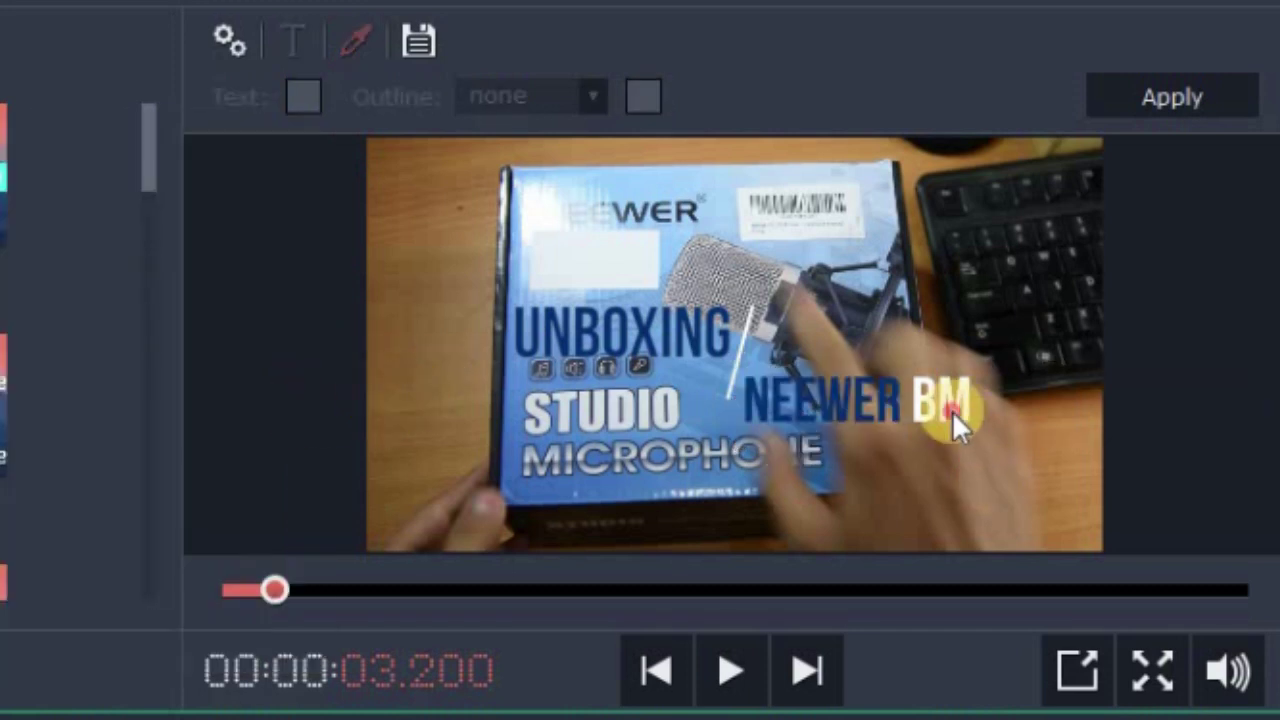
double_click(952, 411)
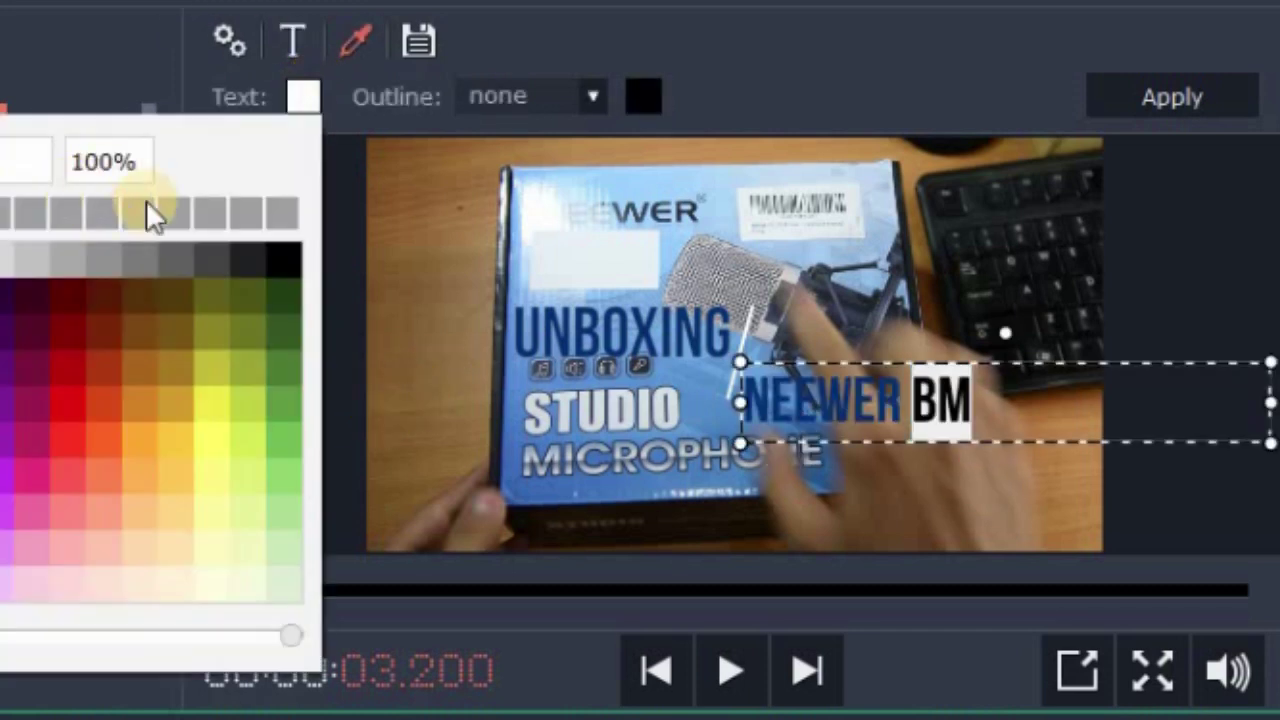
click(371, 335)
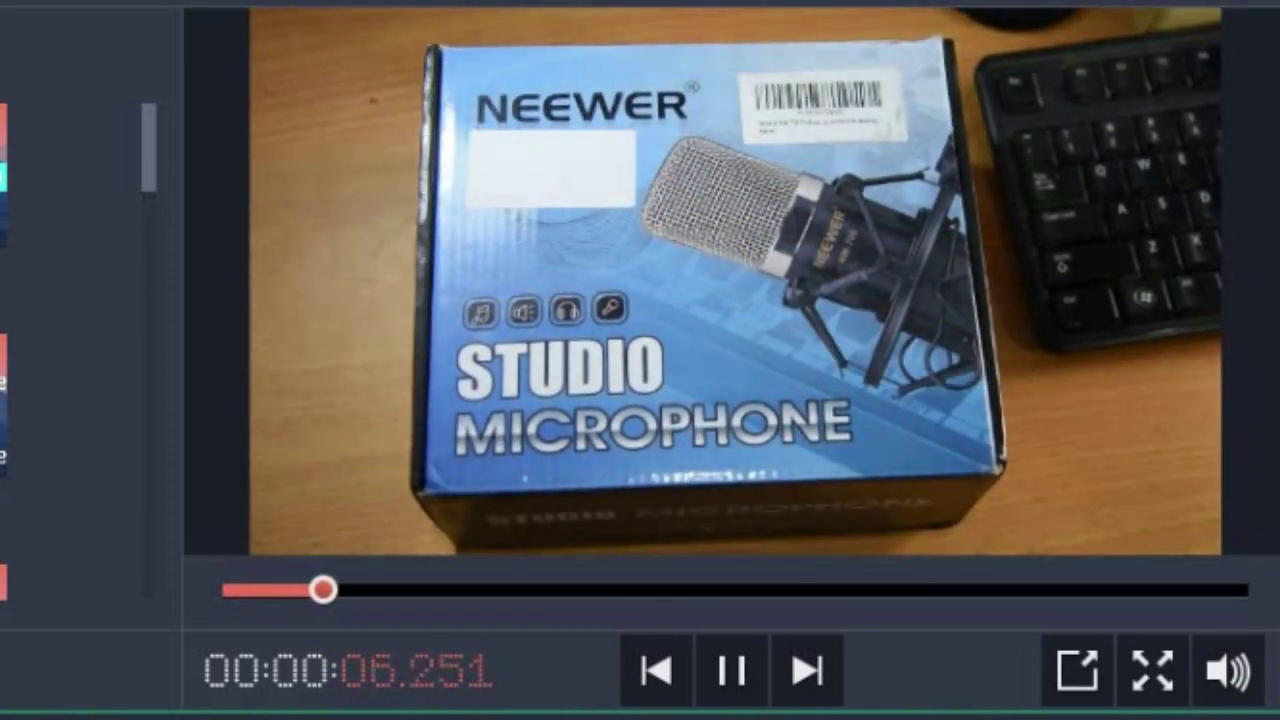
drag(125, 435, 95, 435)
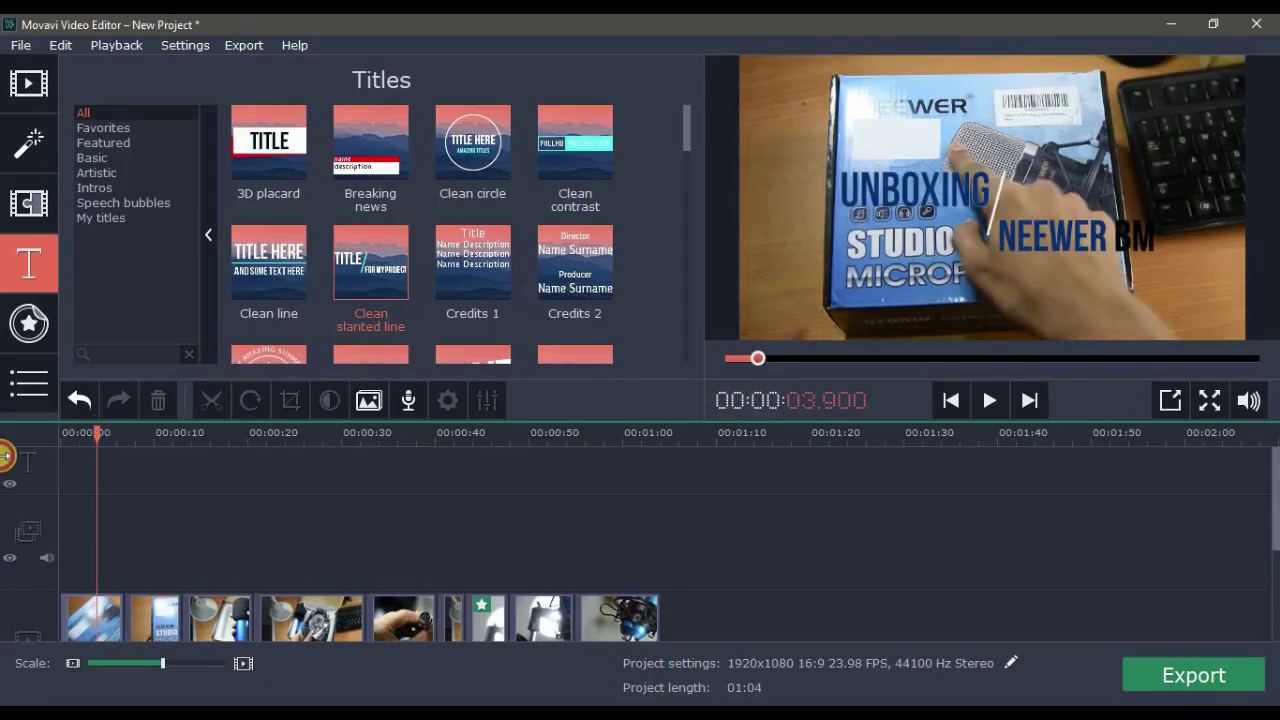
click(29, 325)
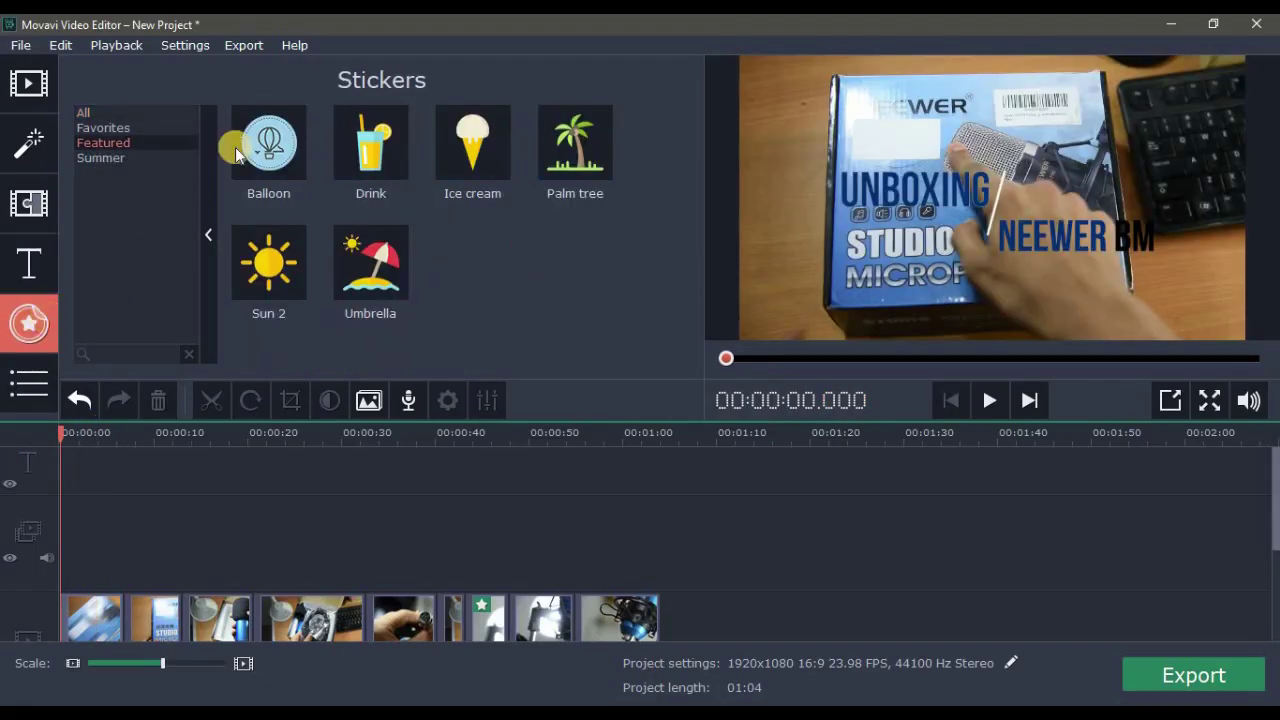
Step: Browse All stickers, preview the Bicycle sticker, and switch to the Callouts collection
click(103, 127)
click(109, 117)
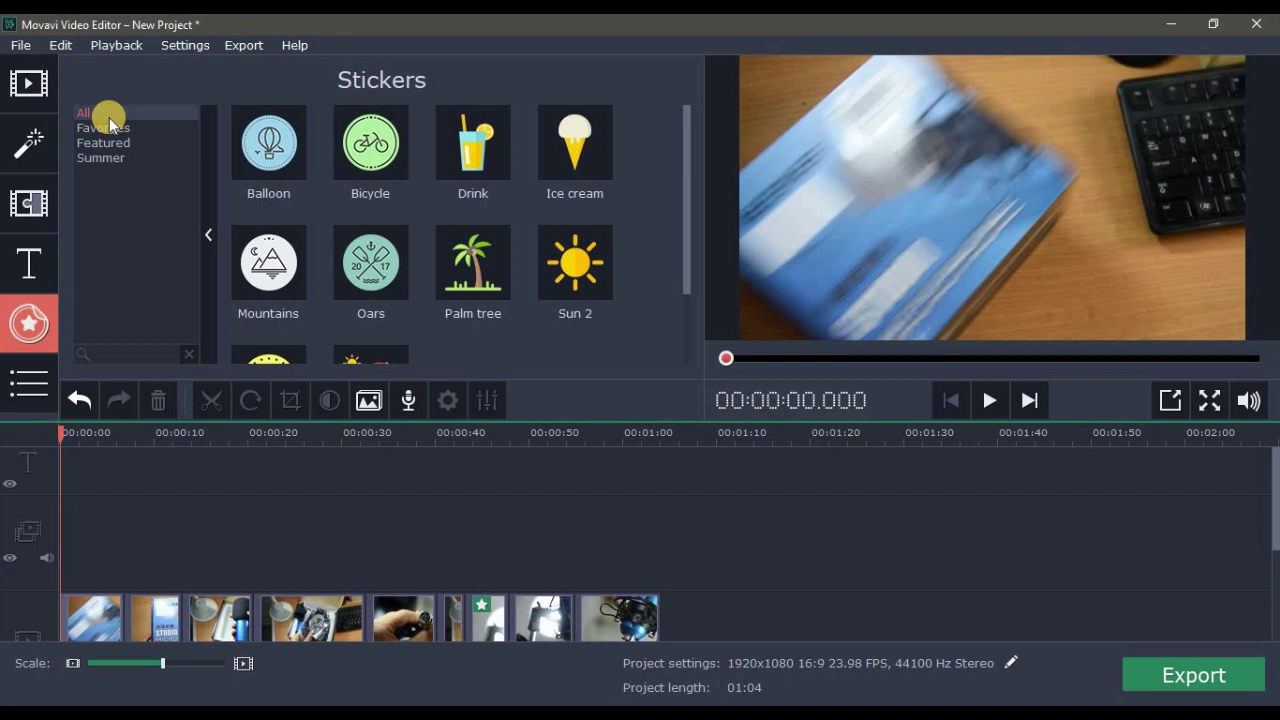
click(382, 190)
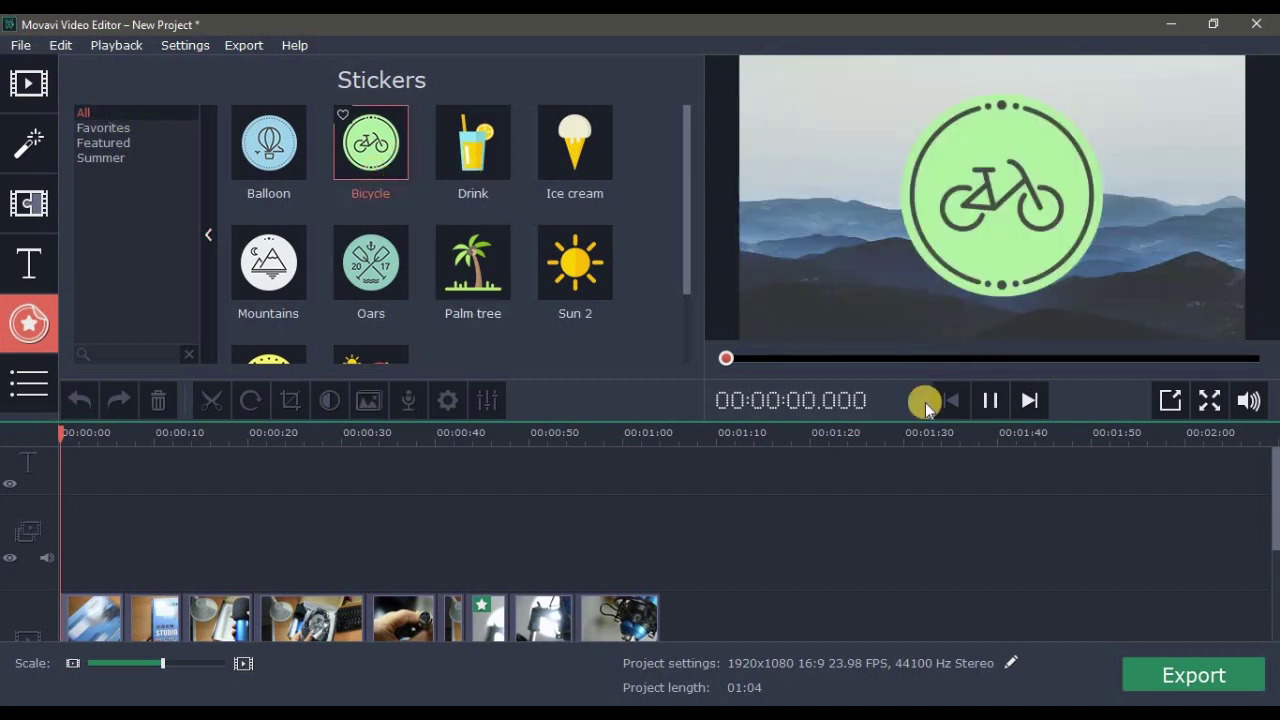
click(18, 384)
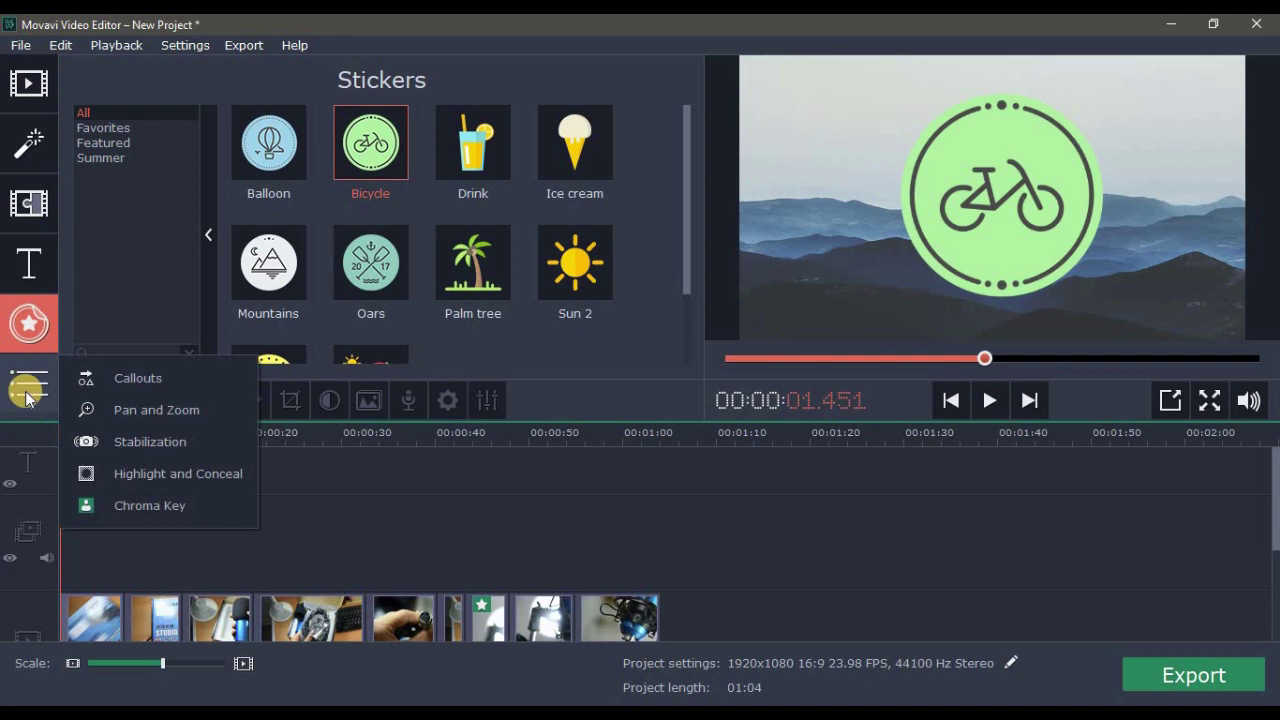
click(130, 380)
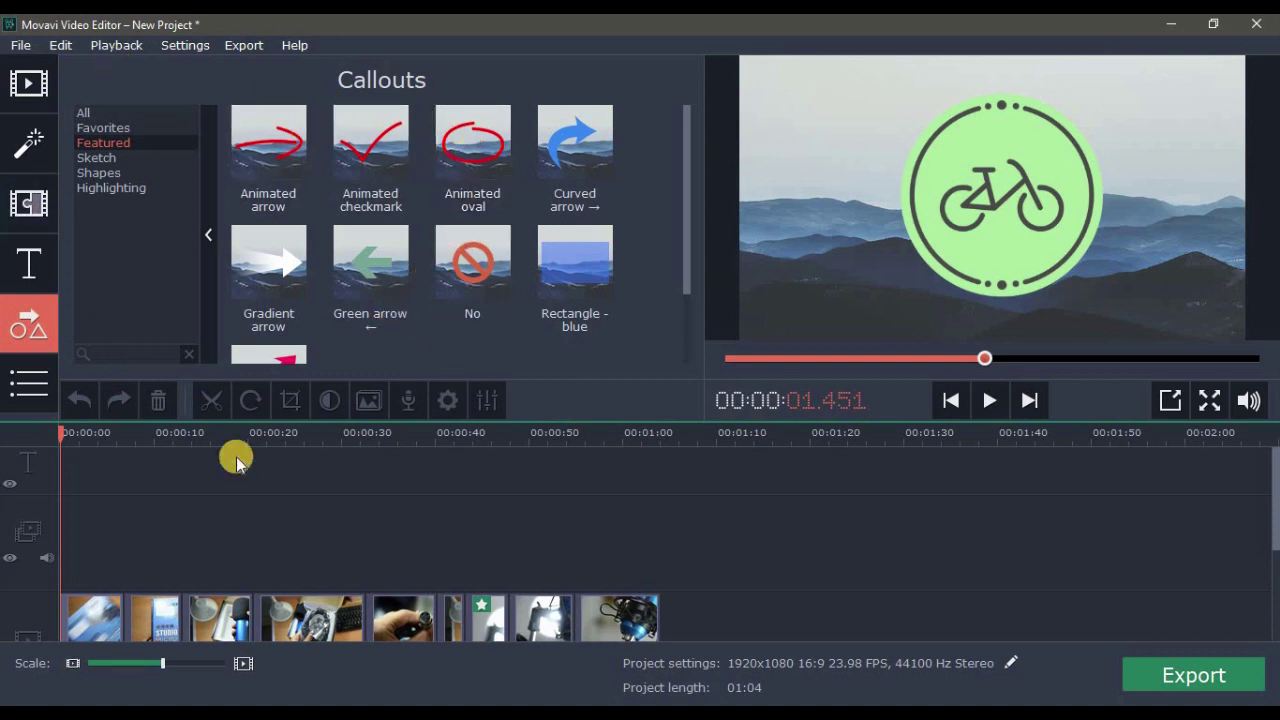
Step: Add an Animated oval callout near 15 s, enlarged and moved to the frame's upper left
click(207, 433)
click(367, 260)
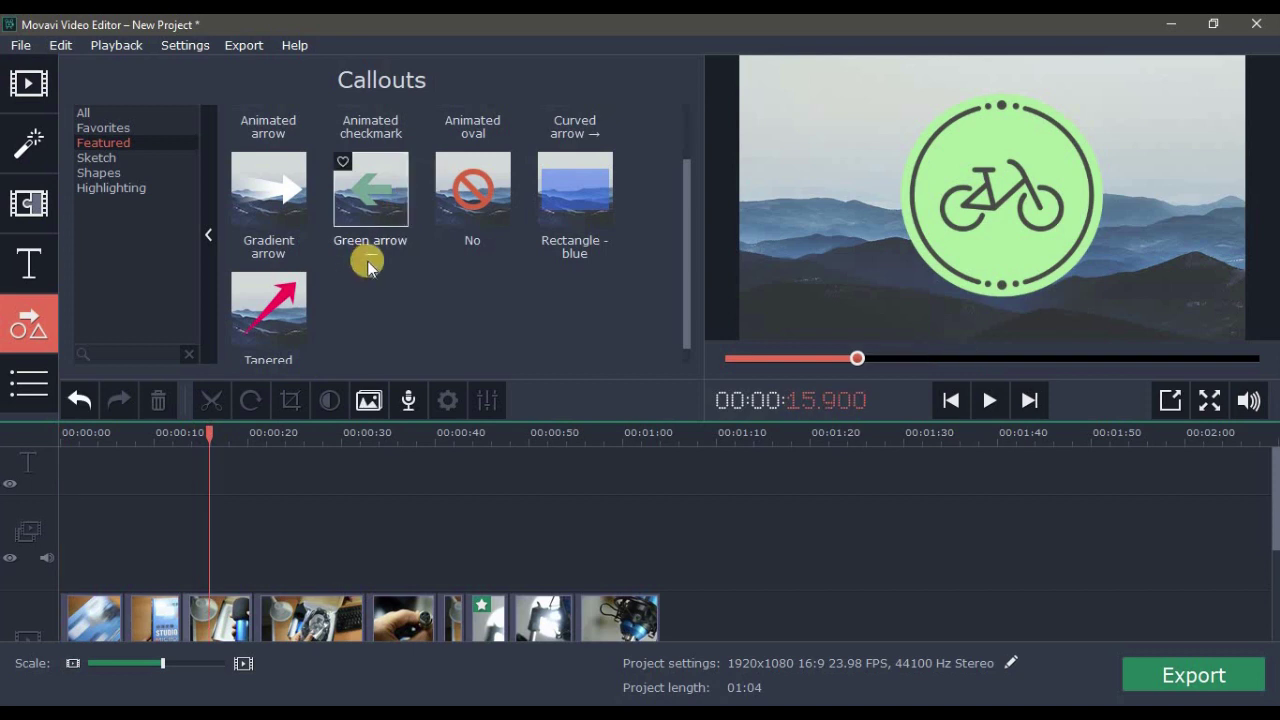
drag(489, 161, 200, 515)
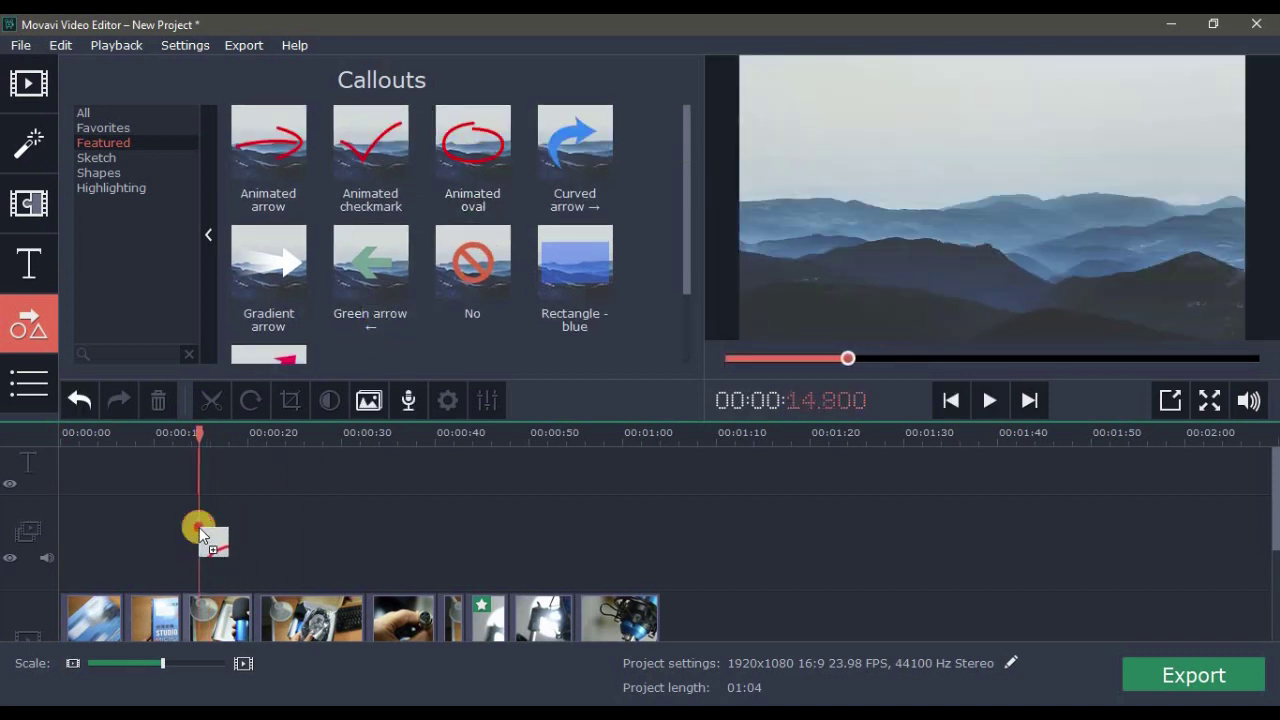
drag(200, 515, 205, 530)
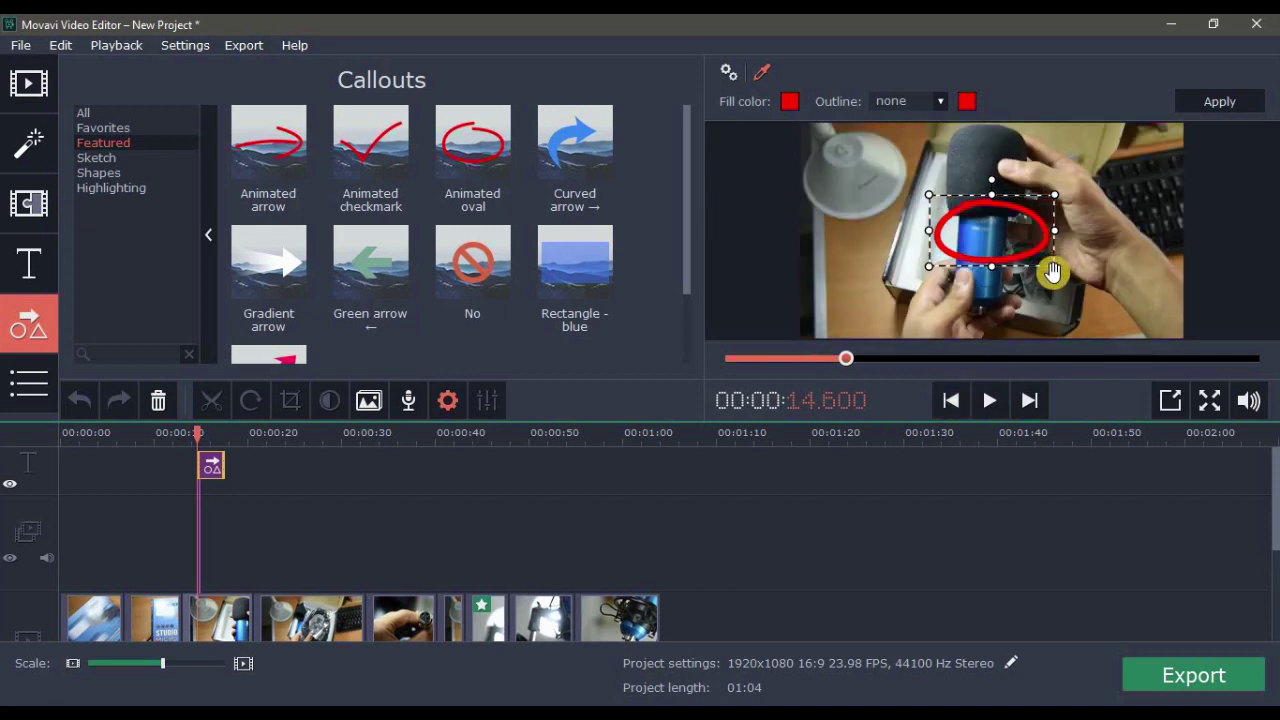
drag(1055, 266, 1146, 328)
mouse_move(1126, 276)
mouse_down()
mouse_move(932, 215)
mouse_move(948, 230)
mouse_up()
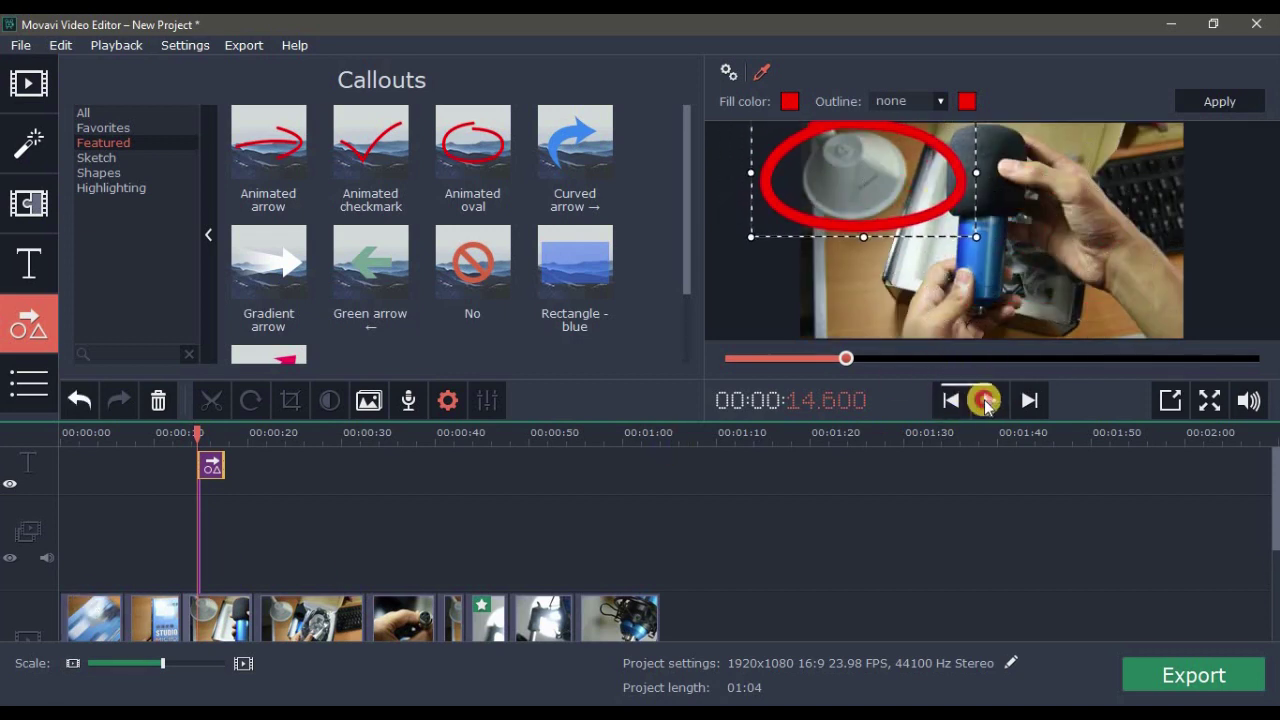
Step: Play back the red oval callout, then delete it from the timeline
key(space)
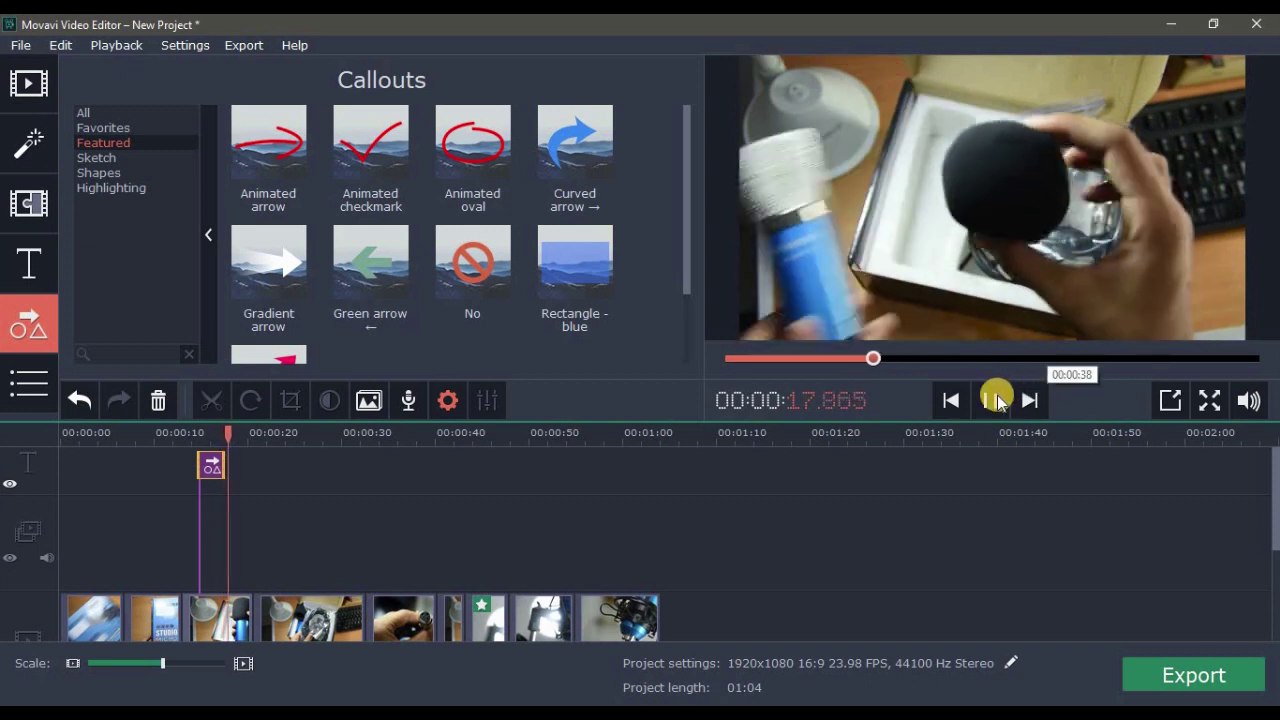
key(space)
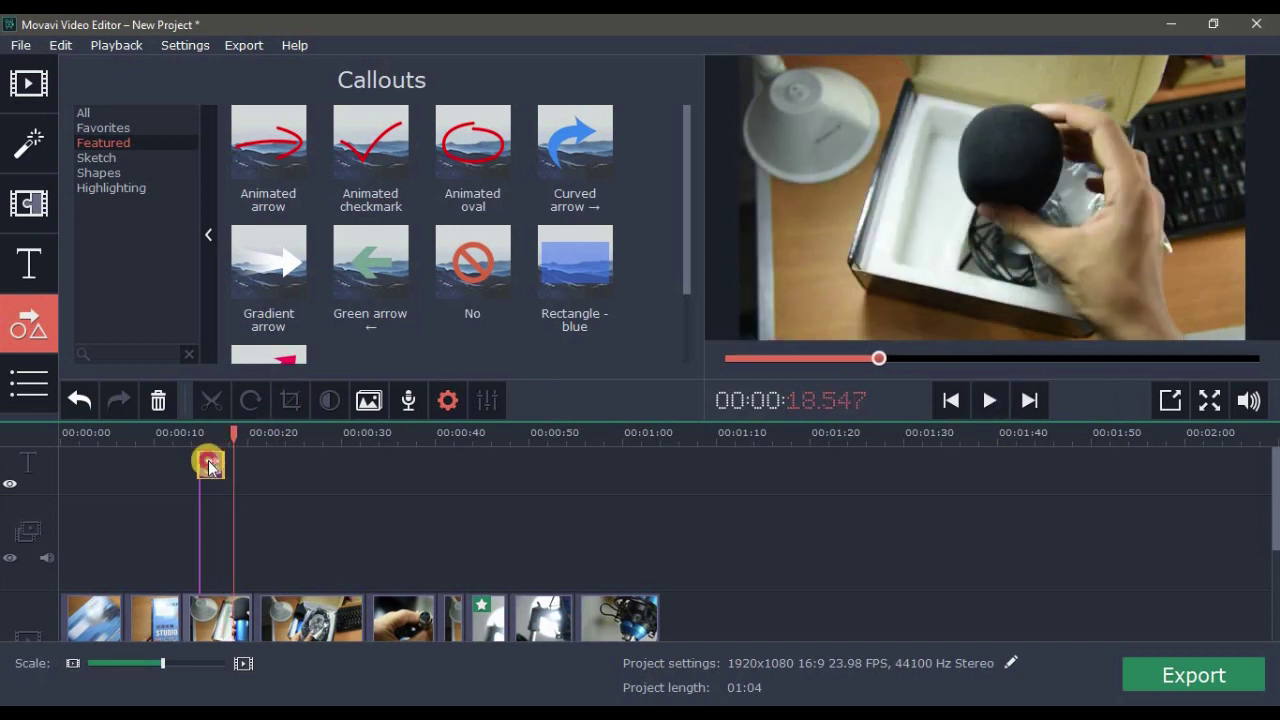
click(210, 466)
key(Delete)
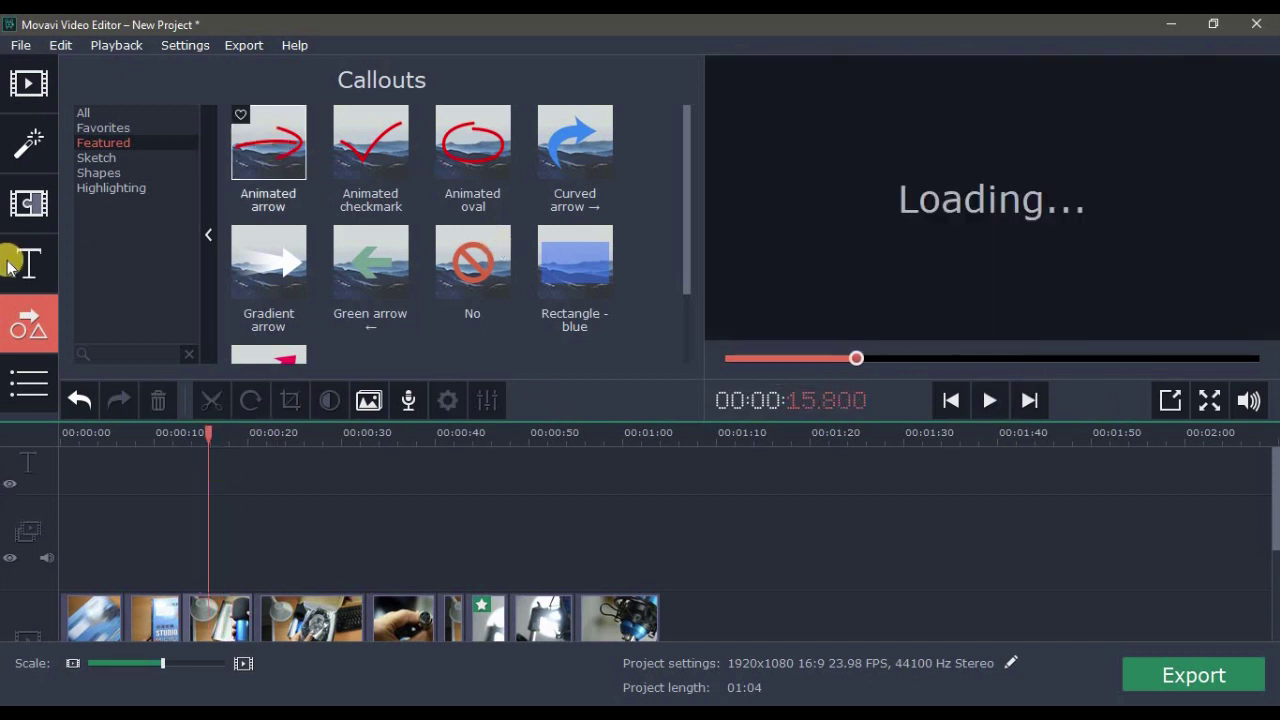
Step: Open the Pan and Zoom tool from More tools for the third timeline clip
click(28, 382)
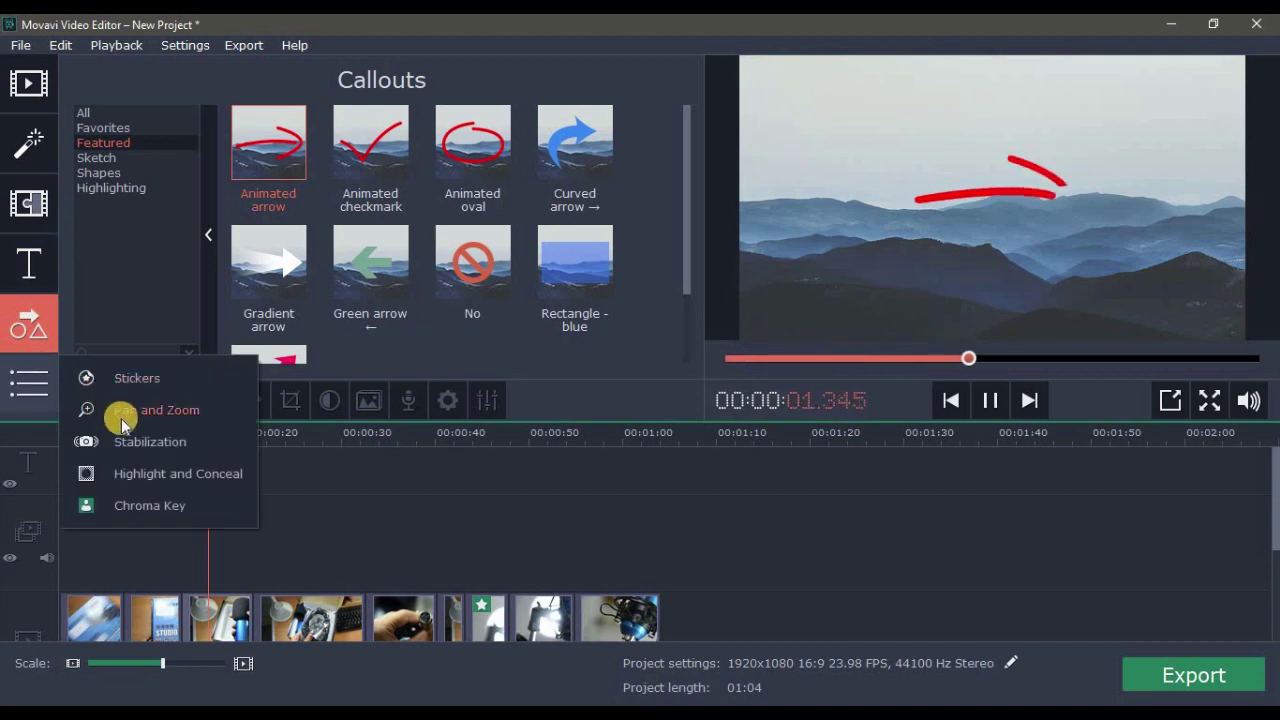
click(150, 417)
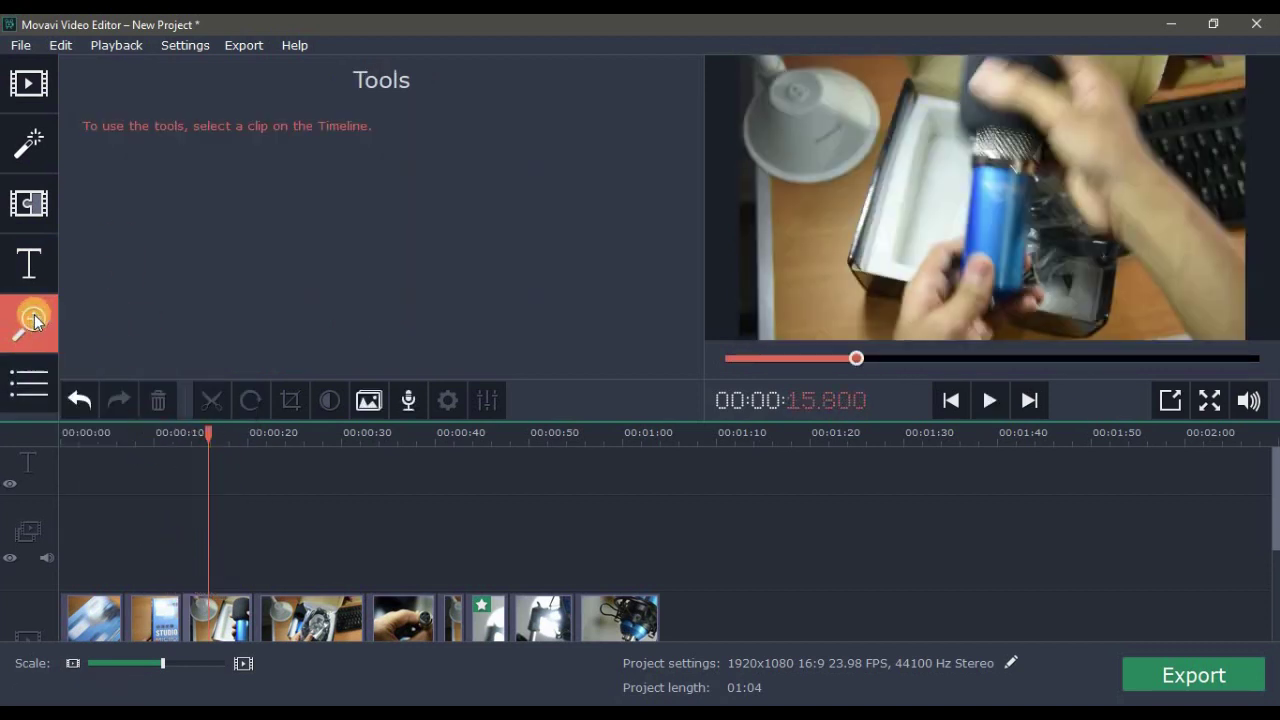
click(210, 620)
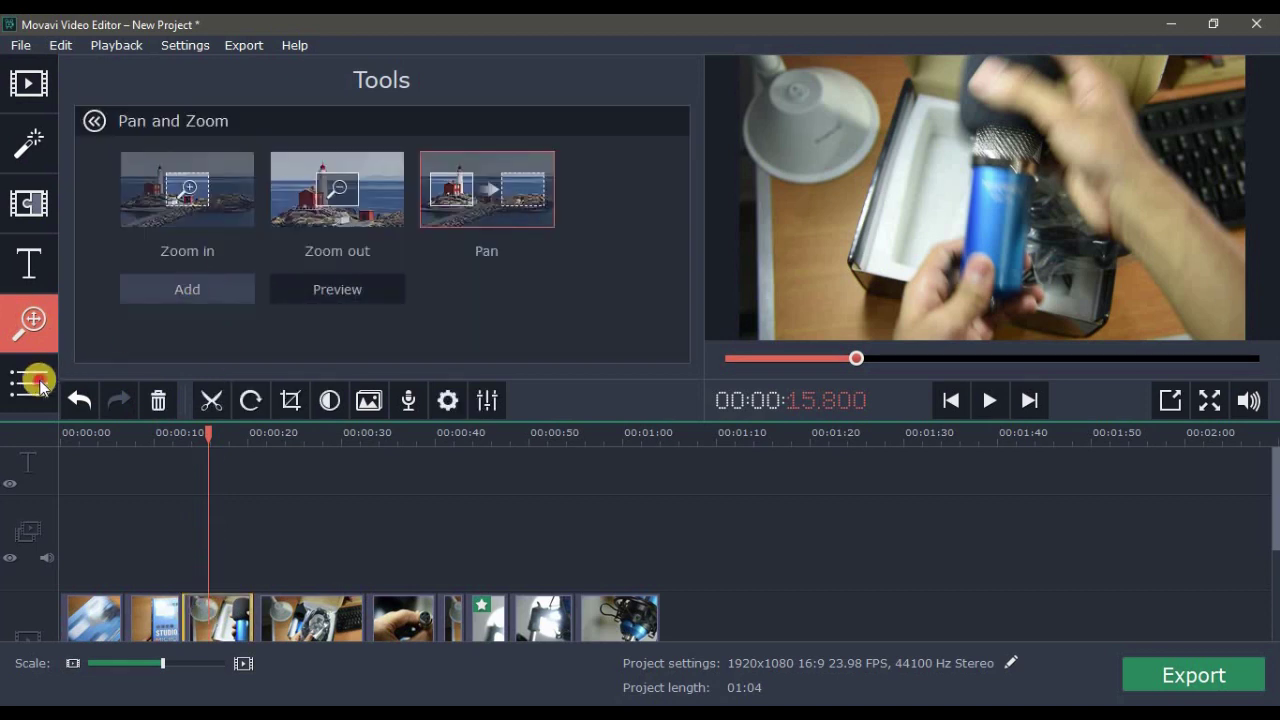
click(28, 381)
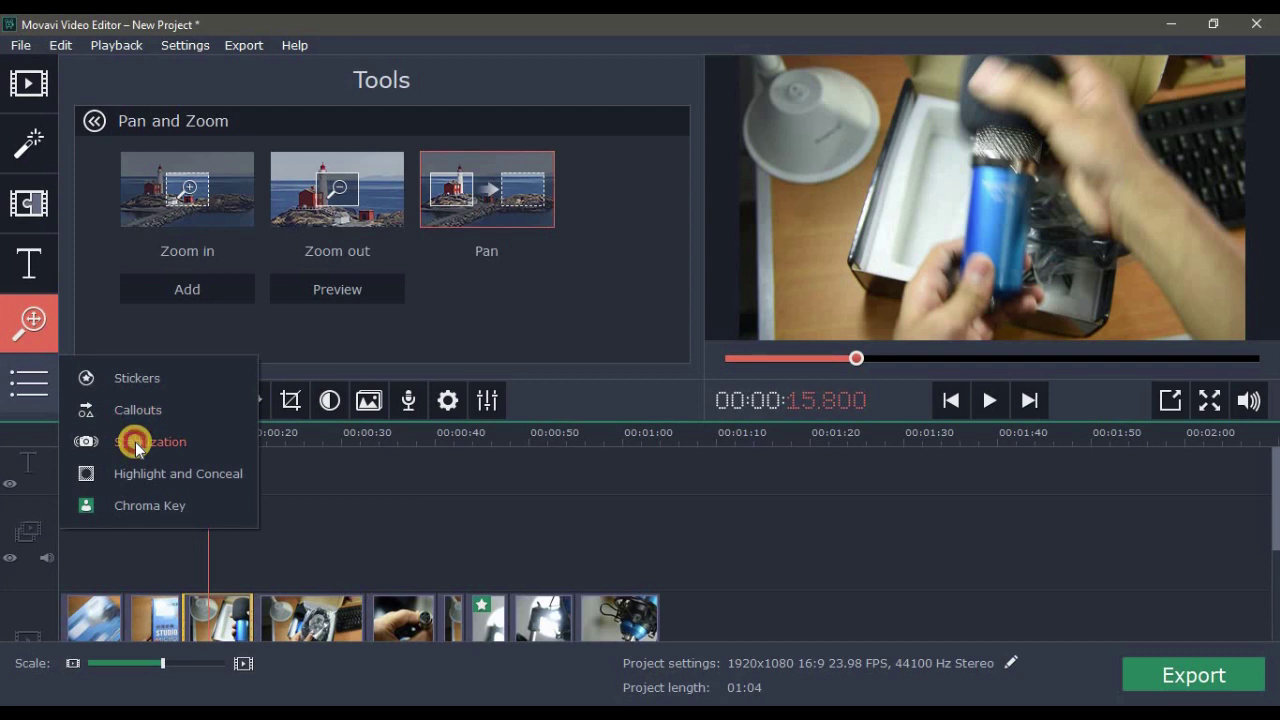
Step: Open Stabilization for the last clip and preview its original footage
click(136, 442)
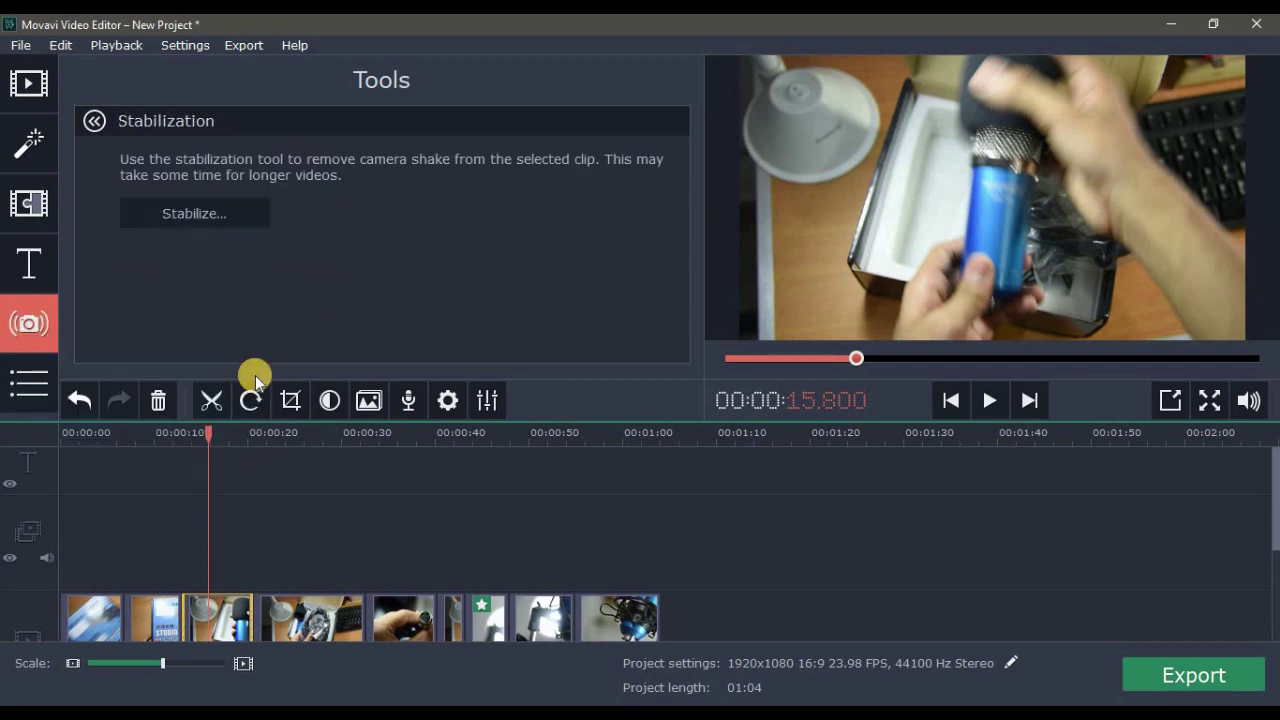
click(652, 625)
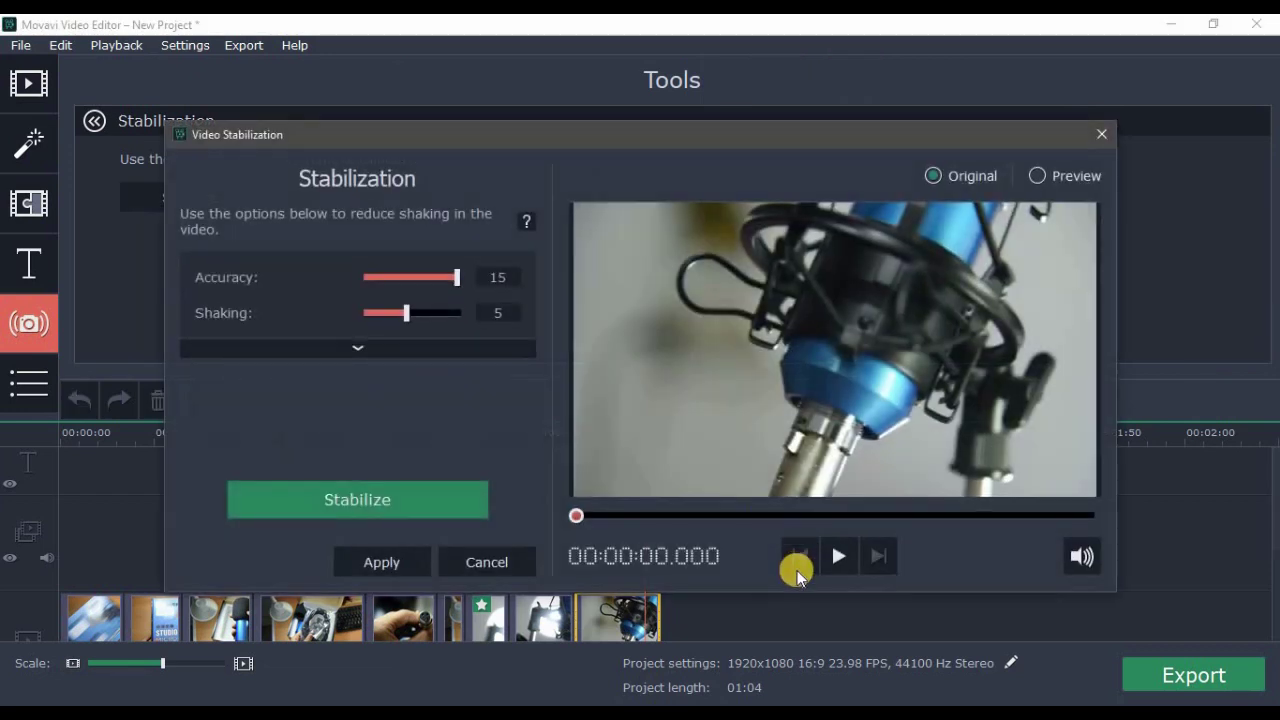
click(836, 556)
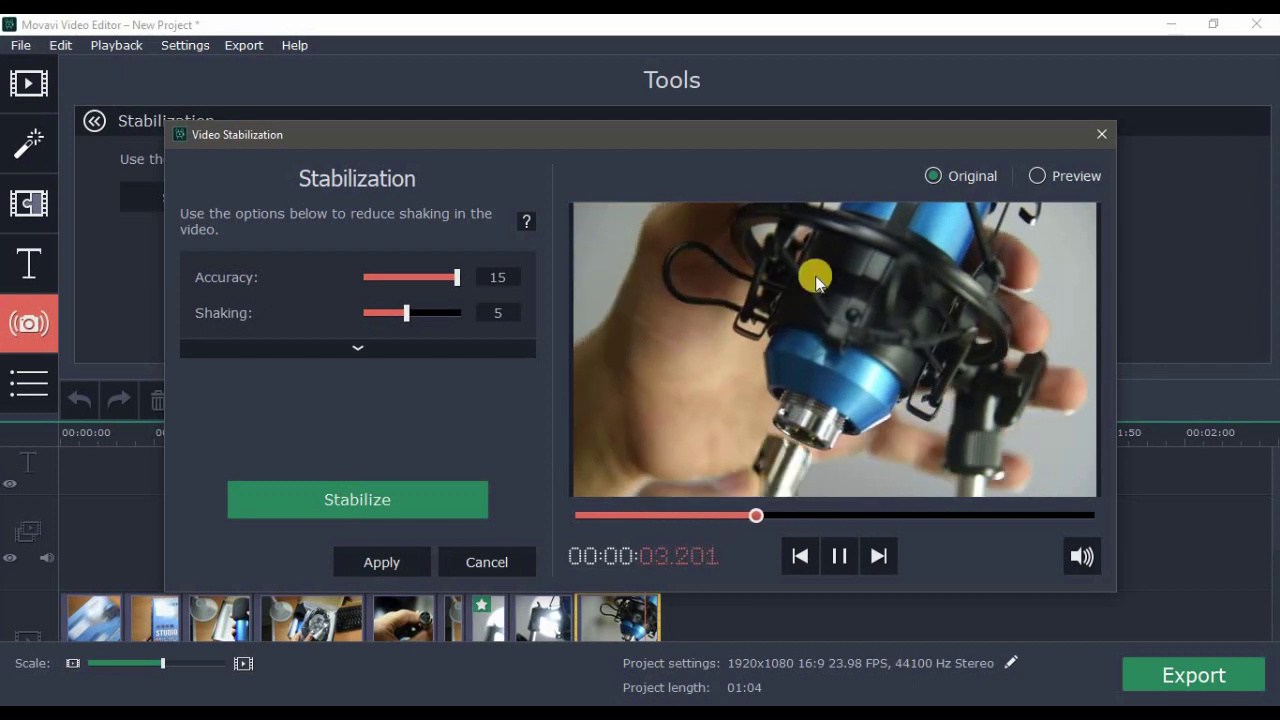
Step: Stabilize at accuracy 15, shaking 5, preview the result, then cancel without applying
click(363, 495)
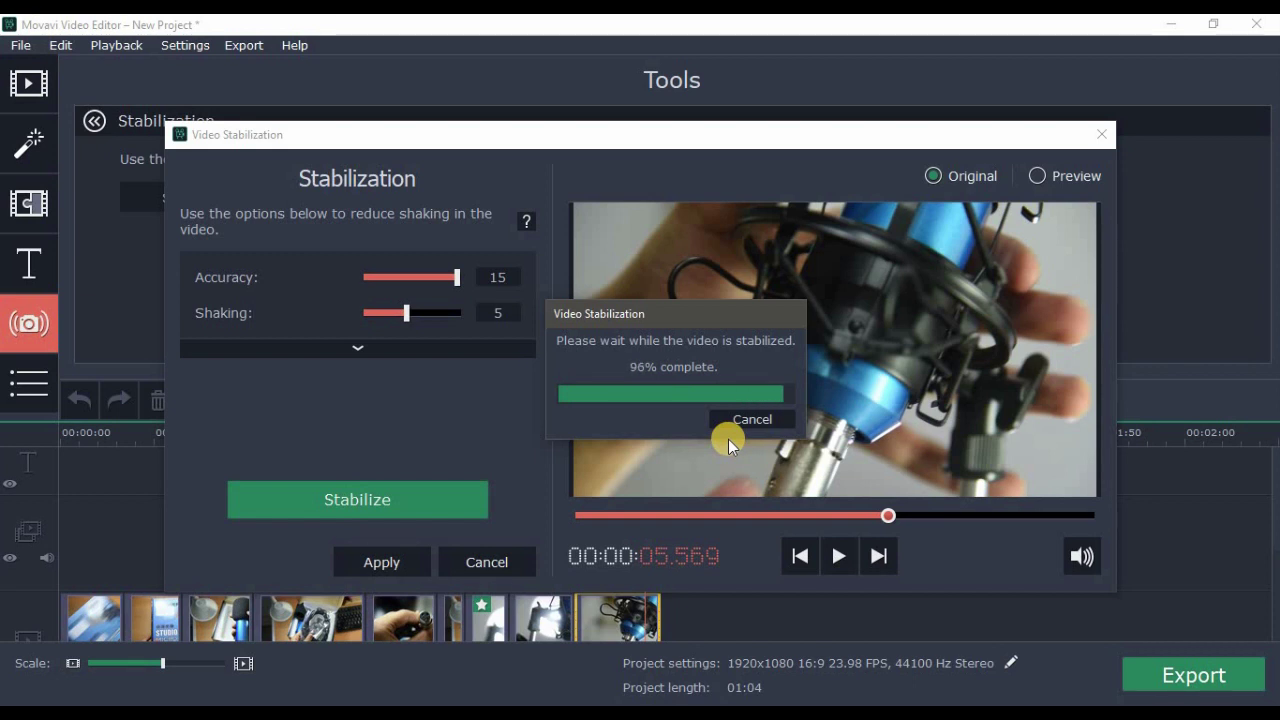
click(843, 557)
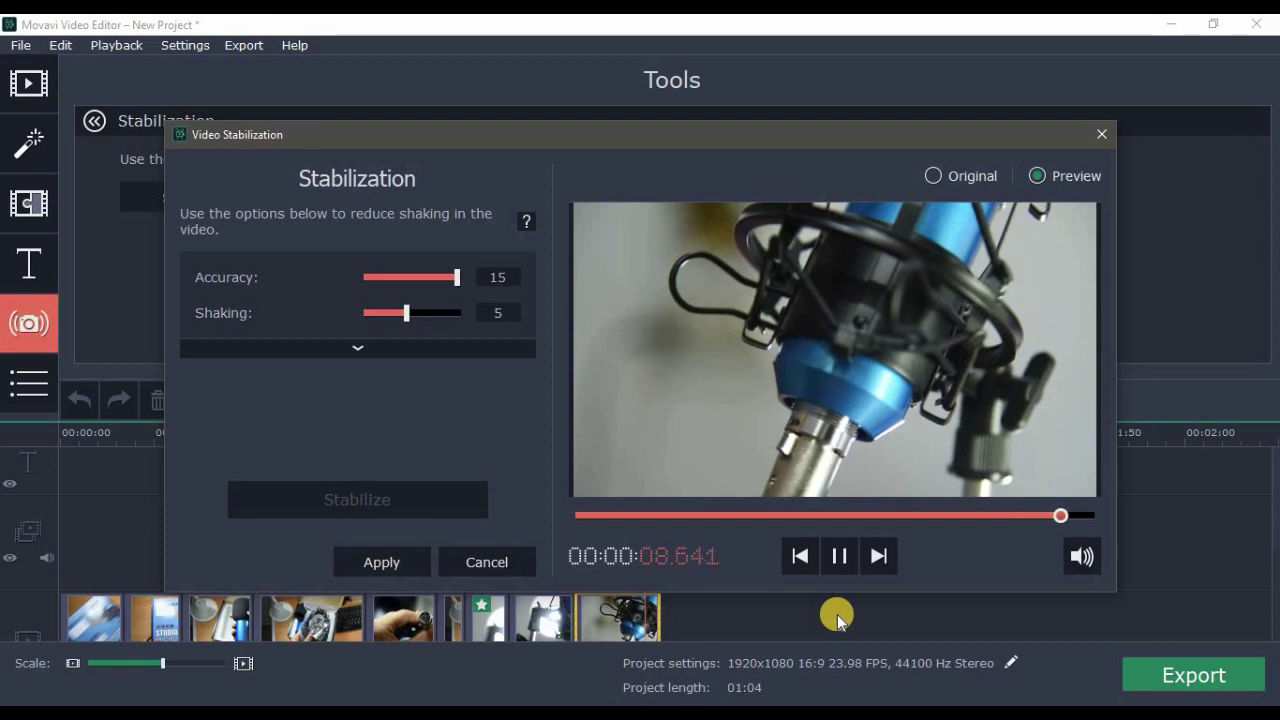
click(846, 558)
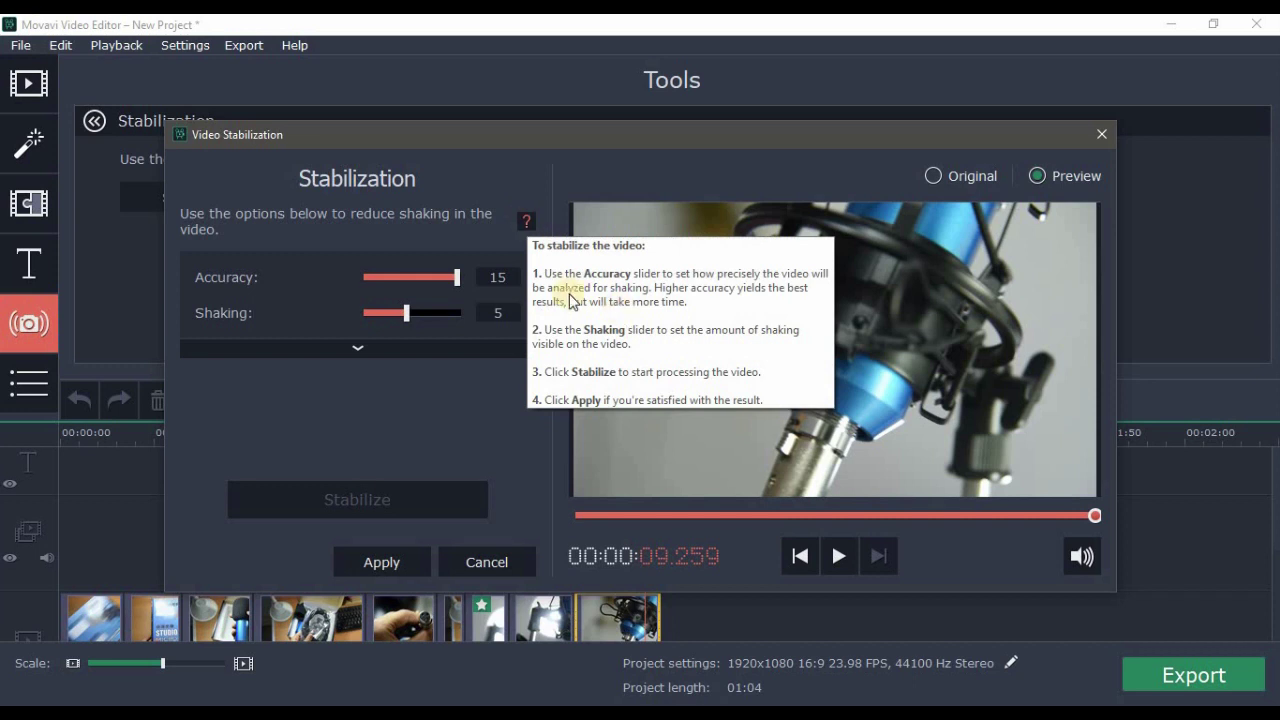
click(529, 219)
click(530, 220)
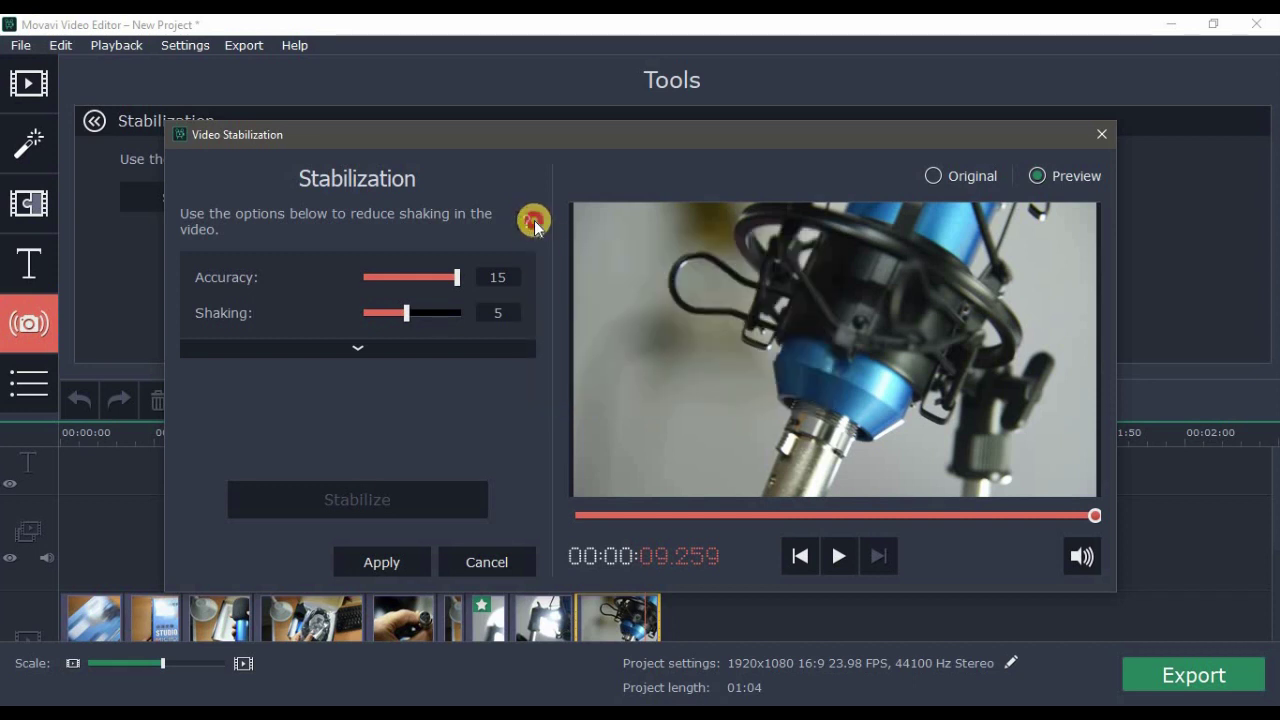
click(498, 558)
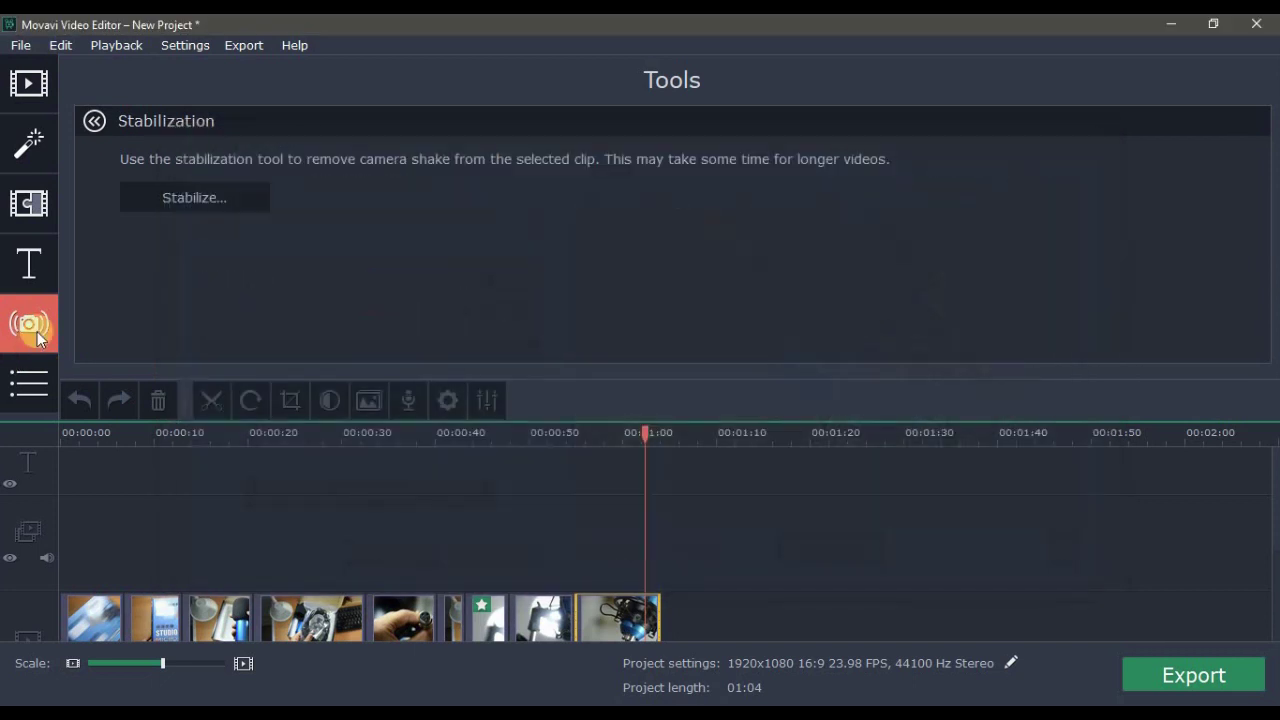
click(32, 362)
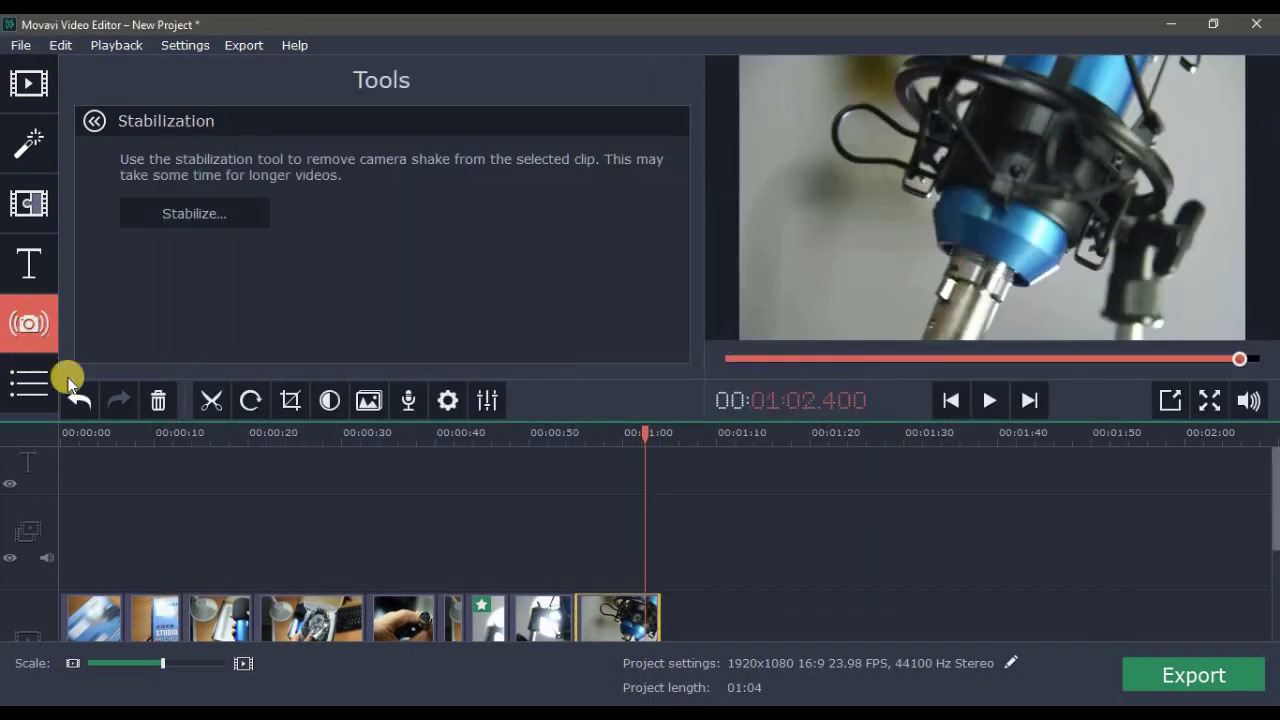
Step: Place a pixelated Conceal mask over the microphone and turn on its outline
click(30, 377)
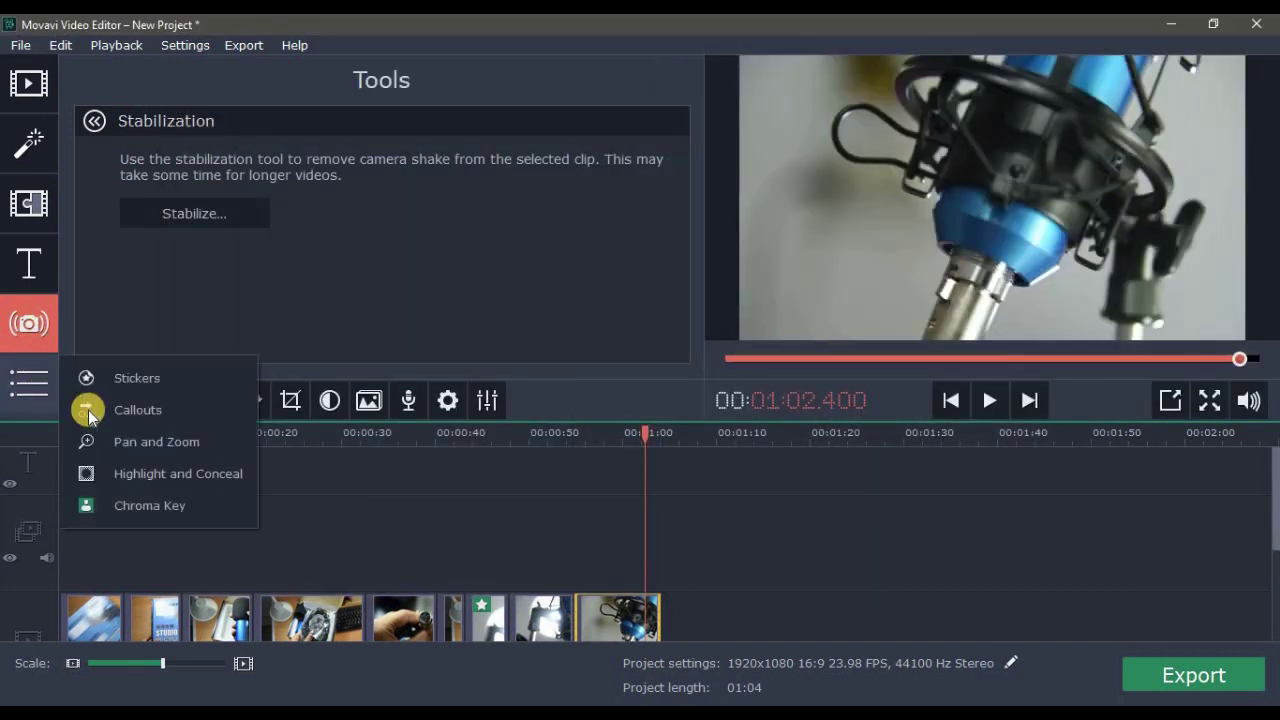
click(174, 481)
click(147, 148)
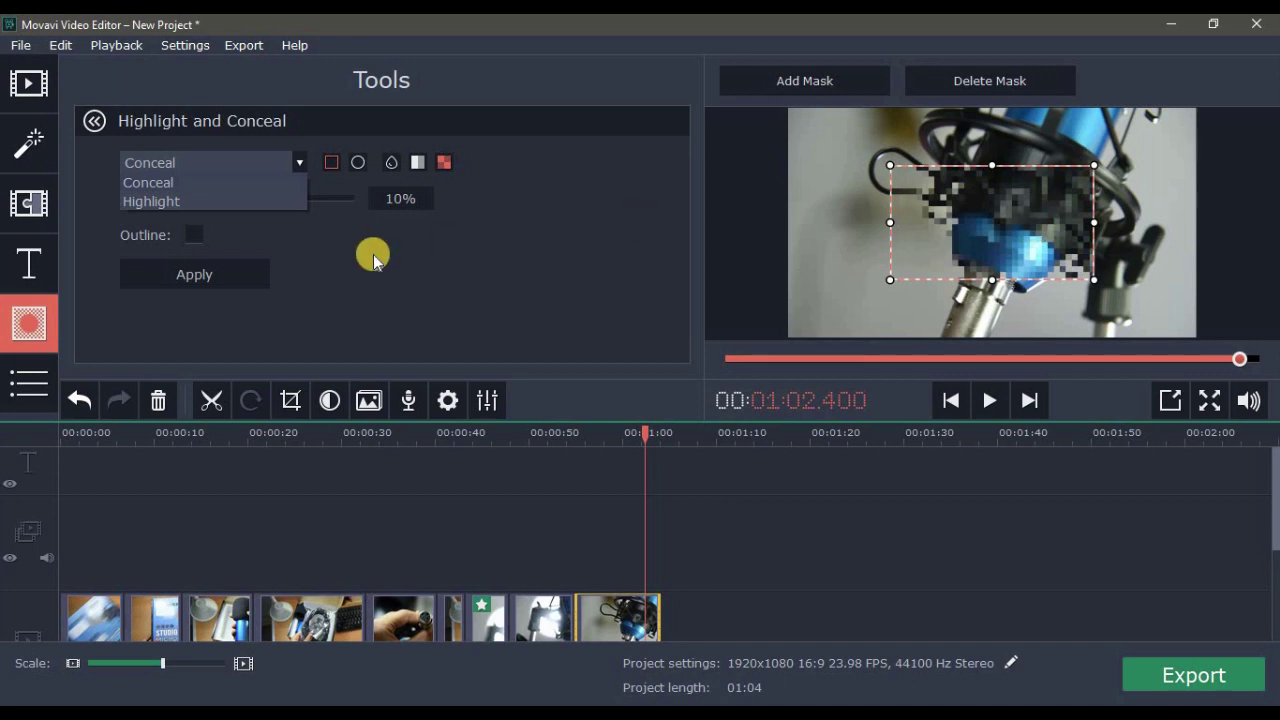
click(250, 186)
drag(1055, 245, 993, 193)
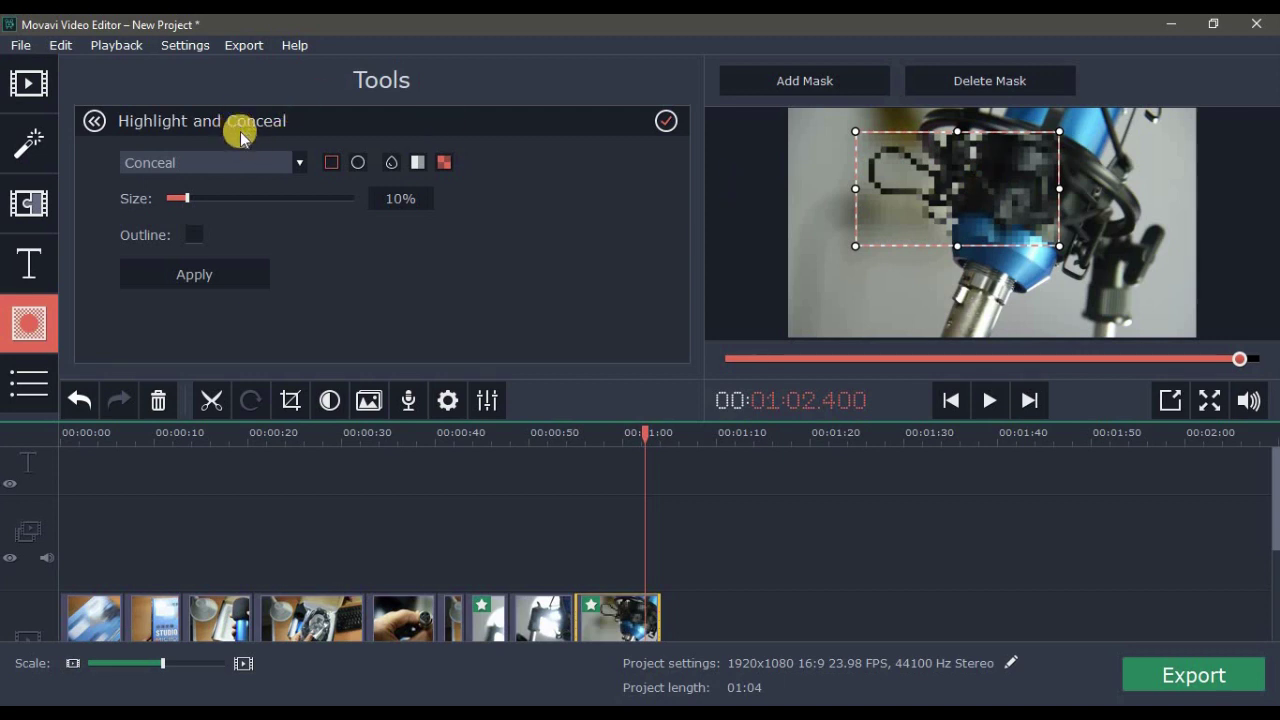
click(193, 240)
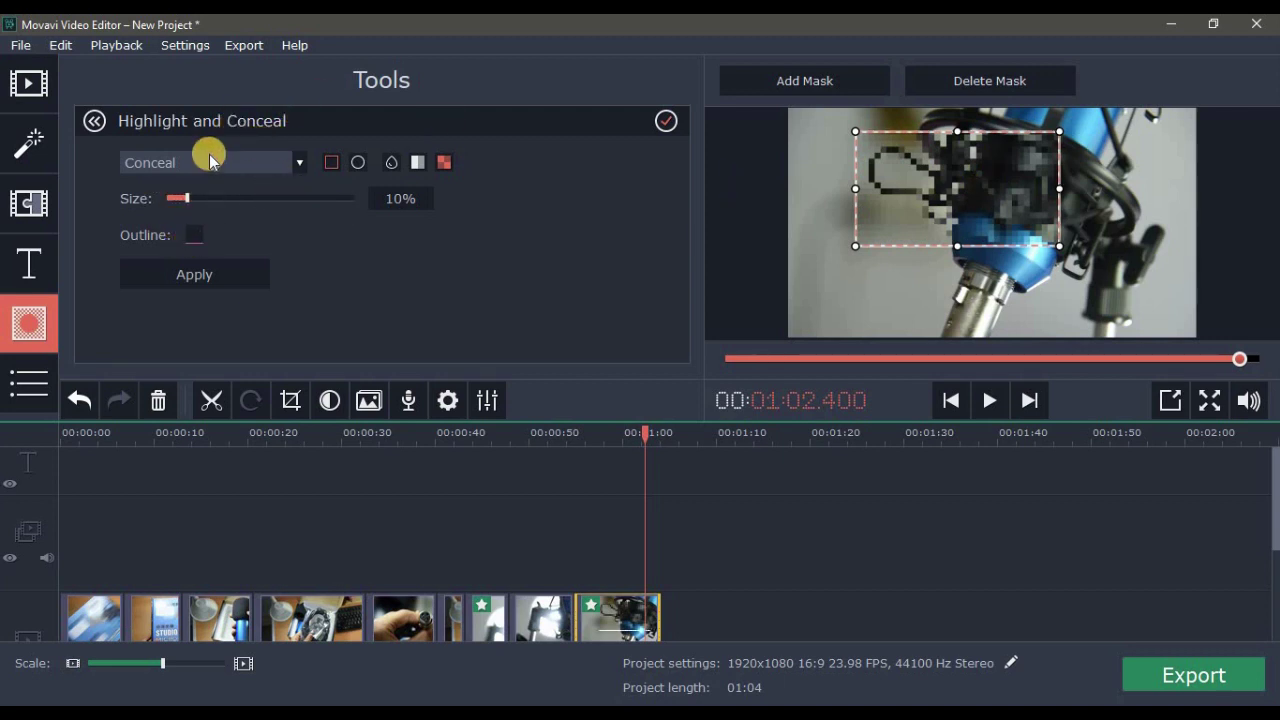
Step: Try the Highlight mode and reposition the area, then return to Conceal and apply
click(210, 160)
click(180, 200)
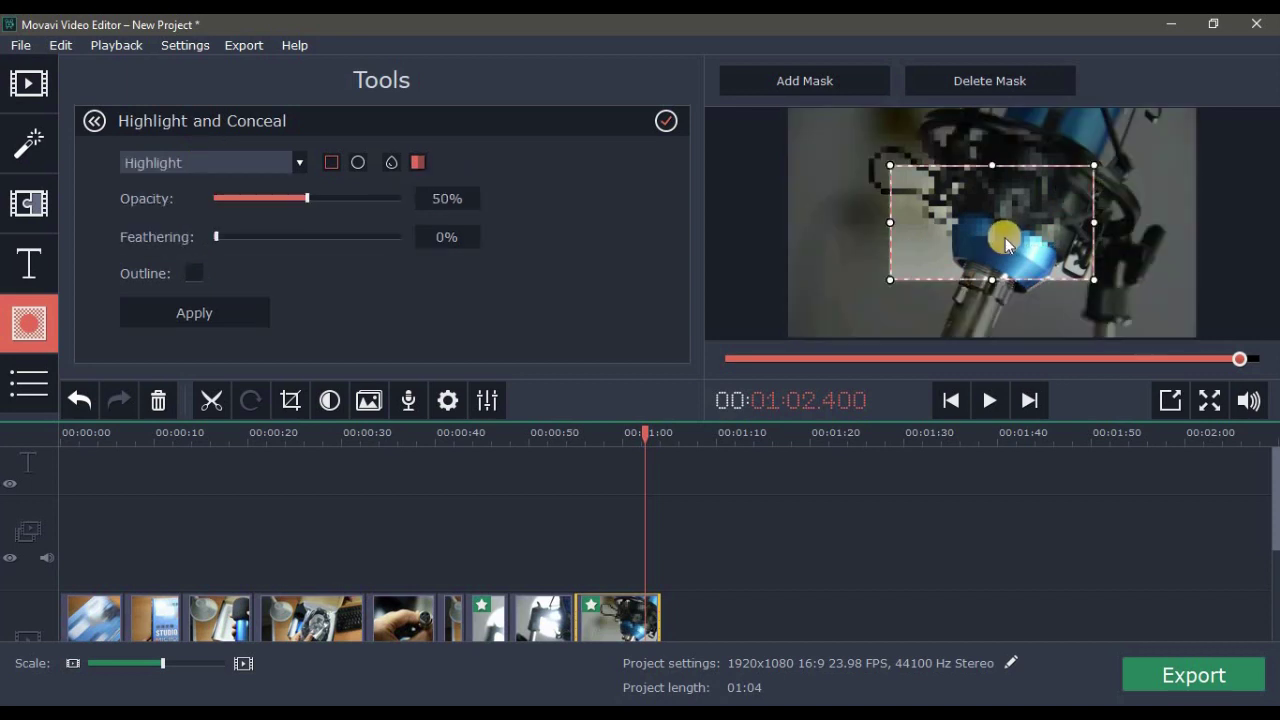
drag(995, 233, 1027, 265)
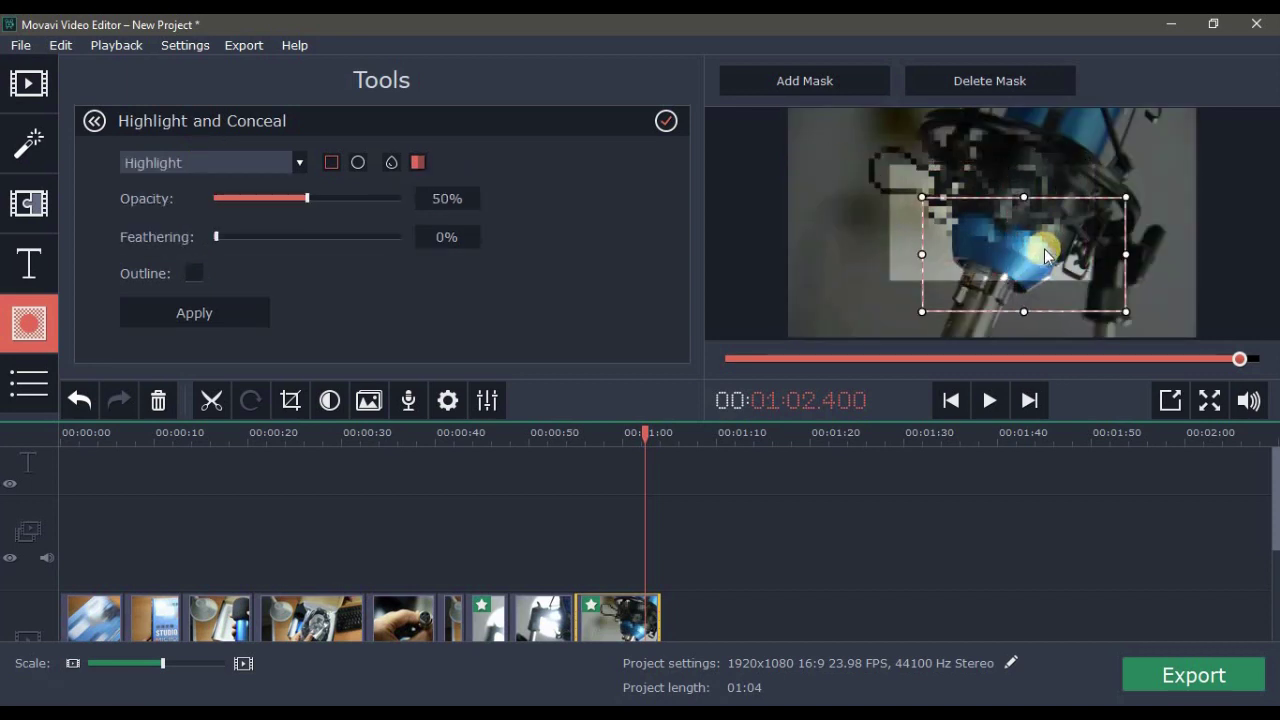
drag(1058, 176, 1031, 127)
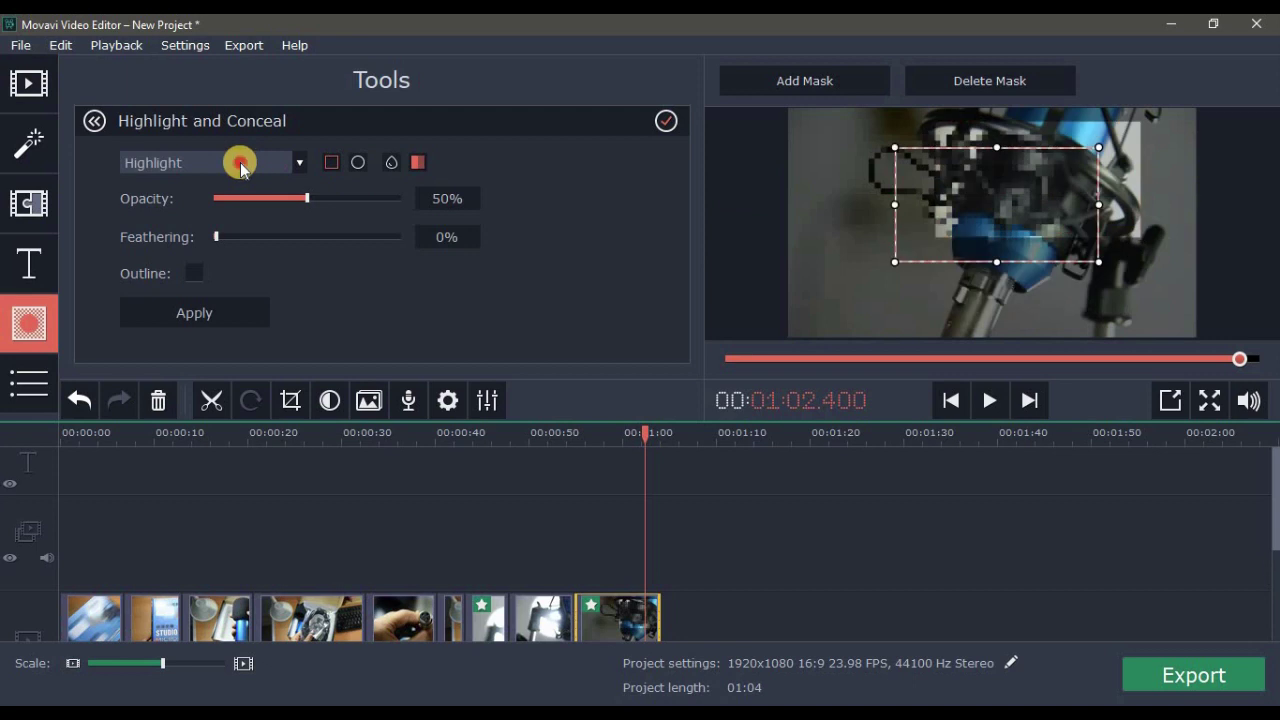
click(185, 168)
click(190, 180)
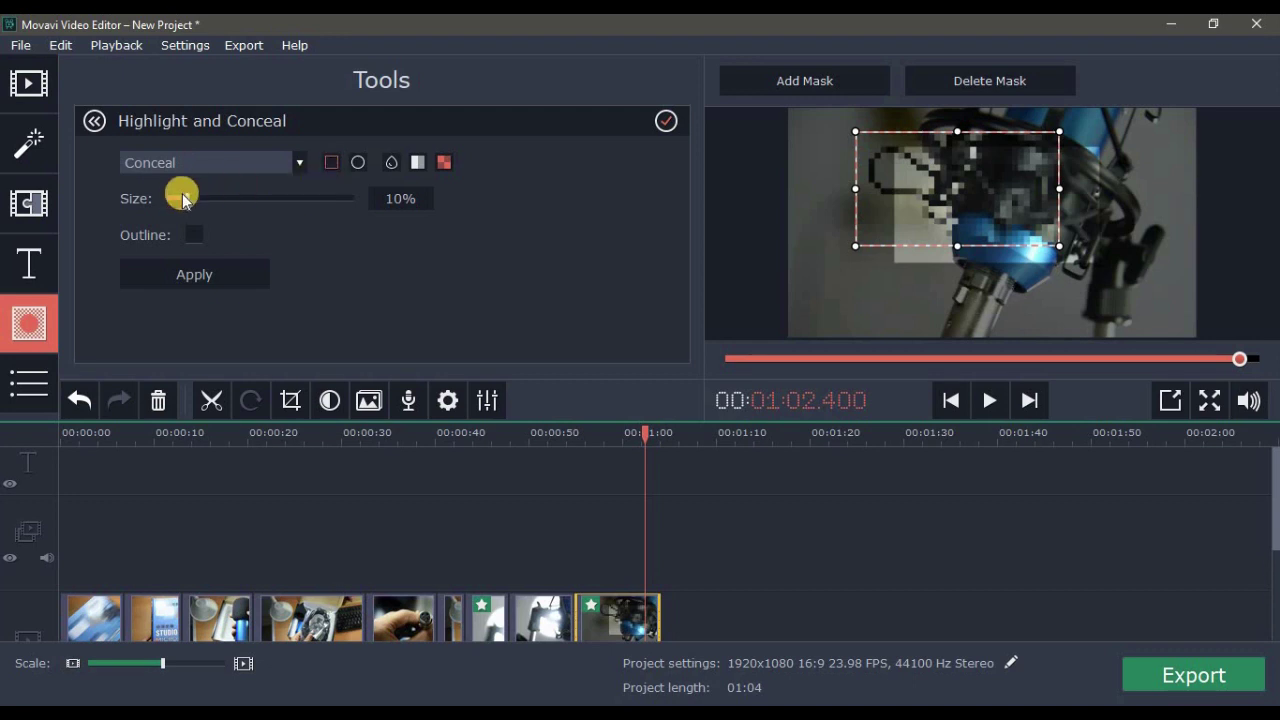
click(192, 272)
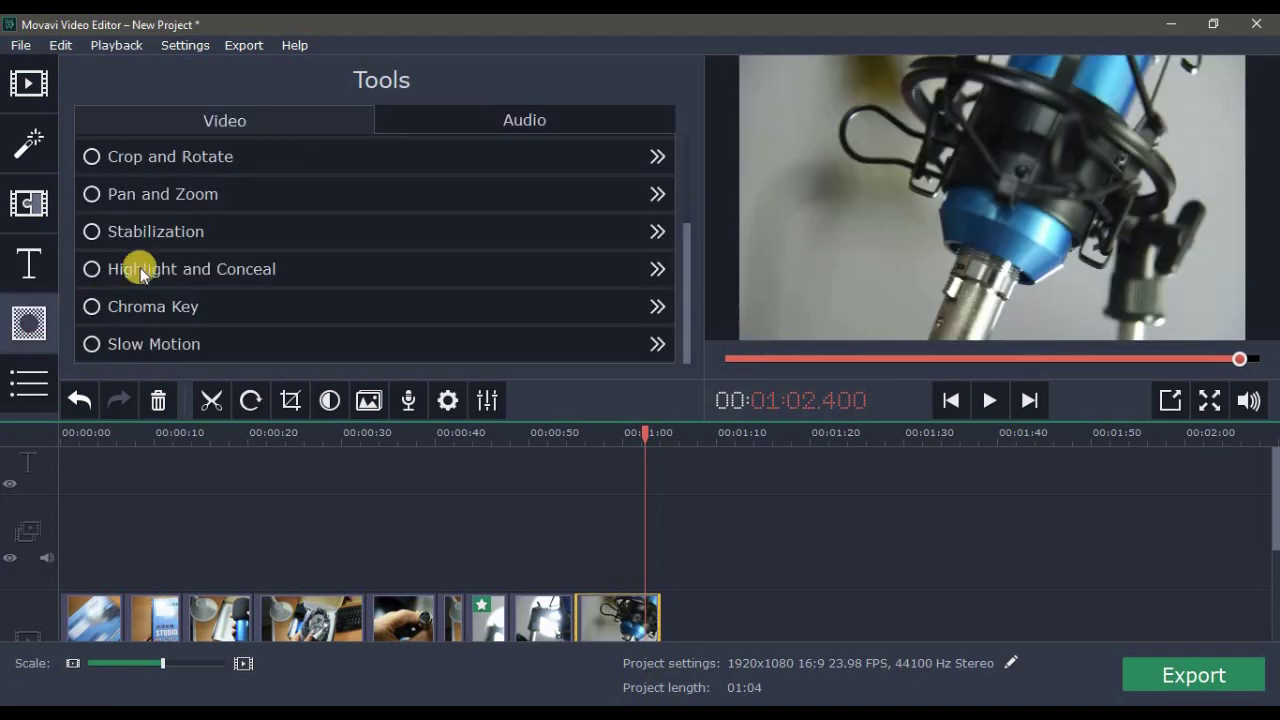
click(28, 380)
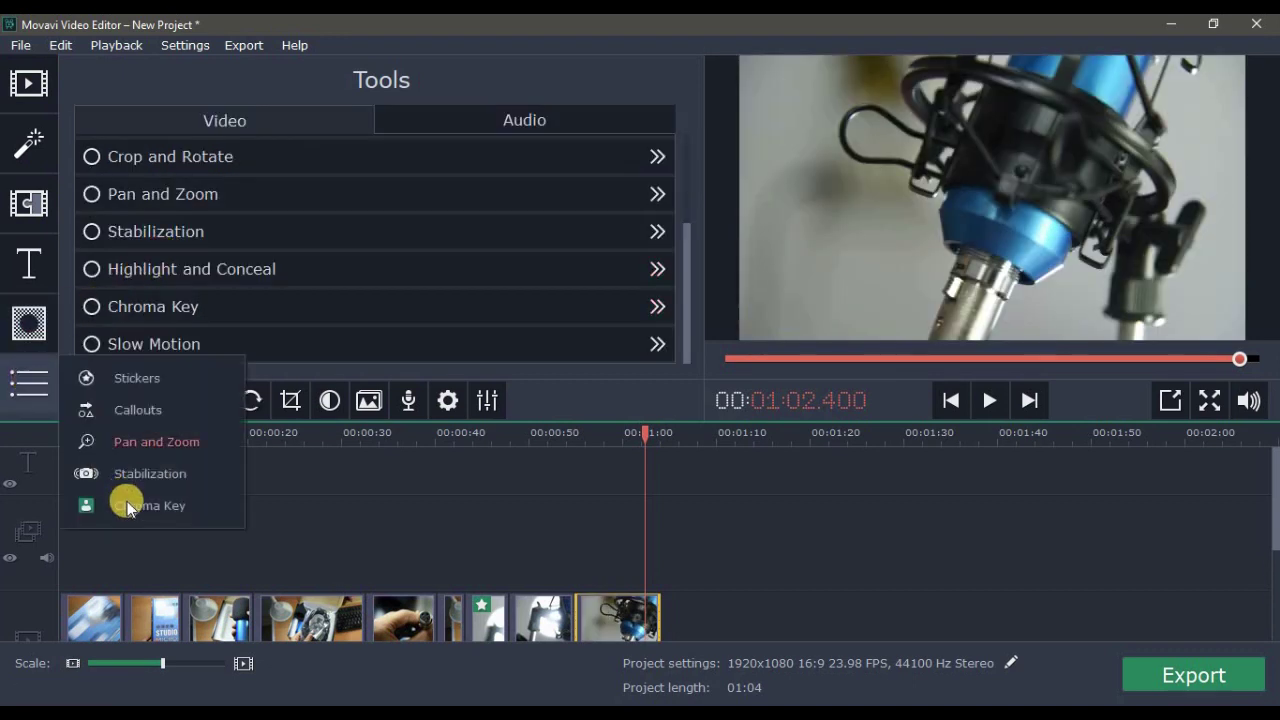
Step: Import the DSC_0776 green-screen clip and key out its green background with Chroma Key
click(128, 505)
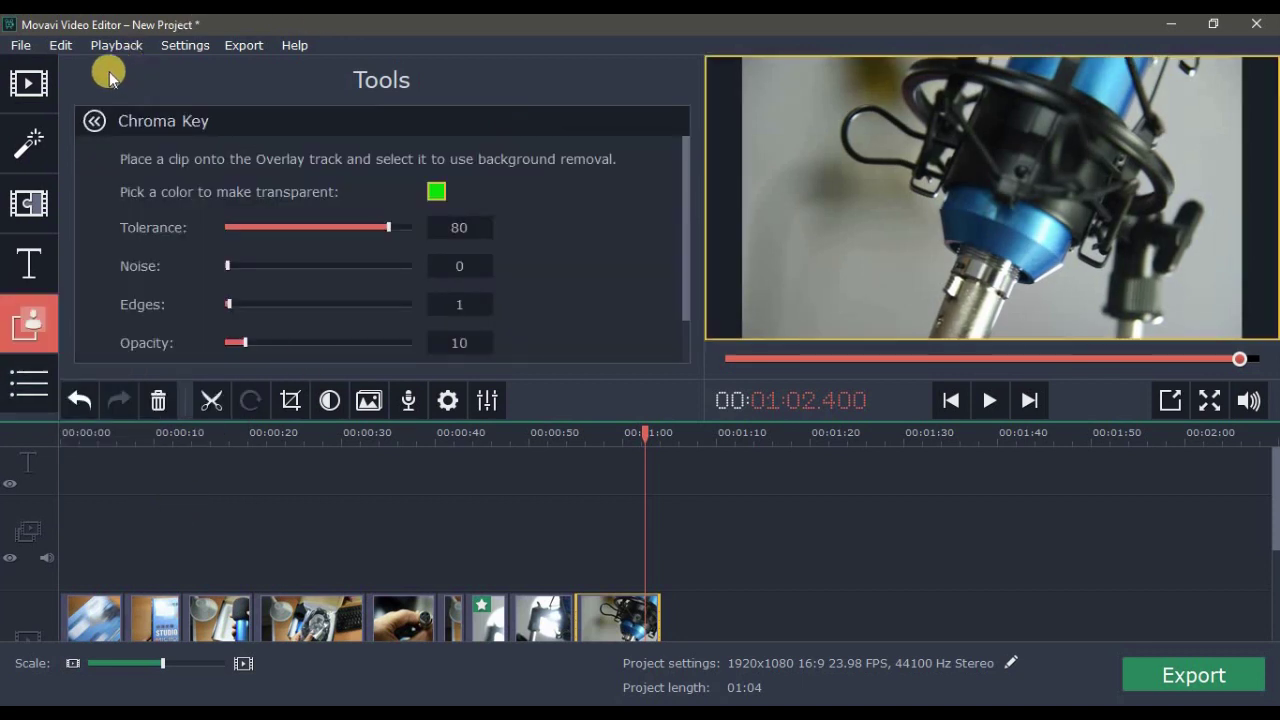
click(33, 46)
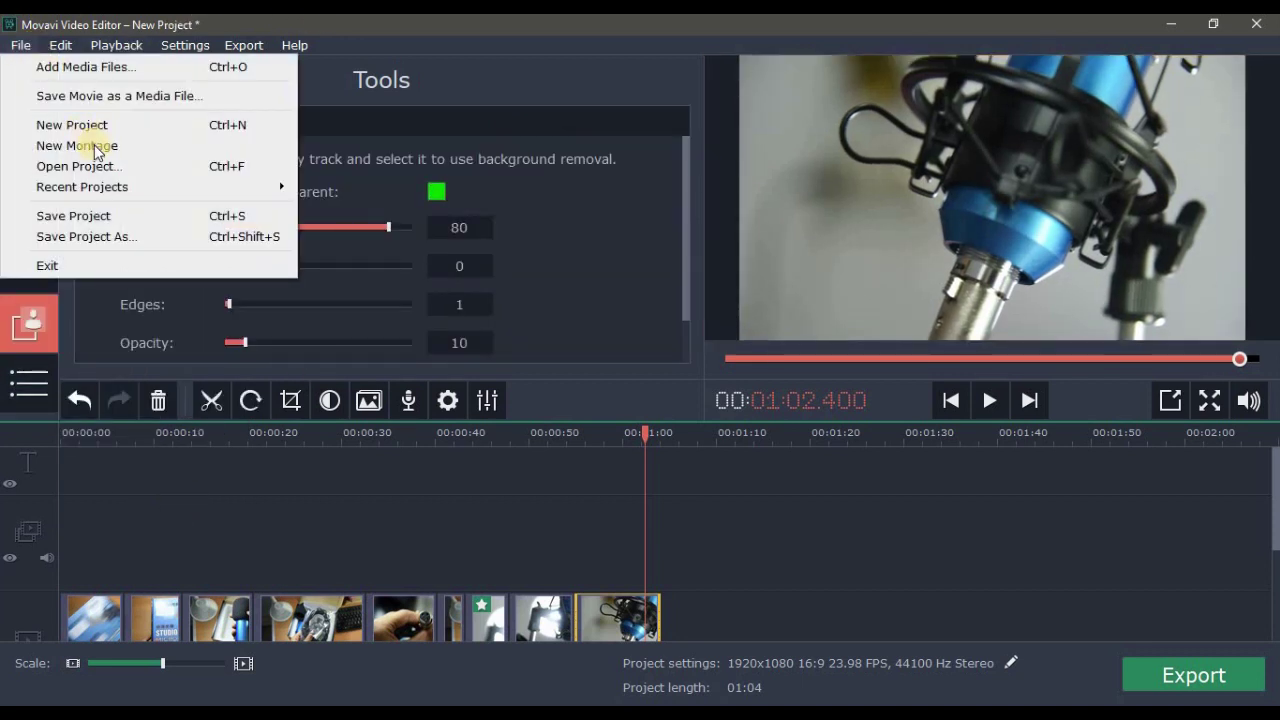
click(88, 67)
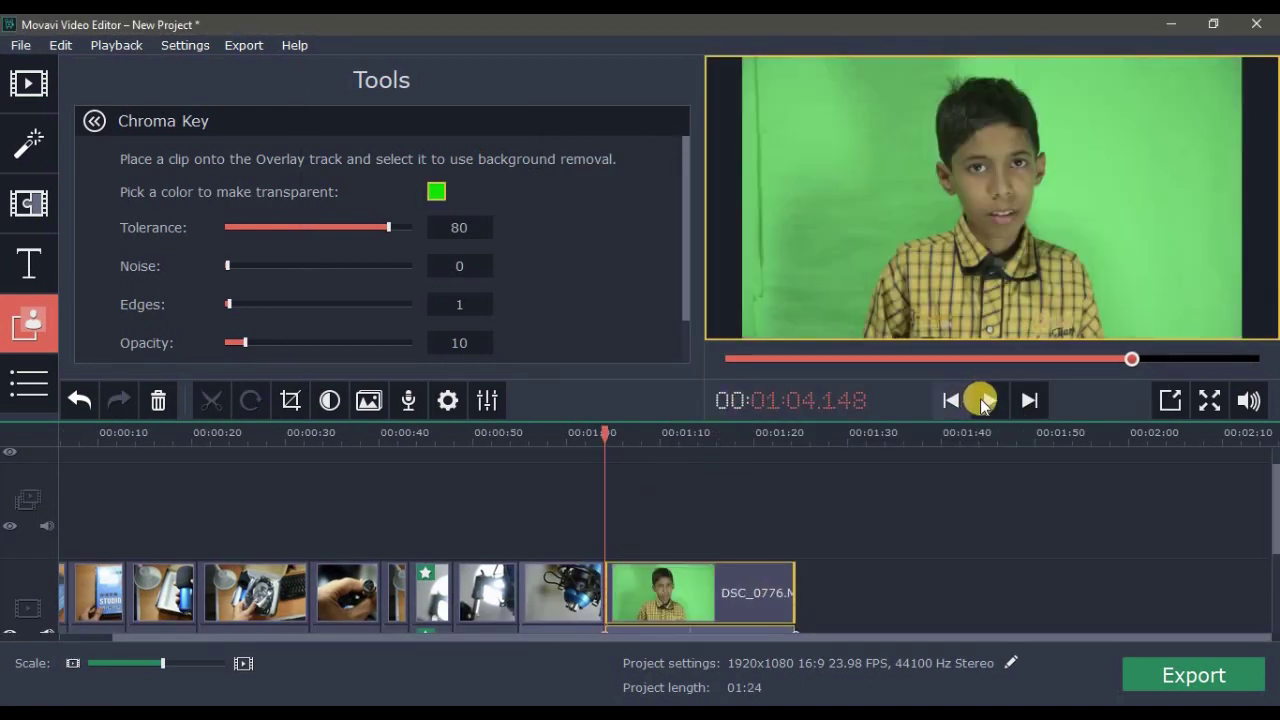
click(674, 585)
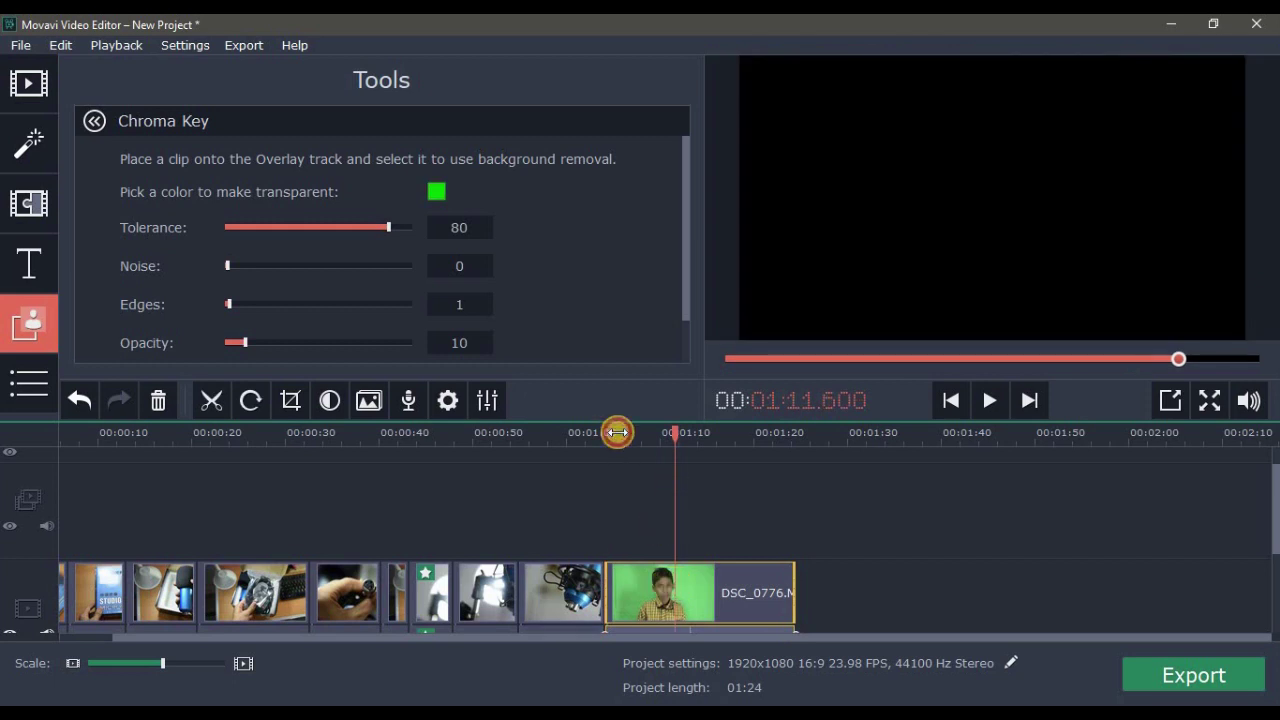
click(617, 432)
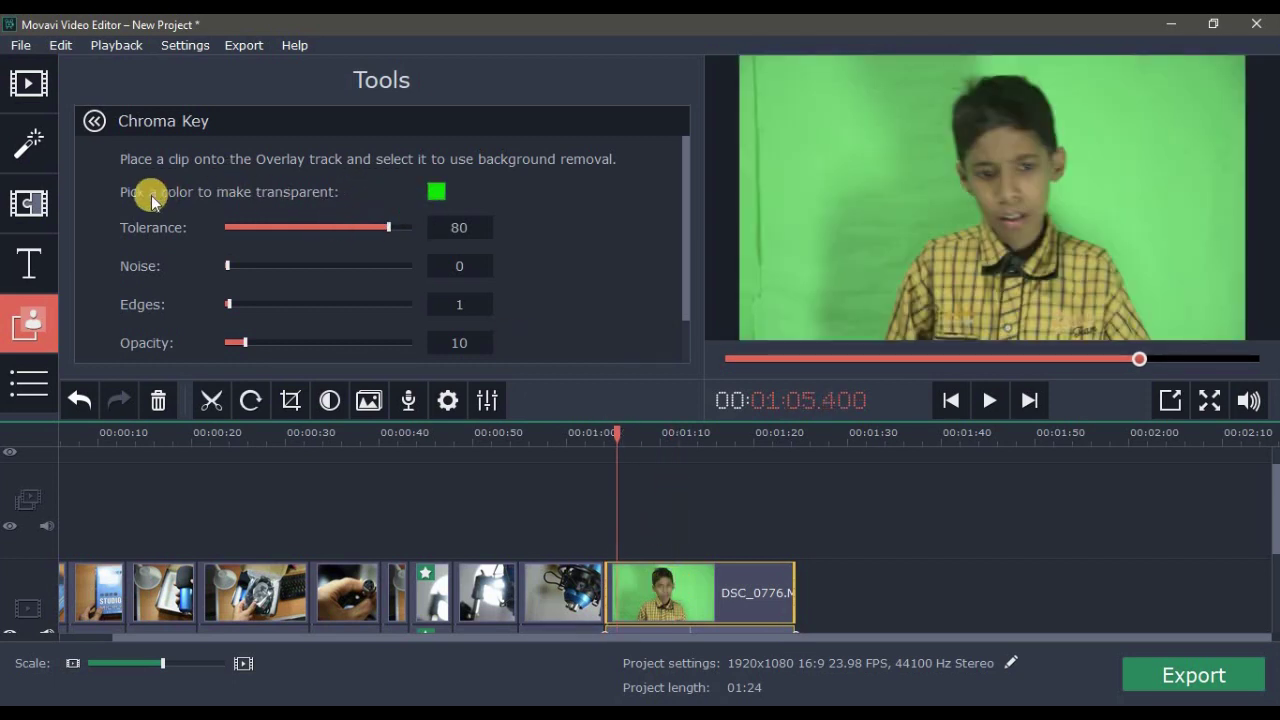
scroll(194, 337, down, 1)
scroll(420, 195, up, 1)
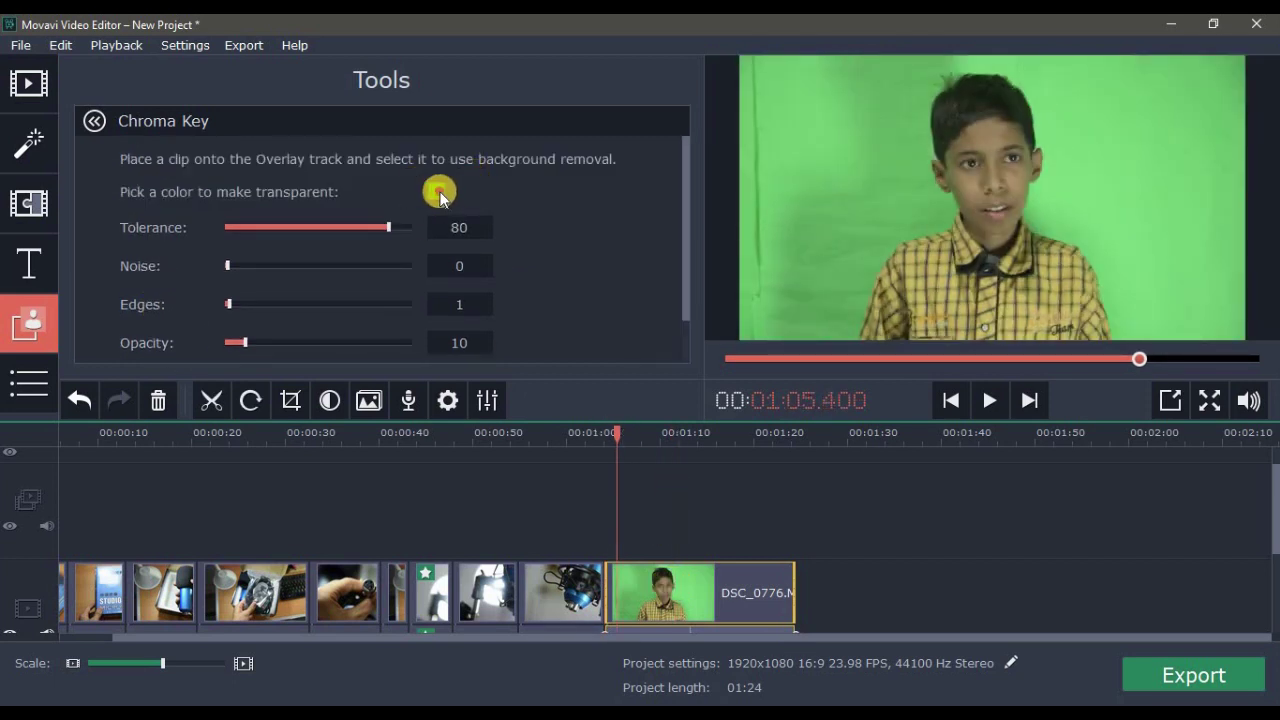
click(440, 195)
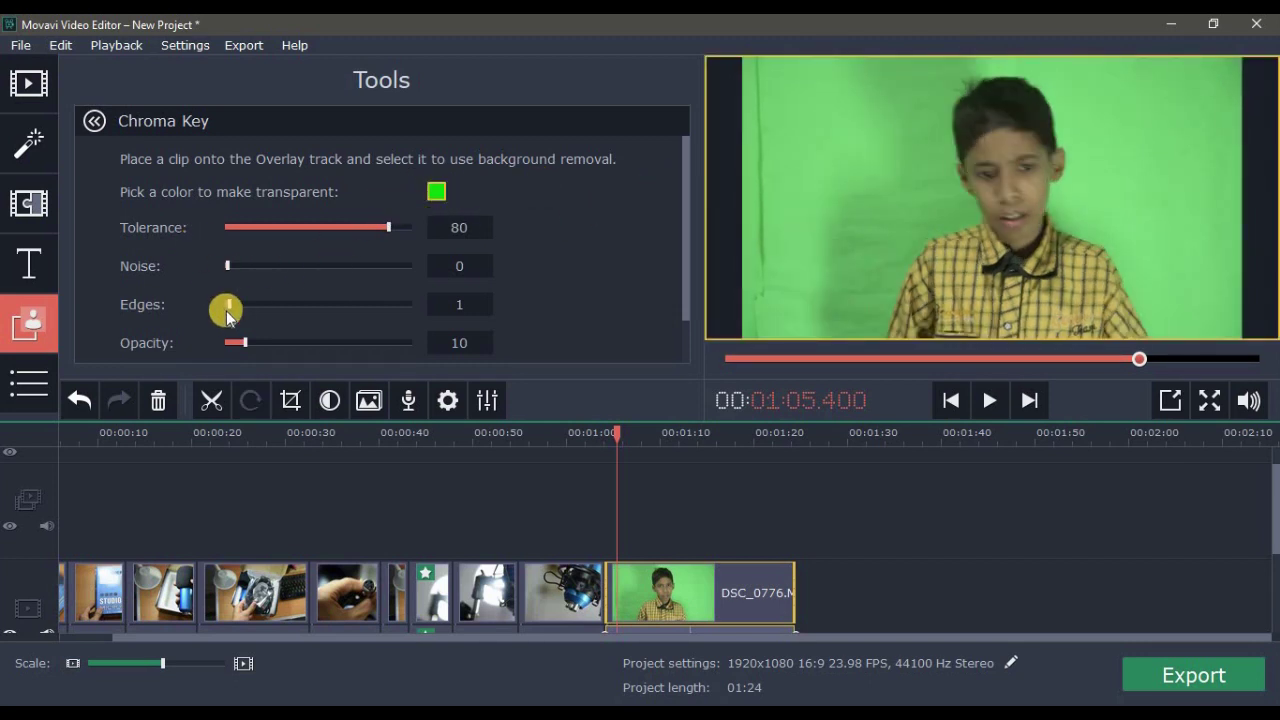
scroll(226, 305, down, 1)
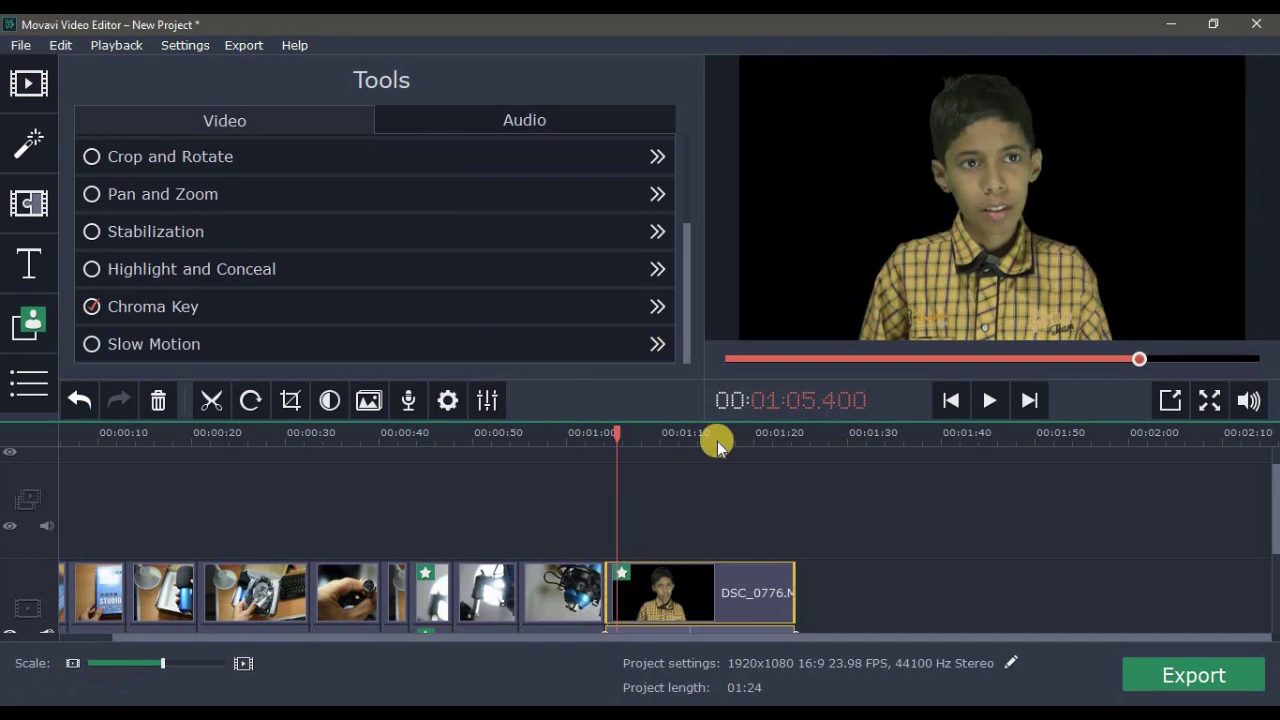
Step: Move DSC_0776 onto the overlay track at 00:00 and play the composited opening
key(space)
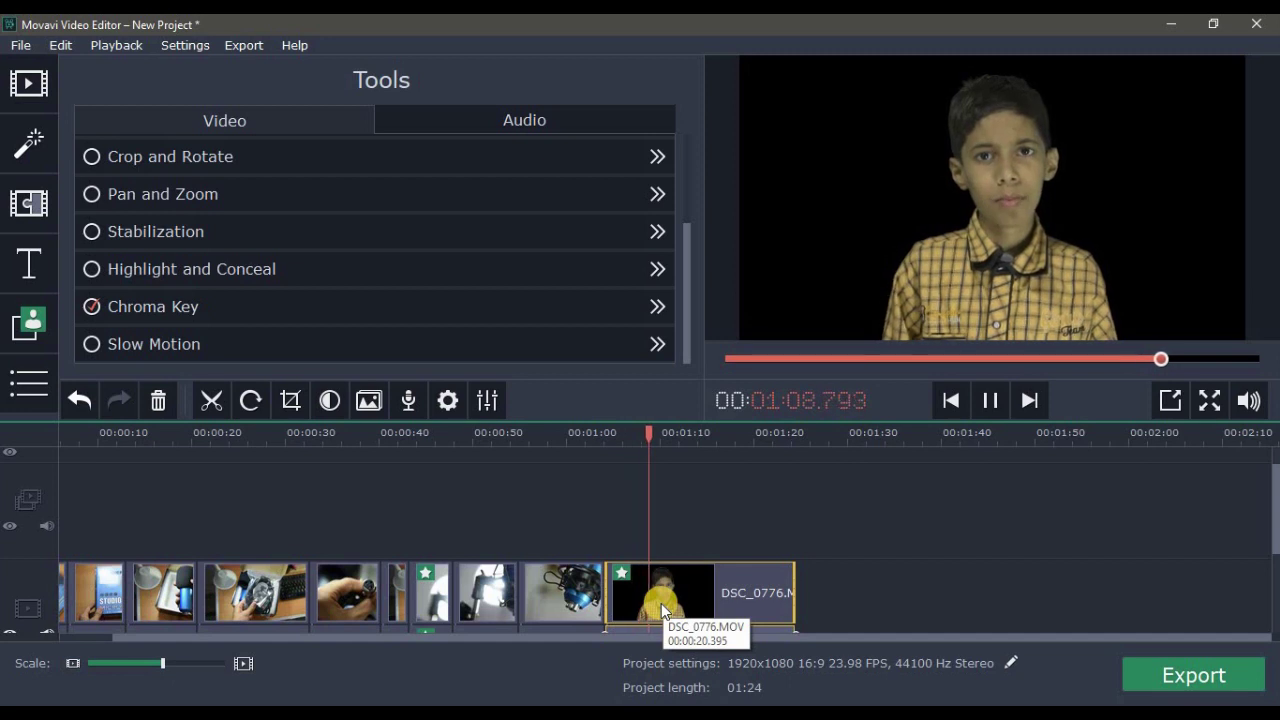
drag(661, 603, 82, 513)
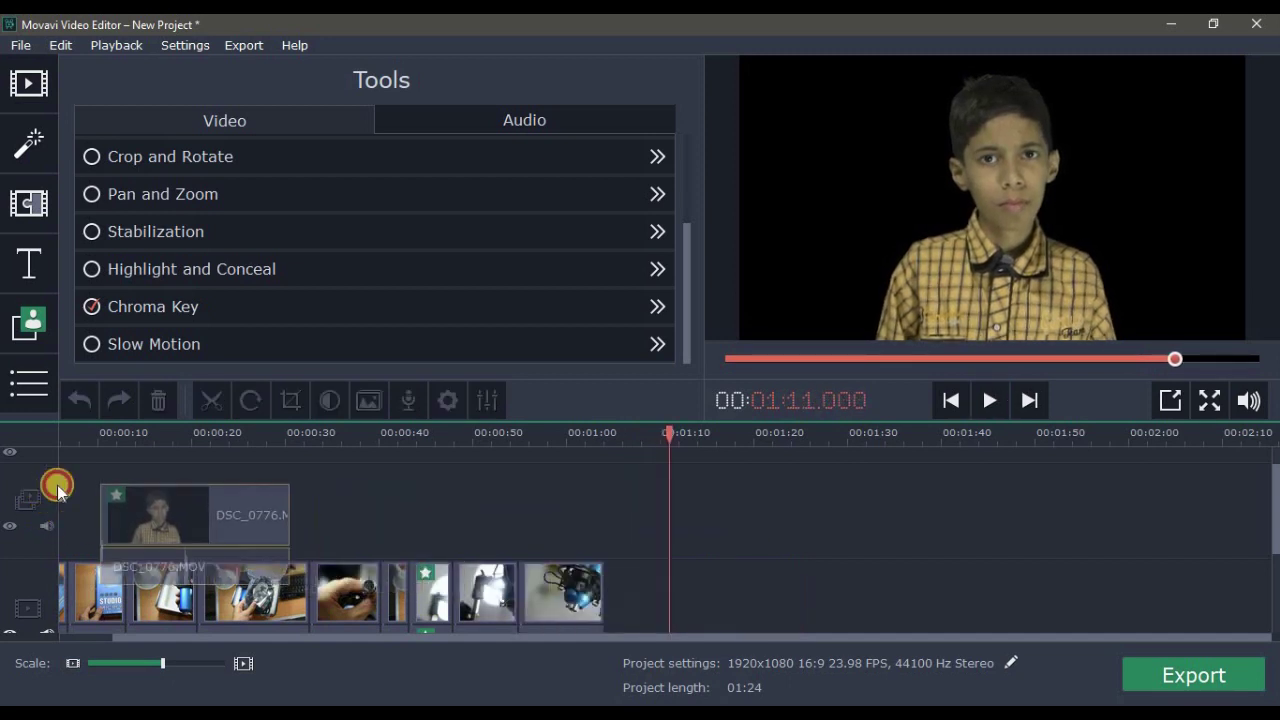
drag(82, 513, 84, 500)
click(82, 440)
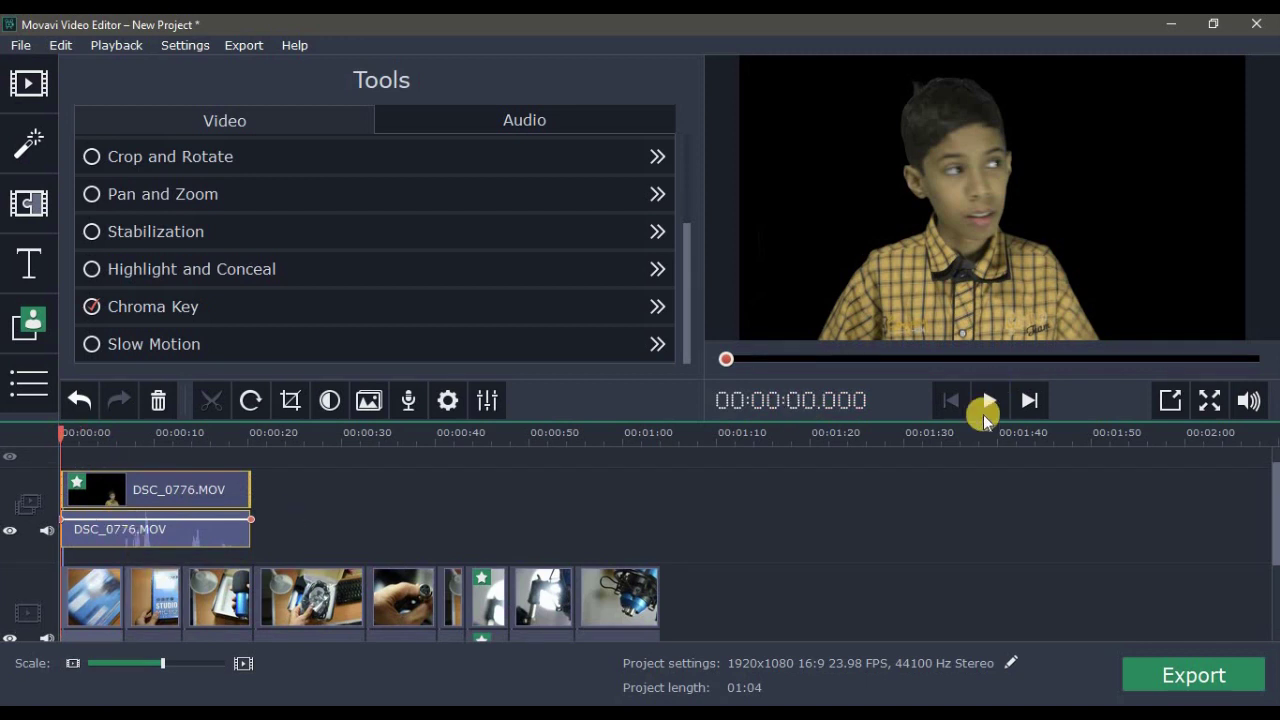
key(space)
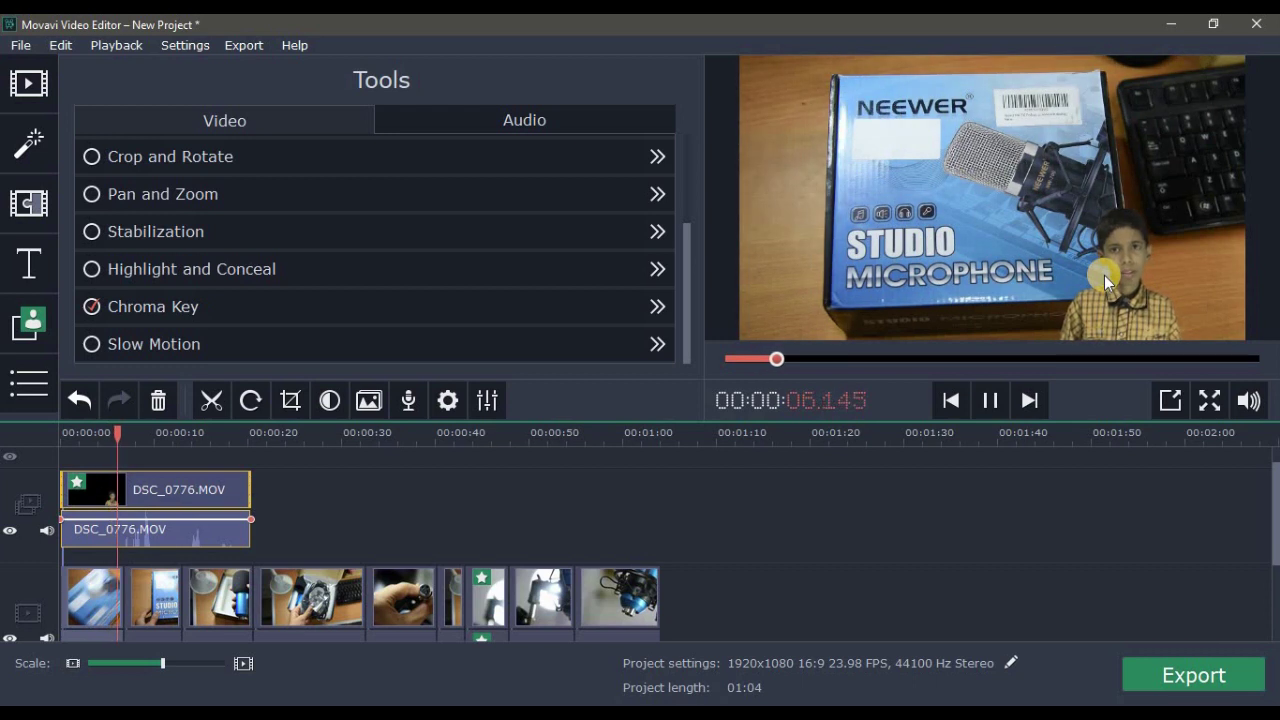
click(1131, 268)
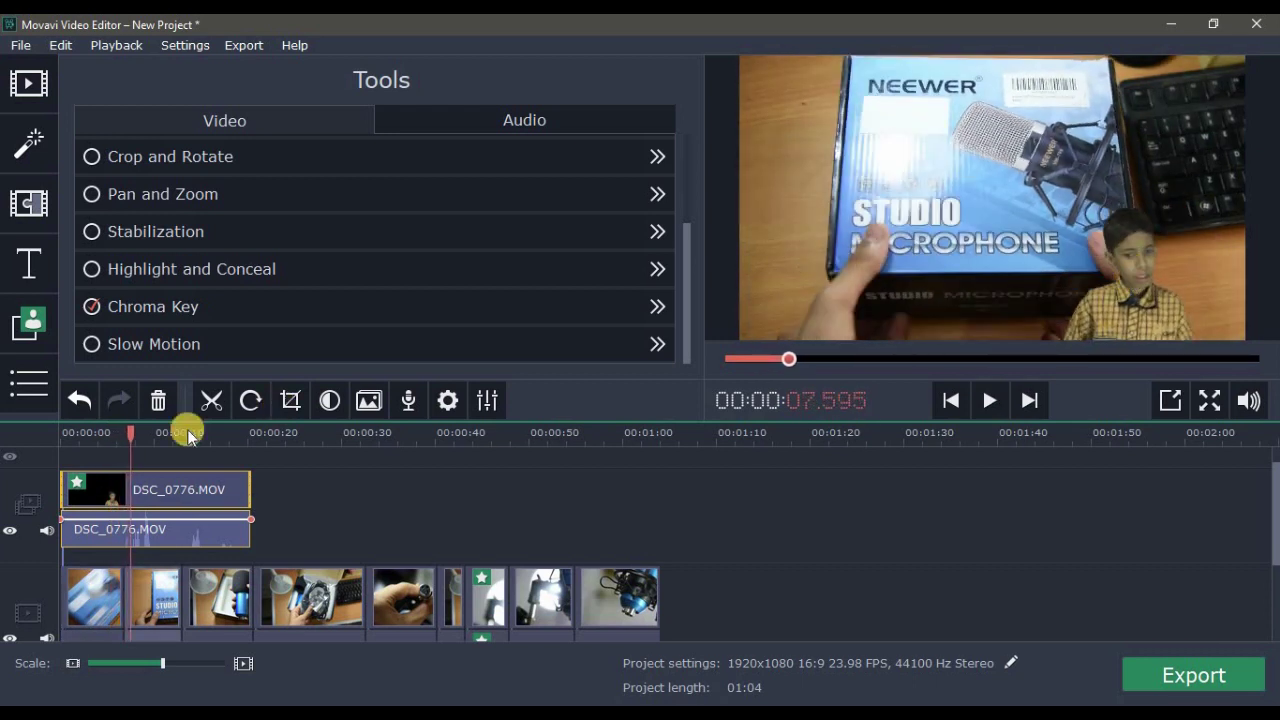
click(104, 487)
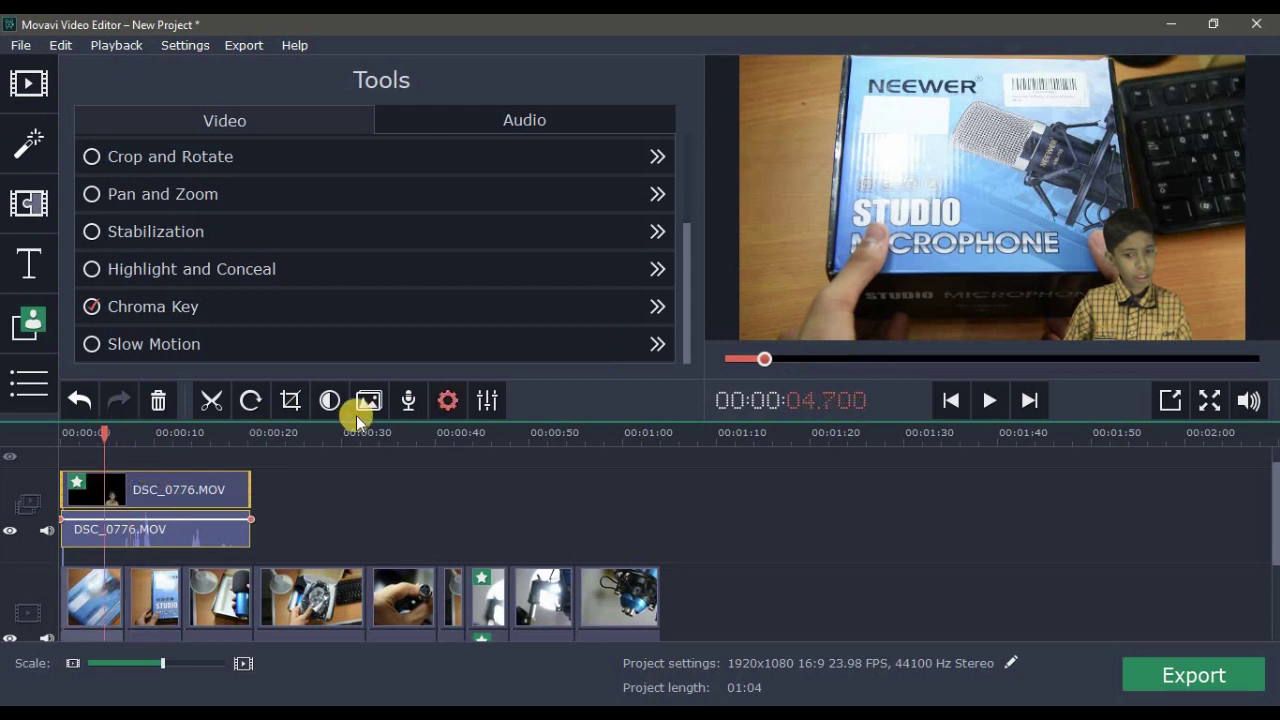
click(1131, 295)
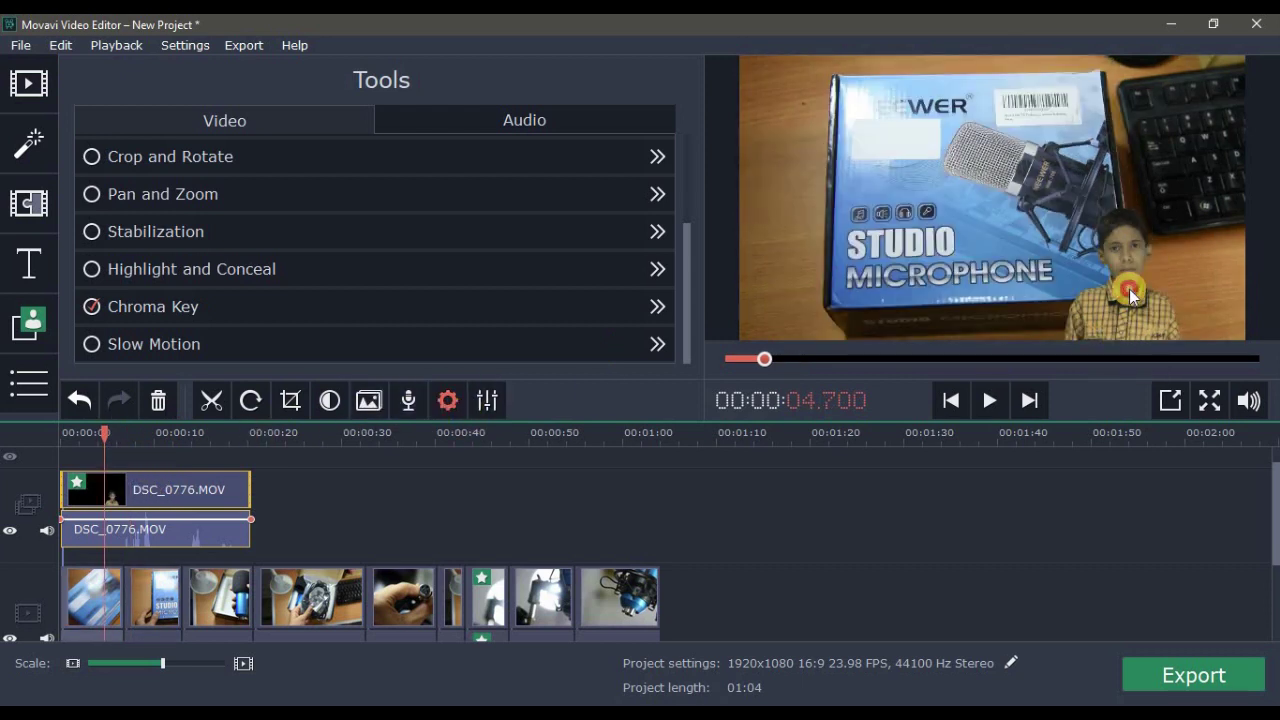
click(487, 400)
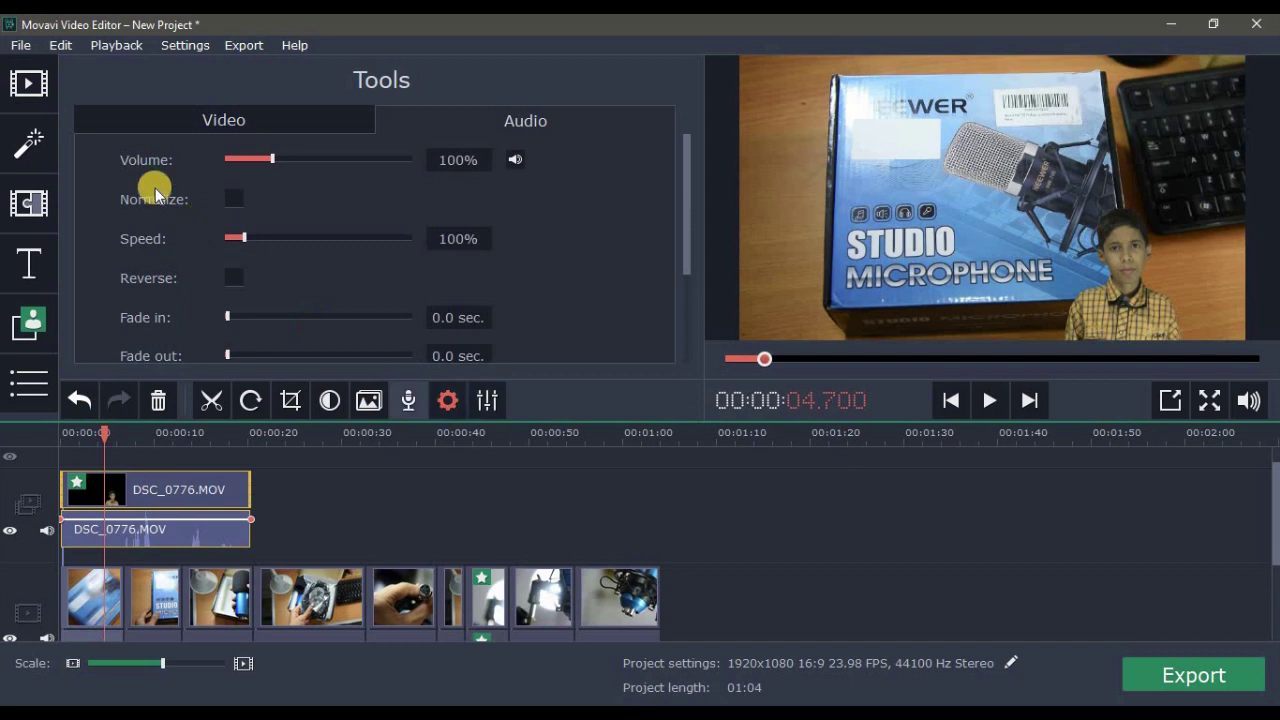
click(1117, 265)
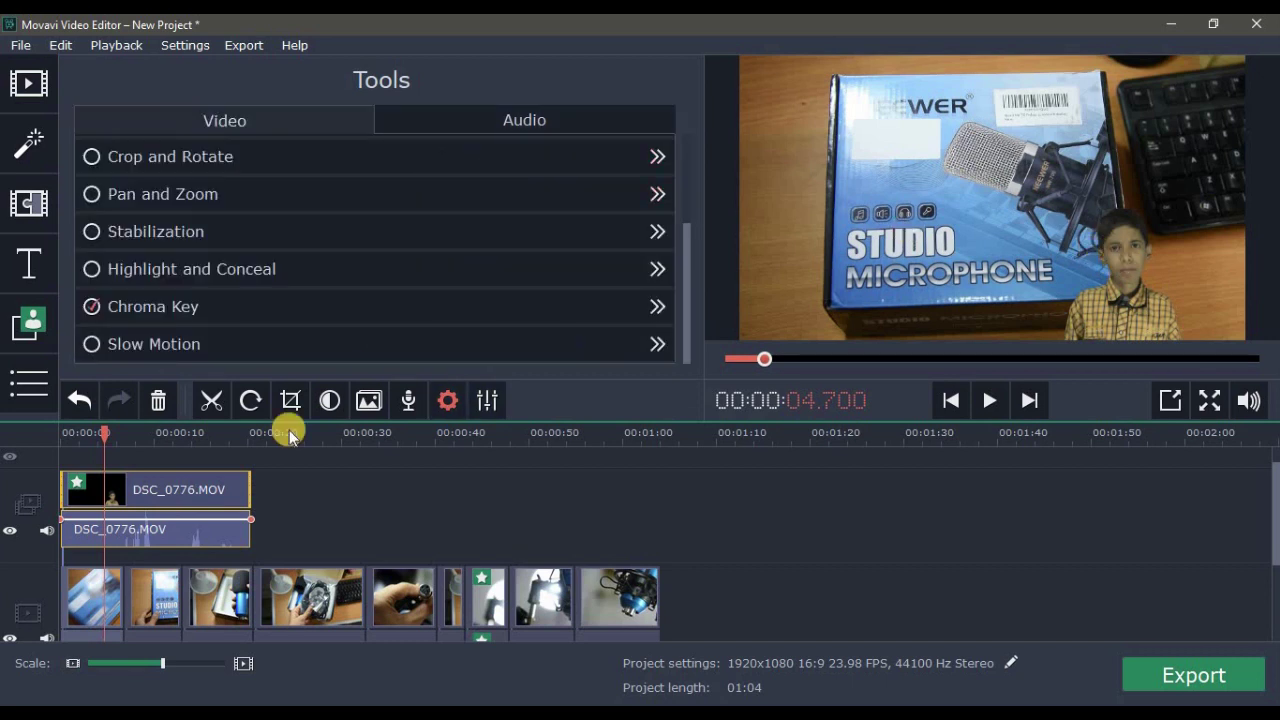
click(81, 496)
Step: Open the presenter's overlay settings, resize it, and try the Side by side layouts
double_click(81, 493)
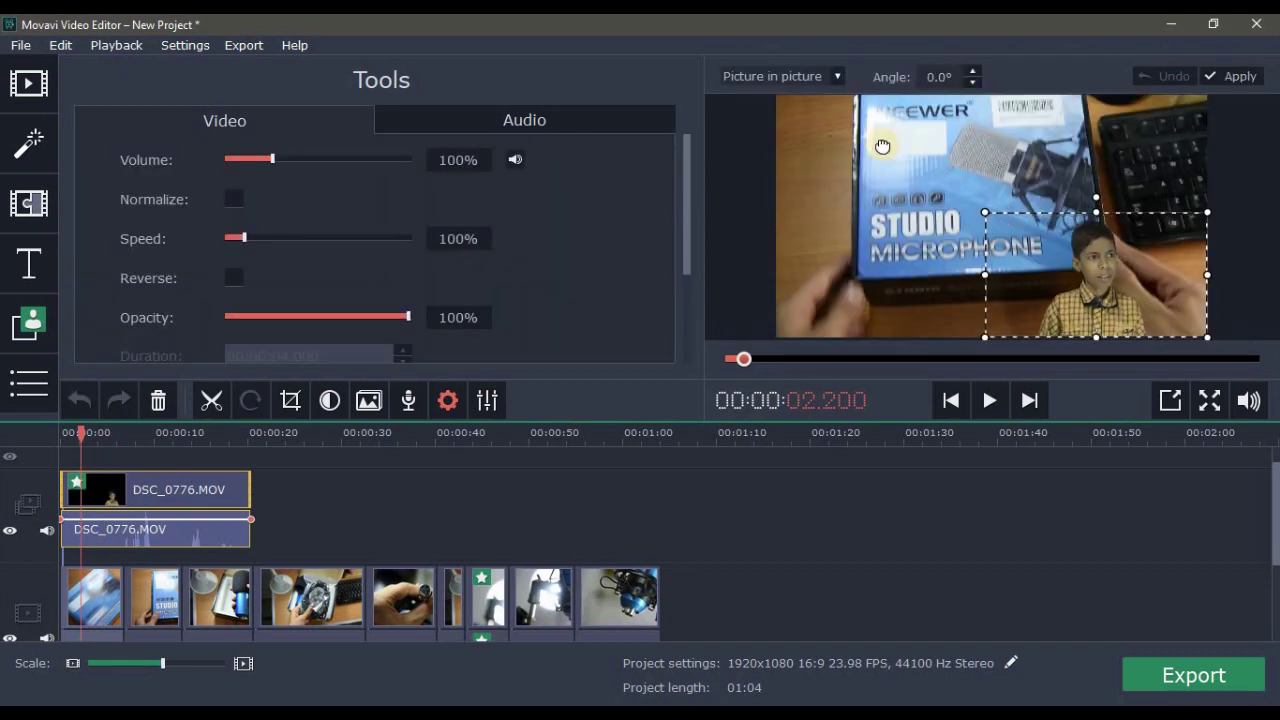
drag(991, 215, 775, 95)
click(158, 483)
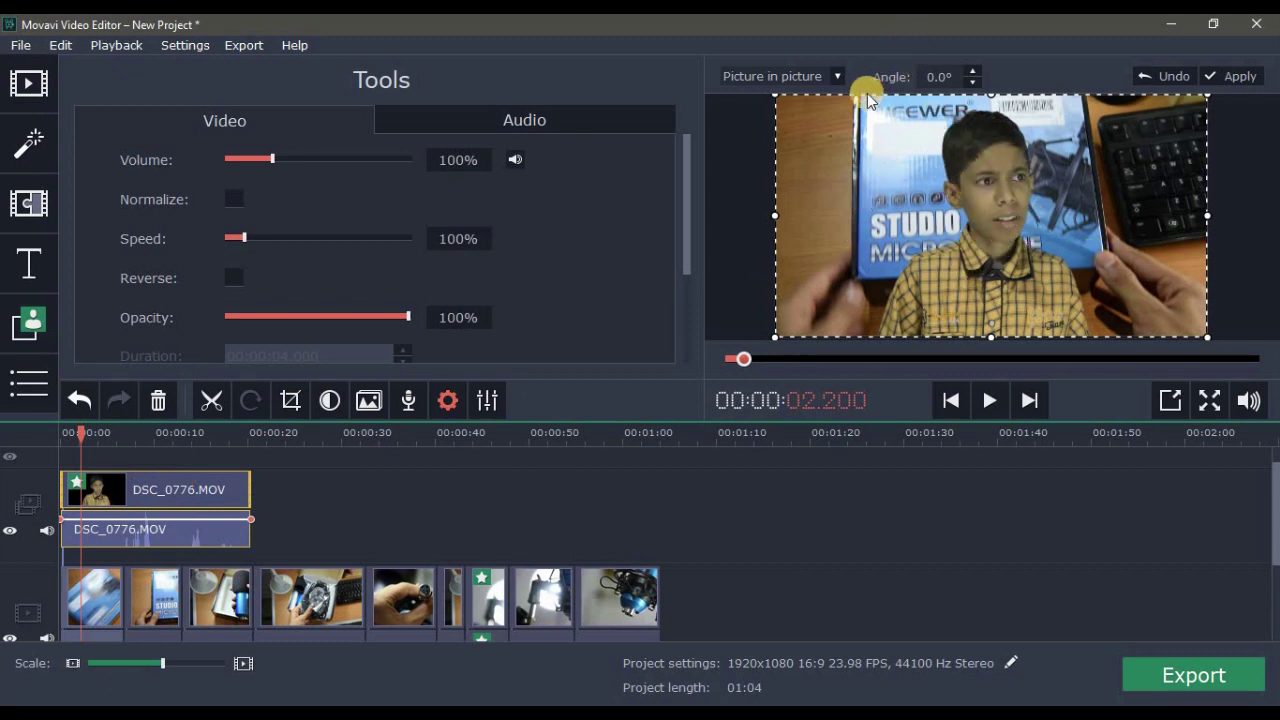
click(837, 78)
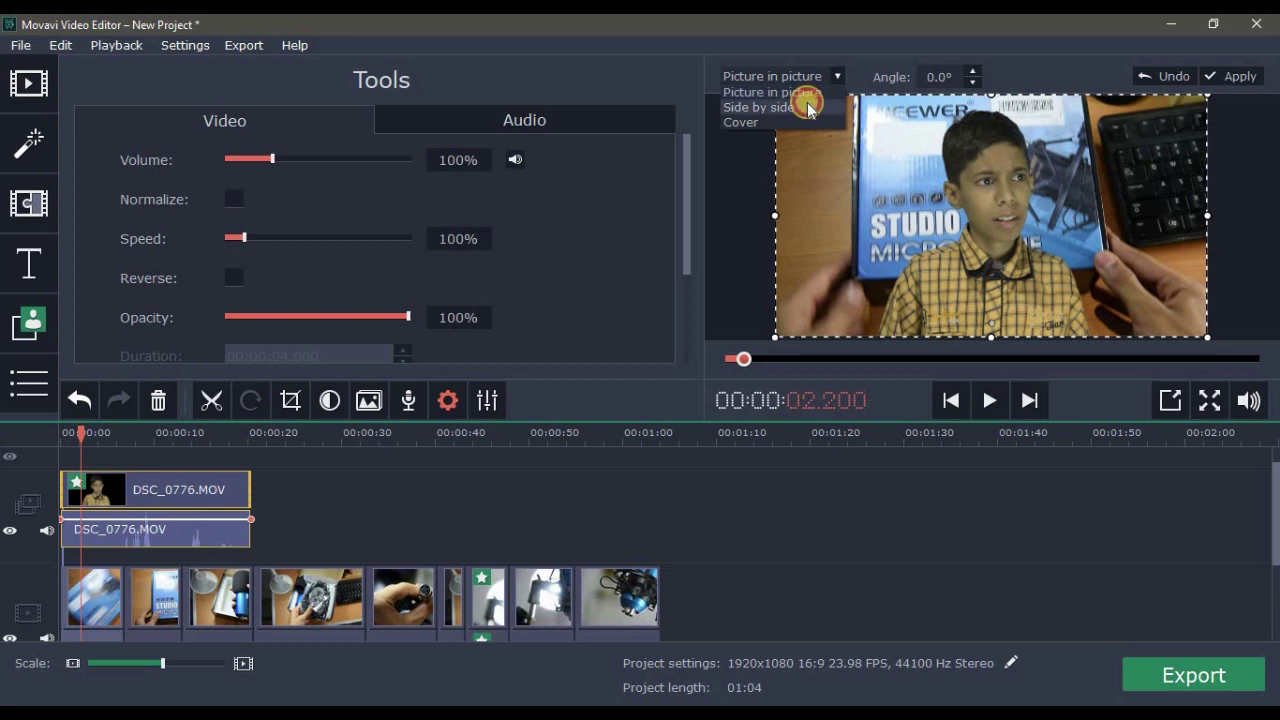
click(806, 104)
click(837, 77)
click(925, 80)
click(921, 78)
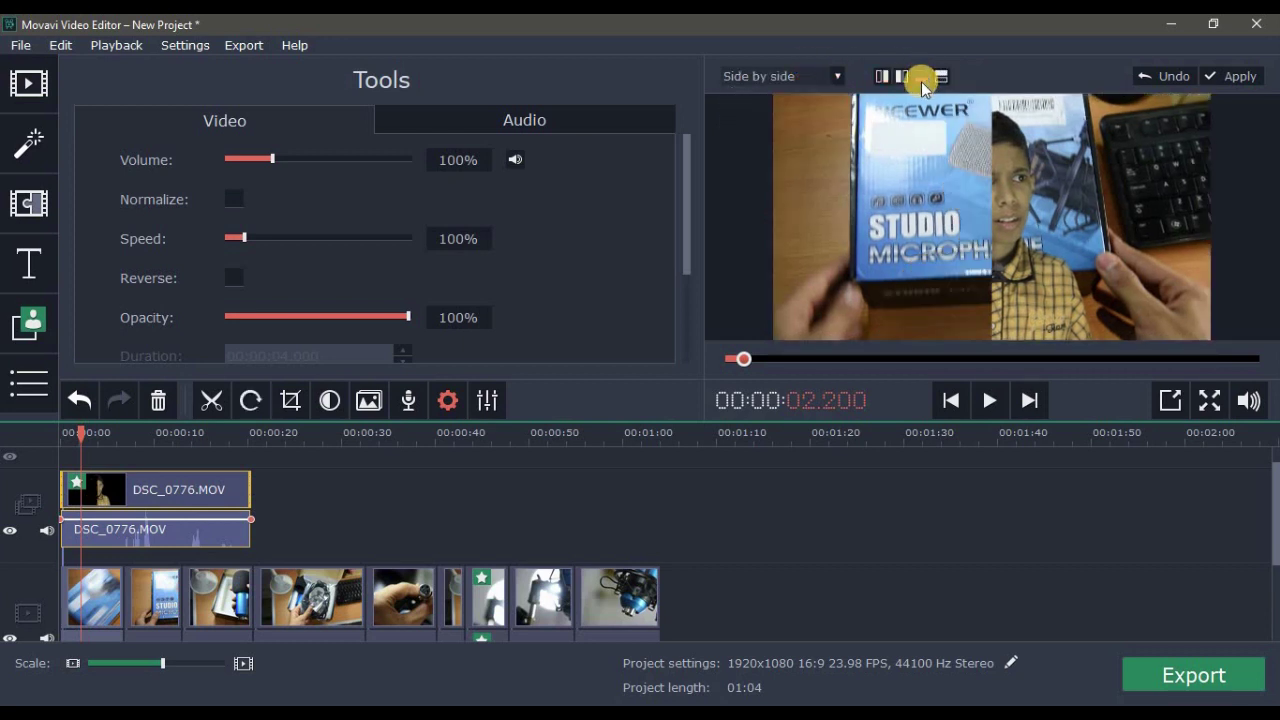
Step: Set the overlay to Picture in picture, enlarge it over most of the frame, and play
click(829, 74)
click(765, 77)
click(771, 77)
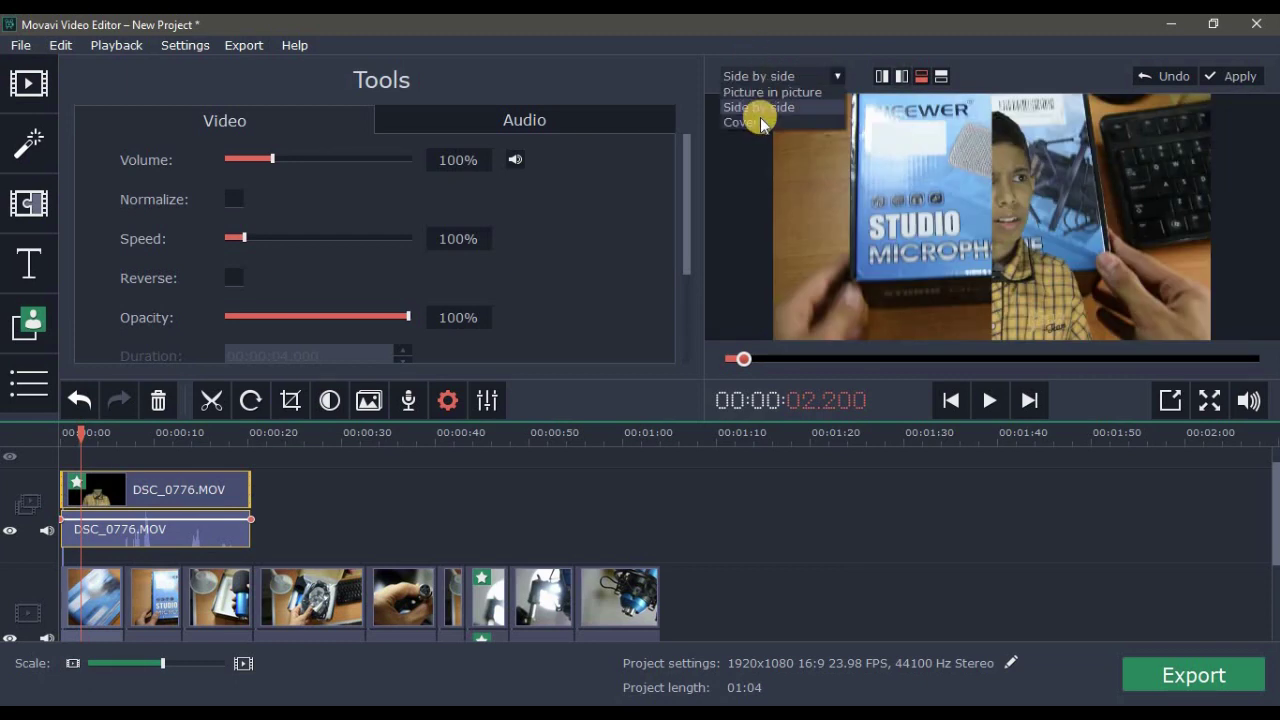
click(773, 89)
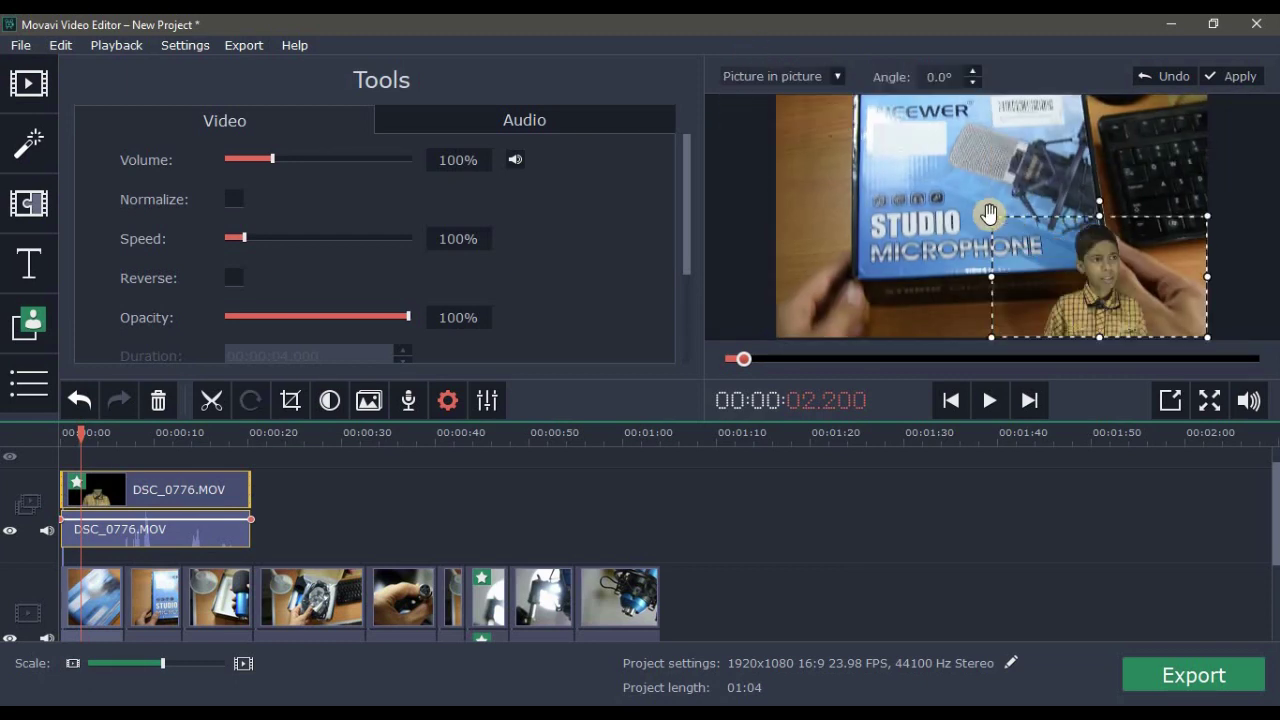
drag(993, 218, 796, 50)
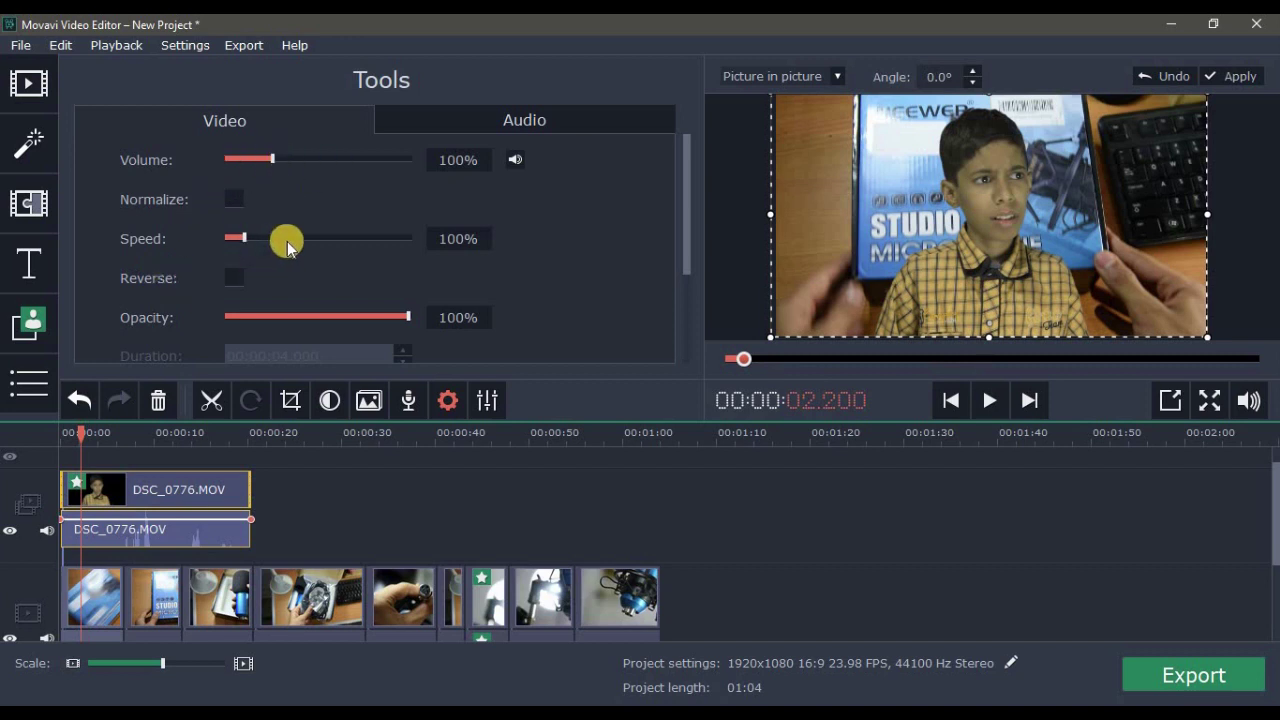
scroll(217, 294, down, 3)
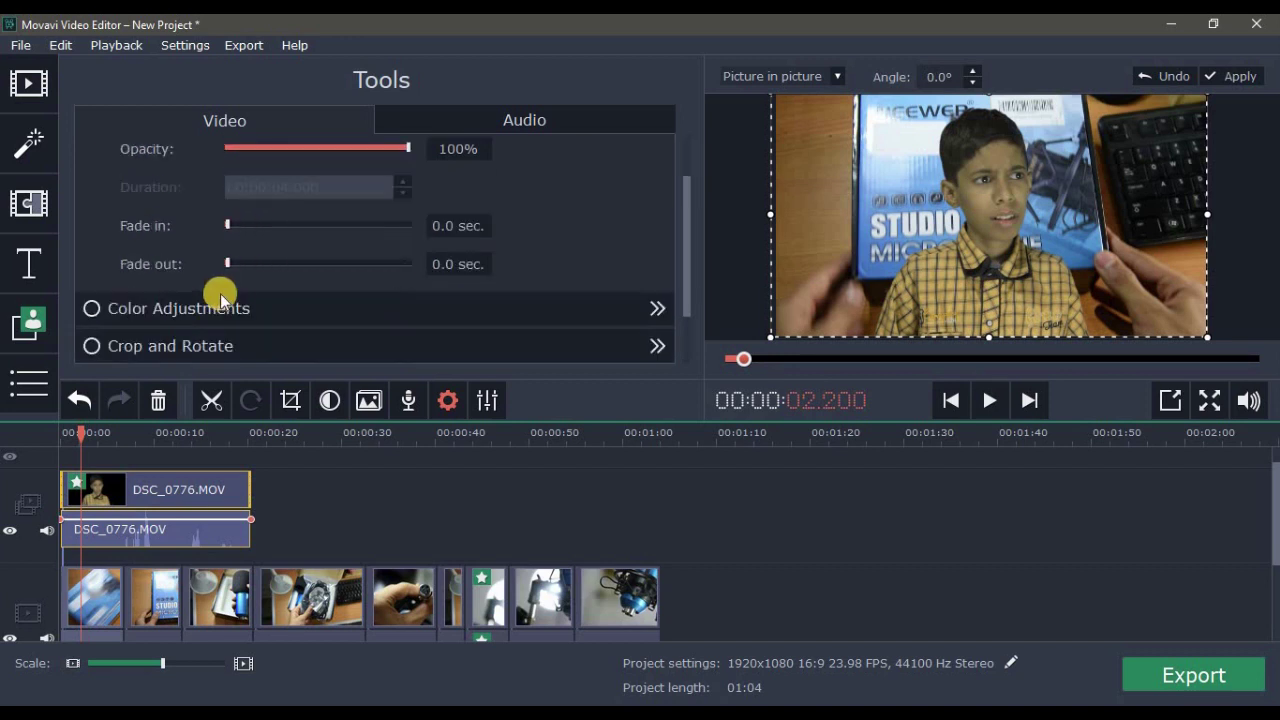
scroll(181, 285, down, 3)
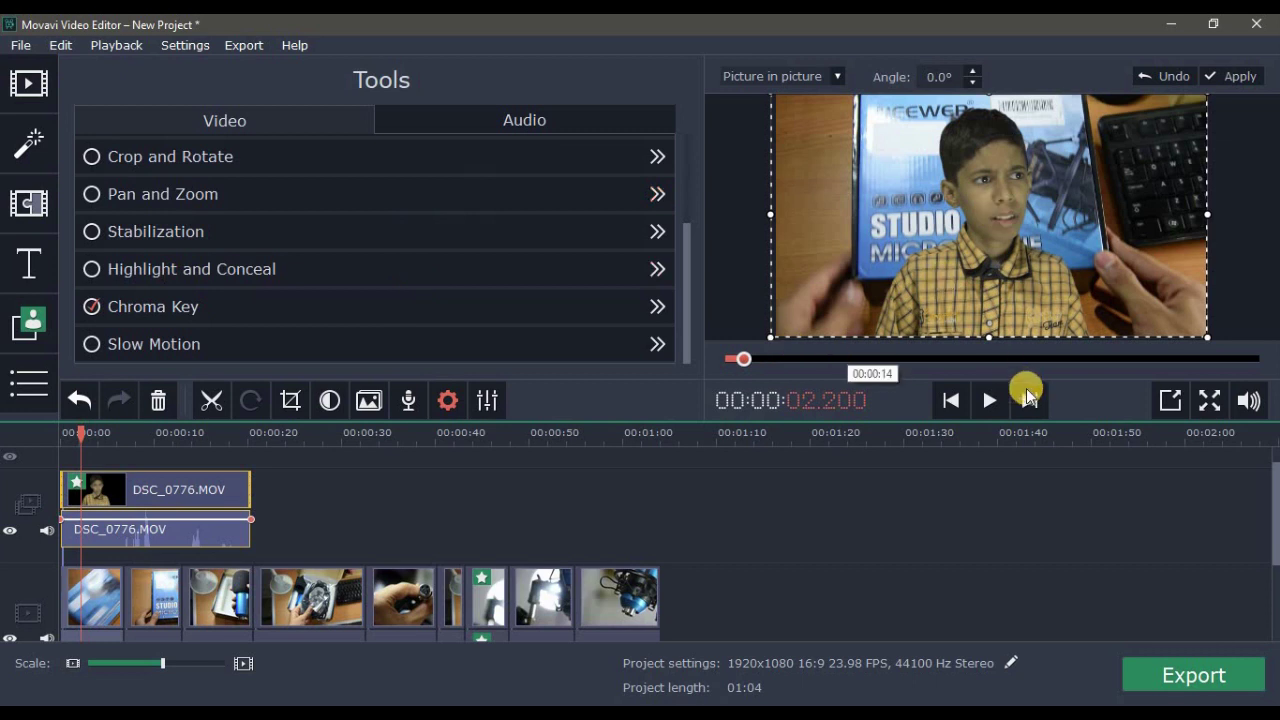
click(992, 403)
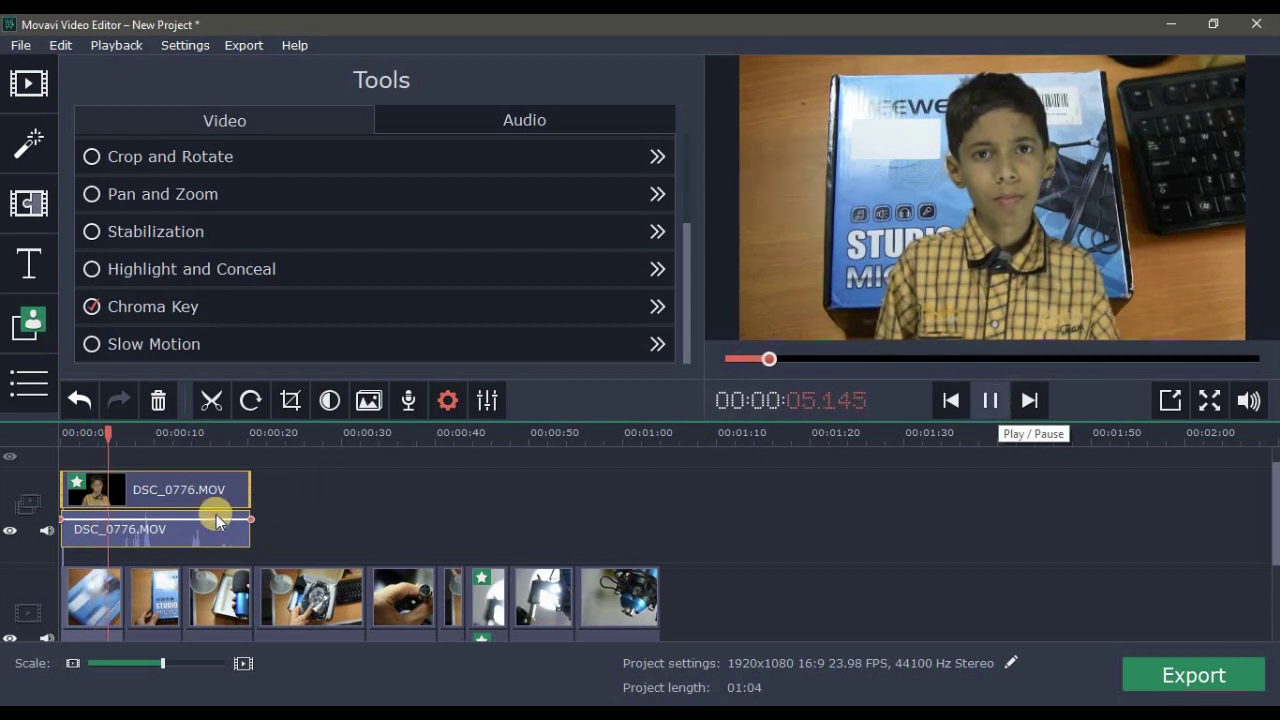
Step: Untick Chroma Key on the presenter clip and play the preview with the raw green screen
click(128, 492)
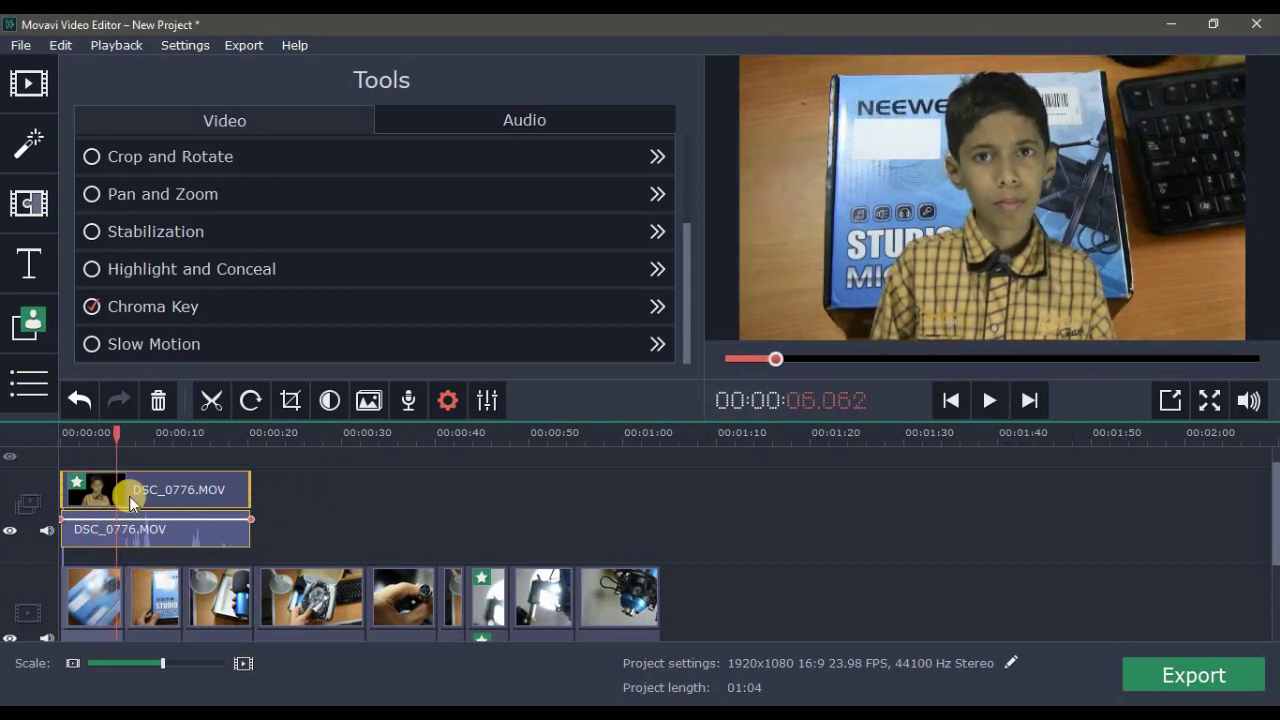
click(97, 310)
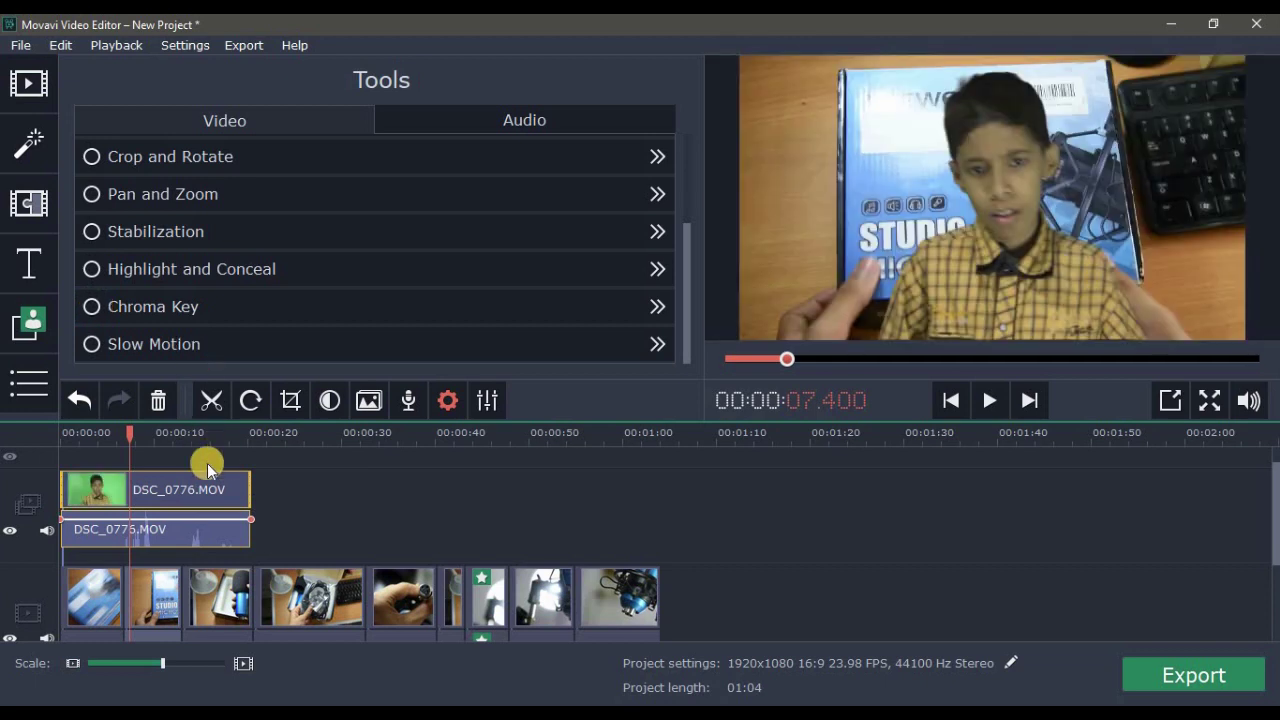
click(999, 401)
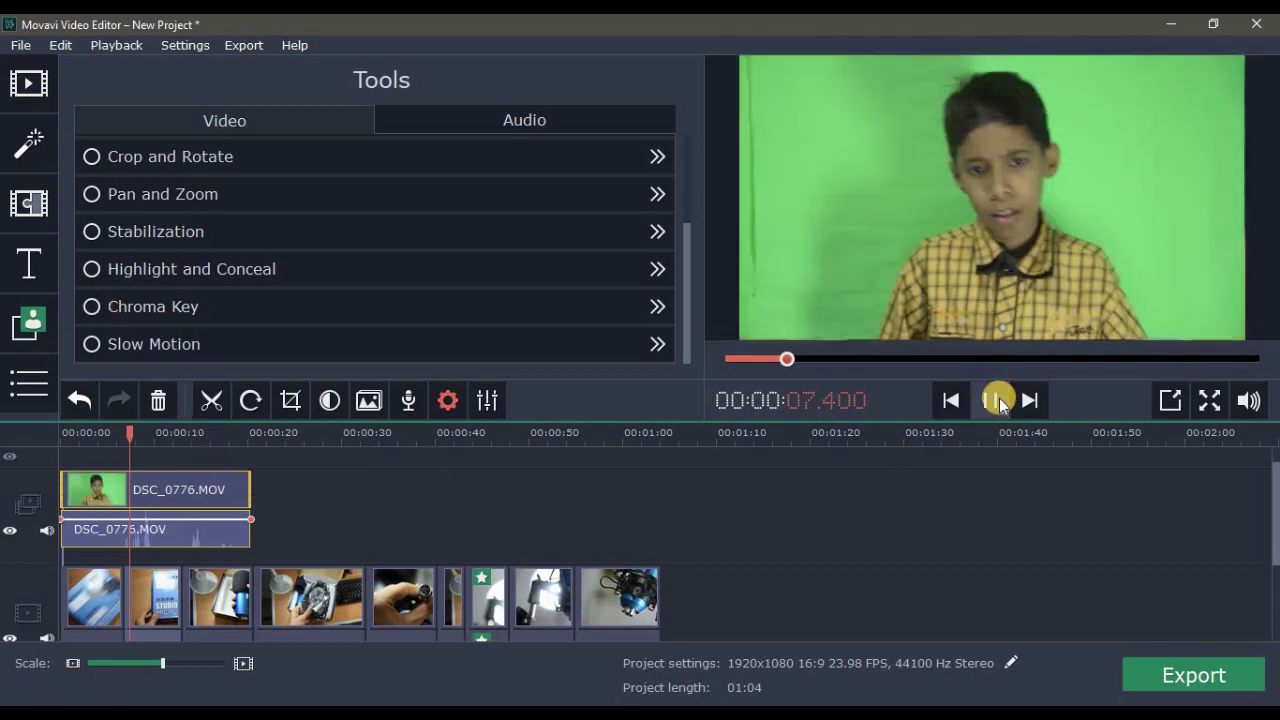
click(240, 490)
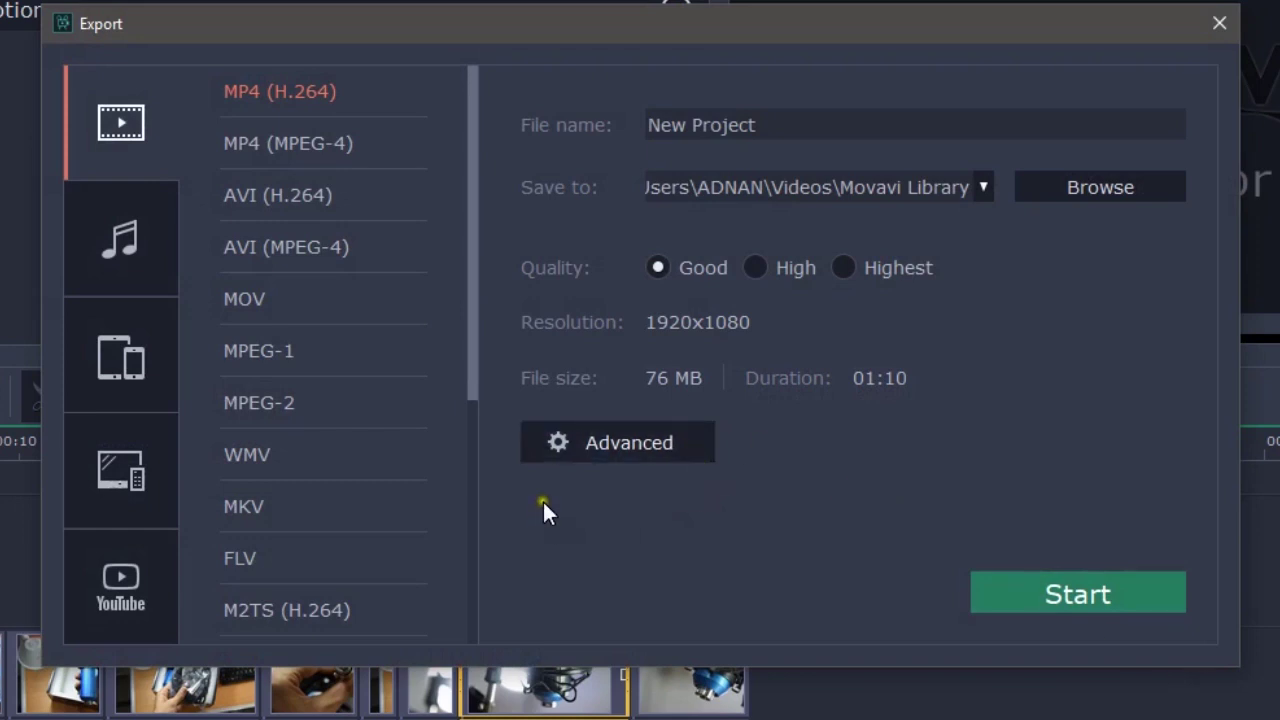
Step: Browse the audio, devices and TV export presets, then open the YouTube upload settings
click(129, 228)
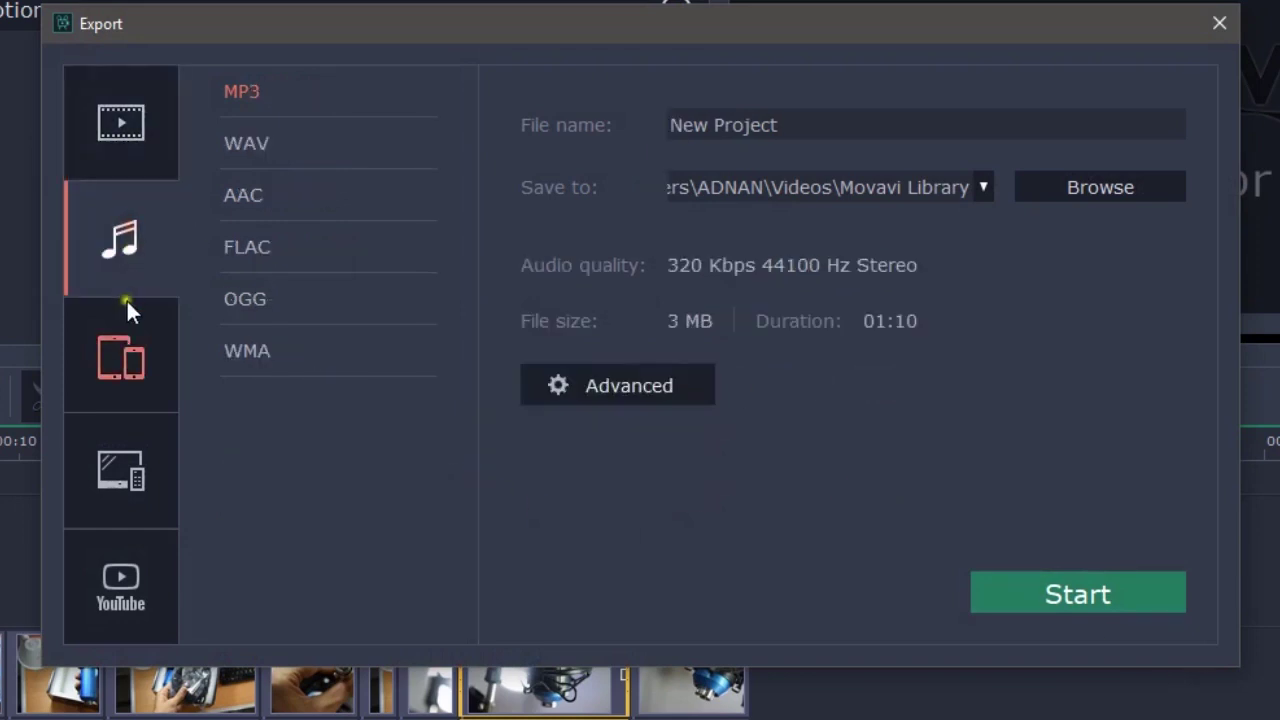
click(111, 347)
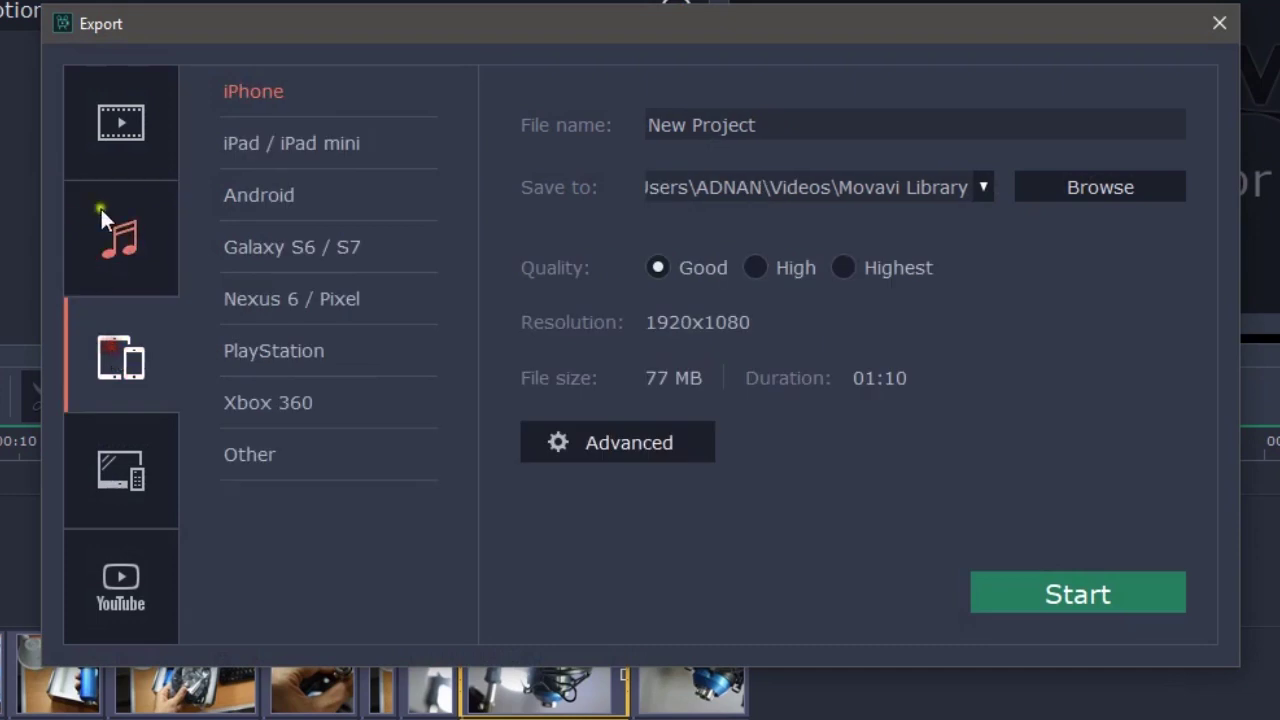
click(139, 461)
click(133, 578)
click(119, 493)
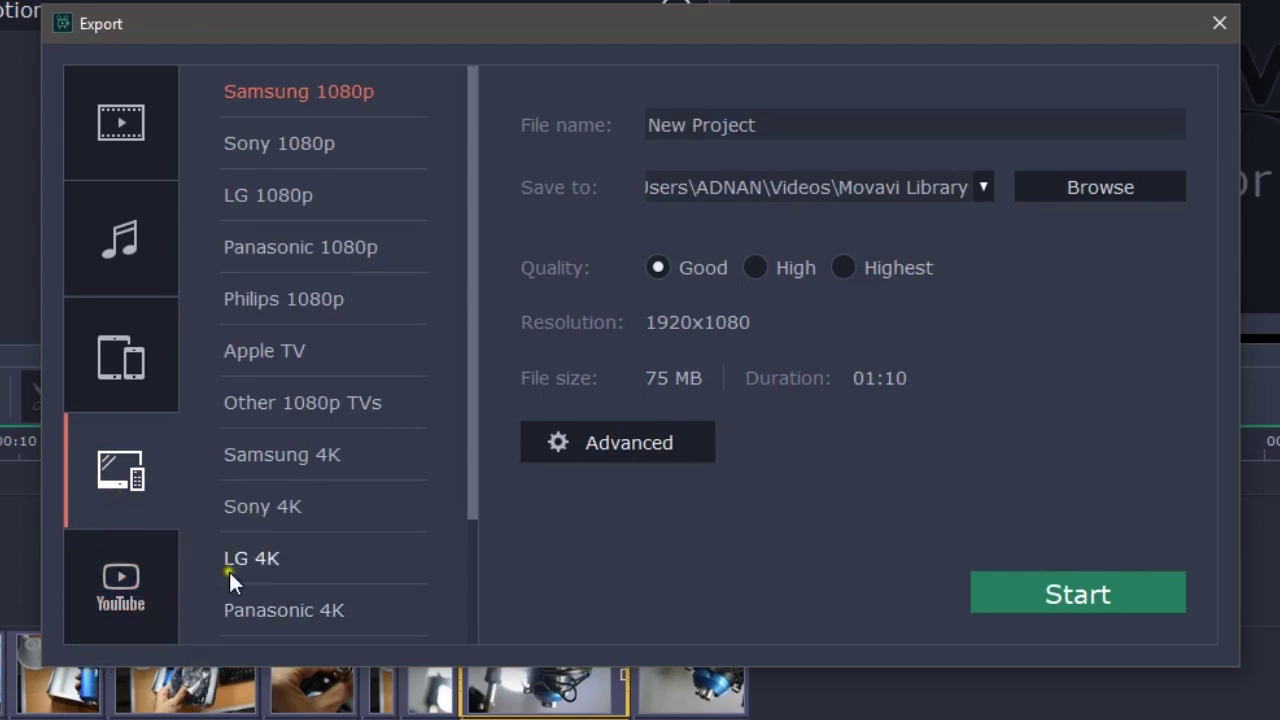
scroll(288, 352, down, 1)
scroll(295, 333, up, 1)
scroll(294, 330, down, 1)
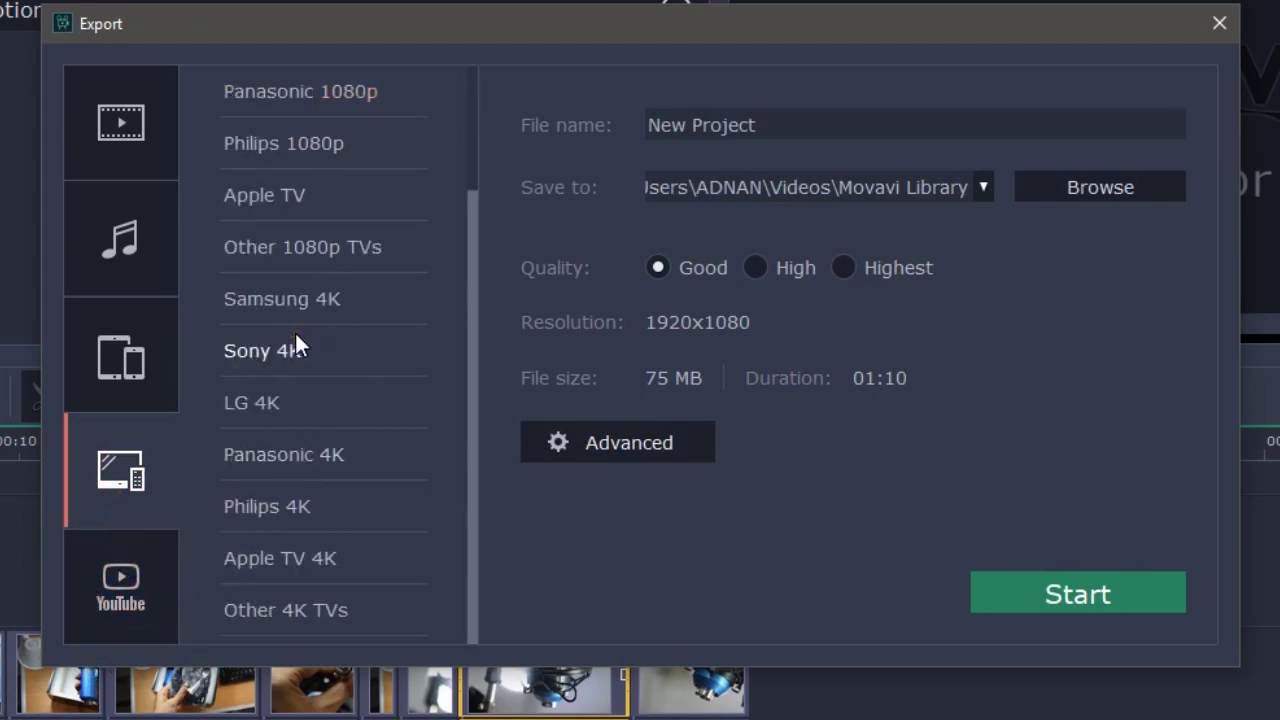
click(141, 578)
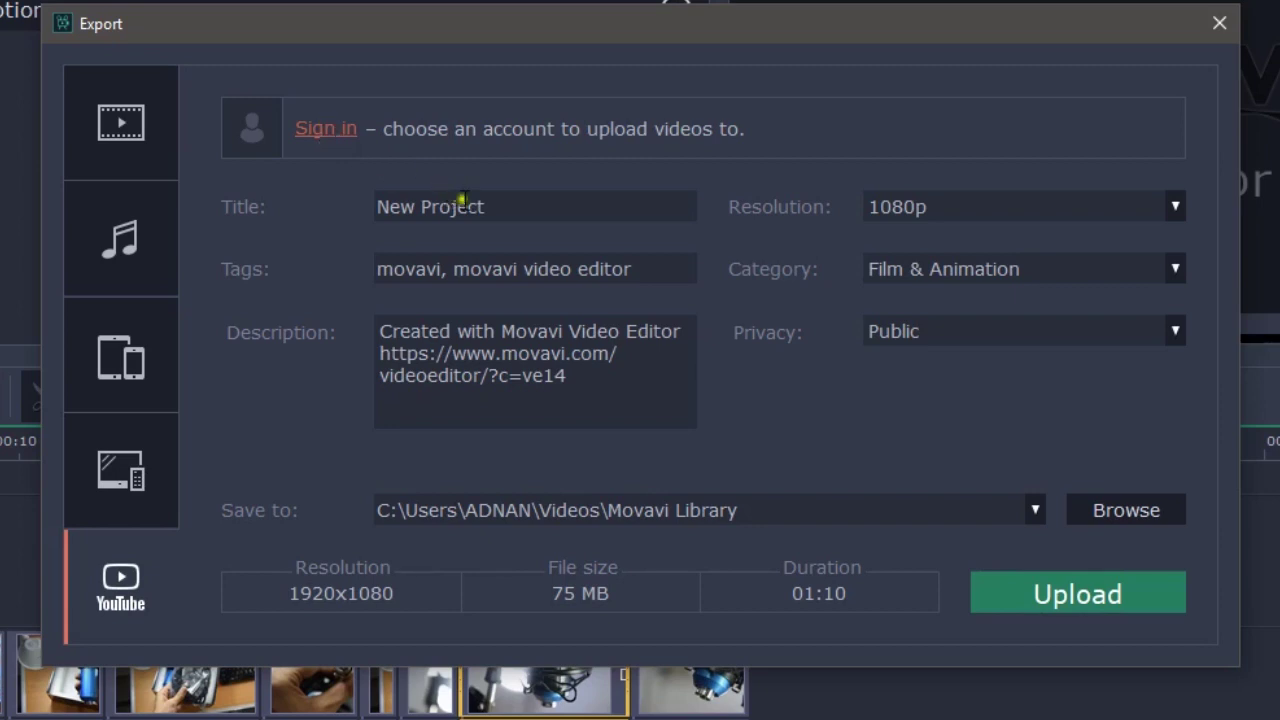
drag(487, 206, 322, 207)
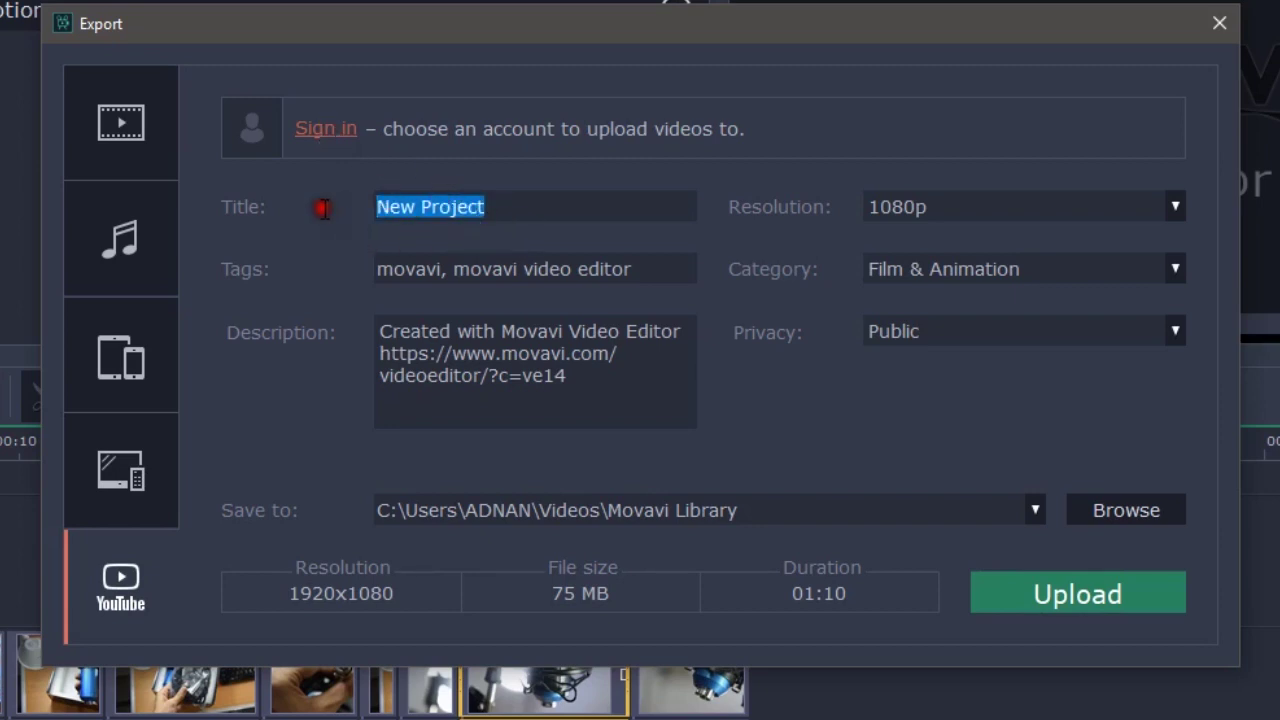
Step: Title the upload 'UNBOXING NEEWER MIC' and review its Tags and Description
text(UNBOXING)
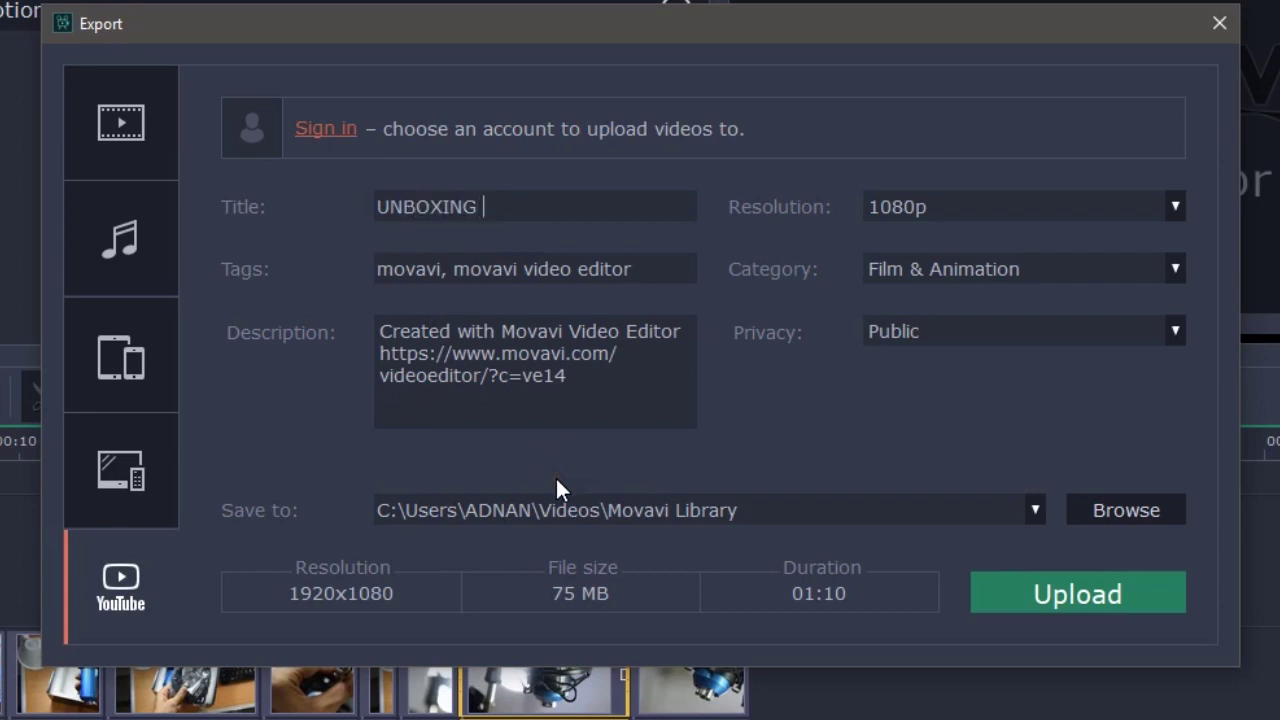
text(NEEWER )
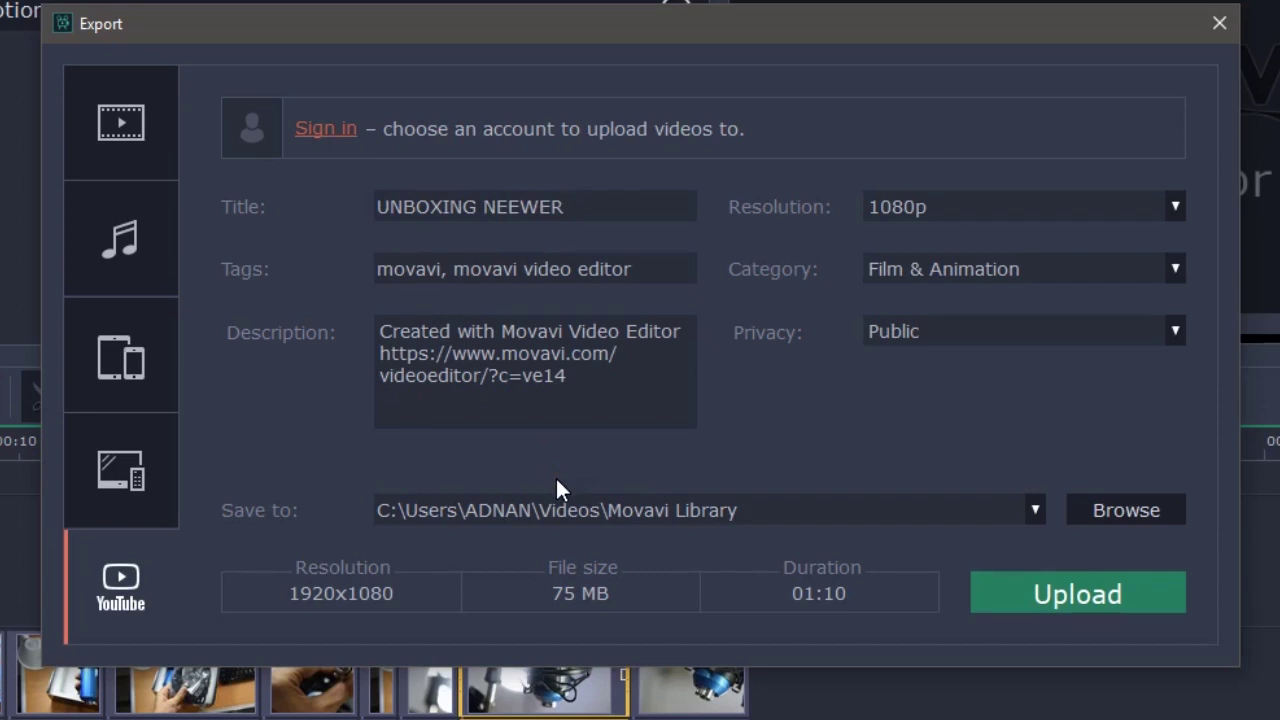
text(MIC)
click(651, 269)
click(622, 372)
click(116, 214)
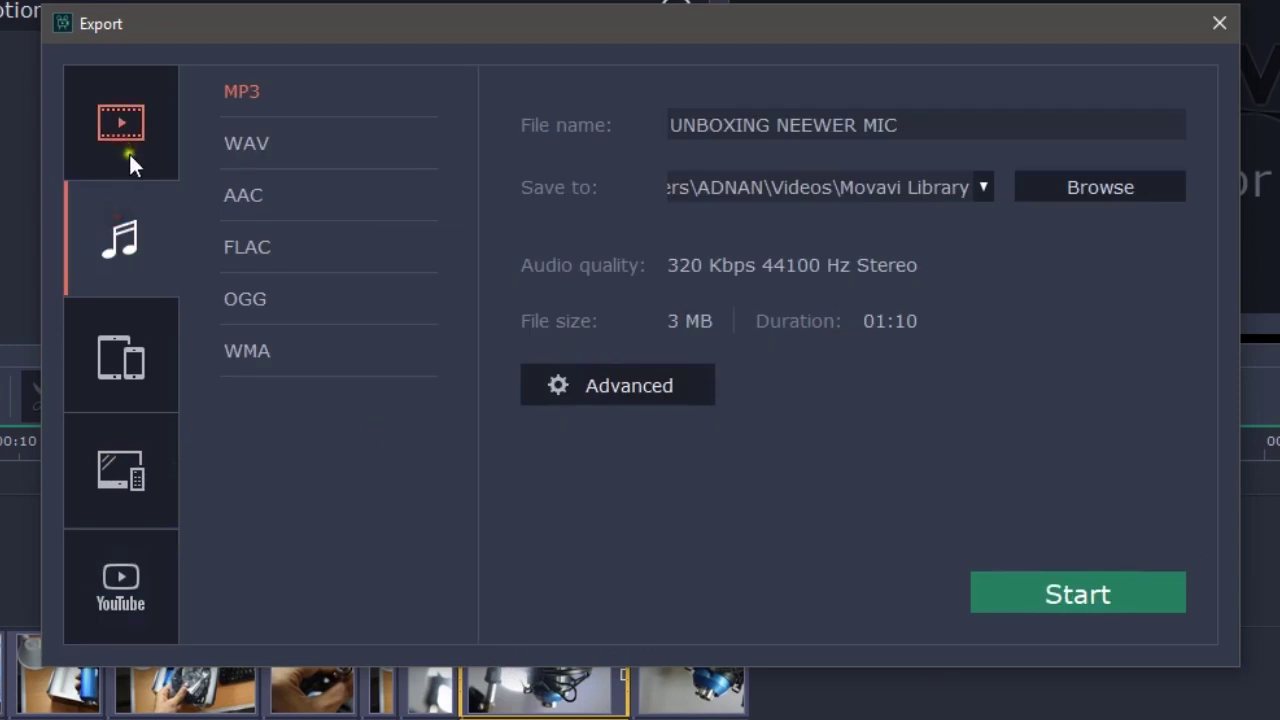
Step: Choose MP4 (H.264) at Good quality, 1920x1080, after trying Highest and High, and check Advanced settings
click(130, 148)
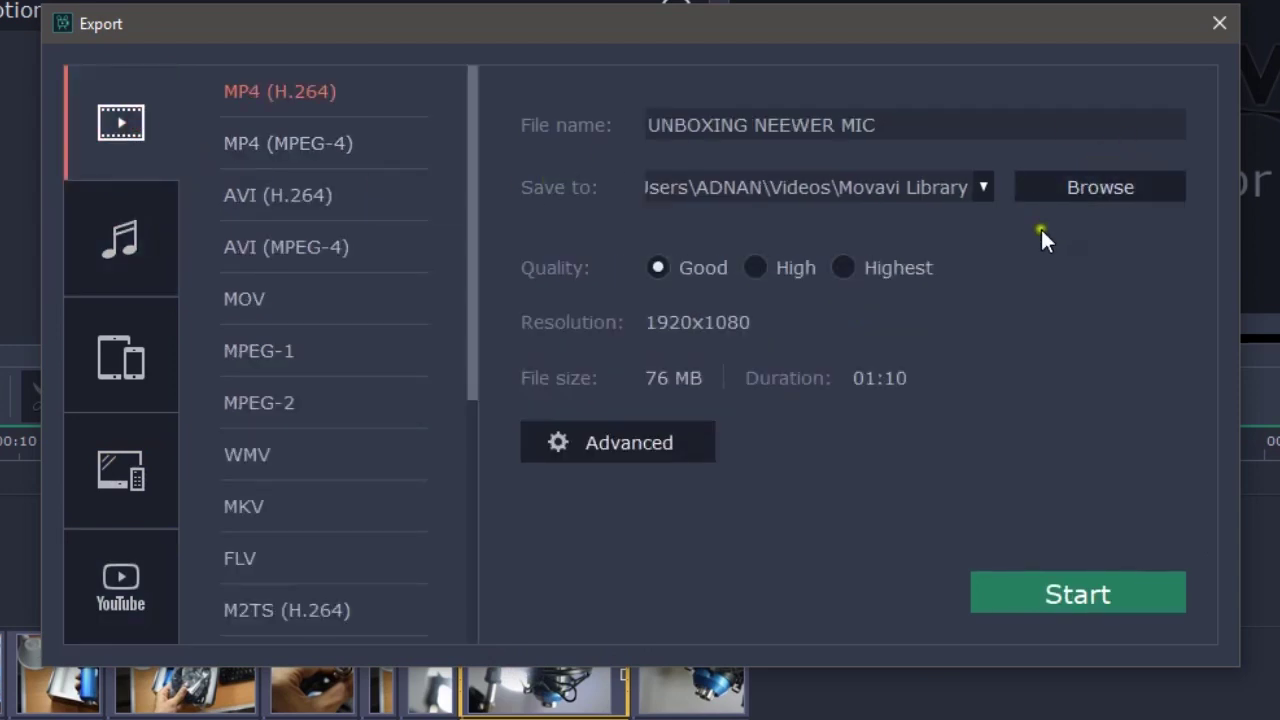
click(844, 267)
click(758, 270)
click(657, 267)
click(660, 441)
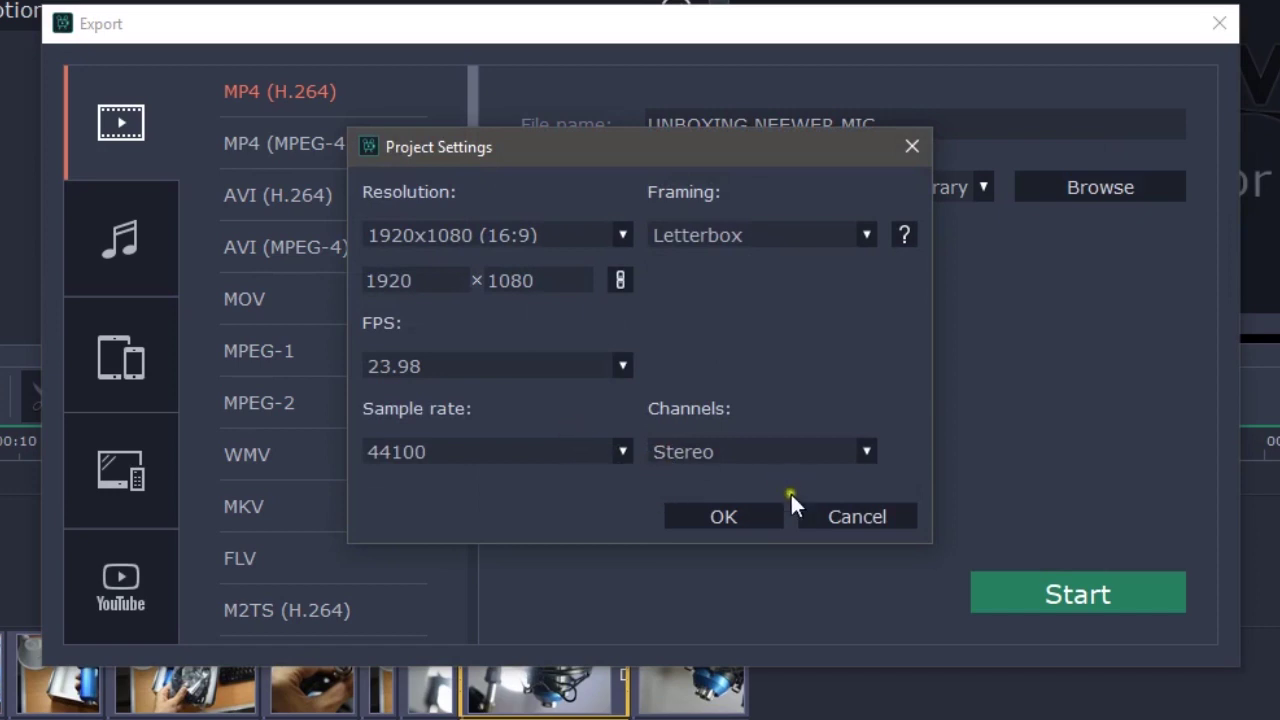
click(830, 516)
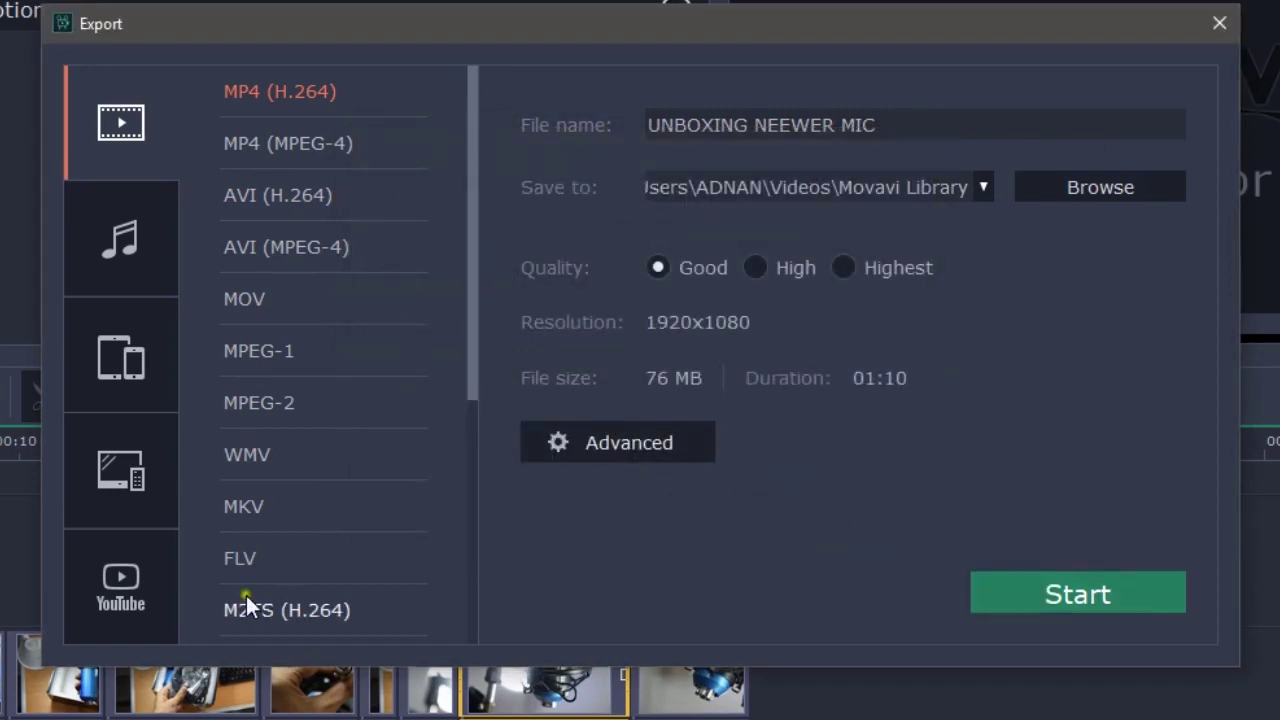
scroll(414, 291, down, 3)
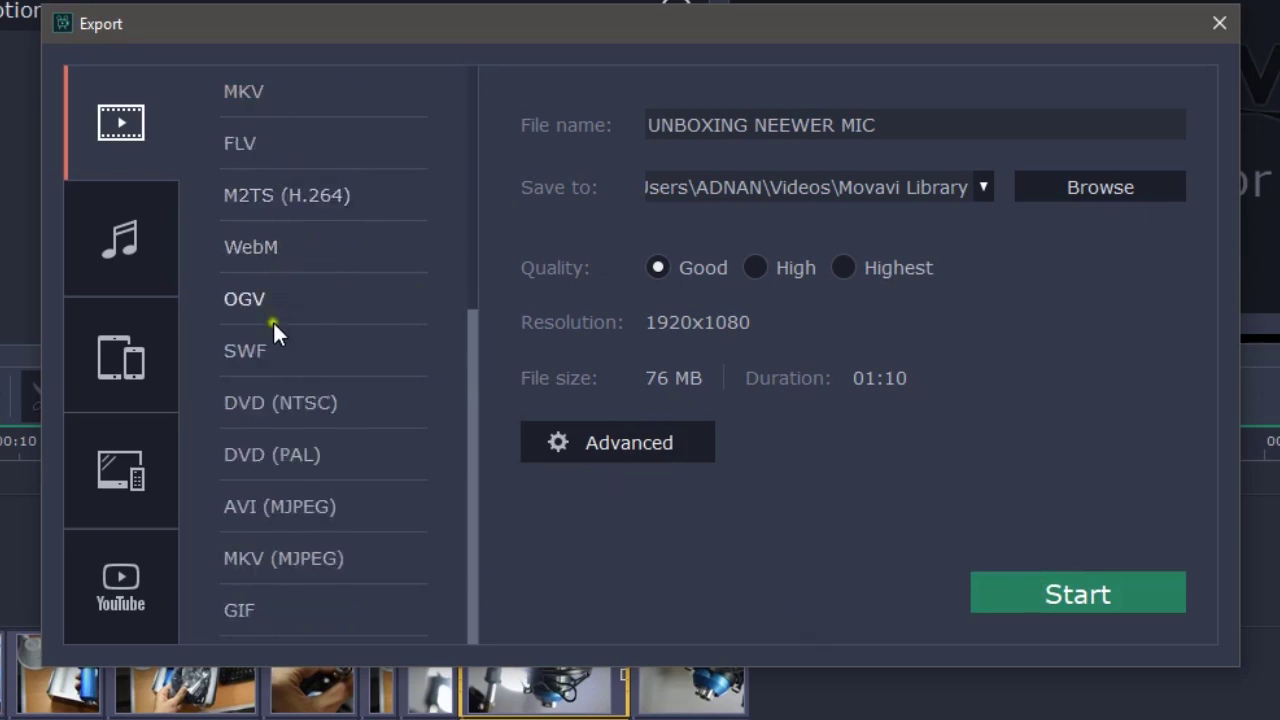
scroll(274, 320, up, 3)
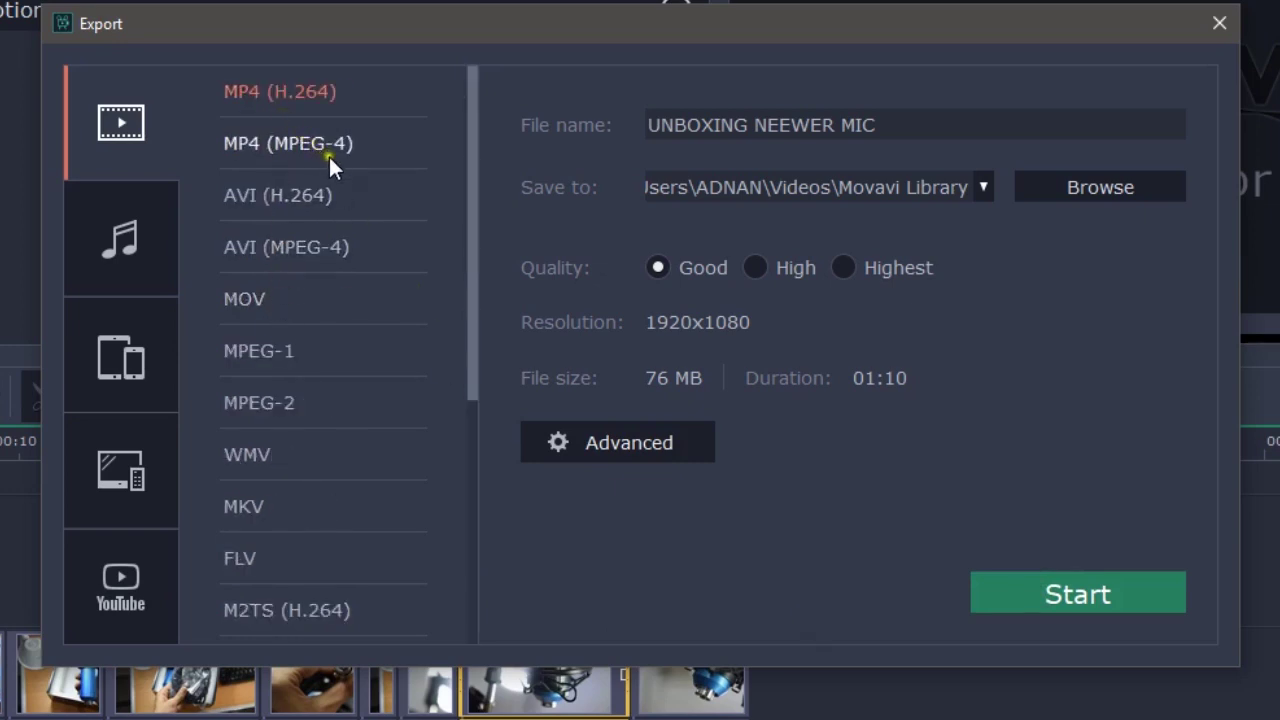
Step: Start the MP4 export of 'UNBOXING NEEWER MIC' from the Export dialog
click(1049, 587)
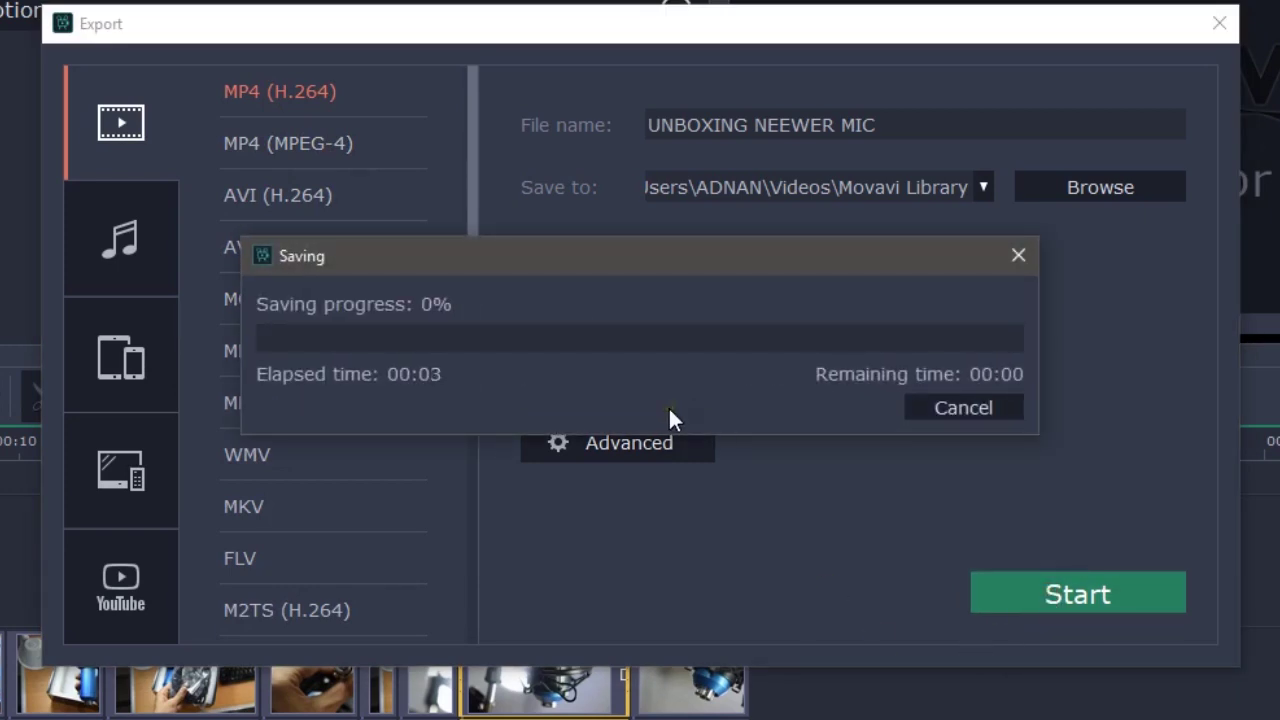